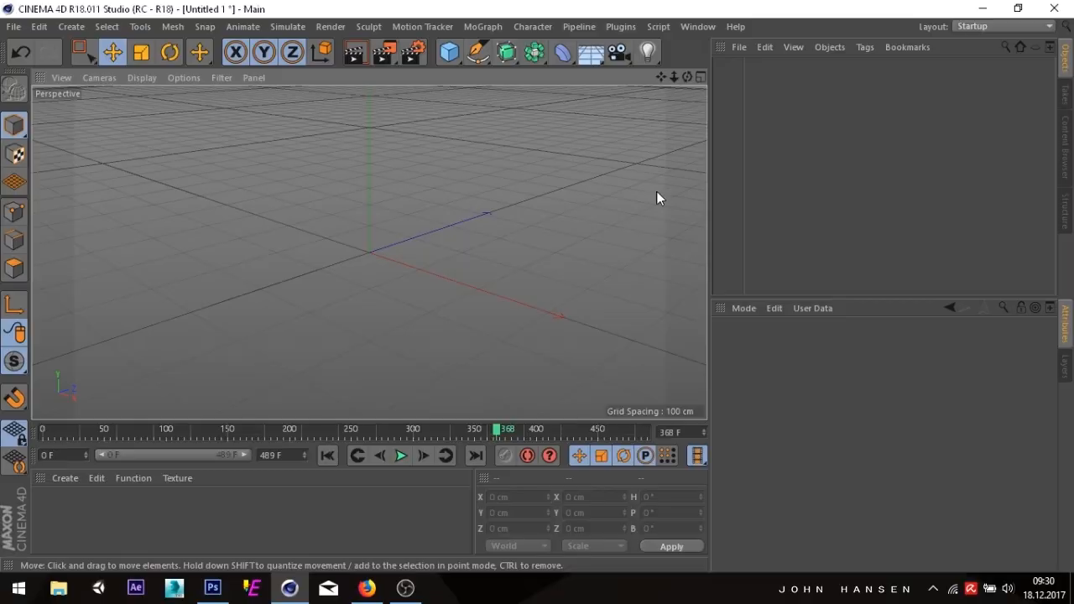
- Add a cylinder to the scene and shorten it to a height of about 82 cm
alt+drag(554, 208, 461, 246)
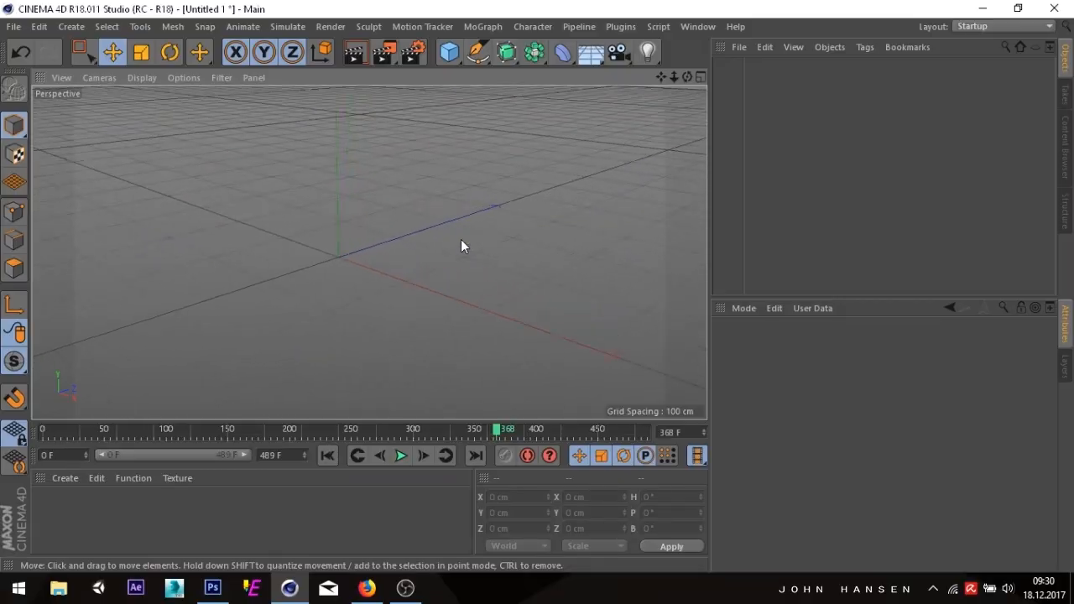
click(449, 52)
click(752, 74)
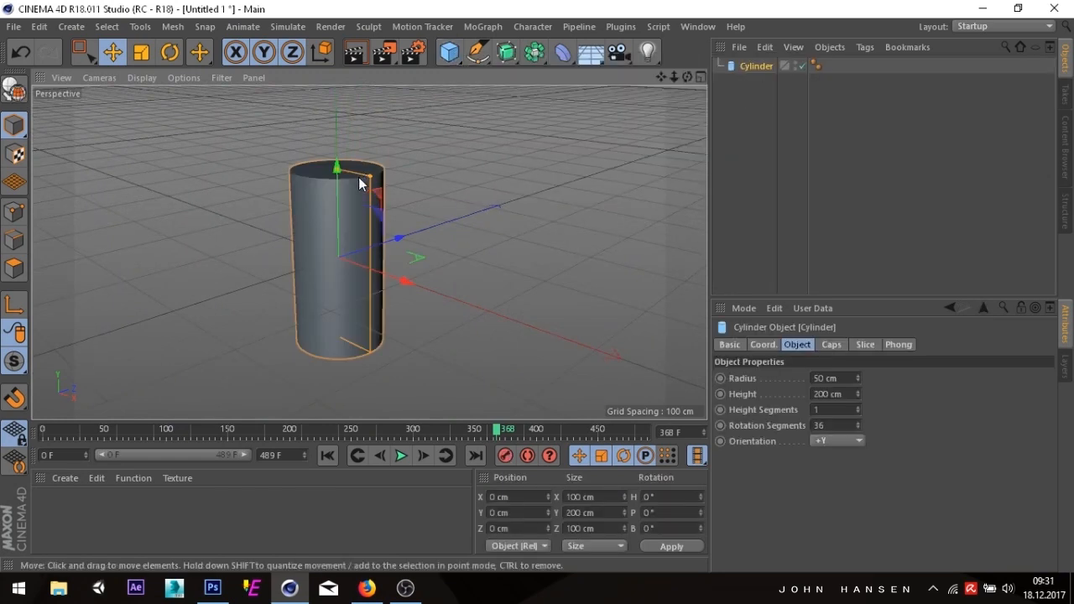
scroll(357, 178, down, 3)
drag(343, 176, 338, 218)
scroll(337, 217, up, 3)
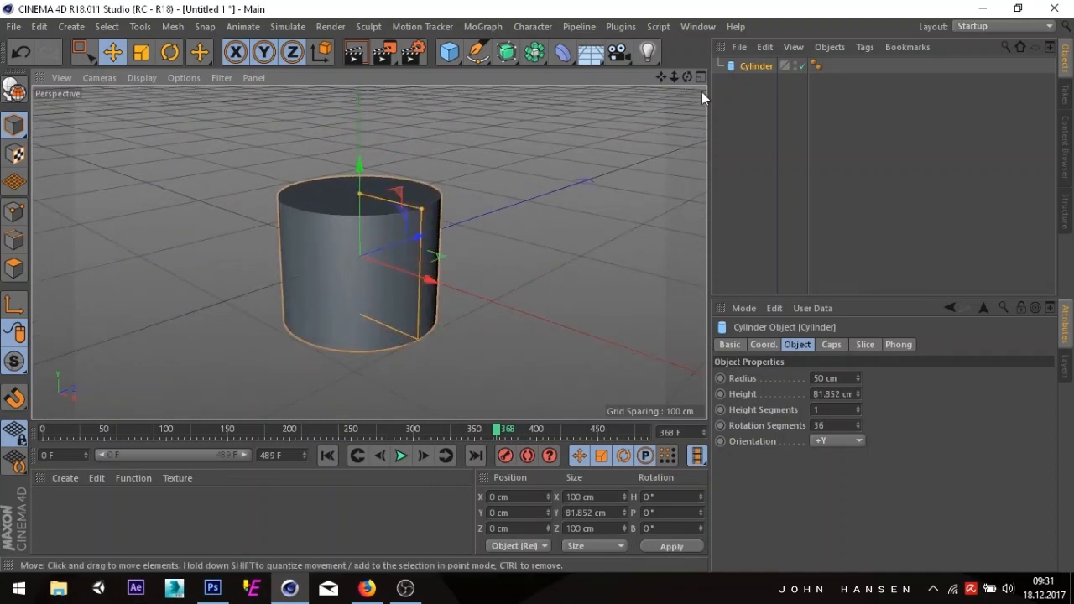
- Switch the perspective view's display to Gouraud Shading (Lines) so the cylinder's edges are drawn
click(145, 77)
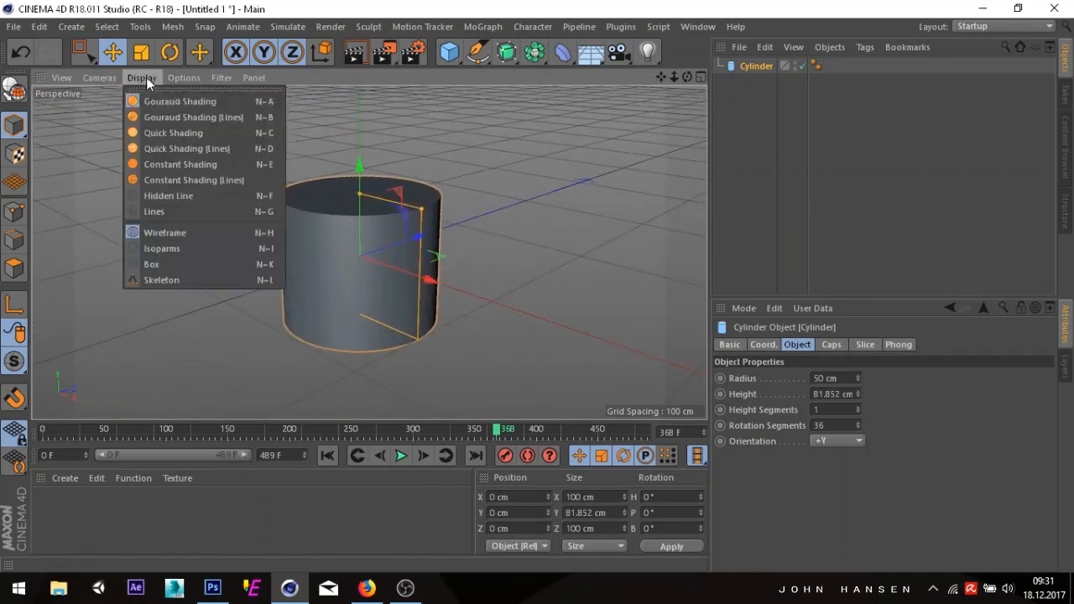
click(170, 116)
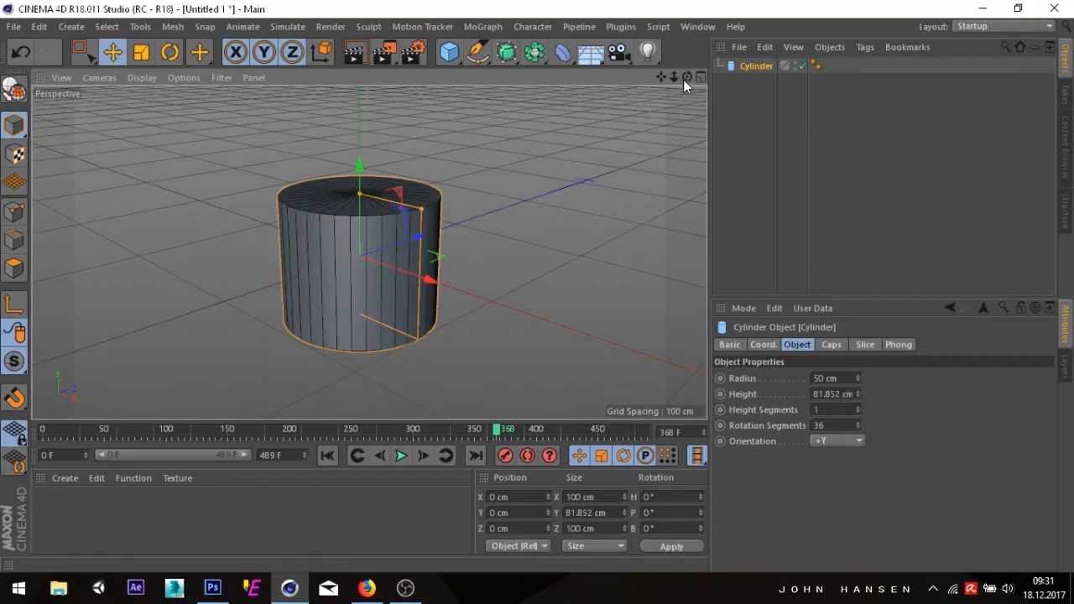
drag(687, 76, 626, 98)
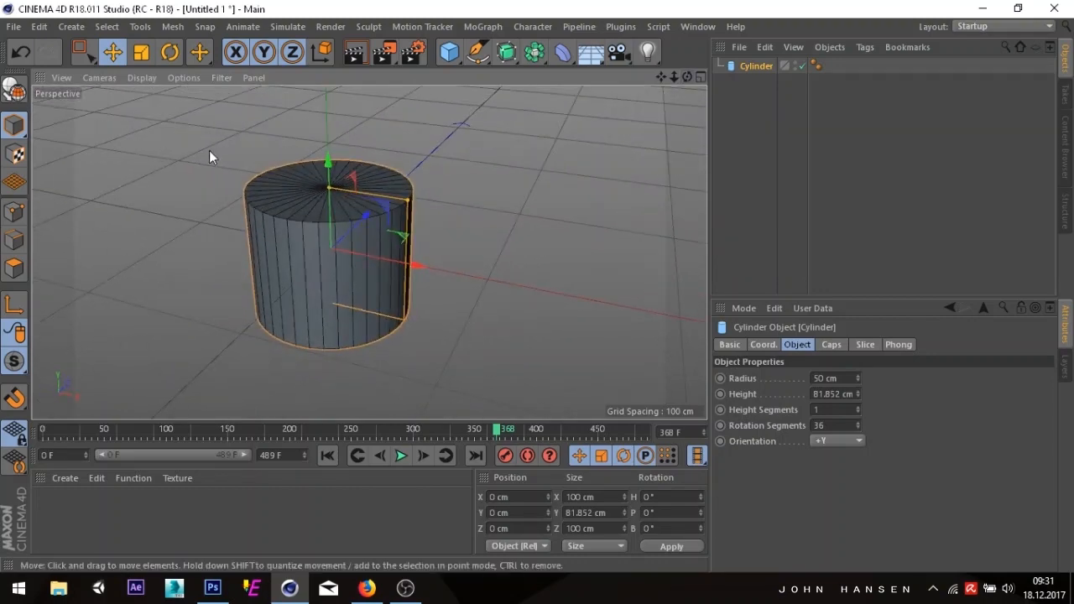
scroll(323, 229, up, 3)
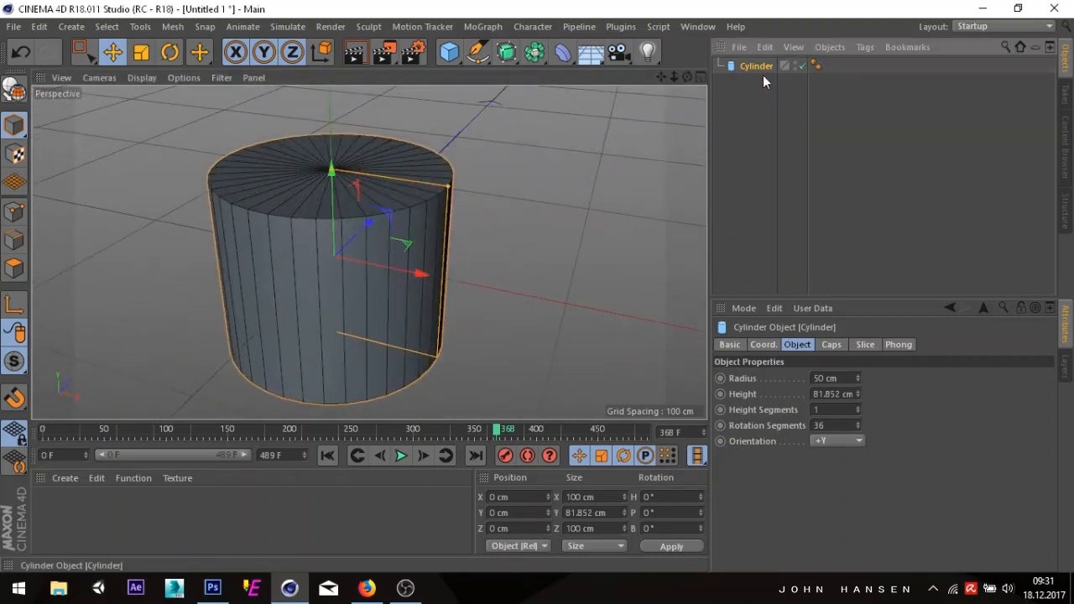
- Set the cylinder's radius to 10 cm and its height to 5 cm
click(840, 379)
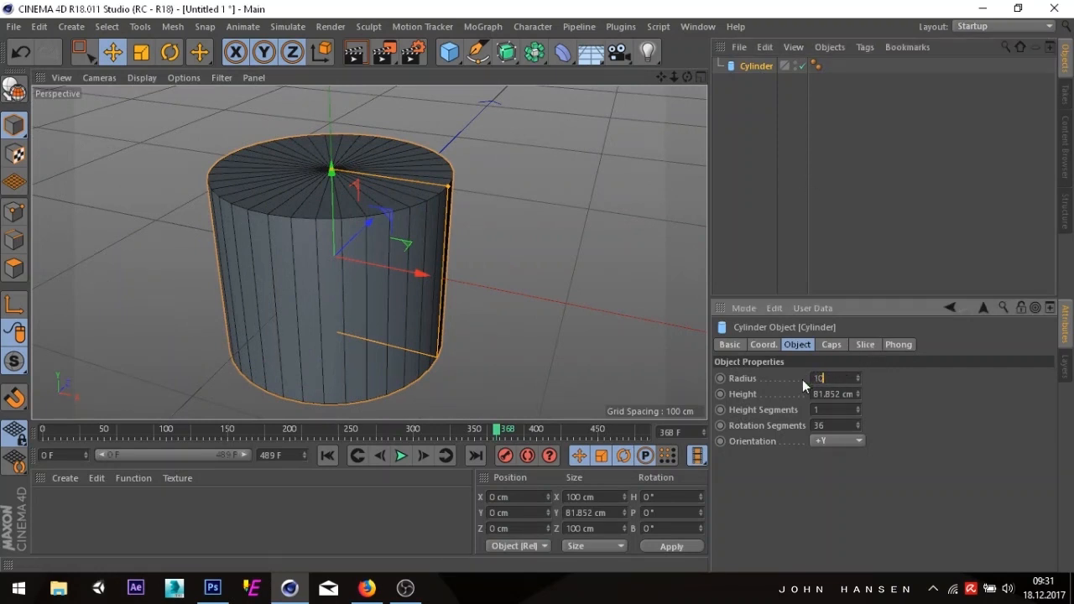
text(10)
key(Return)
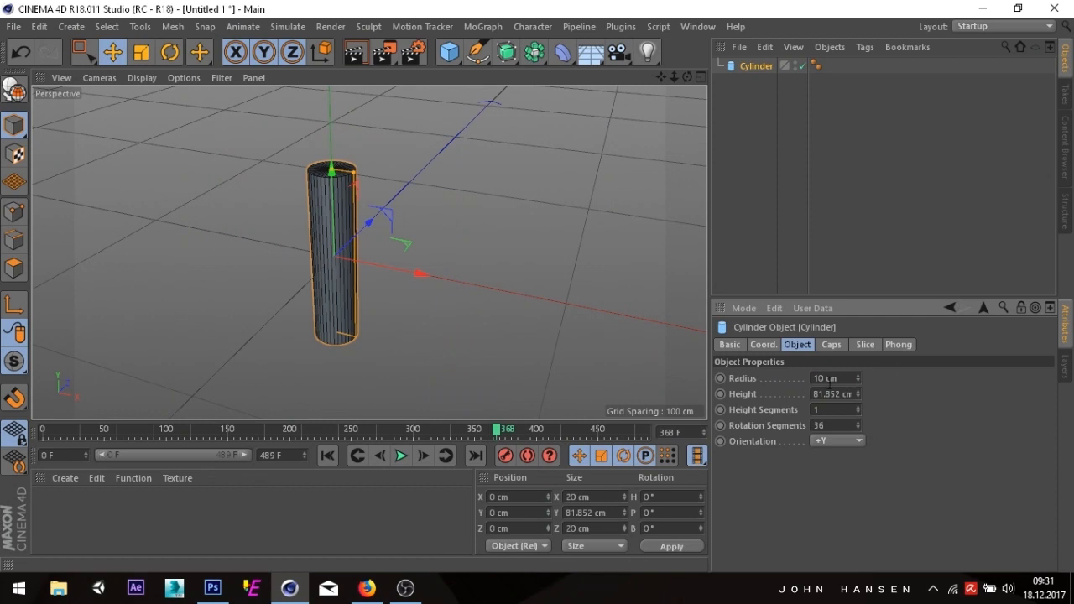
click(847, 395)
text(5)
key(Return)
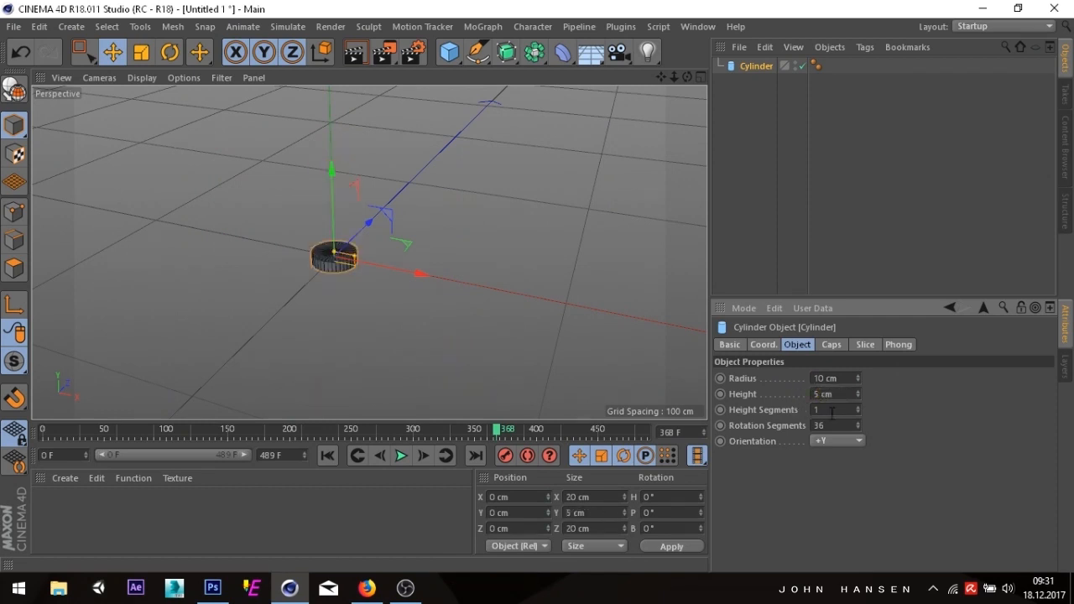
- Turn off the cylinder's caps to leave an open ring
scroll(367, 264, up, 10)
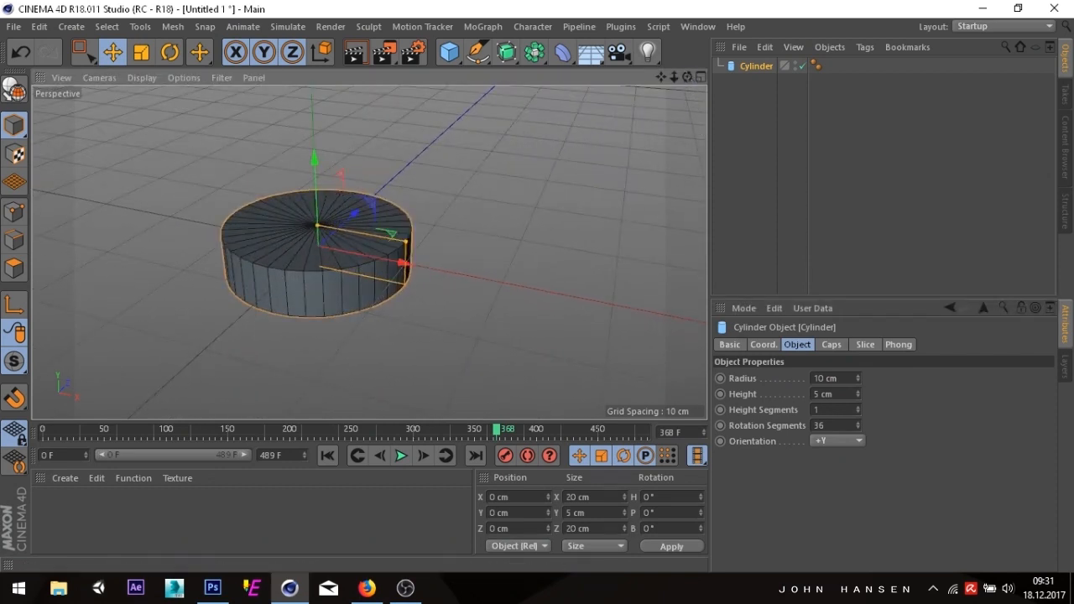
drag(687, 76, 663, 82)
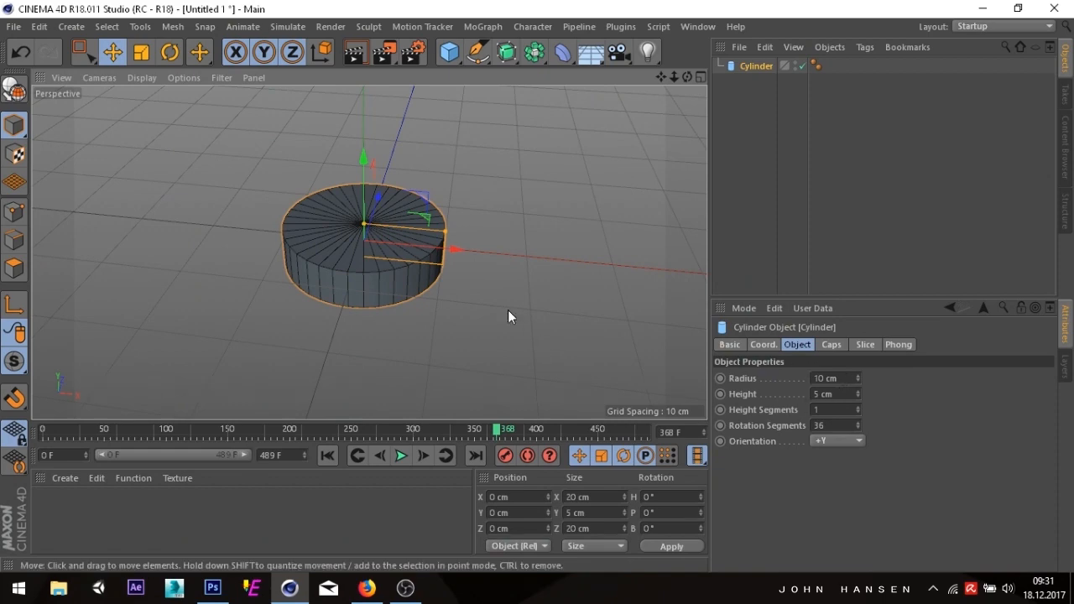
click(831, 345)
click(777, 378)
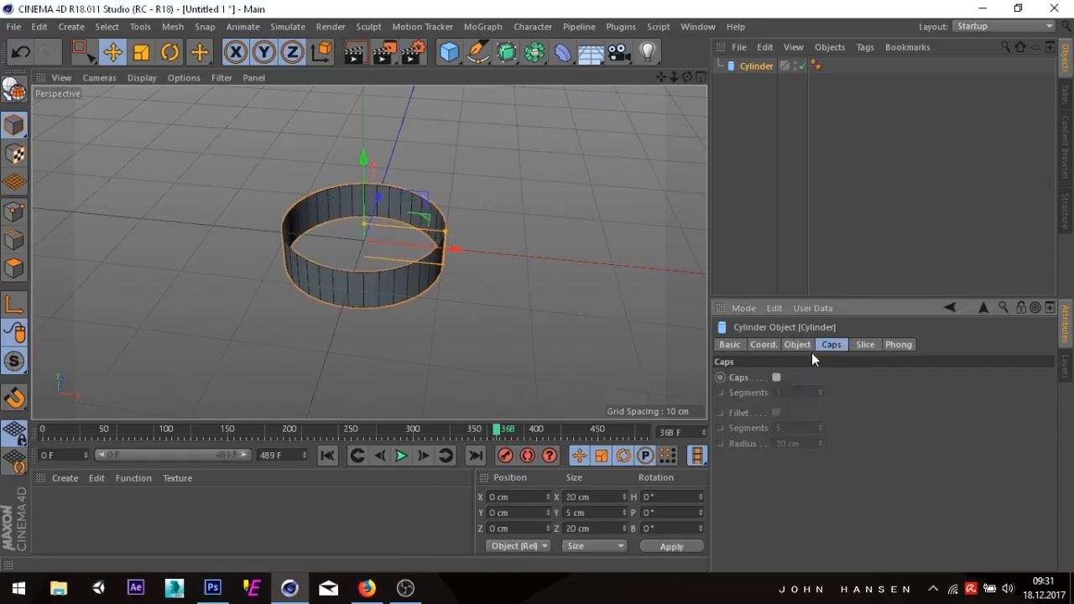
- Set the cylinder's rotation segments to 14
click(799, 345)
scroll(379, 271, up, 4)
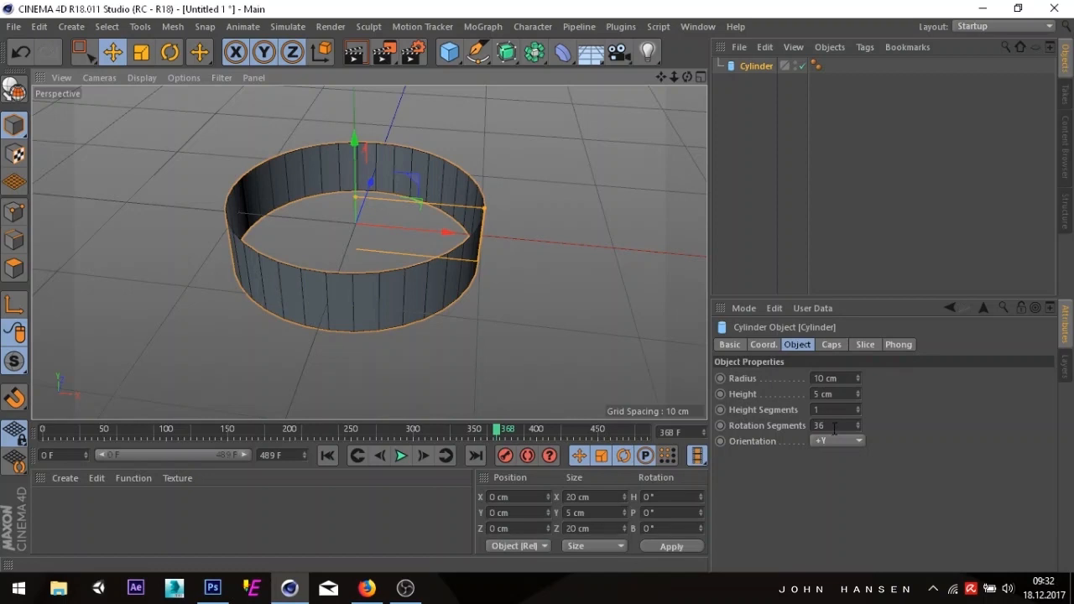
click(835, 426)
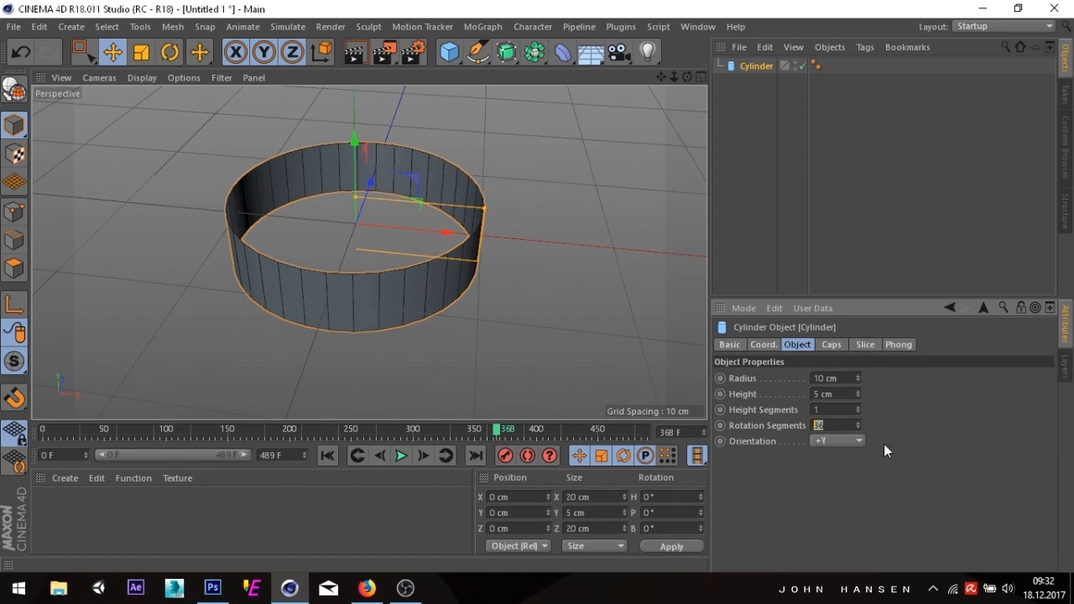
text(14)
key(Return)
scroll(376, 264, down, 4)
scroll(378, 228, up, 6)
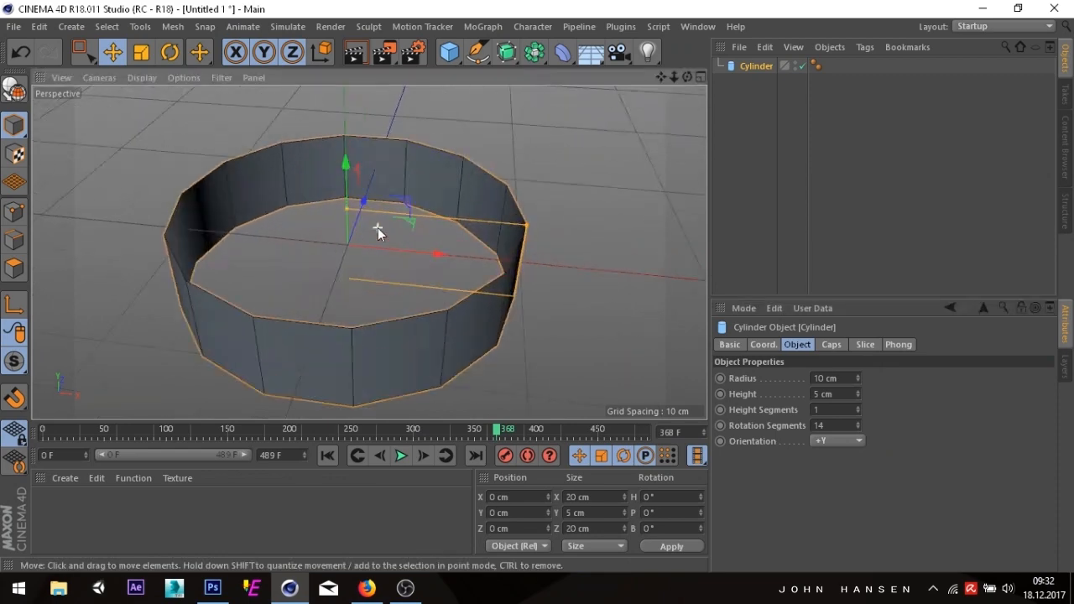
- Convert the cylinder to an editable polygon object and activate Rectangle Selection in point mode
drag(687, 77, 621, 78)
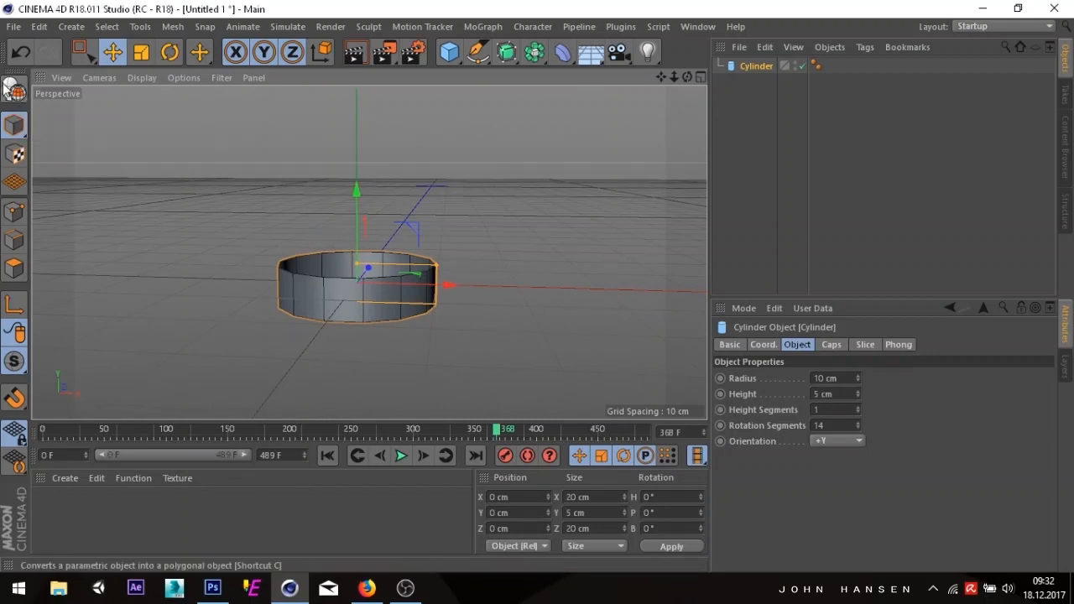
click(12, 88)
scroll(255, 339, up, 3)
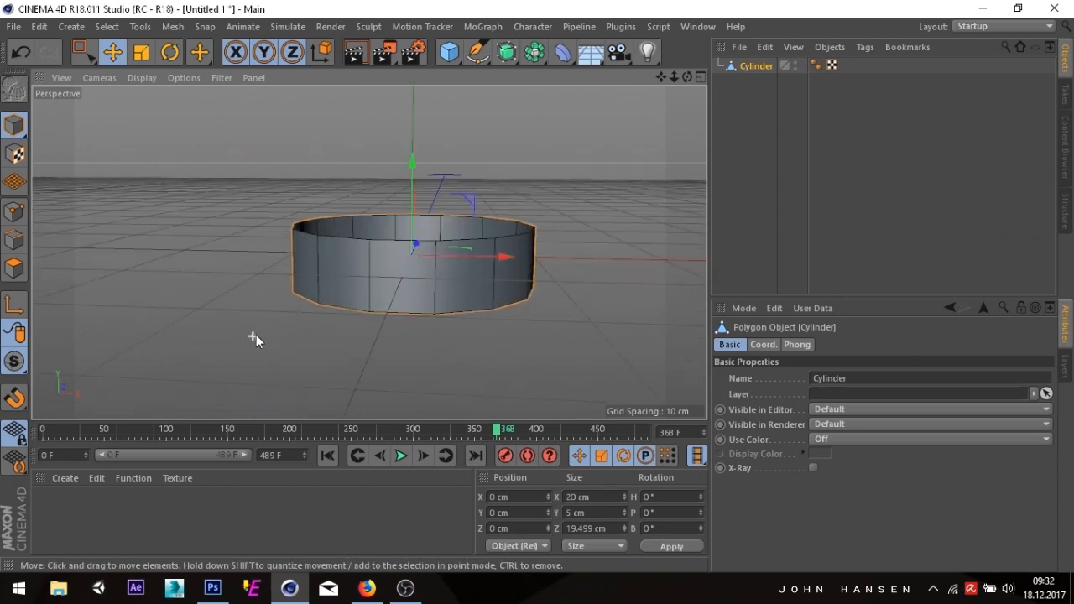
click(82, 52)
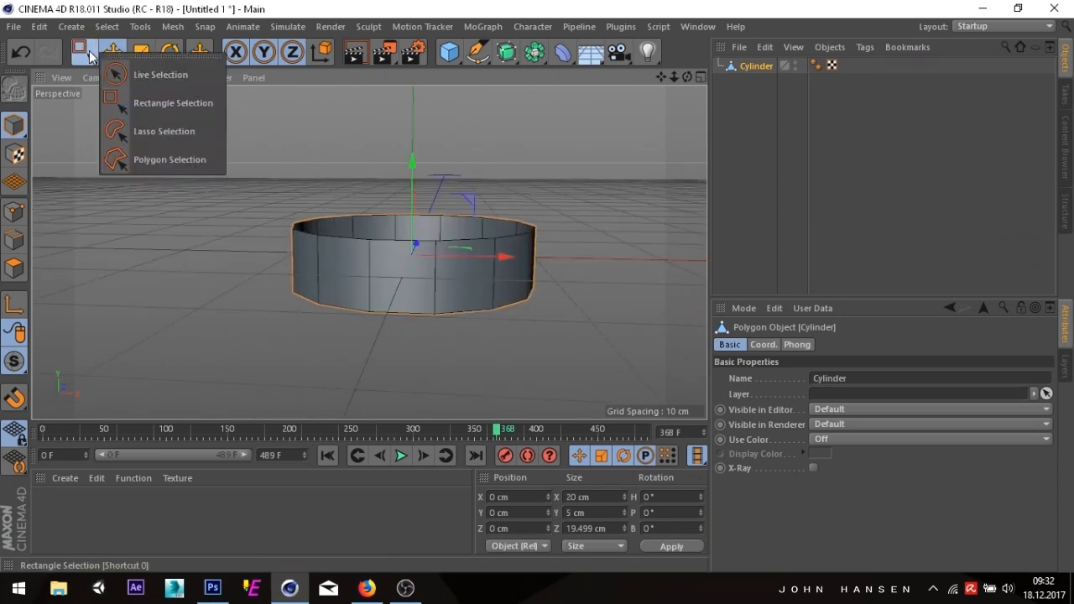
click(138, 99)
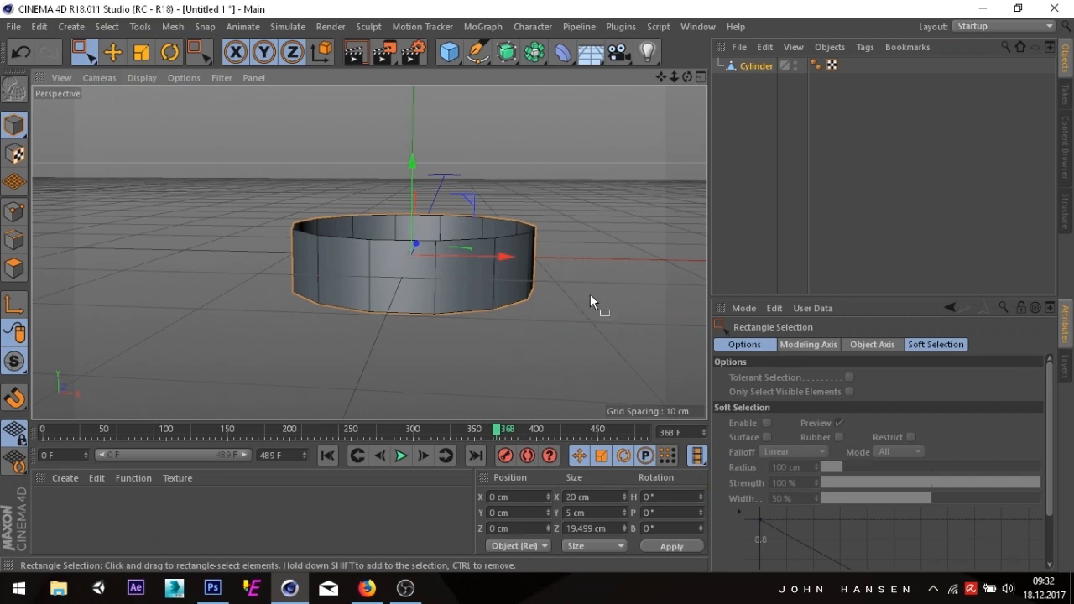
click(14, 212)
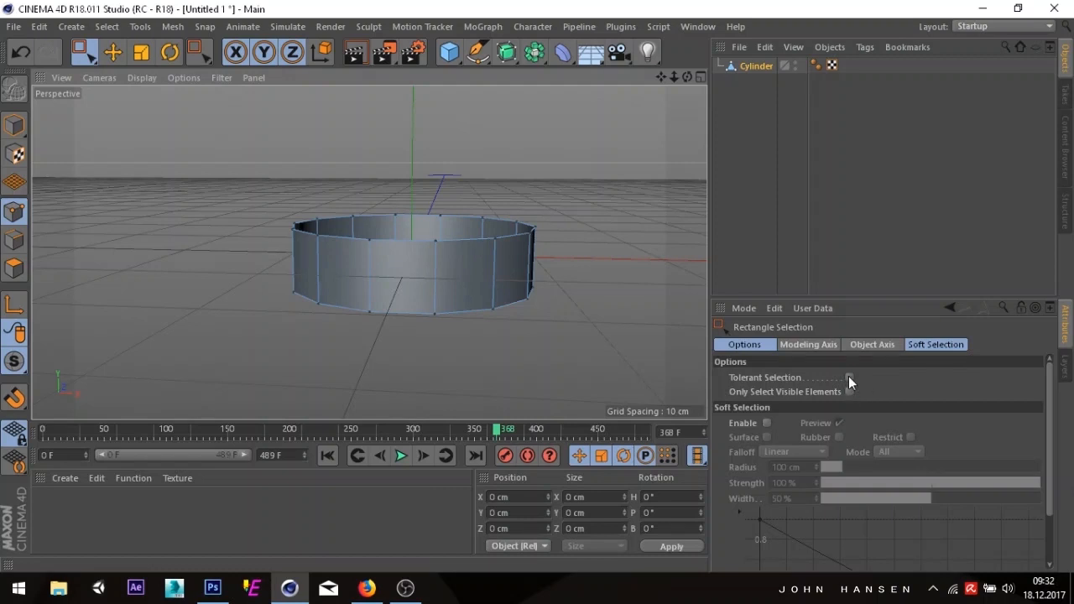
- In the front view, select the cylinder's lower ring of points and scale it uniformly to about 13 cm across
scroll(378, 268, down, 2)
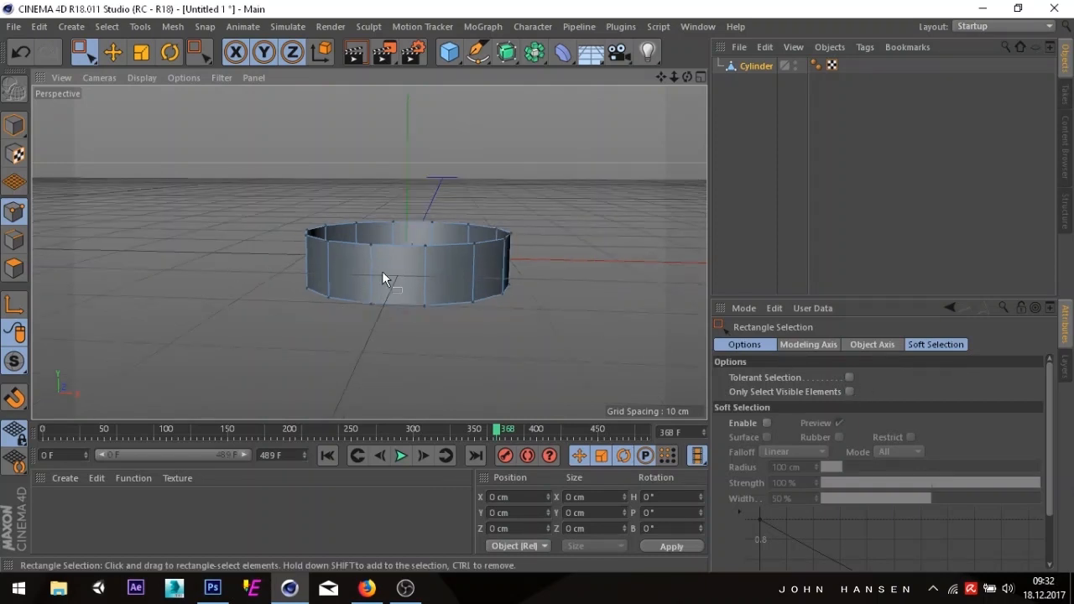
key(F4)
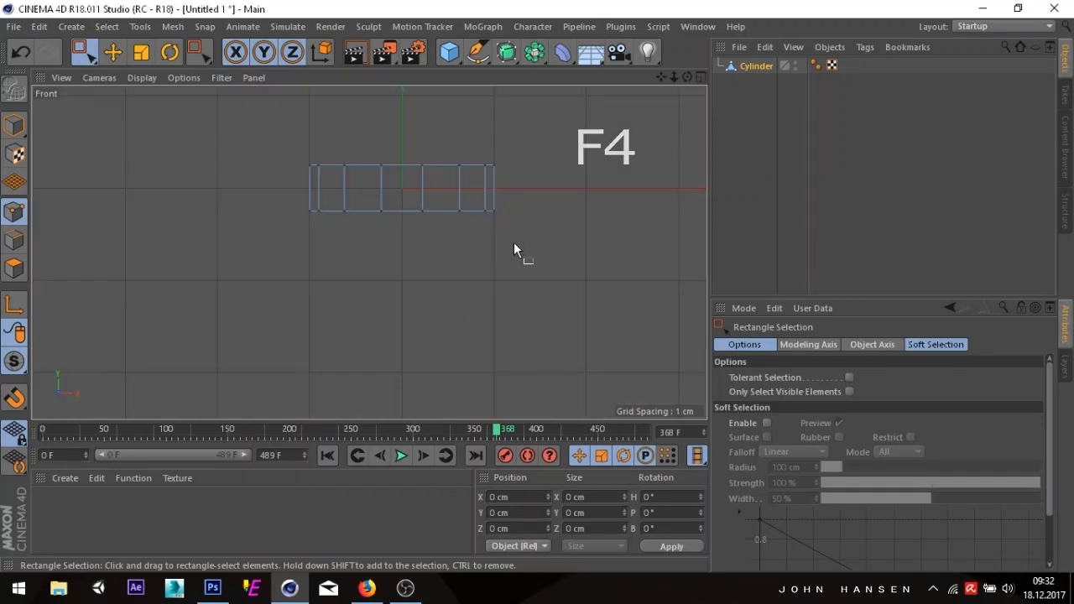
drag(514, 243, 284, 187)
scroll(425, 216, up, 3)
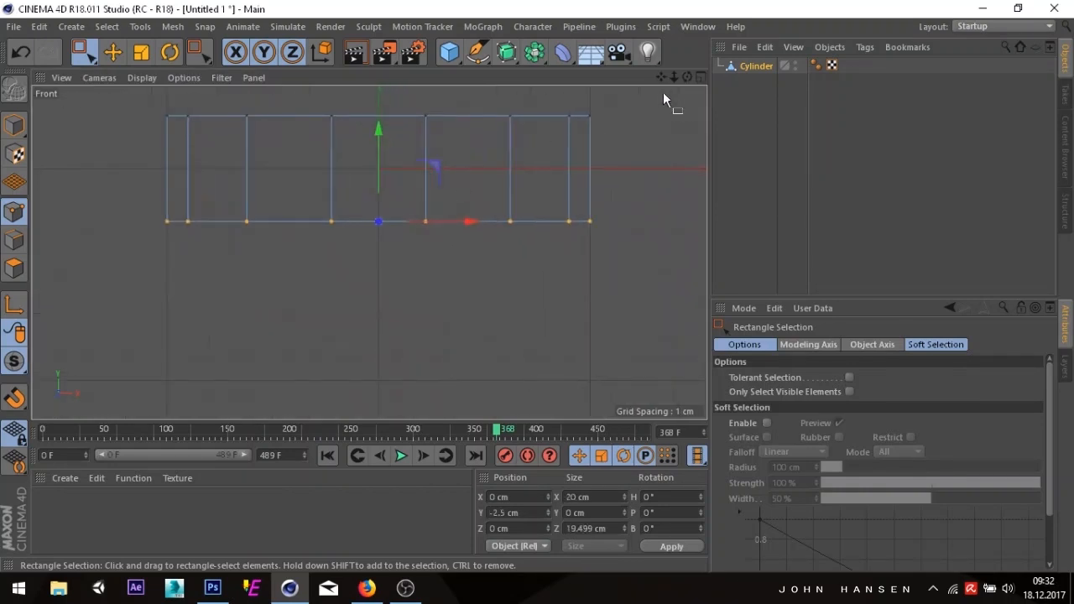
drag(674, 78, 660, 116)
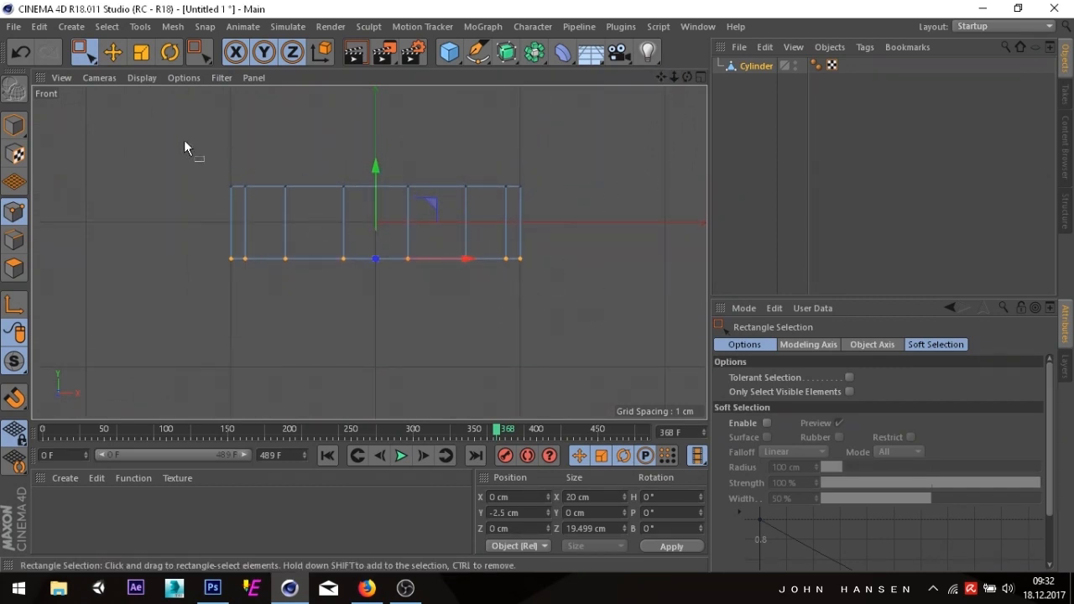
click(142, 55)
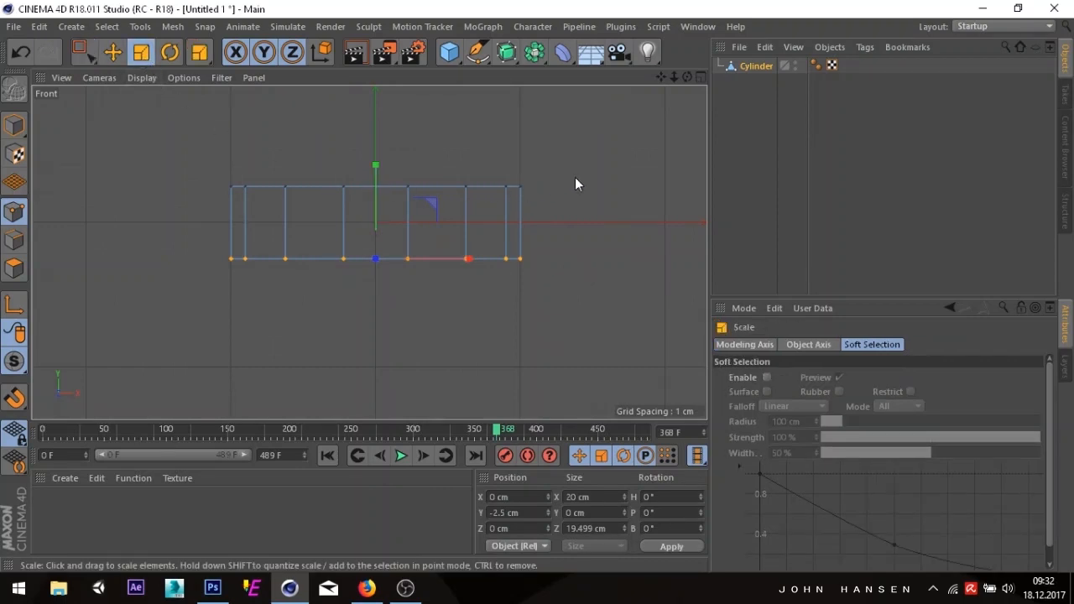
drag(552, 226, 427, 233)
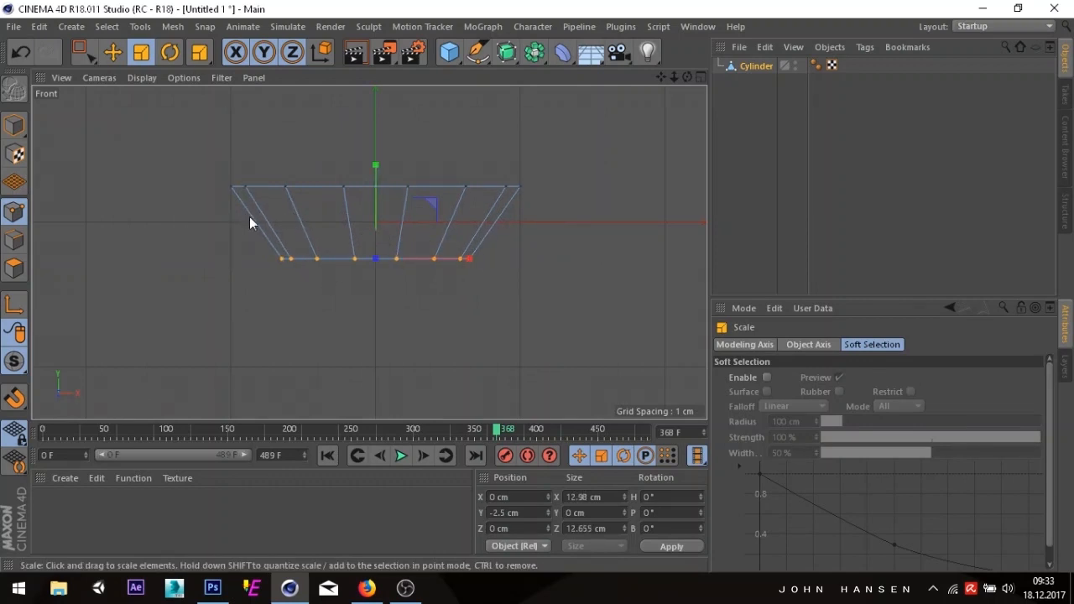
click(422, 257)
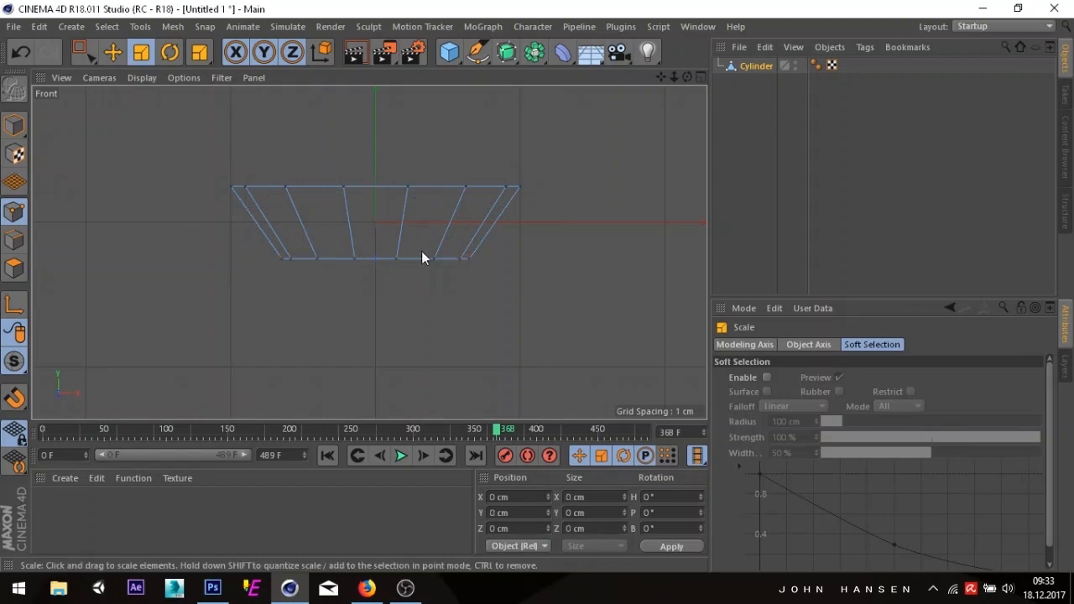
- Select all points of the cylinder and scale them along Y to a height of about 2.8 cm
click(85, 54)
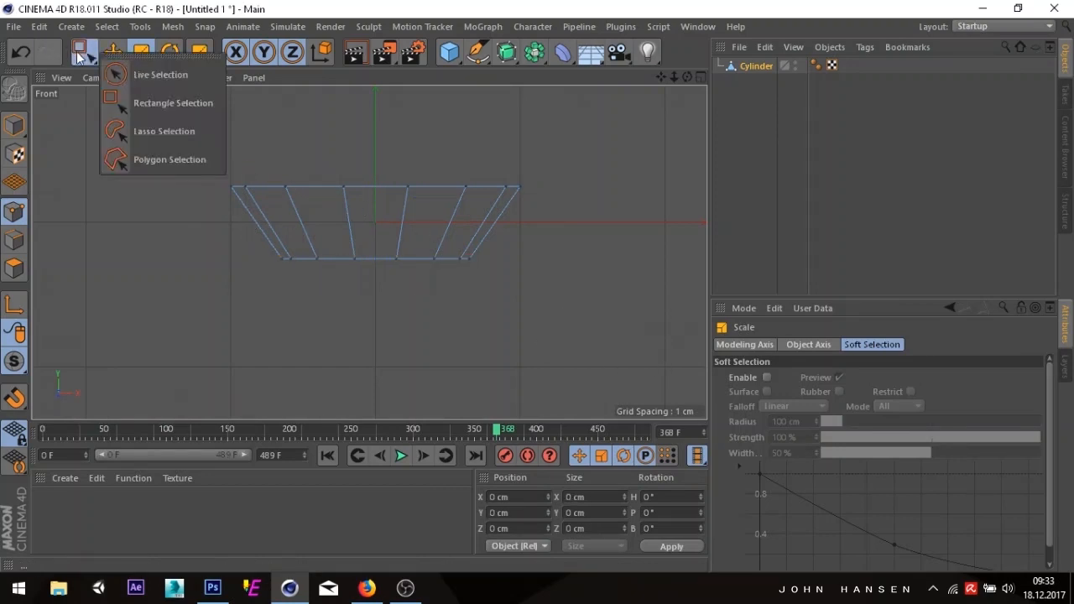
click(139, 102)
drag(173, 139, 554, 273)
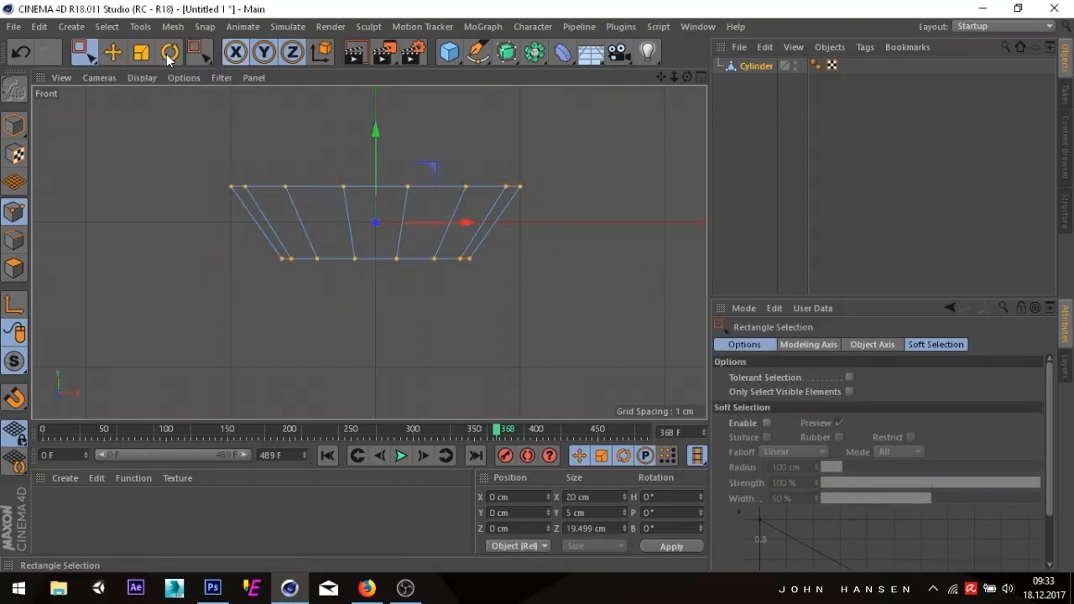
click(142, 52)
drag(373, 129, 380, 173)
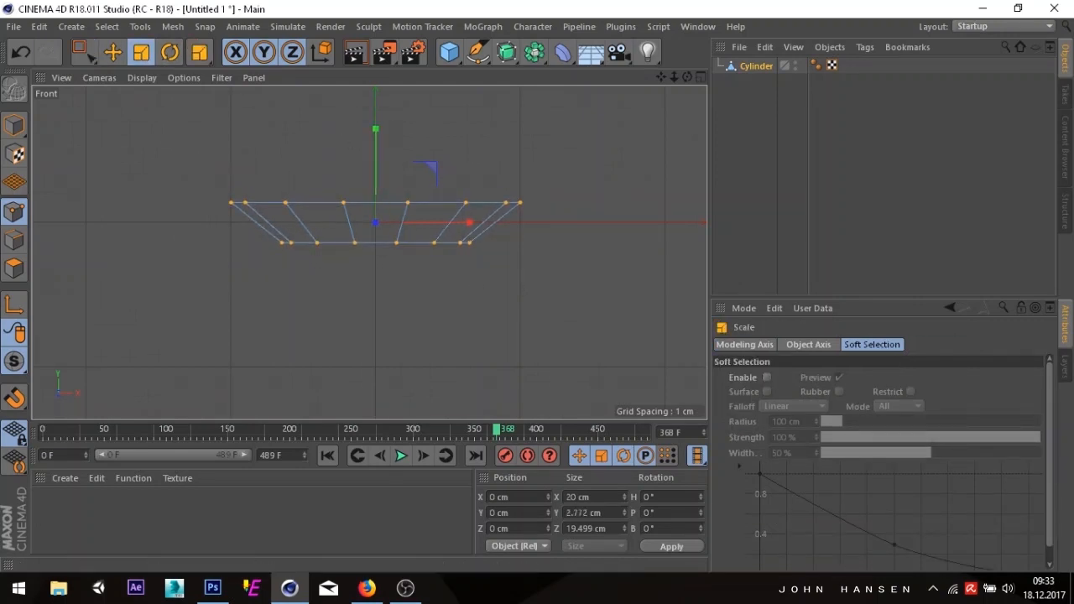
- Move the lower ring of points slightly down to about Y -1.44 cm and return to the perspective view
click(89, 60)
click(145, 97)
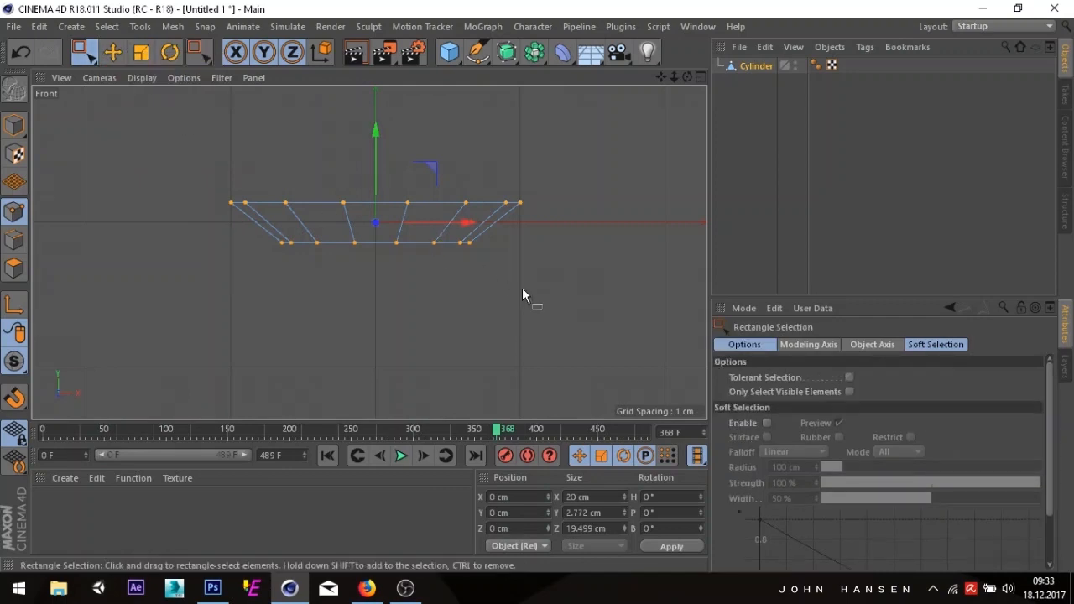
drag(527, 283, 300, 238)
drag(376, 188, 374, 186)
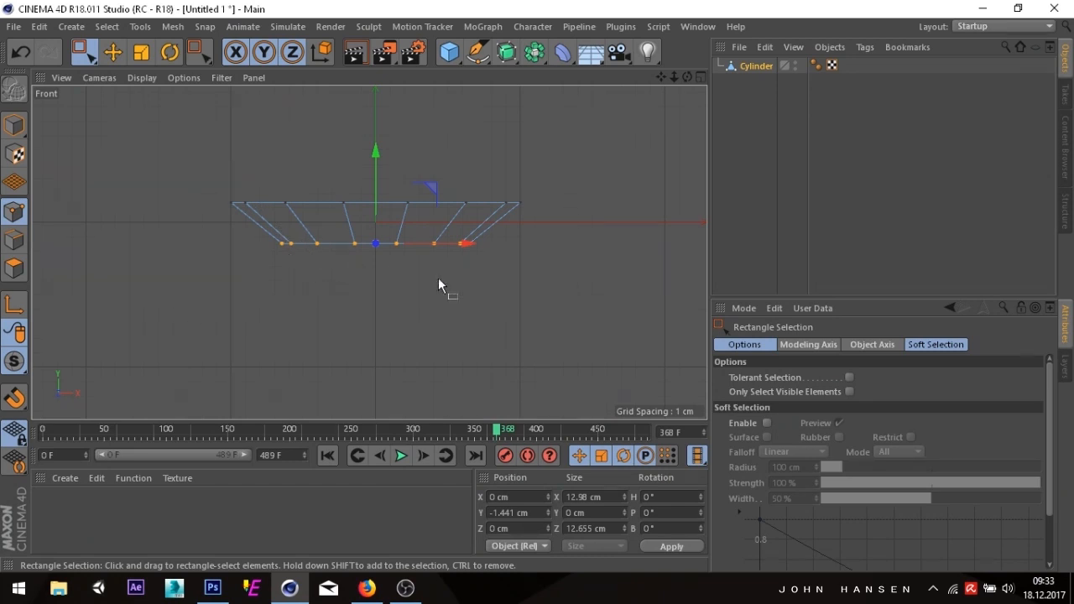
key(F1)
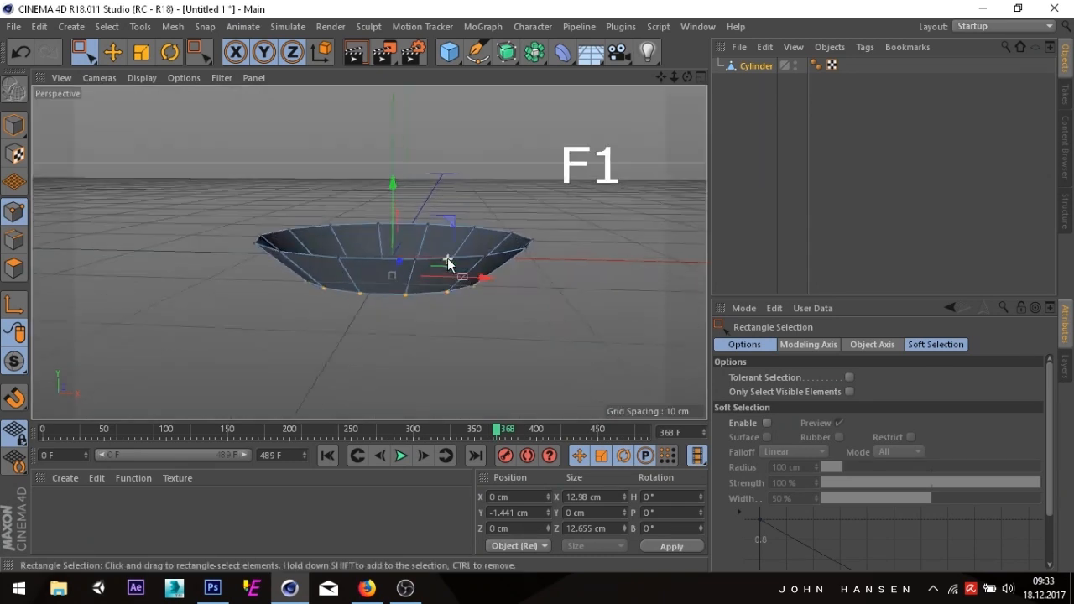
mouse_move(688, 77)
mouse_down()
mouse_move(688, 130)
mouse_move(676, 135)
mouse_up()
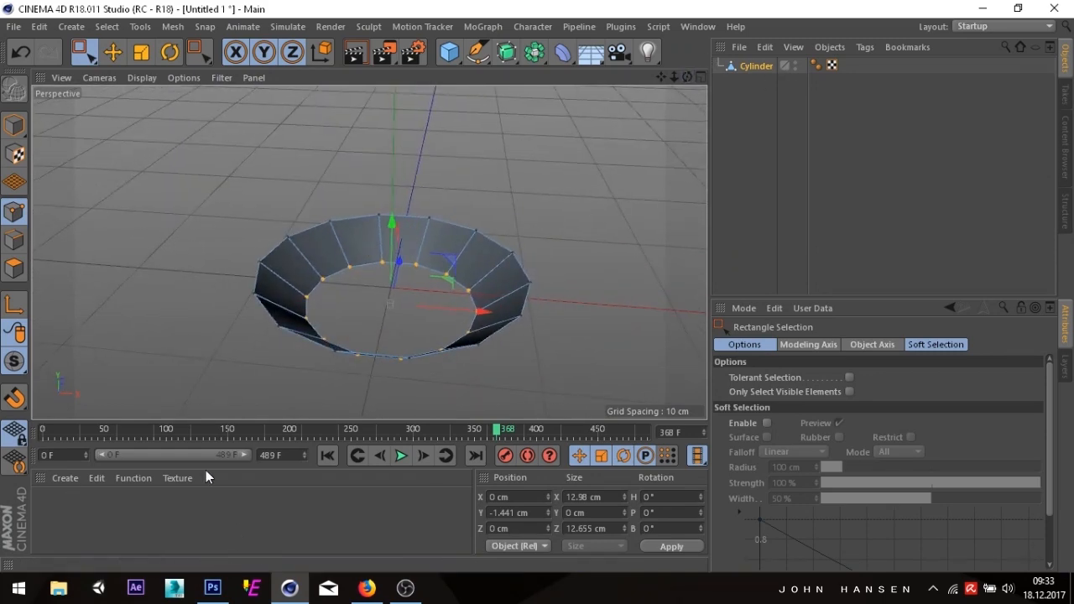
- Switch to polygon mode and activate Live Selection with a radius of 6
click(14, 269)
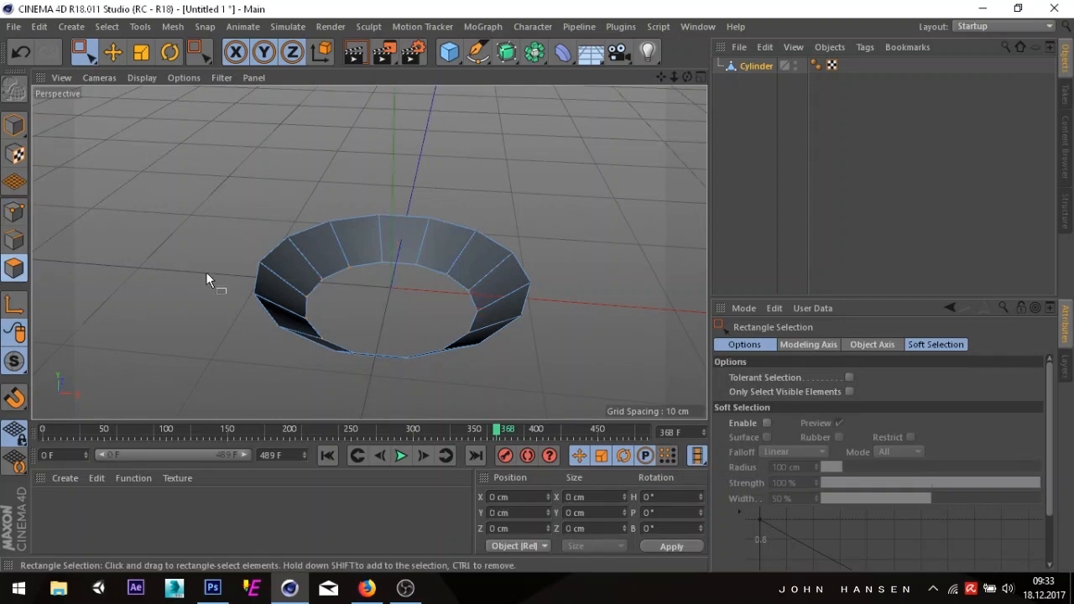
click(84, 52)
click(139, 73)
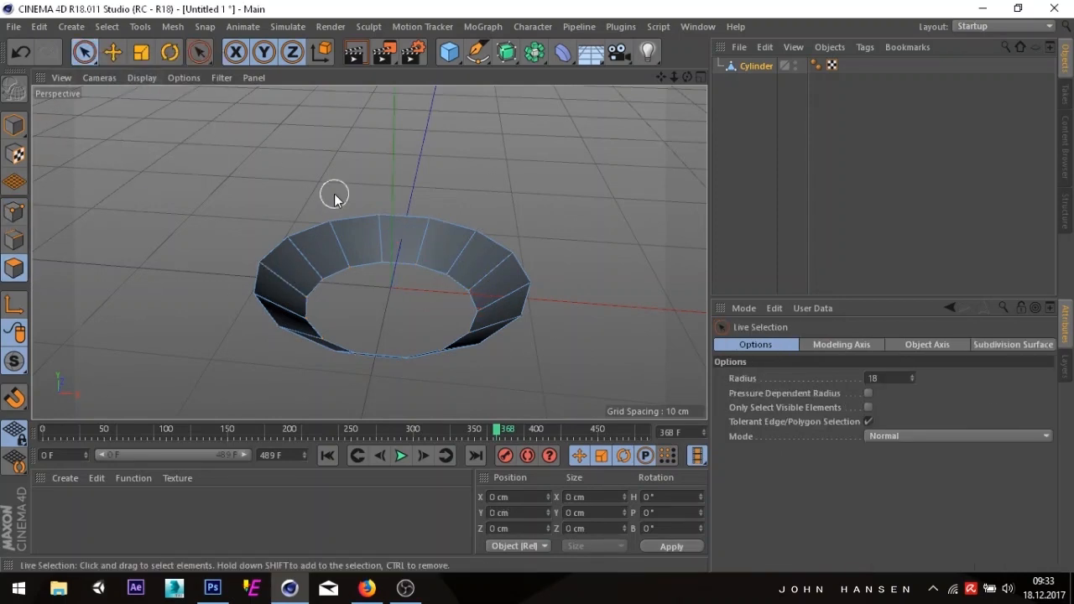
drag(912, 378, 913, 388)
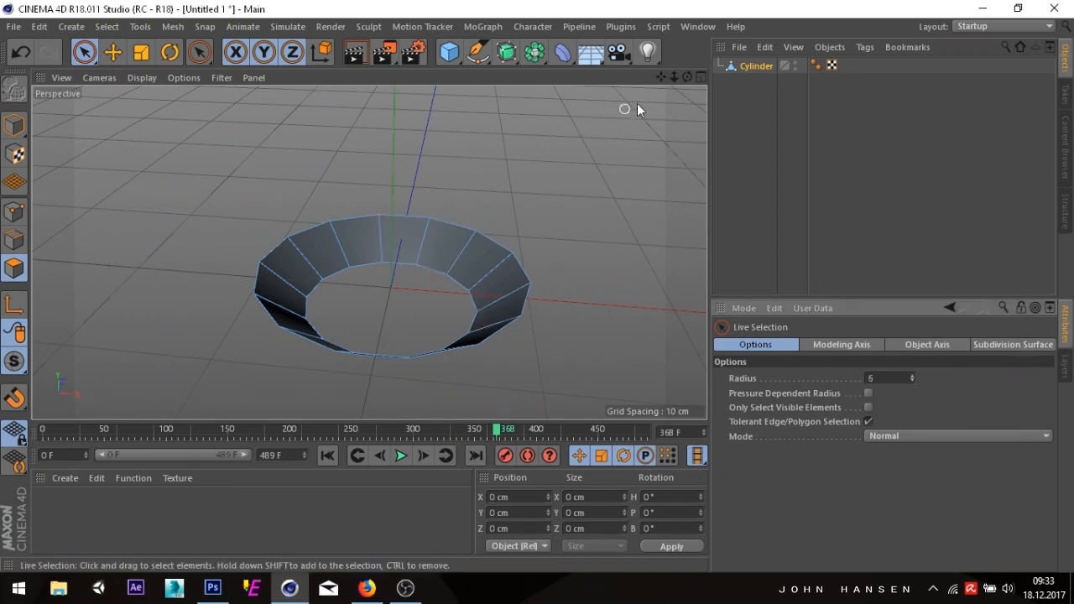
- Select the adjoining polygons forming the +X half of the cylinder ring and split them off into a separate object
drag(686, 76, 652, 73)
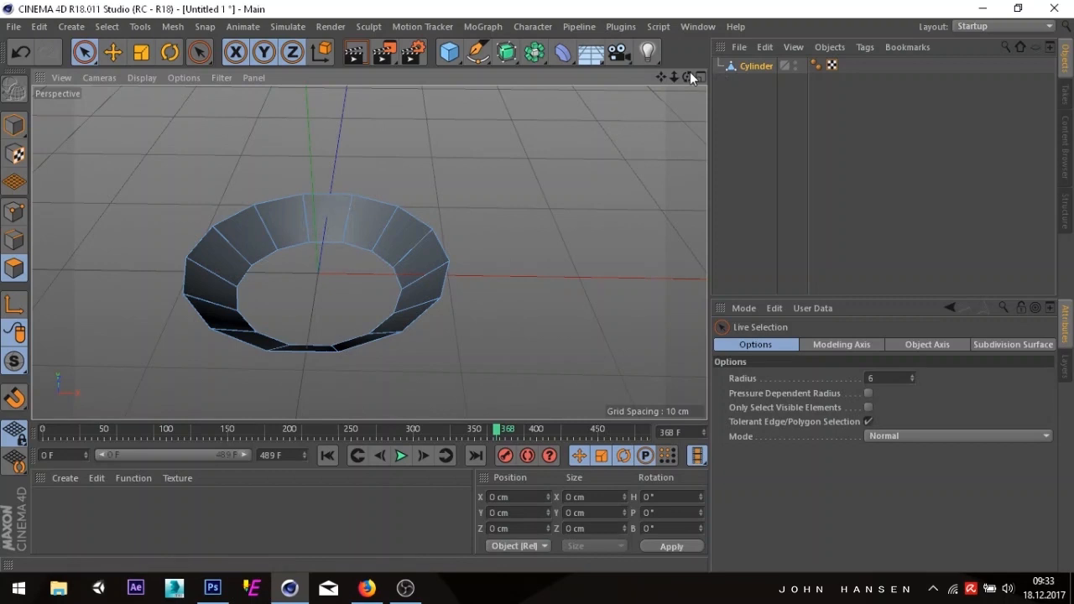
drag(689, 73, 584, 63)
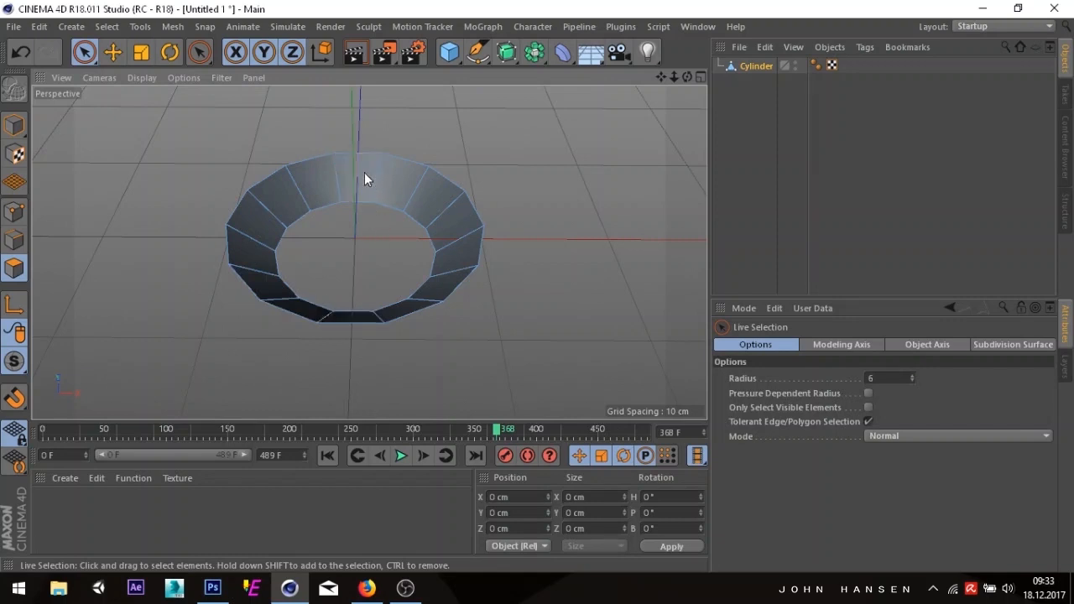
mouse_move(365, 174)
mouse_down()
mouse_move(427, 184)
mouse_move(459, 277)
mouse_up()
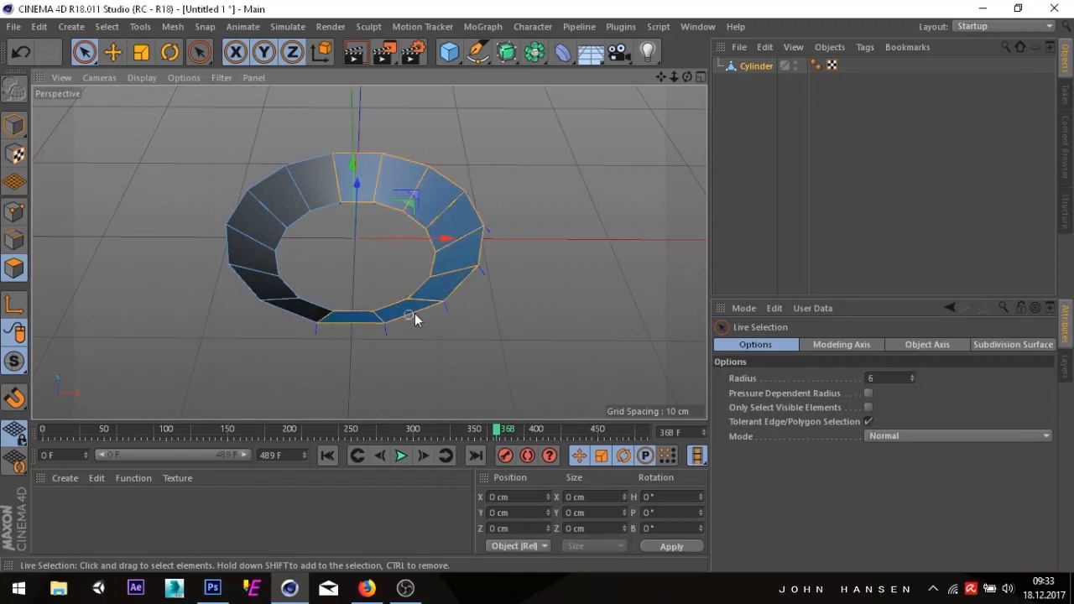
mouse_move(416, 201)
mouse_down()
mouse_move(372, 184)
mouse_move(445, 290)
mouse_move(380, 310)
mouse_up()
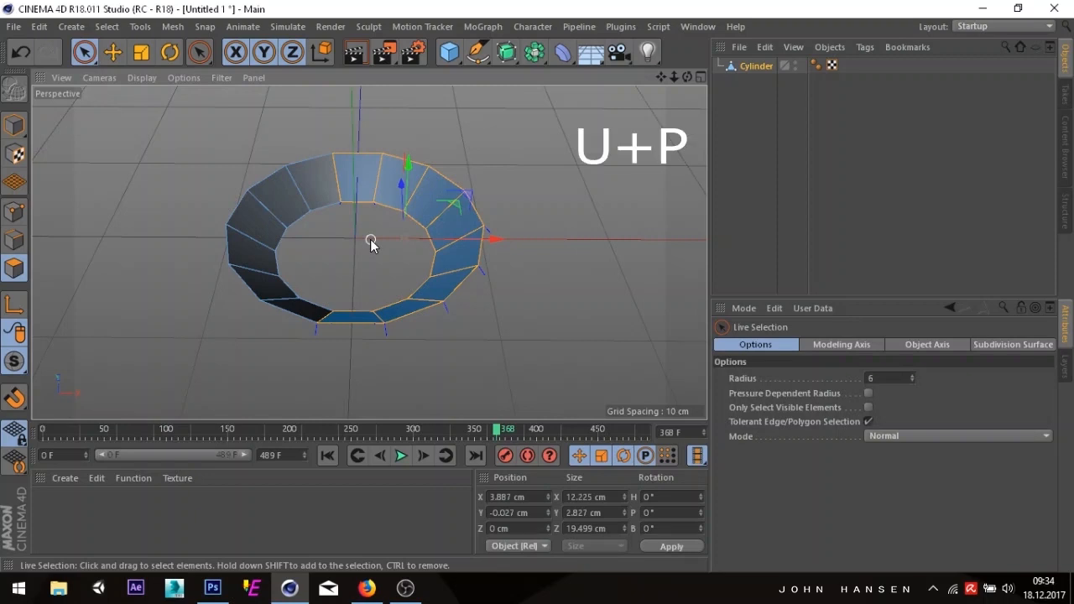
key(u)
key(p)
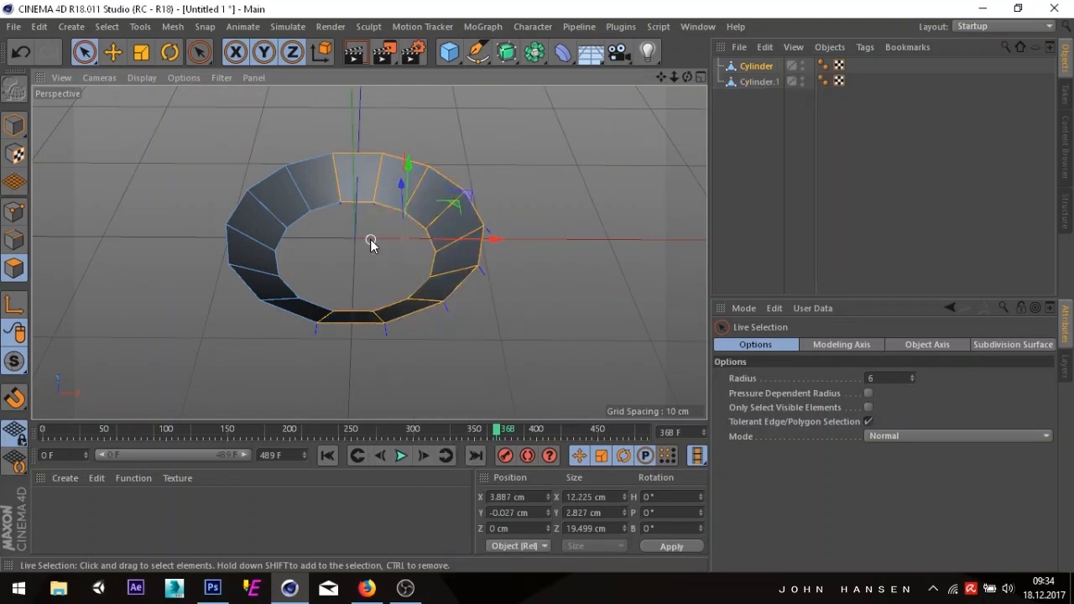
- Hide the original Cylinder in the editor and select Cylinder.1 to examine the split-off half on its own
click(757, 83)
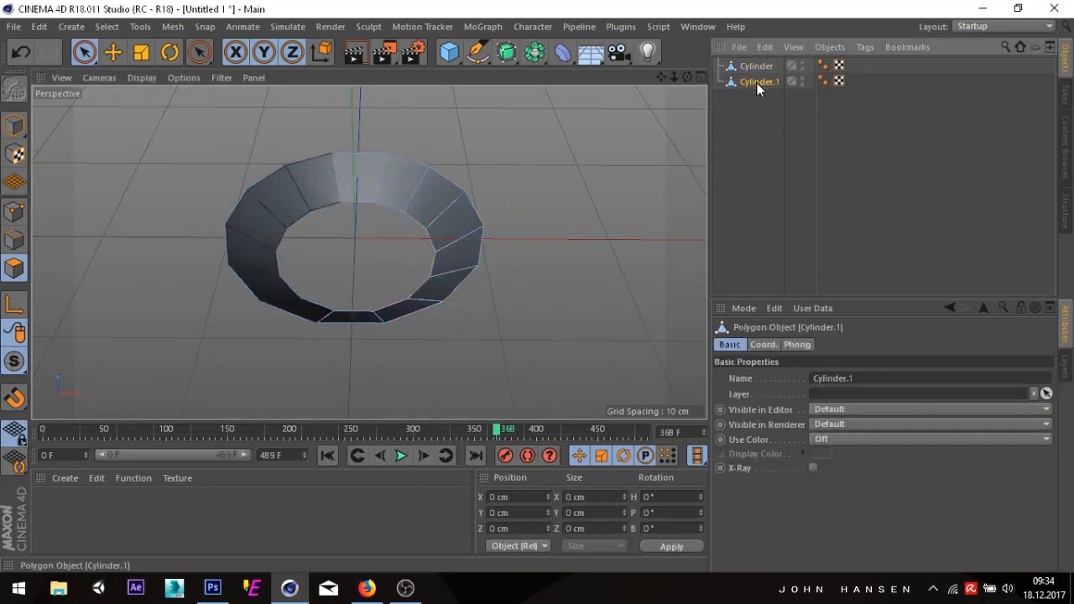
click(758, 68)
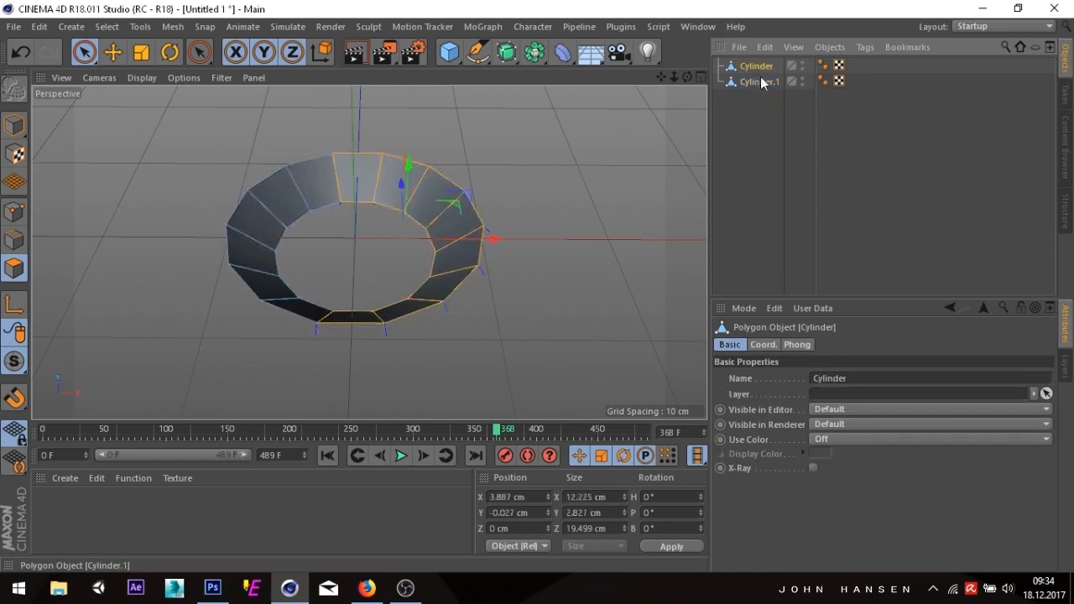
click(803, 66)
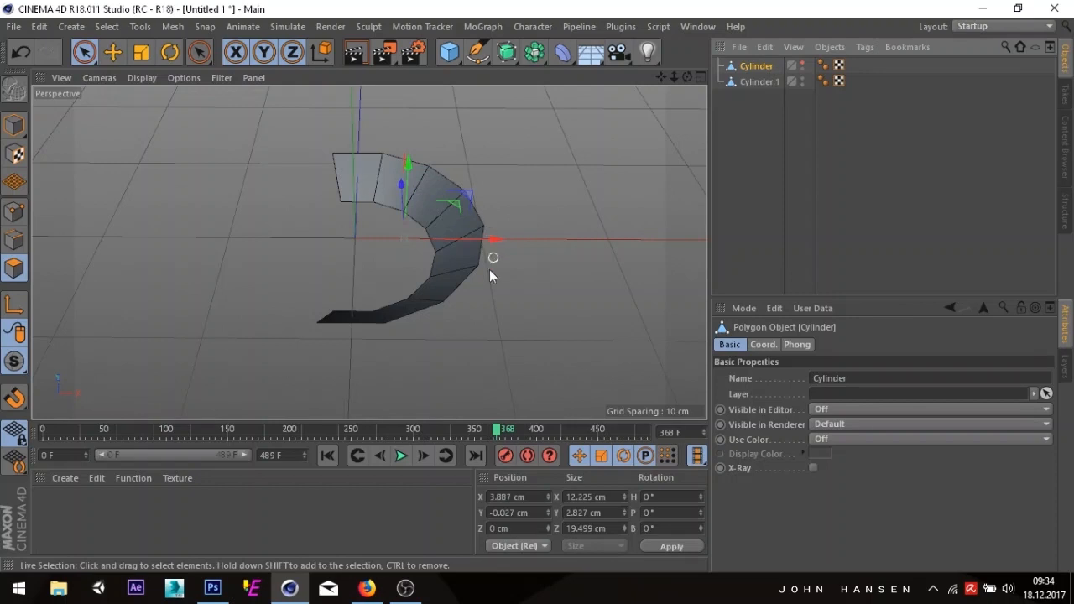
click(754, 83)
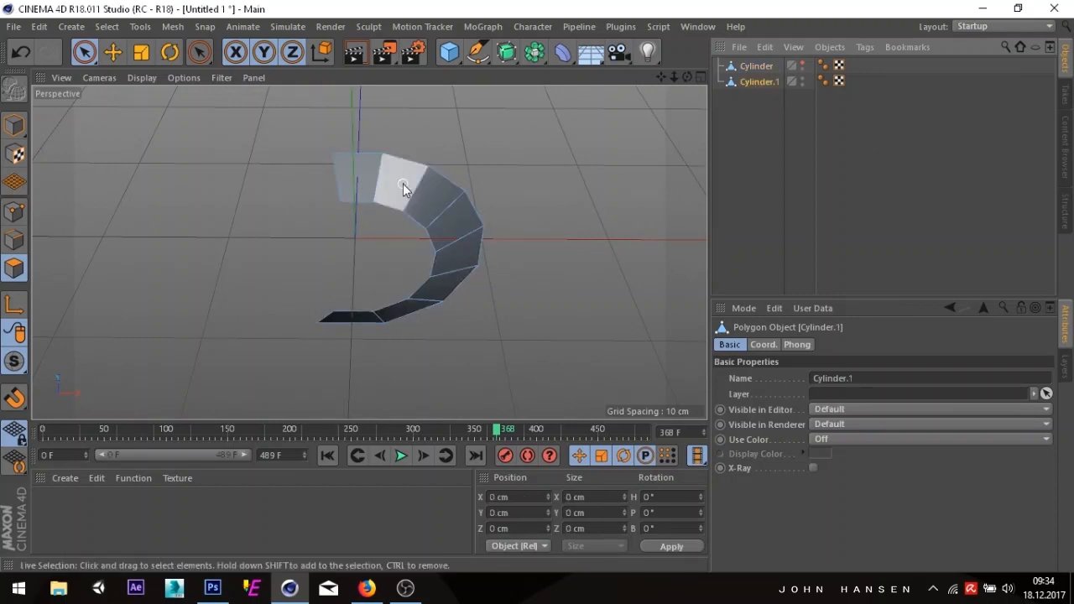
- Hide Cylinder.1 in the editor, show the original Cylinder again and delete its selected half of the polygons
double_click(802, 78)
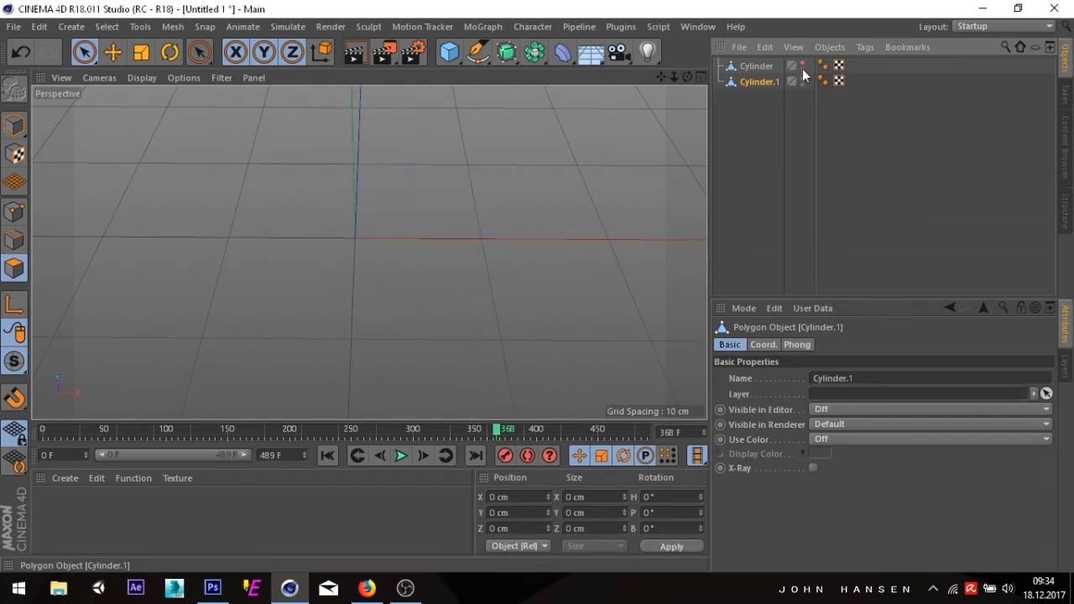
click(802, 65)
click(767, 66)
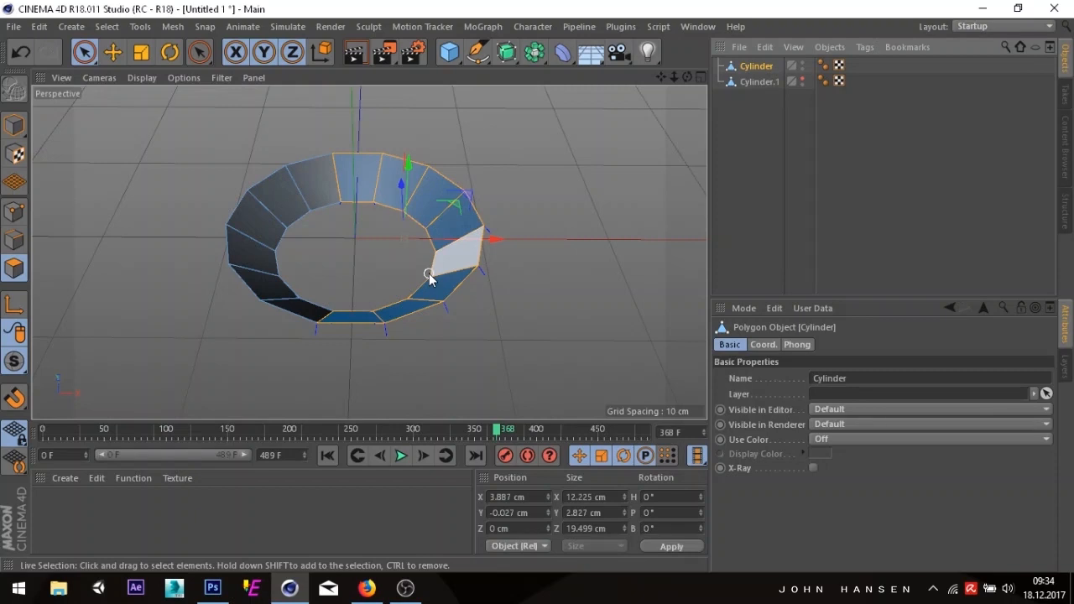
key(Delete)
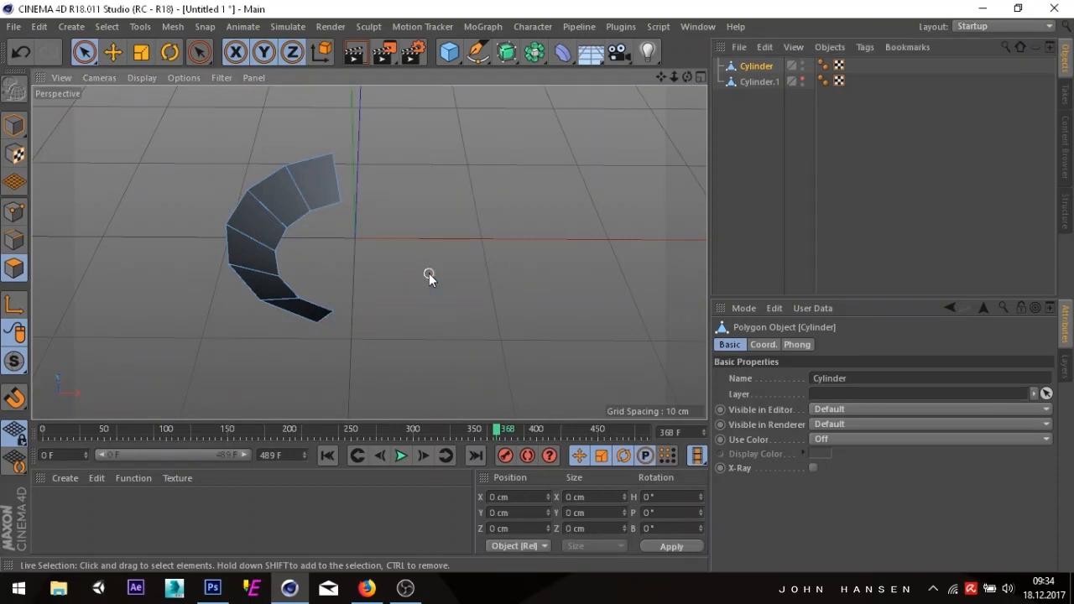
- In point mode with a Live Selection radius of 22, select the loose points left over from the deleted polygons and delete them
click(12, 215)
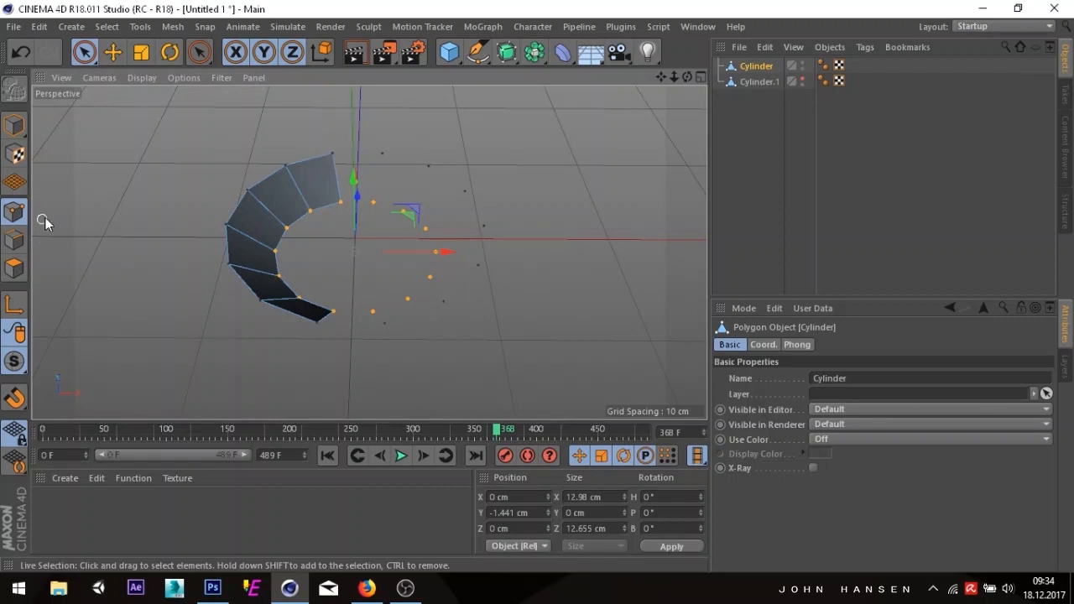
click(84, 52)
drag(912, 379, 922, 379)
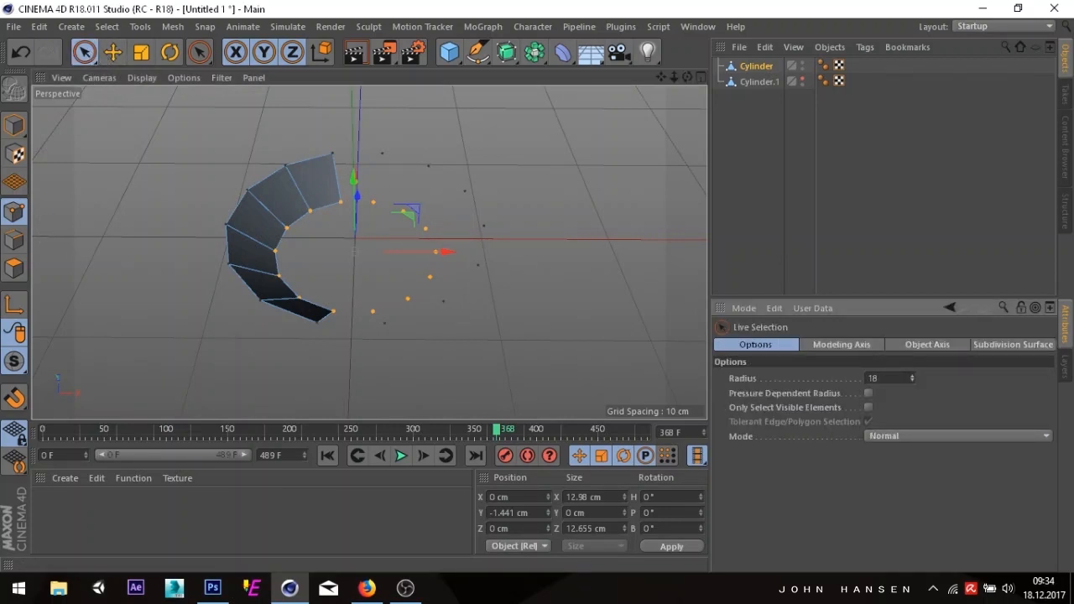
mouse_move(381, 154)
mouse_down()
mouse_move(382, 174)
mouse_move(434, 179)
mouse_move(428, 220)
mouse_move(485, 244)
mouse_move(391, 312)
mouse_move(419, 319)
mouse_move(451, 257)
mouse_move(480, 240)
mouse_move(391, 153)
mouse_up()
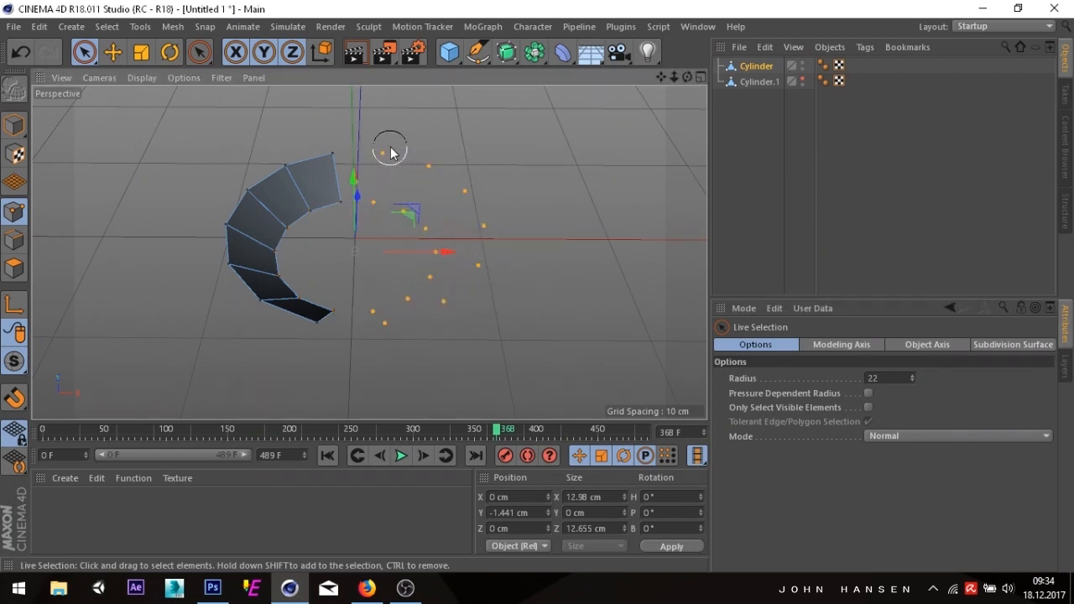
mouse_move(448, 250)
mouse_down()
mouse_move(405, 331)
mouse_move(510, 367)
mouse_up()
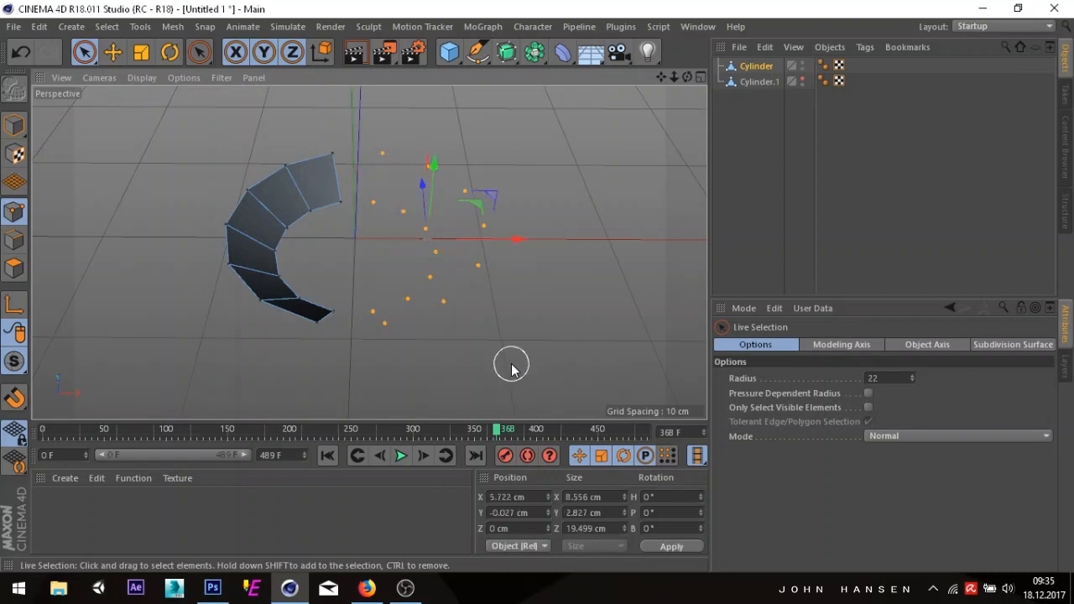
key(Delete)
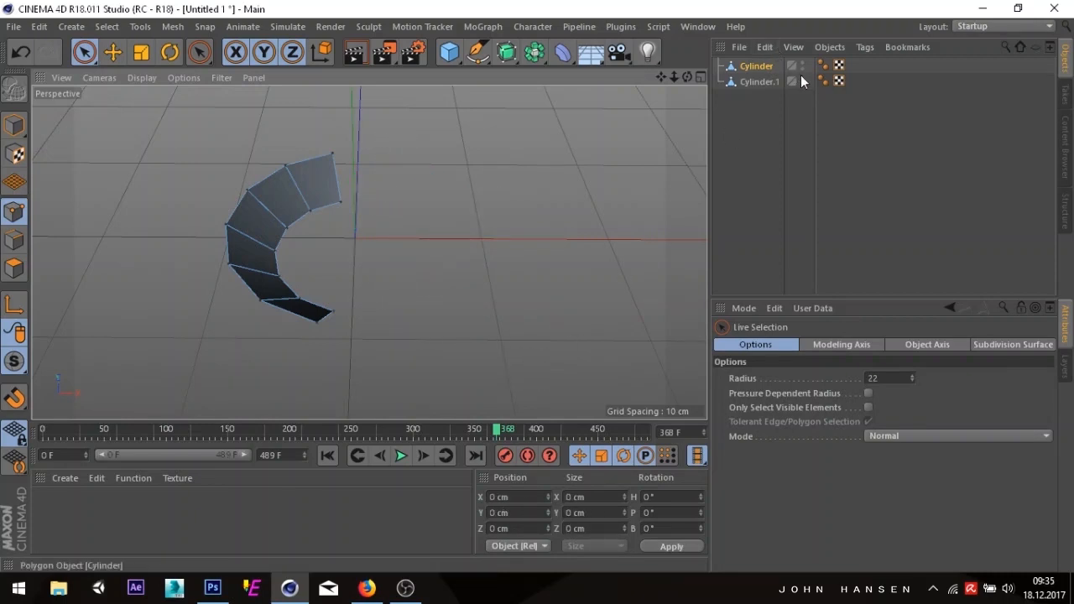
- Make Cylinder.1 visible in the editor, compare the two halves and leave Cylinder.1 selected
click(774, 81)
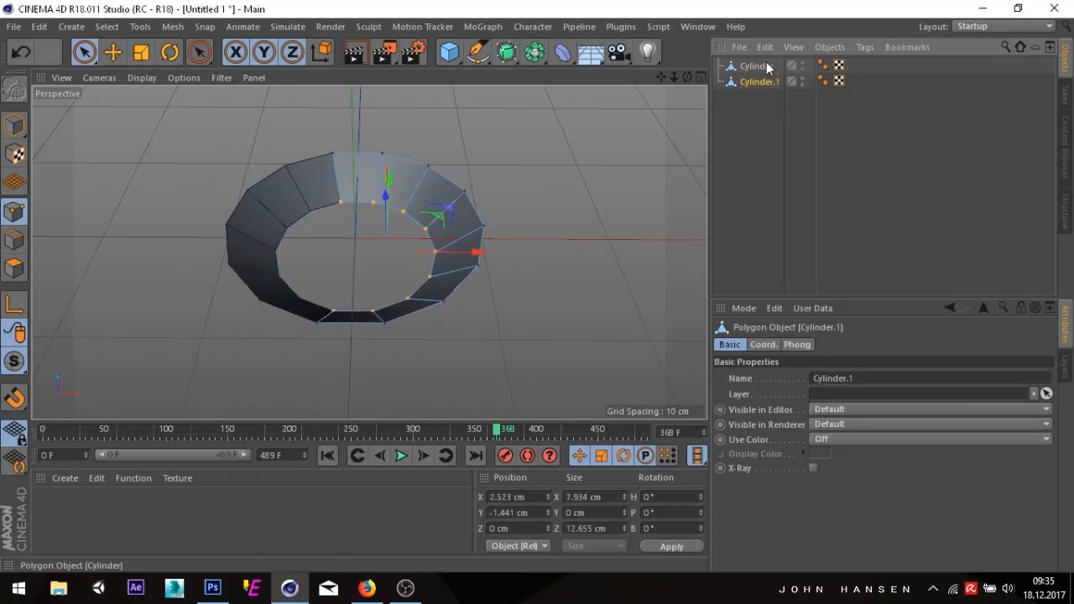
click(763, 68)
click(762, 77)
click(760, 72)
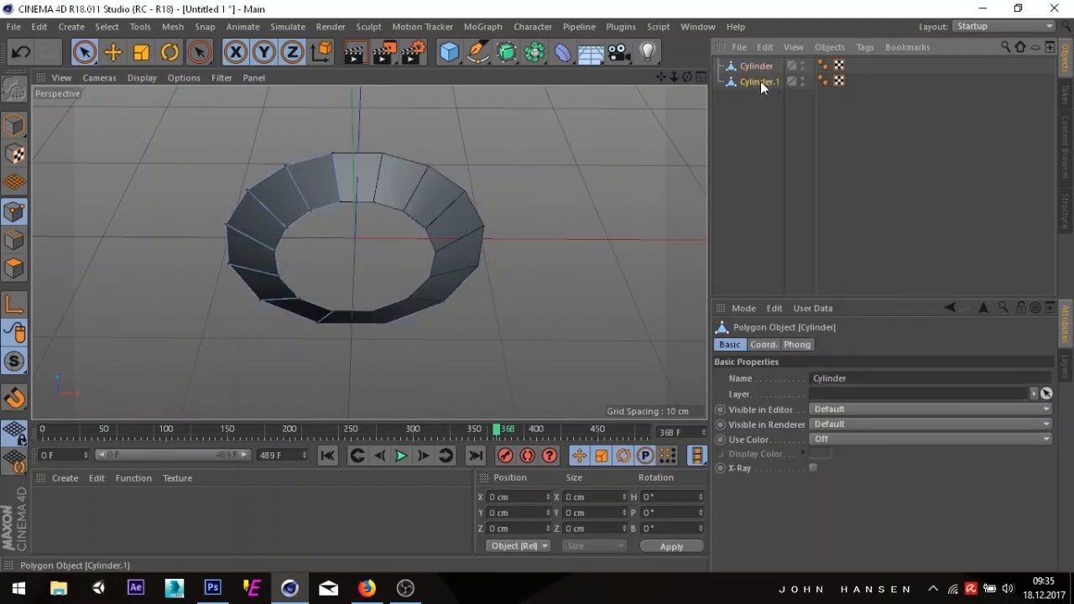
click(761, 82)
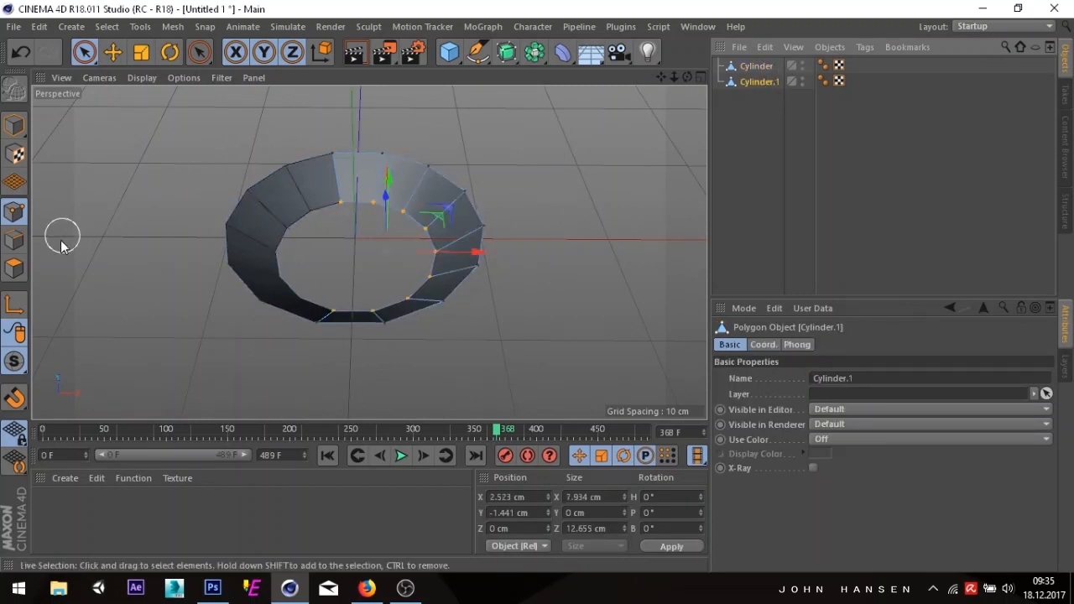
- Switch Cylinder.1 to polygon mode and select a single polygon, the second one from the end of its strip
click(15, 269)
drag(340, 171, 388, 155)
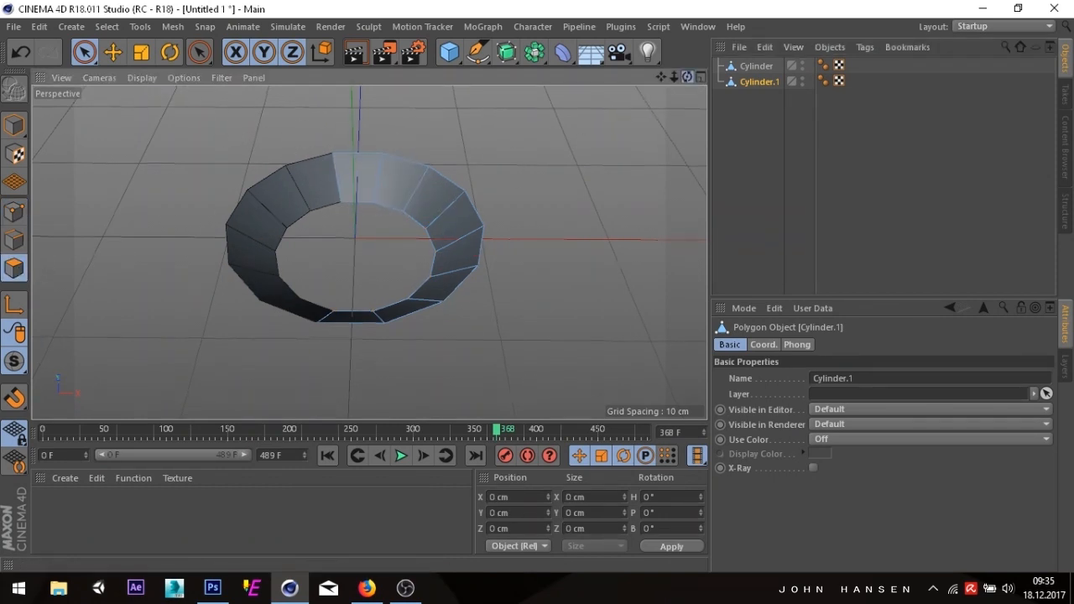
drag(687, 76, 839, 82)
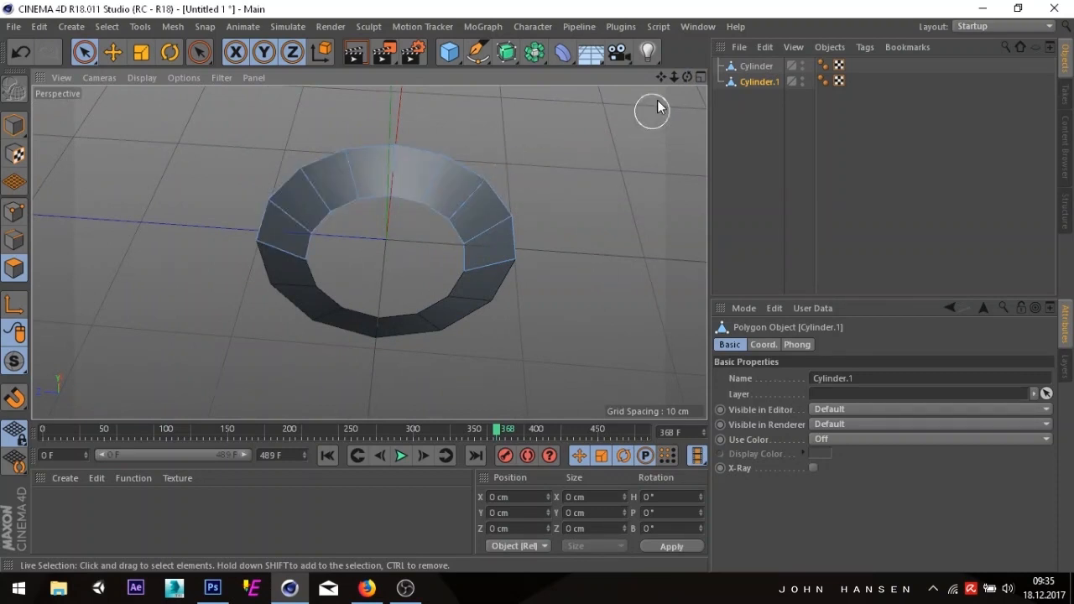
drag(689, 77, 596, 76)
scroll(455, 158, up, 5)
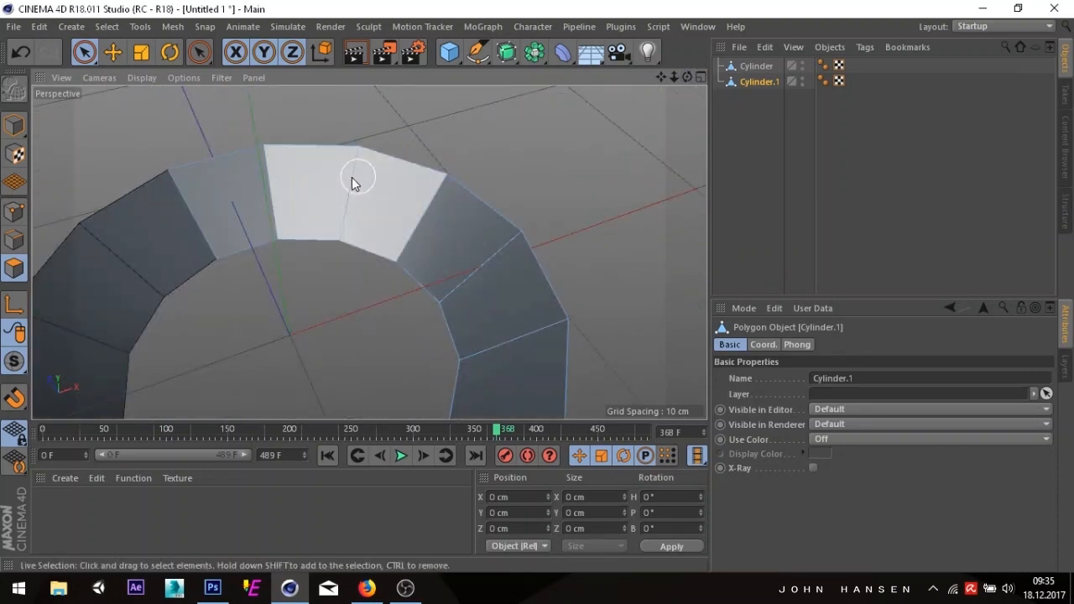
click(300, 186)
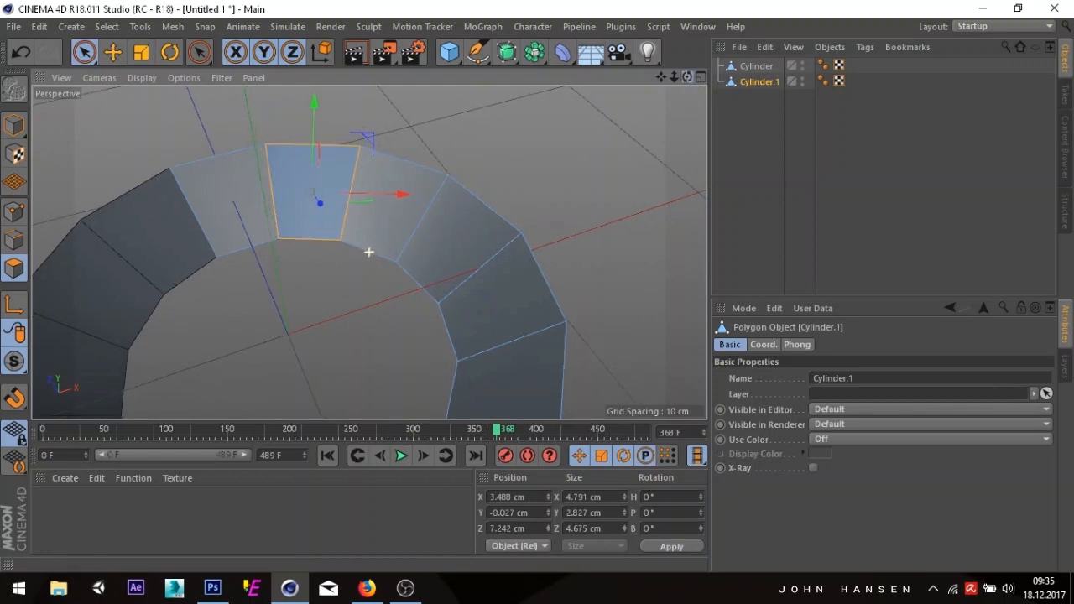
- Try moving the selected polygon of Cylinder.1 outward along its normal and undo the move
mouse_move(302, 230)
alt+mouse_down()
mouse_move(209, 199)
mouse_move(207, 175)
mouse_move(206, 204)
alt+mouse_up()
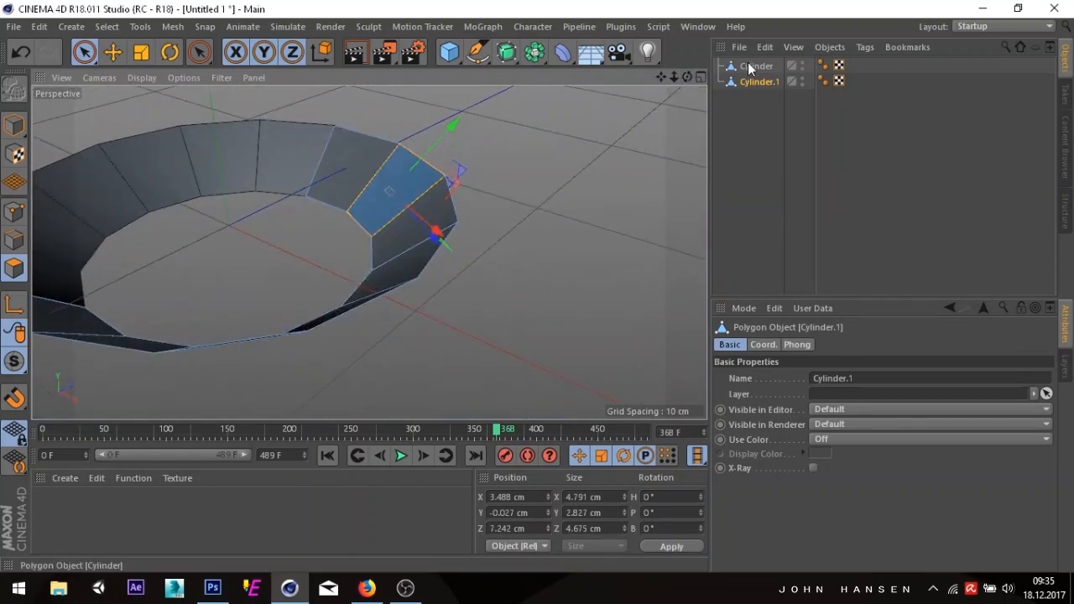
drag(687, 77, 644, 123)
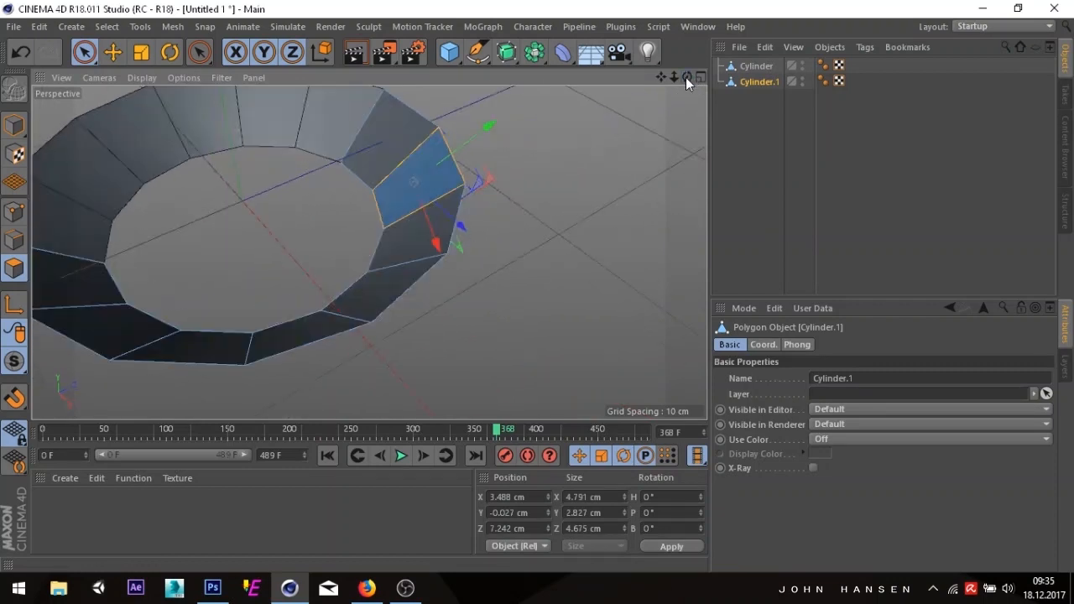
mouse_move(461, 227)
mouse_down()
mouse_move(523, 283)
mouse_move(410, 206)
mouse_move(402, 215)
mouse_move(396, 167)
mouse_move(462, 222)
mouse_up()
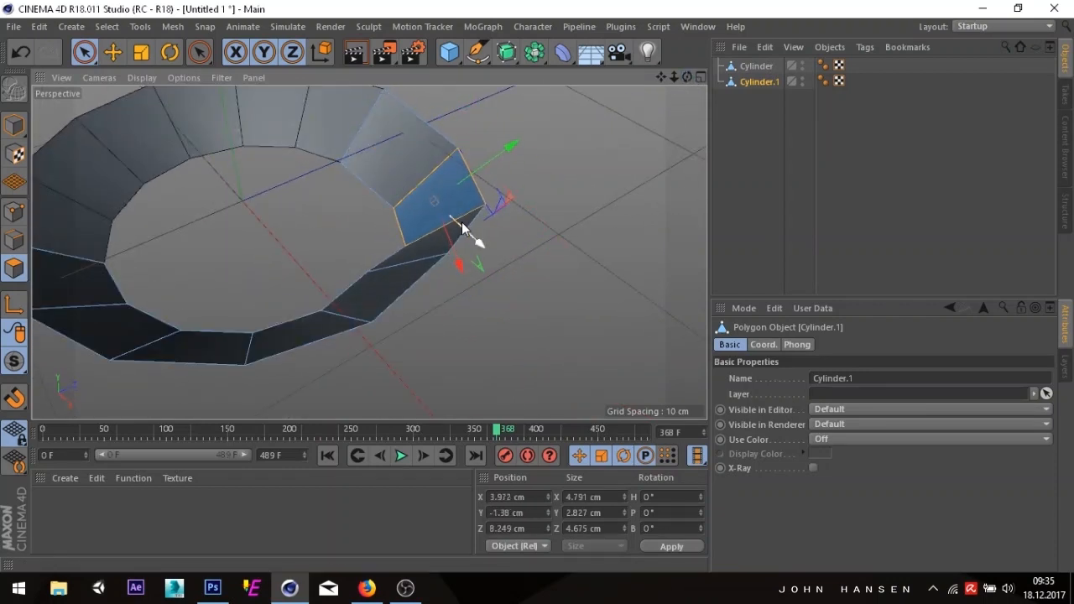
key(ctrl+z)
key(ctrl+z)
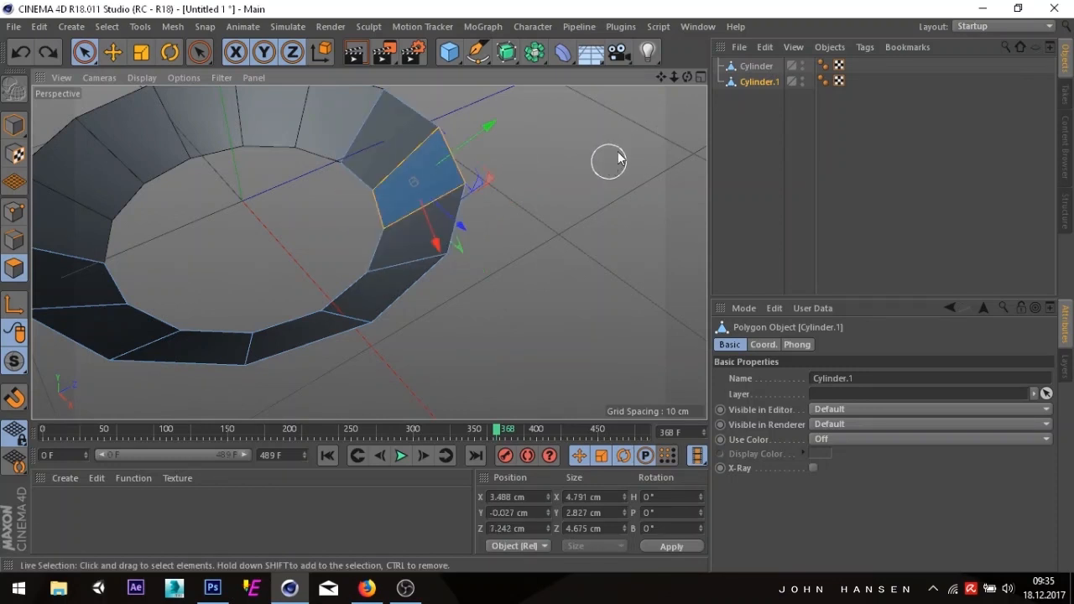
- Select every second polygon of Cylinder.1 and apply Disconnect to separate them from their neighbours
drag(687, 77, 663, 27)
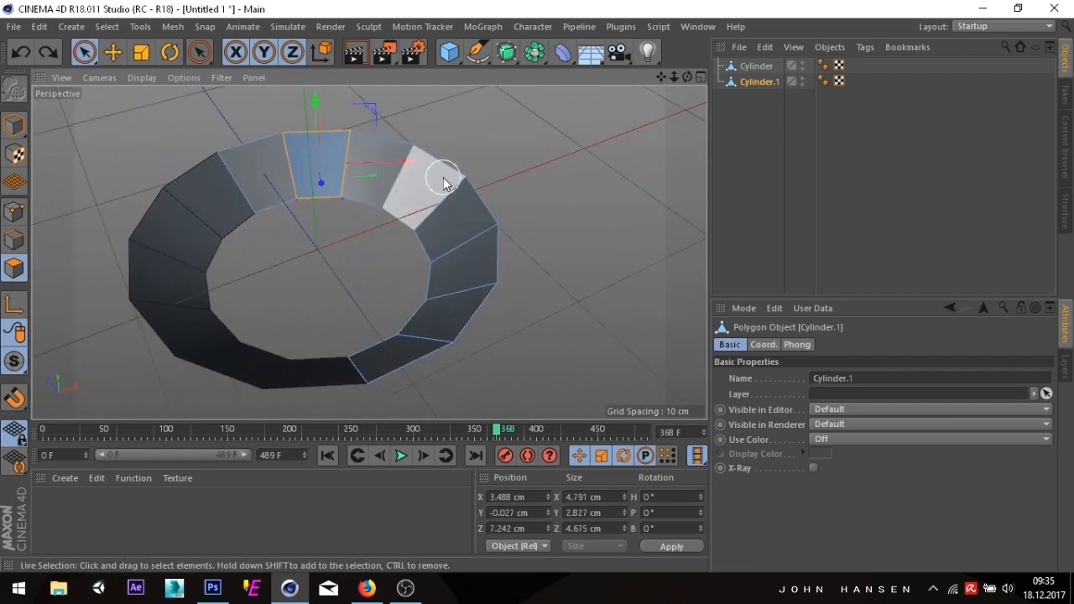
shift+click(443, 178)
click(433, 170)
shift+click(323, 137)
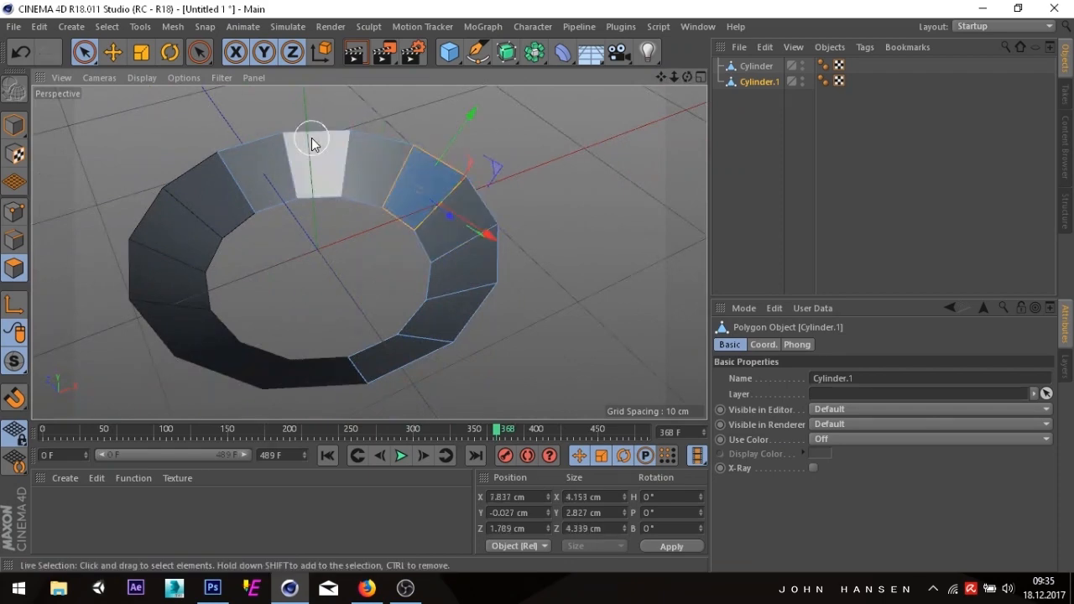
drag(683, 76, 575, 137)
shift+click(479, 141)
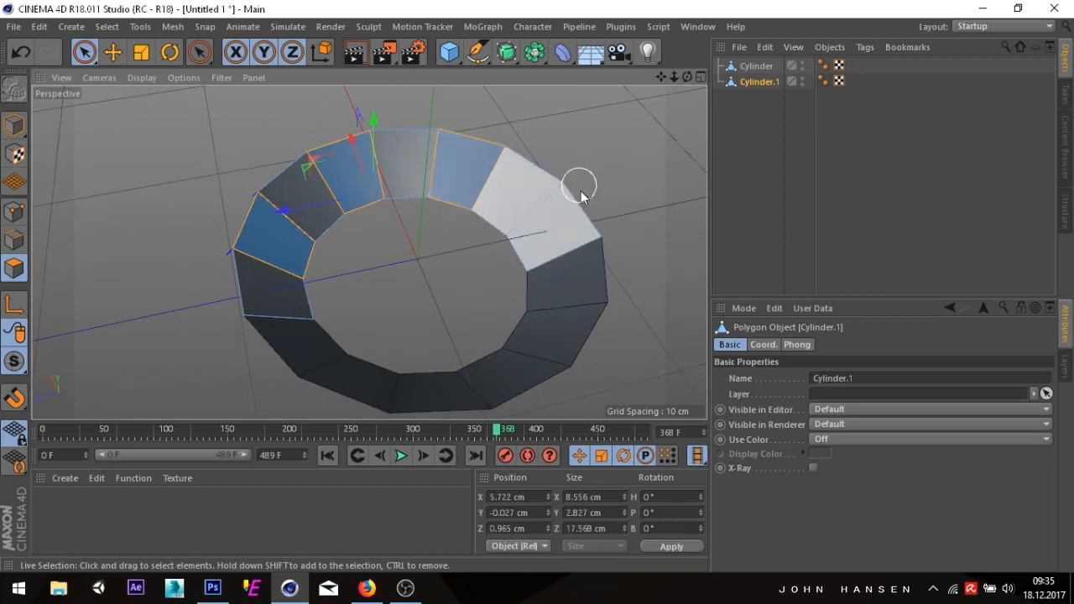
shift+click(588, 220)
key(u)
key(d)
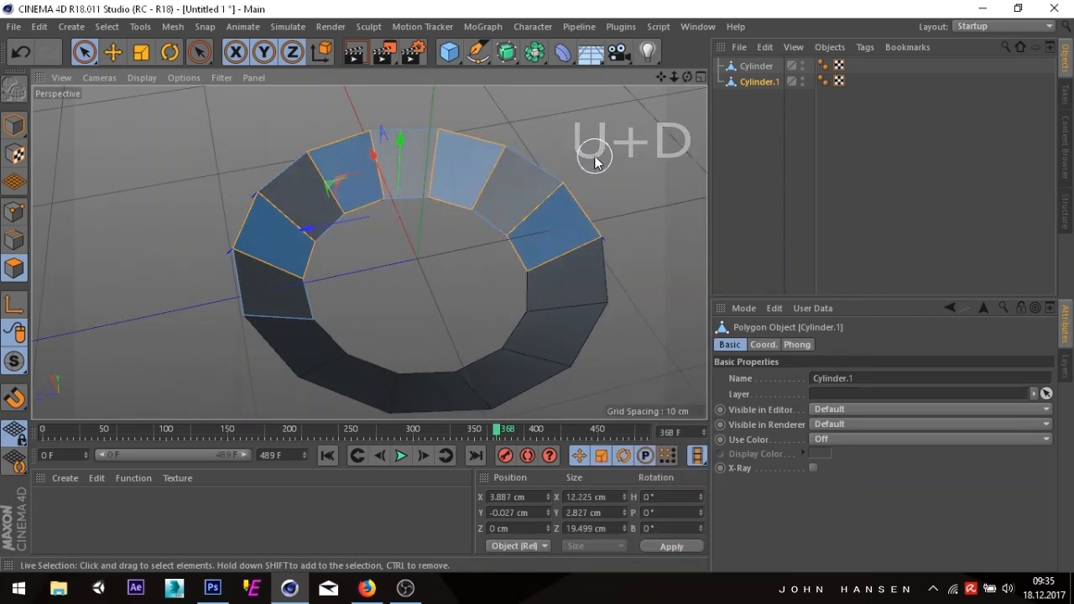
- Try moving the disconnected polygons of Cylinder.1 and undo the move
drag(688, 78, 369, 252)
drag(684, 78, 668, 79)
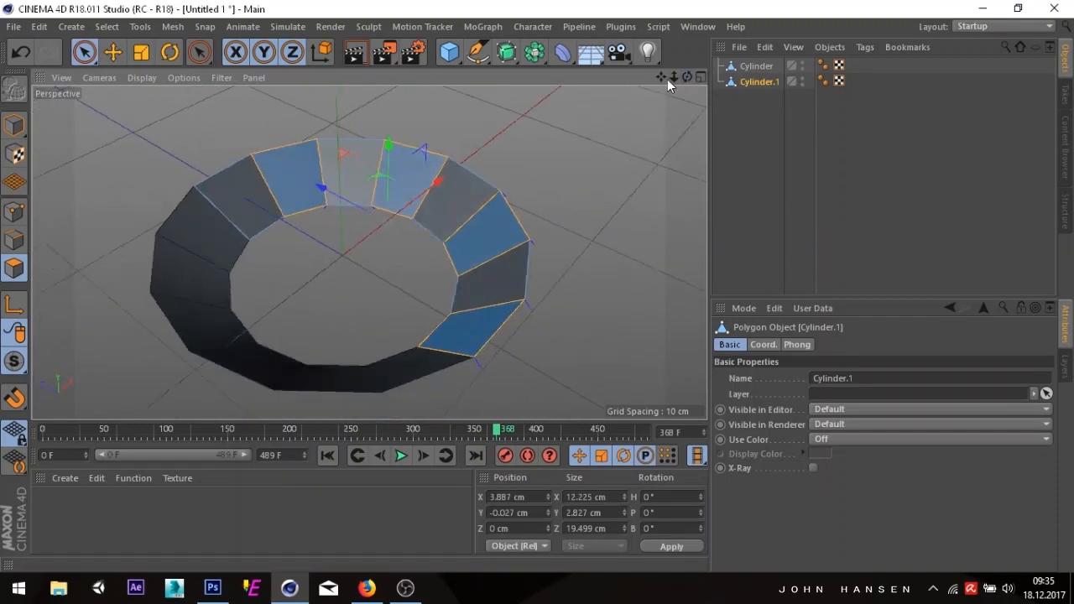
mouse_move(429, 188)
mouse_down()
mouse_move(535, 166)
mouse_move(416, 205)
mouse_up()
key(ctrl+z)
- Select every second polygon of the other half, Cylinder, and apply Disconnect to separate them from their neighbours
drag(692, 76, 367, 249)
click(748, 70)
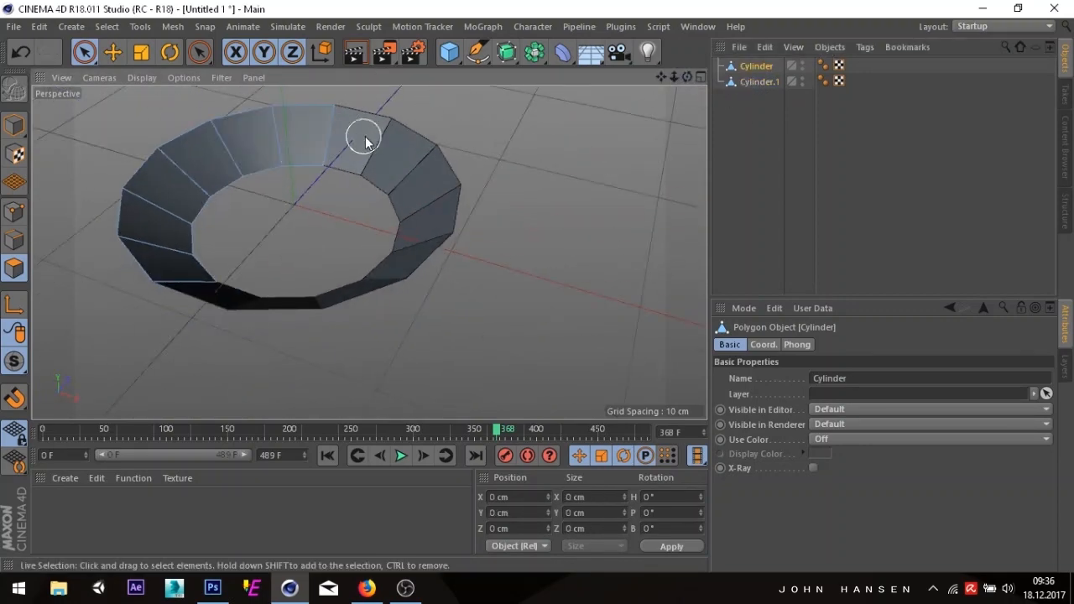
scroll(360, 134, up, 2)
click(290, 126)
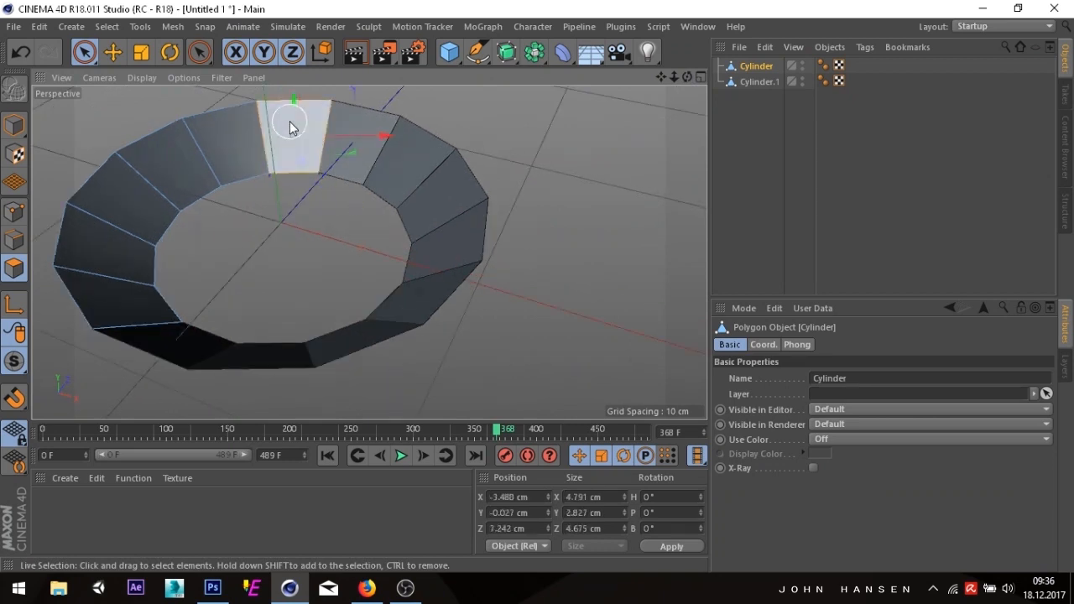
shift+click(165, 145)
shift+click(83, 239)
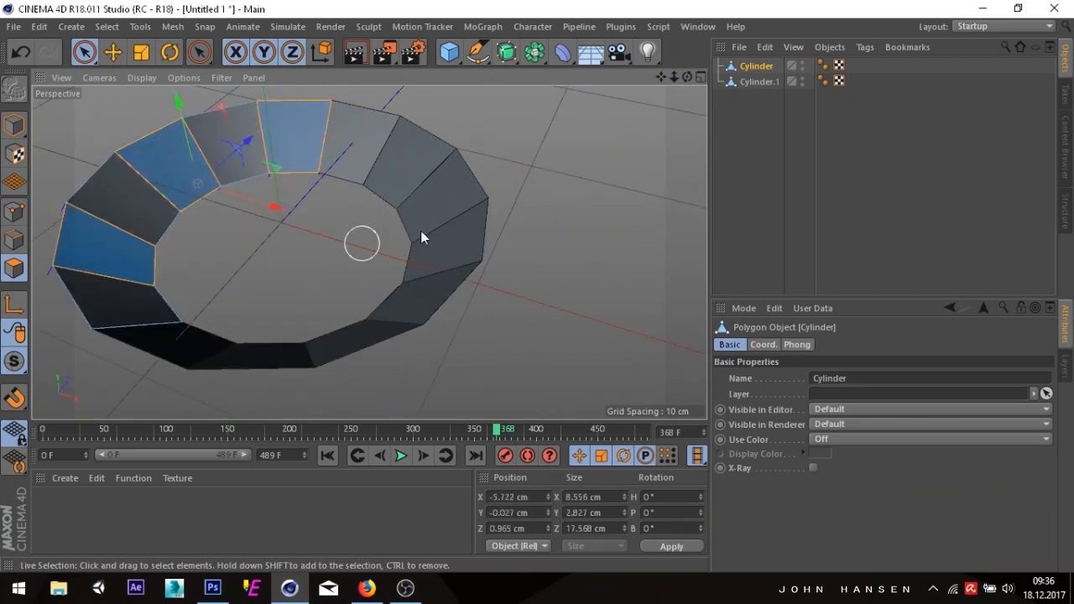
drag(688, 76, 304, 105)
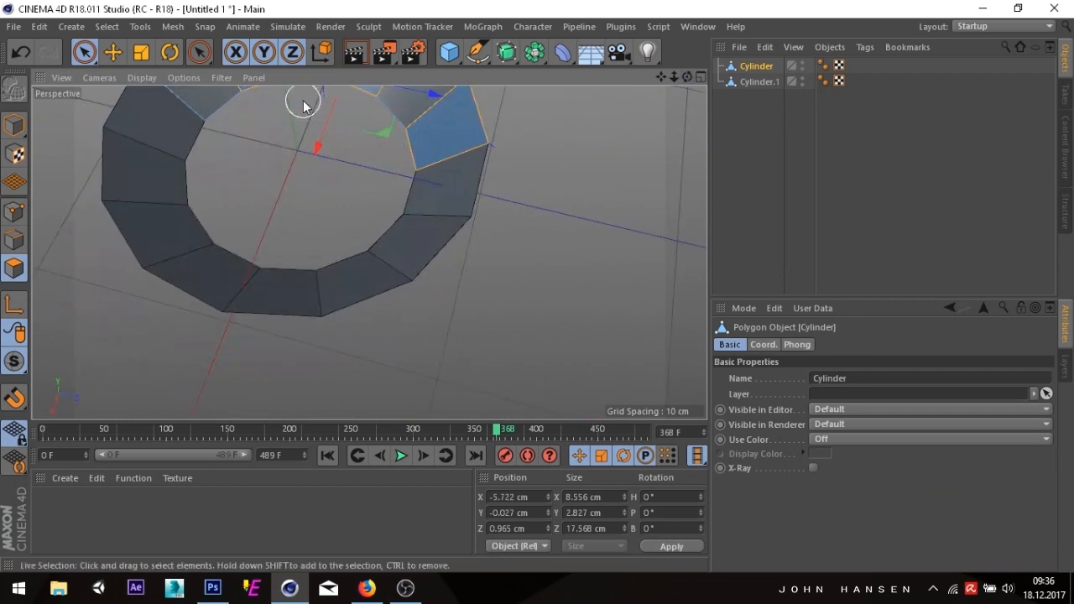
drag(668, 78, 372, 252)
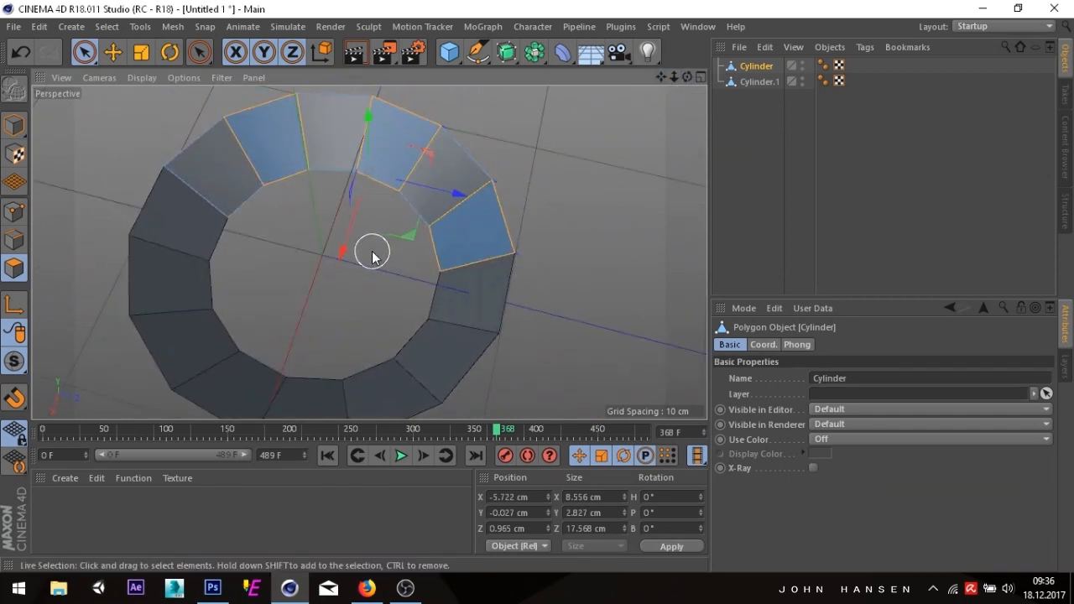
key(u)
key(d)
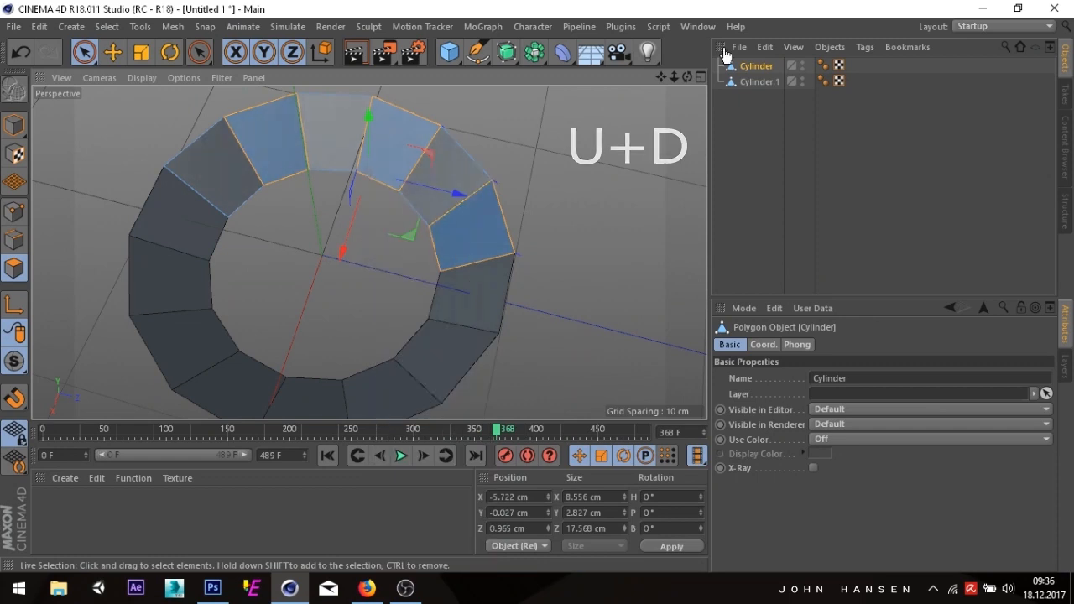
- Rename Cylinder.1 as "tentacle root front"
drag(687, 77, 369, 252)
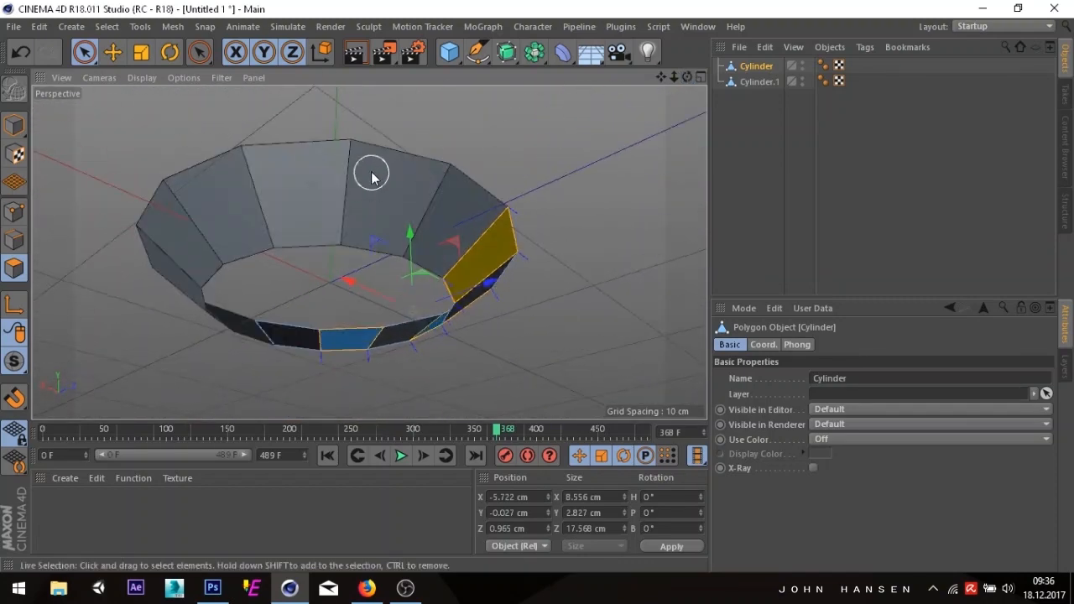
drag(690, 74, 677, 74)
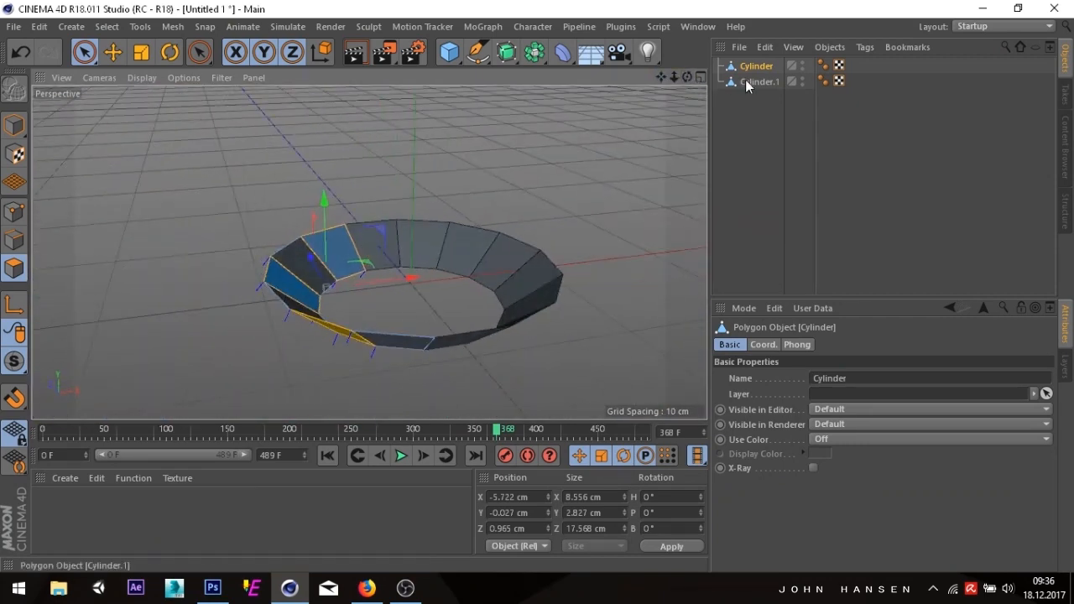
click(753, 81)
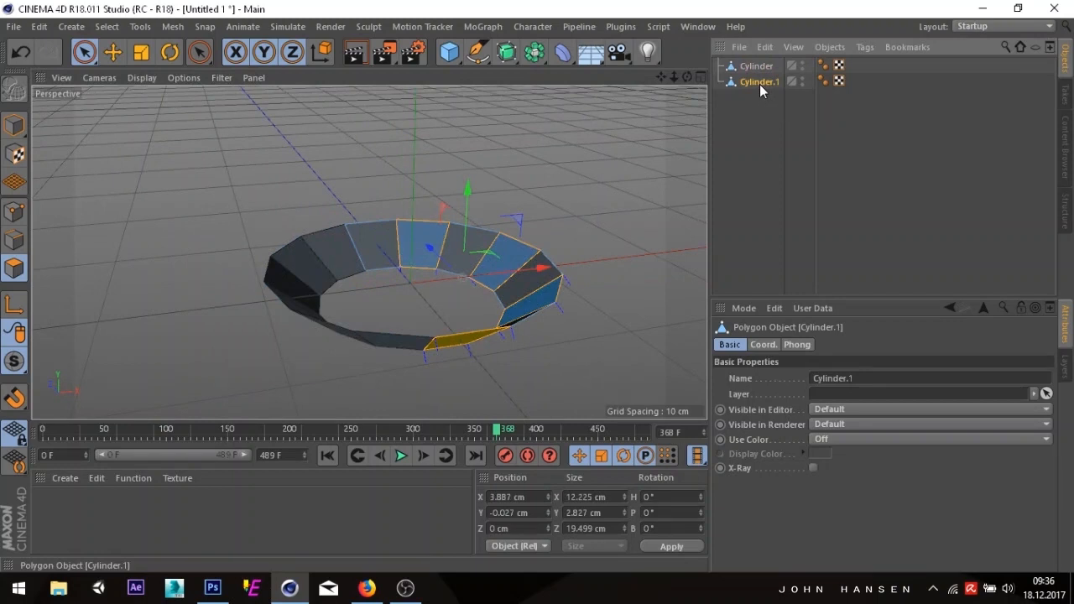
double_click(760, 81)
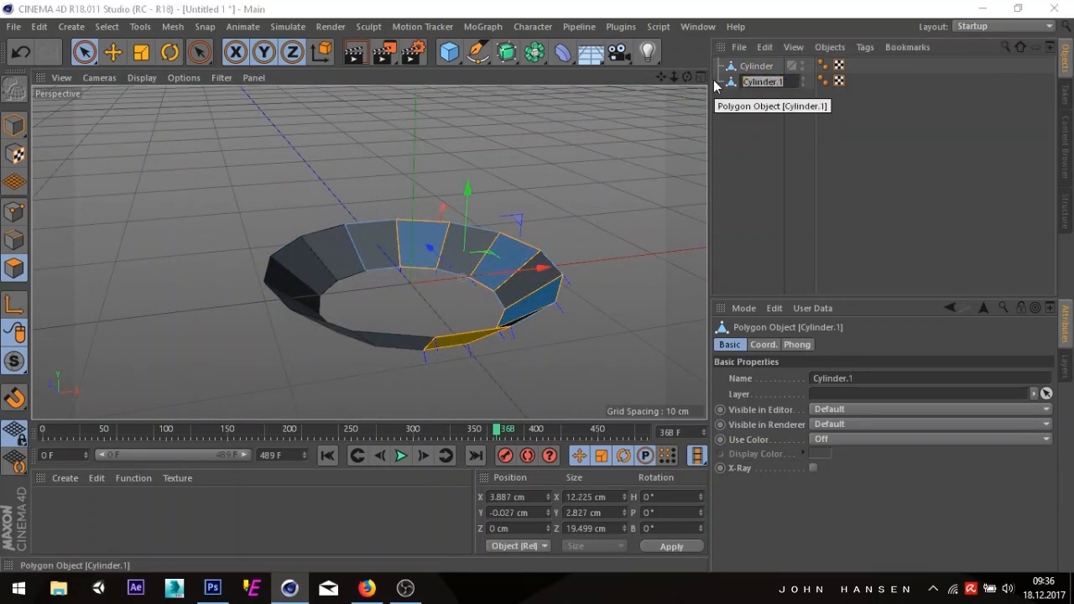
text(tent)
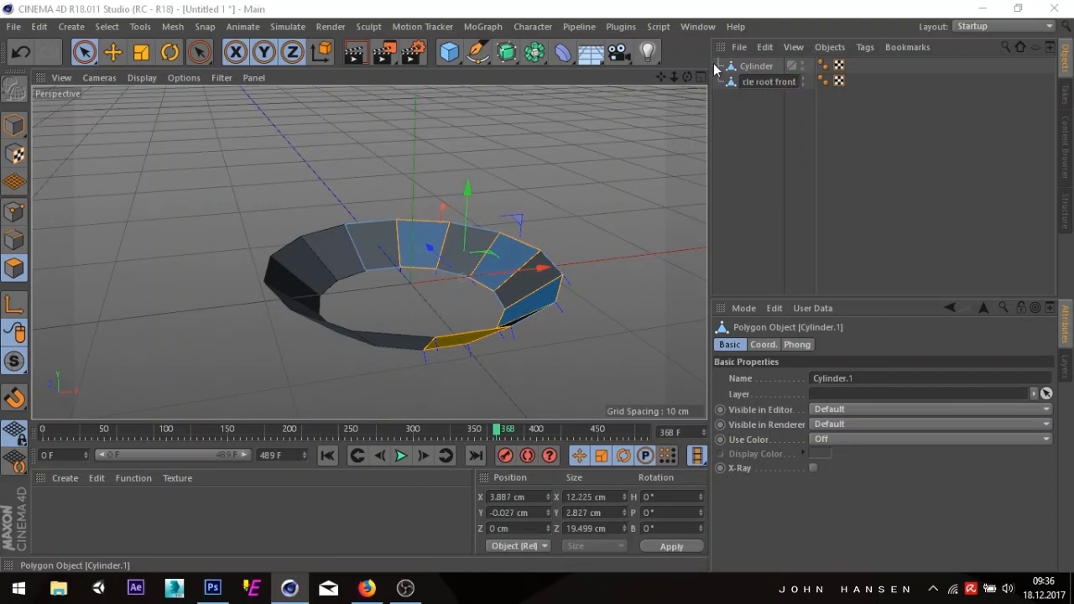
text(acle root front)
key(Return)
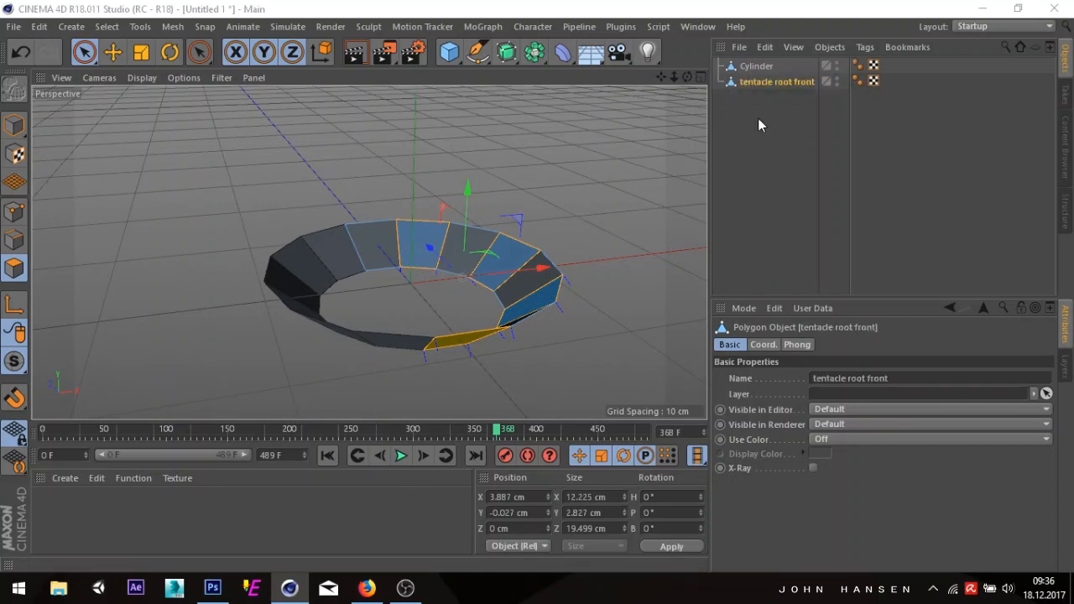
- Rename the Cylinder object as "tentacle root back"
click(755, 65)
double_click(756, 65)
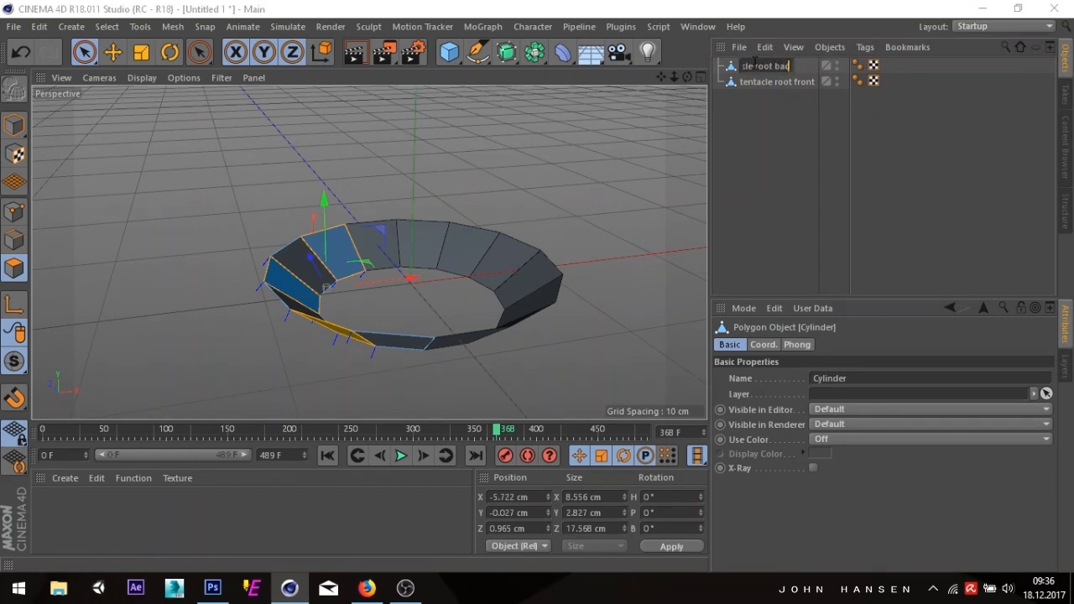
key(Return)
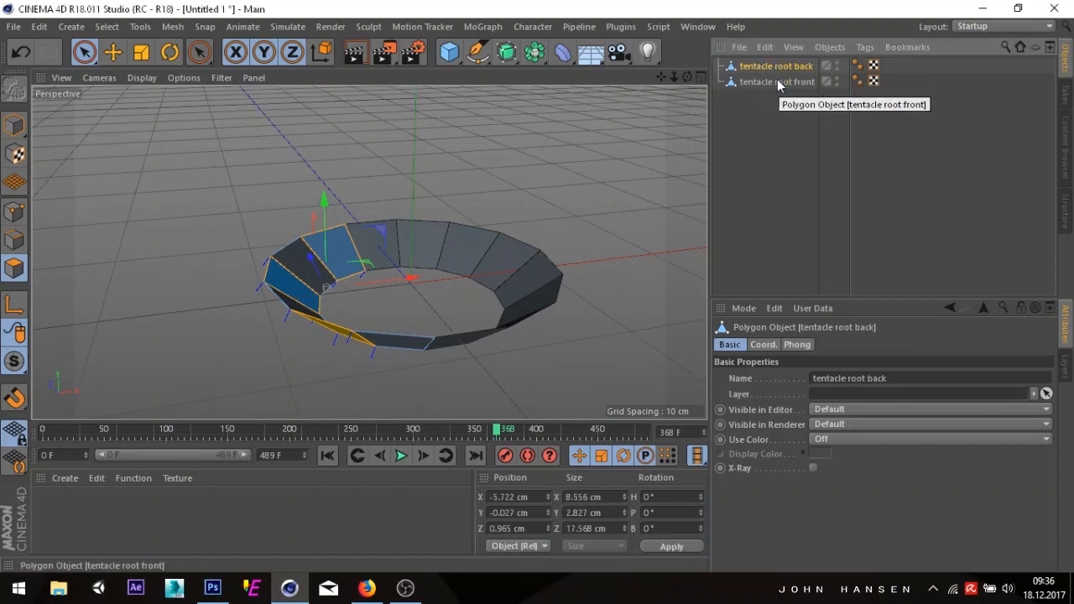
- Select tentacle root front and switch from polygon mode to model mode
click(778, 80)
click(775, 71)
click(776, 80)
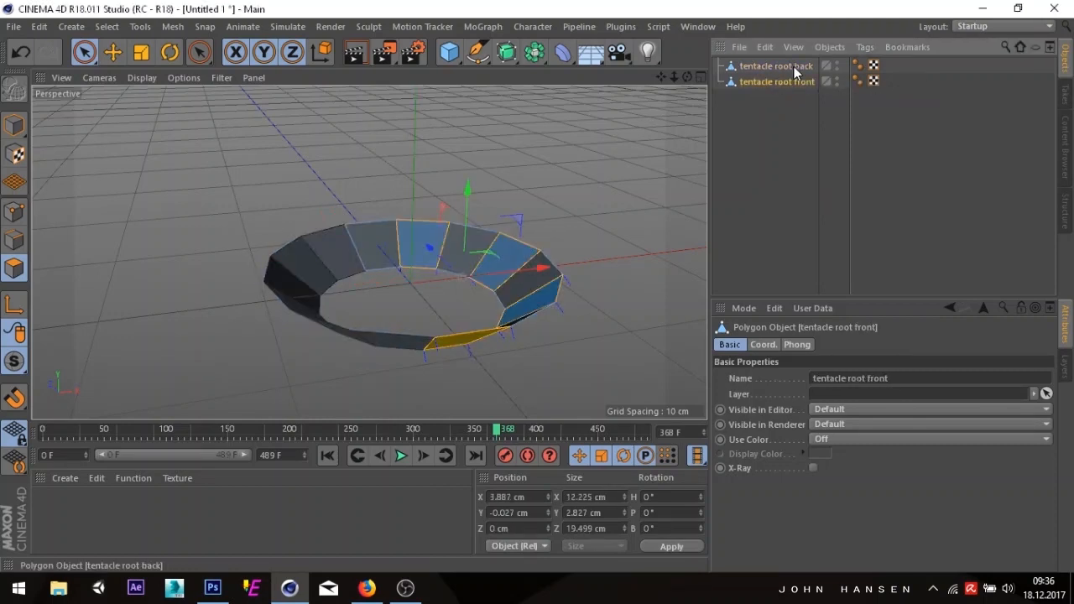
click(13, 114)
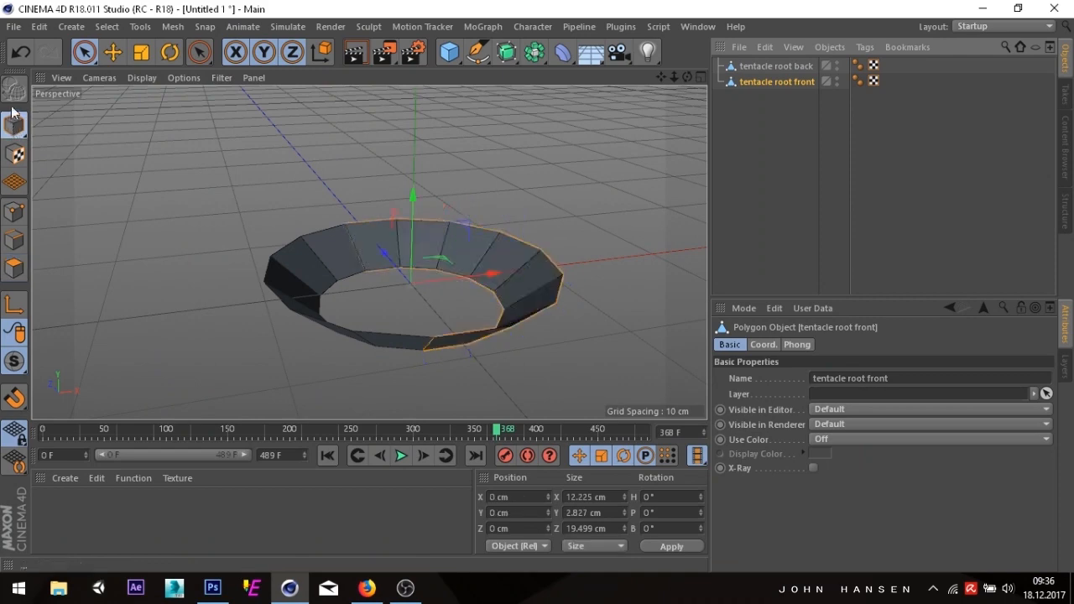
drag(688, 77, 613, 25)
drag(368, 252, 368, 252)
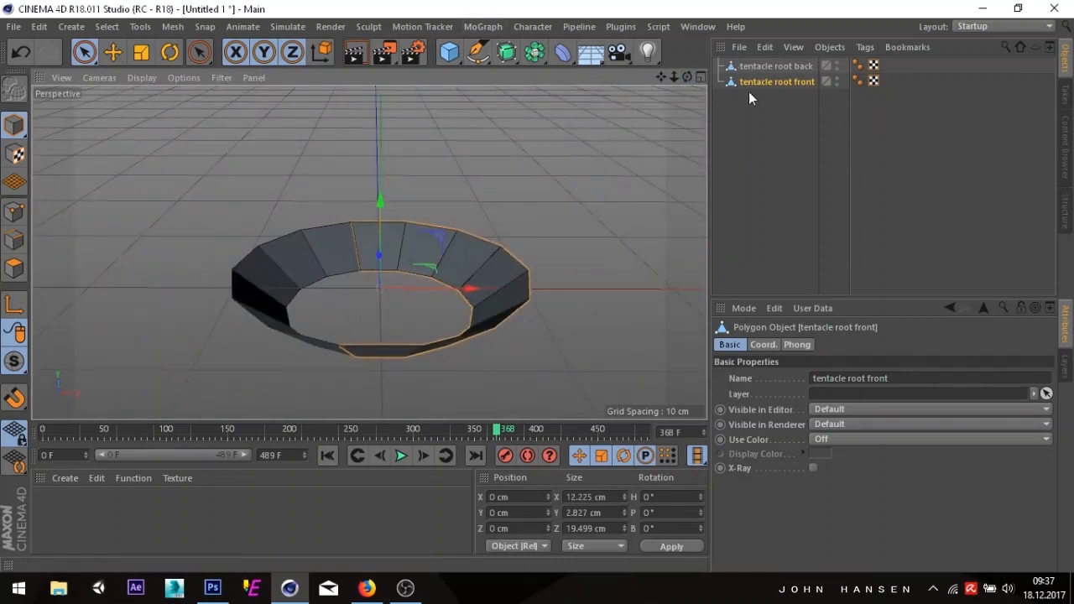
- Add a MoGraph Plain effector as a child of tentacle root front and keep the effector selected
click(763, 83)
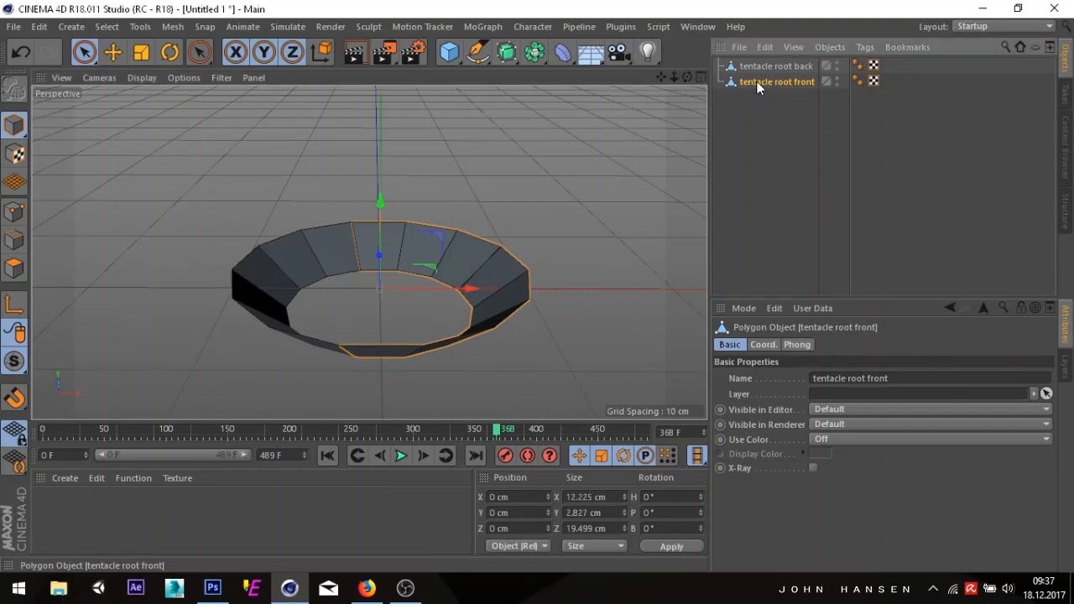
click(446, 27)
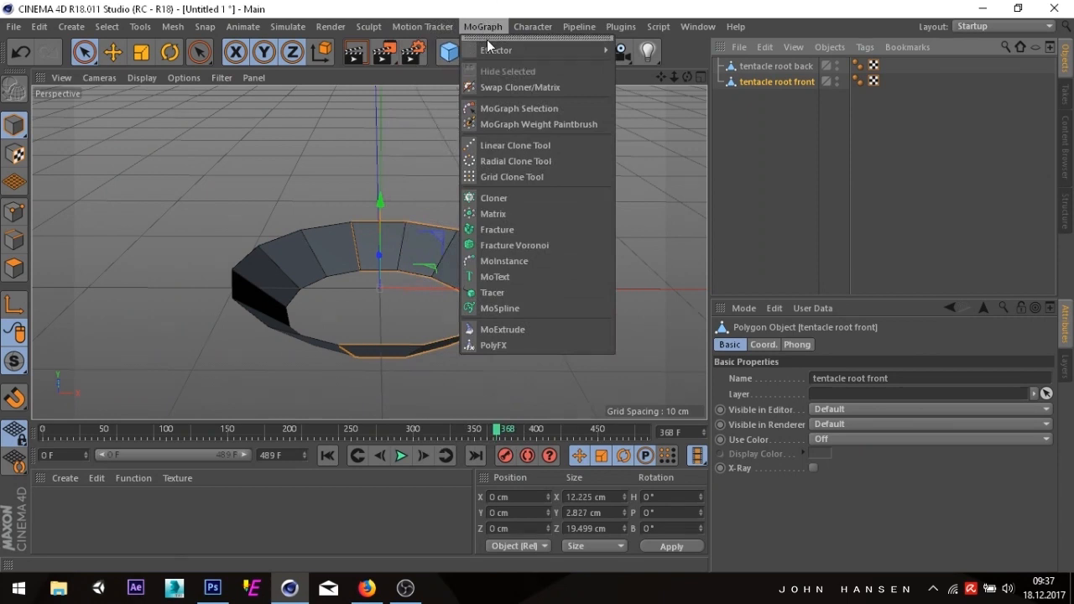
mouse_move(503, 52)
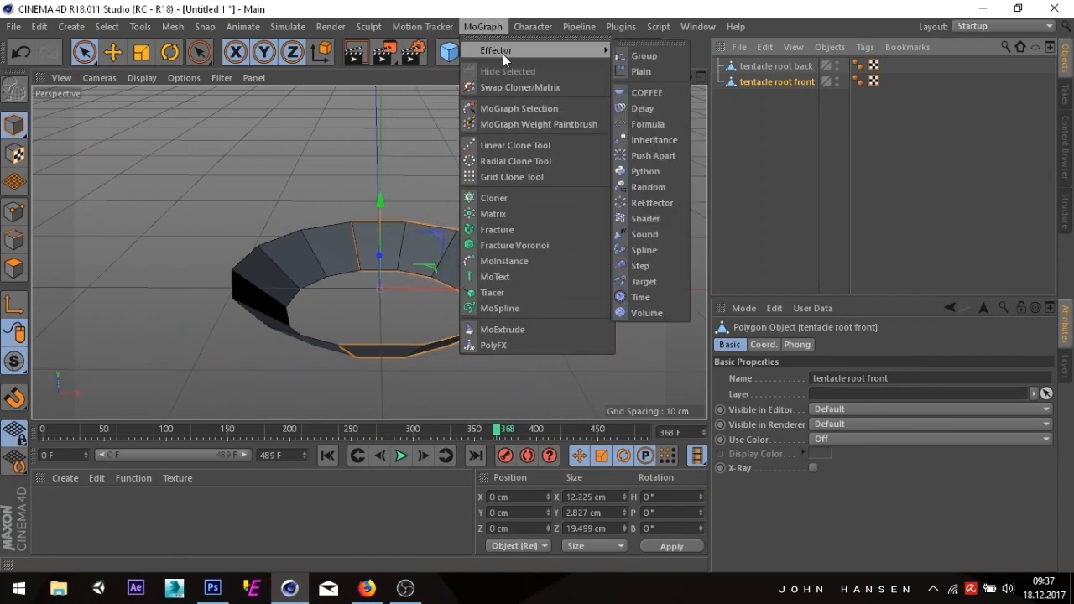
shift+click(649, 70)
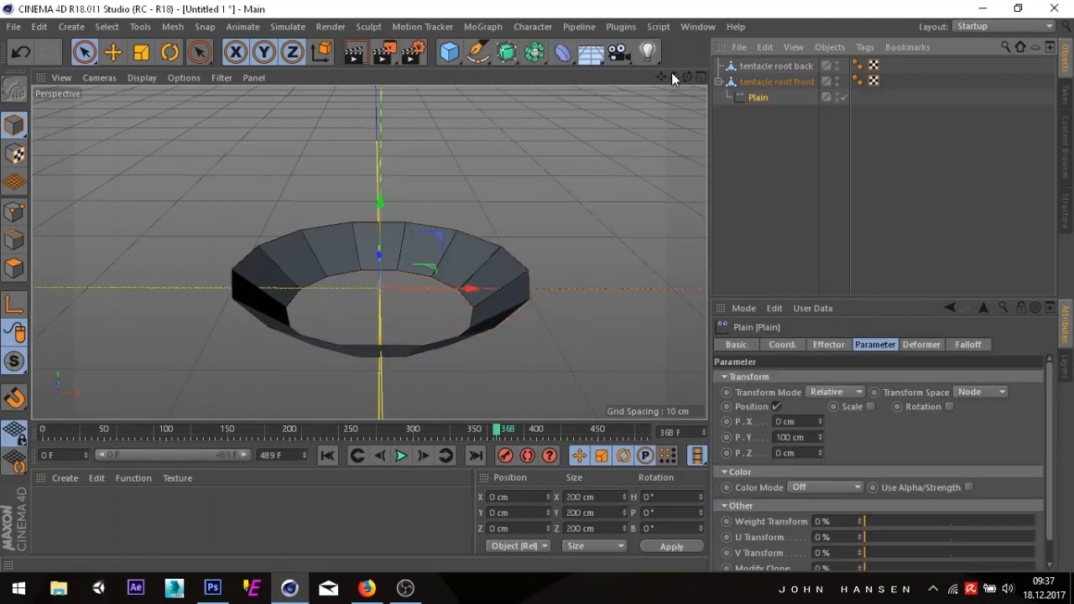
click(762, 83)
click(757, 97)
drag(689, 78, 664, 82)
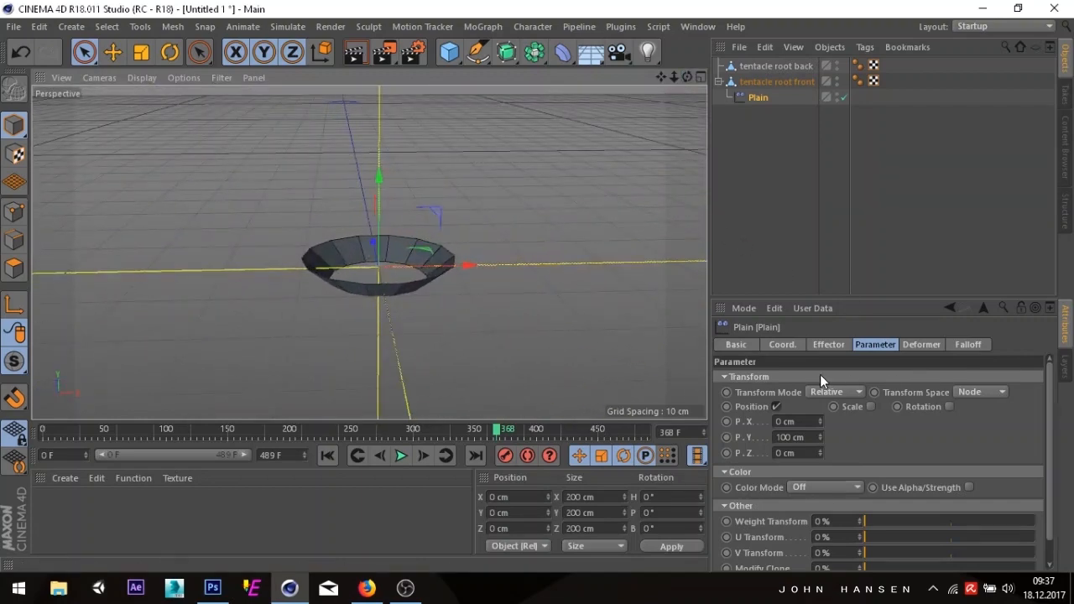
- Try the Object deformation mode on the Plain effector and check its effect on tentacle root front
click(776, 407)
scroll(354, 280, up, 3)
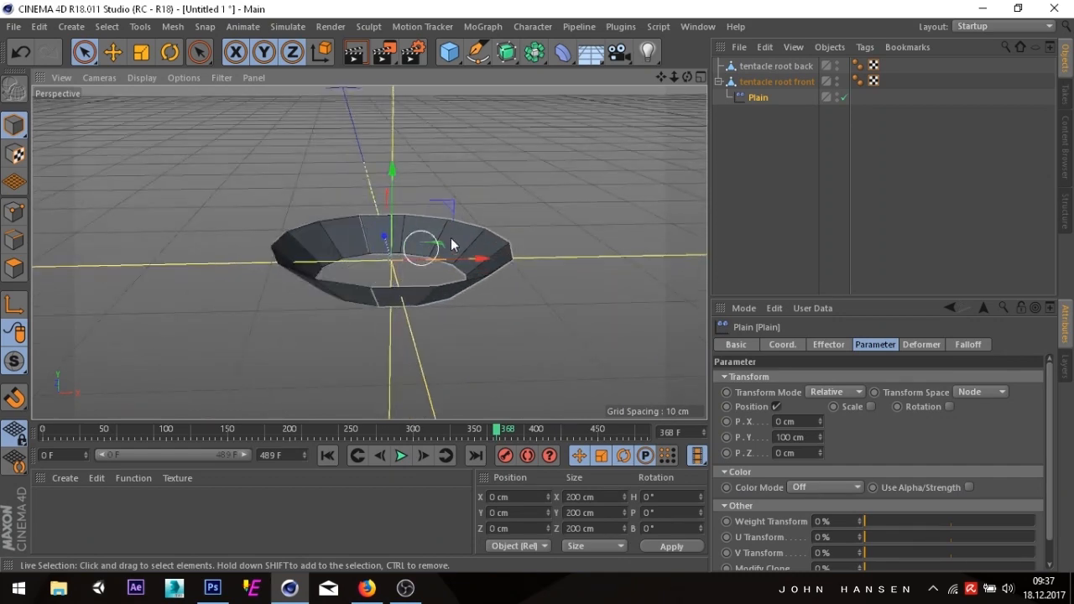
drag(688, 78, 646, 82)
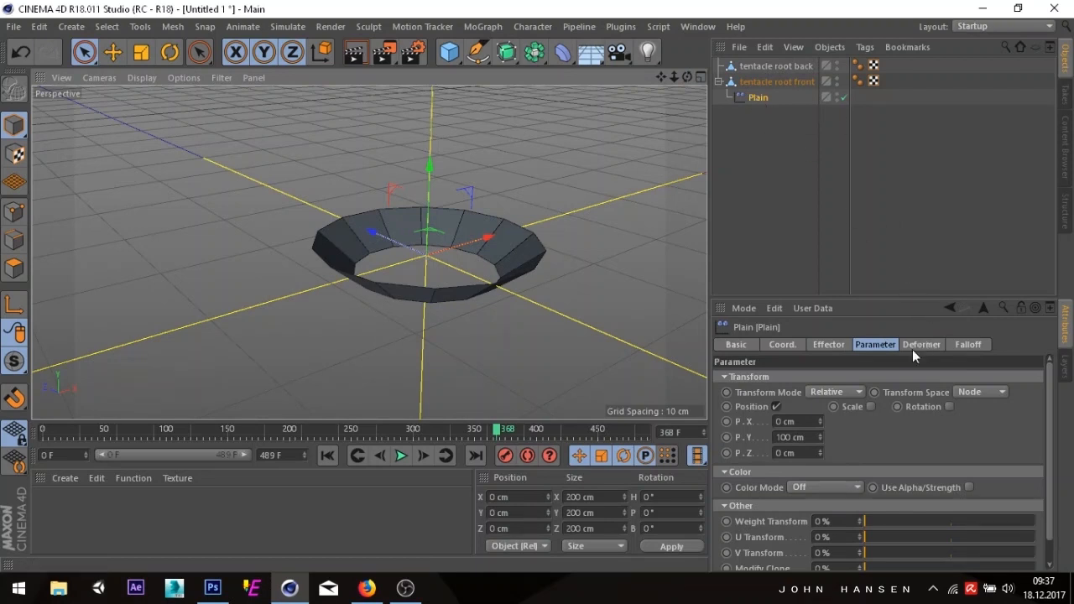
scroll(402, 259, up, 3)
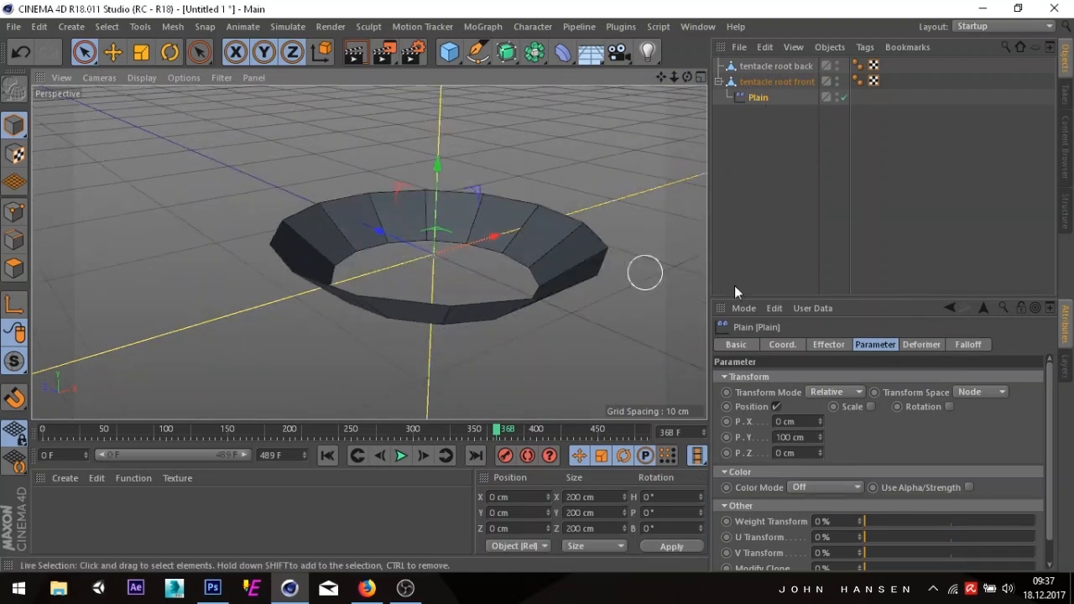
click(906, 341)
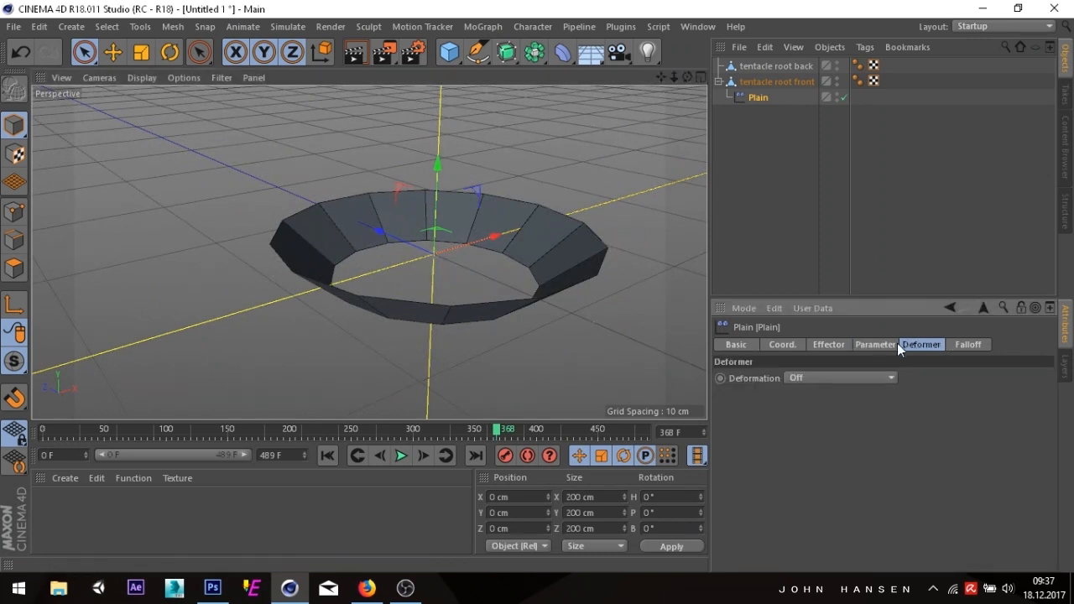
click(829, 379)
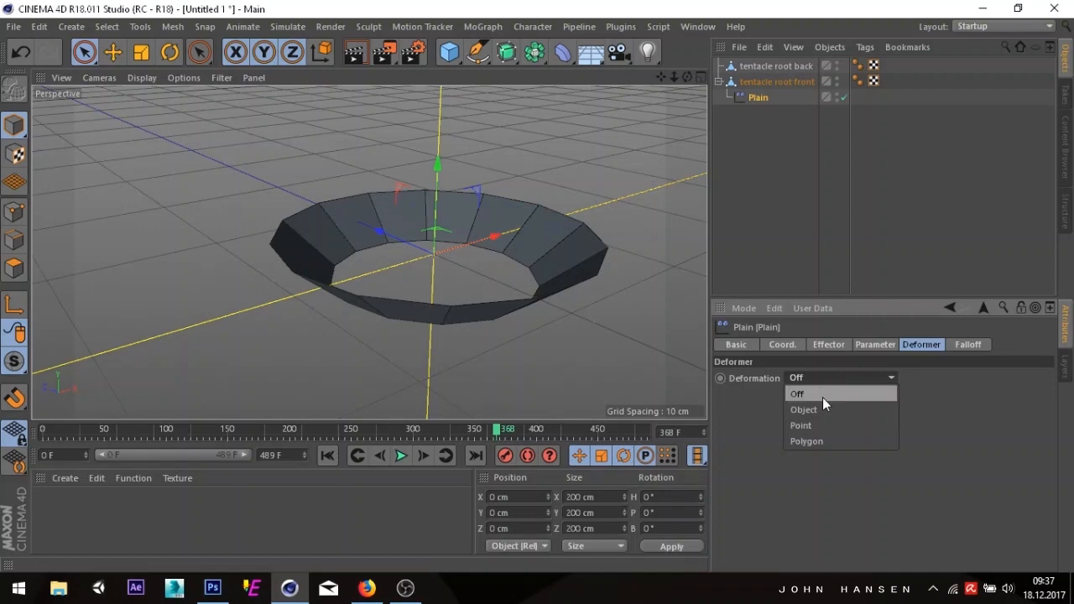
click(823, 410)
alt+drag(635, 328, 545, 232)
drag(674, 77, 579, 77)
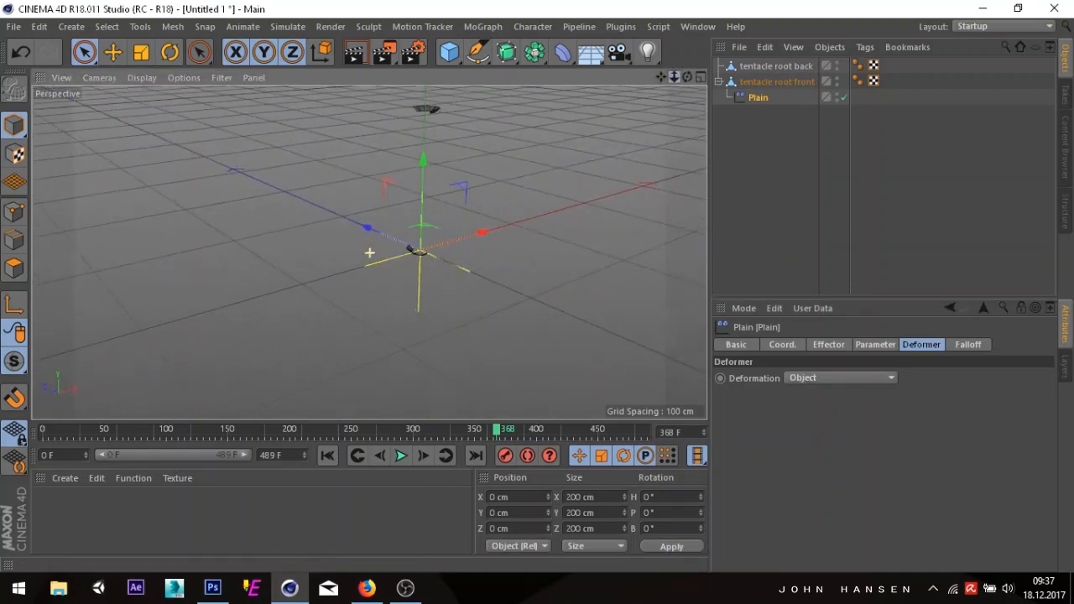
click(875, 345)
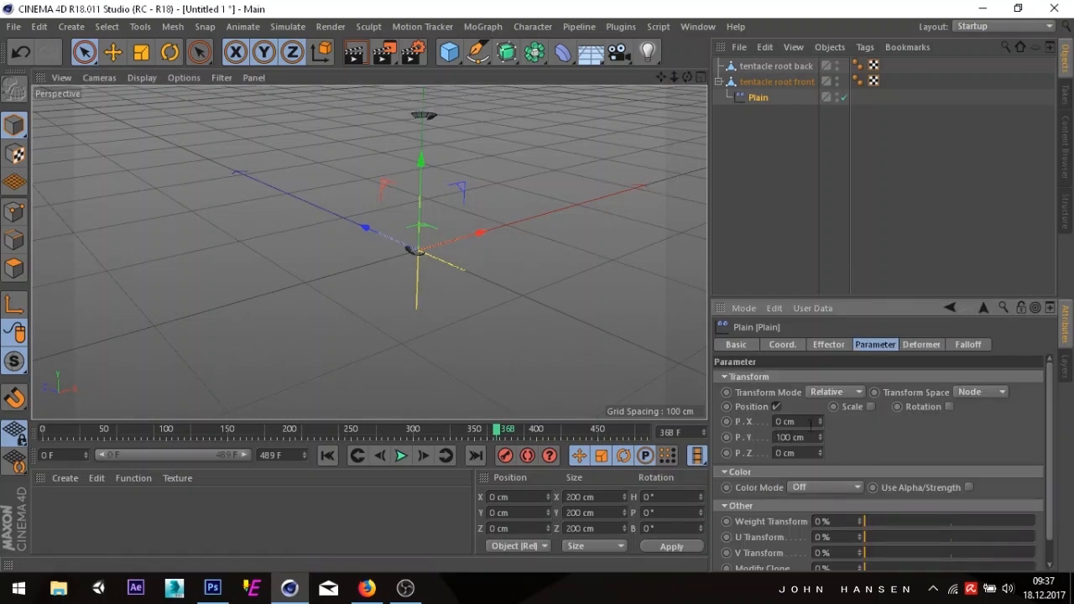
scroll(522, 206, up, 4)
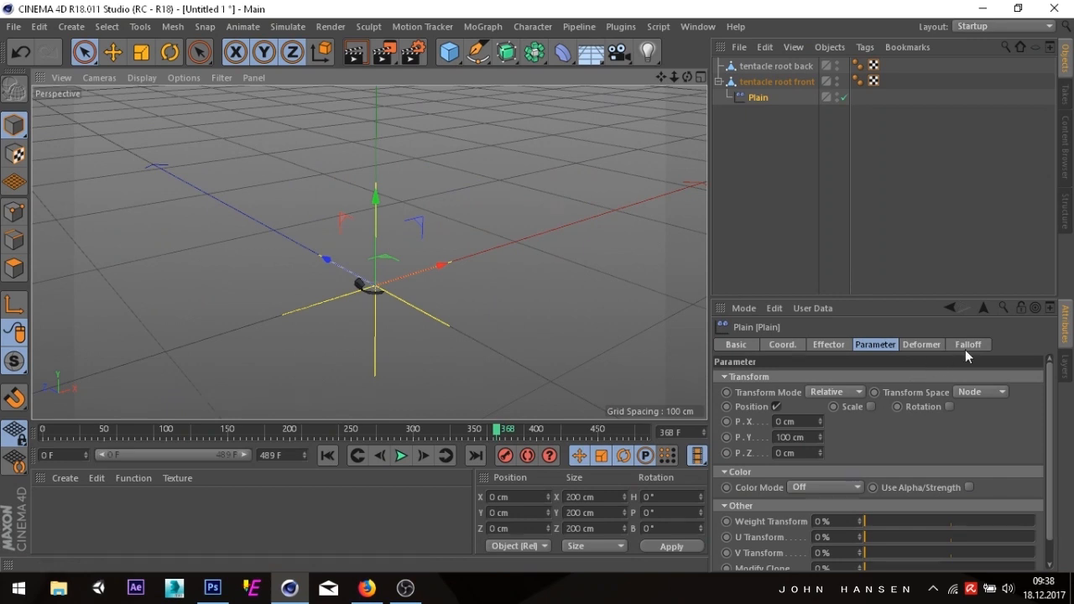
- Set the Plain effector's deformation mode to Polygon
click(921, 345)
click(814, 375)
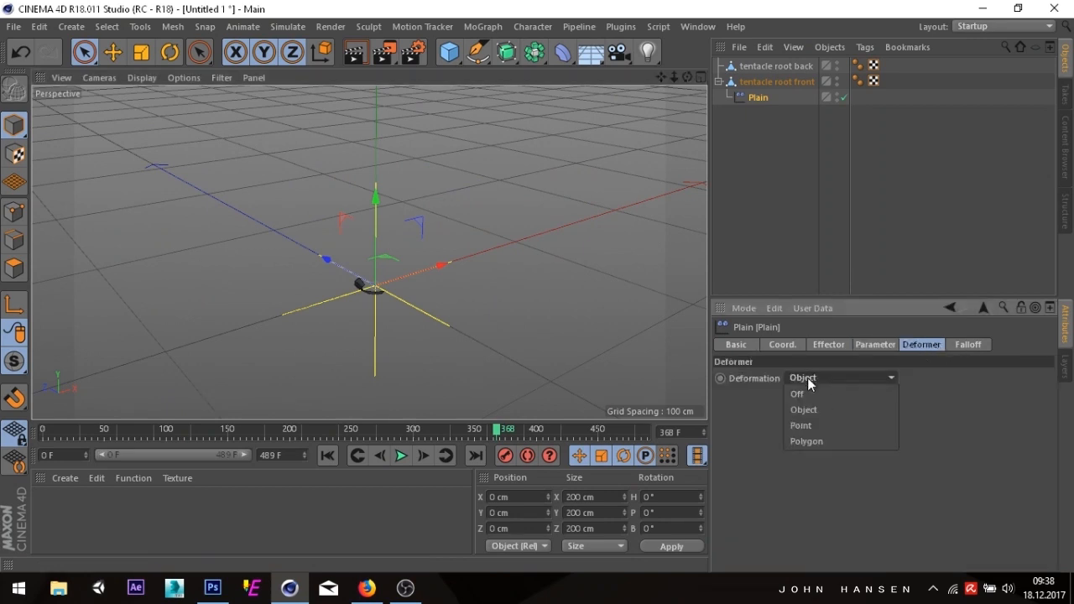
click(815, 437)
scroll(413, 160, up, 3)
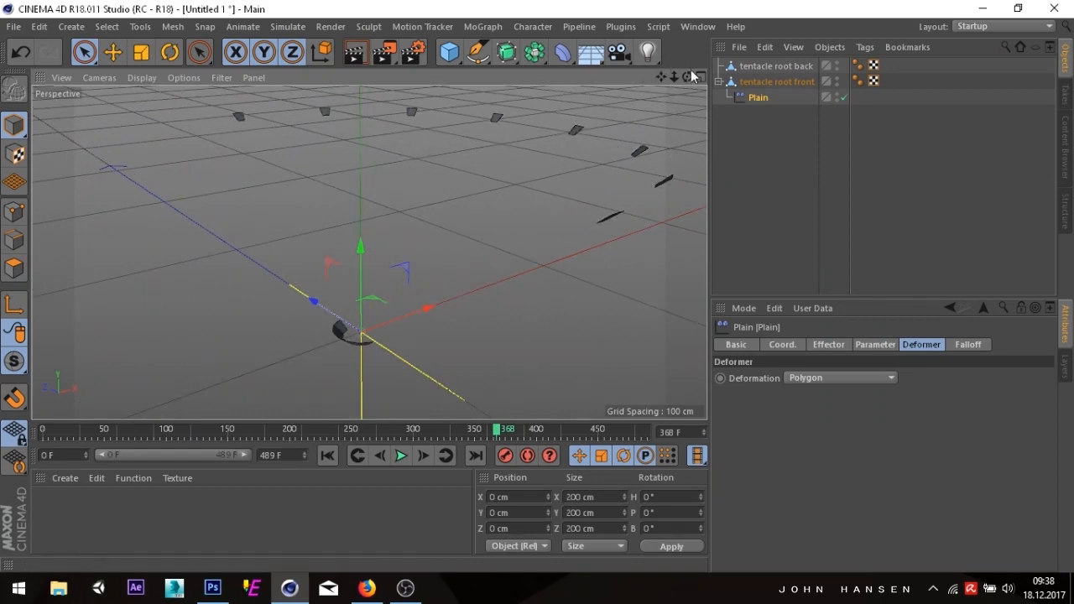
- Turn off the Position transform in the Plain effector's parameters
mouse_move(689, 77)
mouse_down()
mouse_move(667, 78)
mouse_move(690, 82)
mouse_up()
click(869, 345)
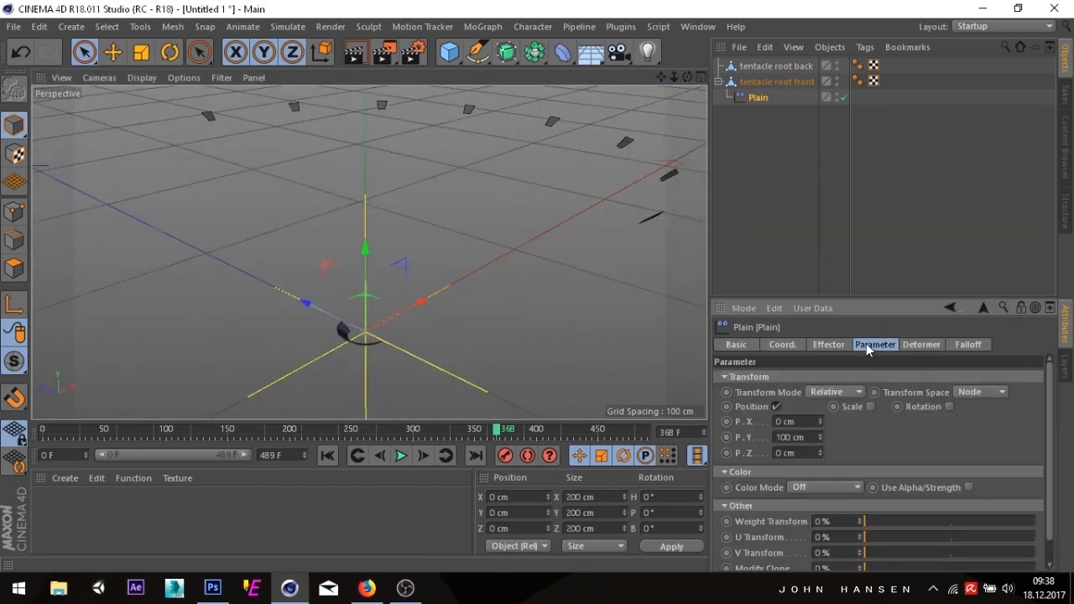
click(781, 406)
scroll(336, 369, up, 5)
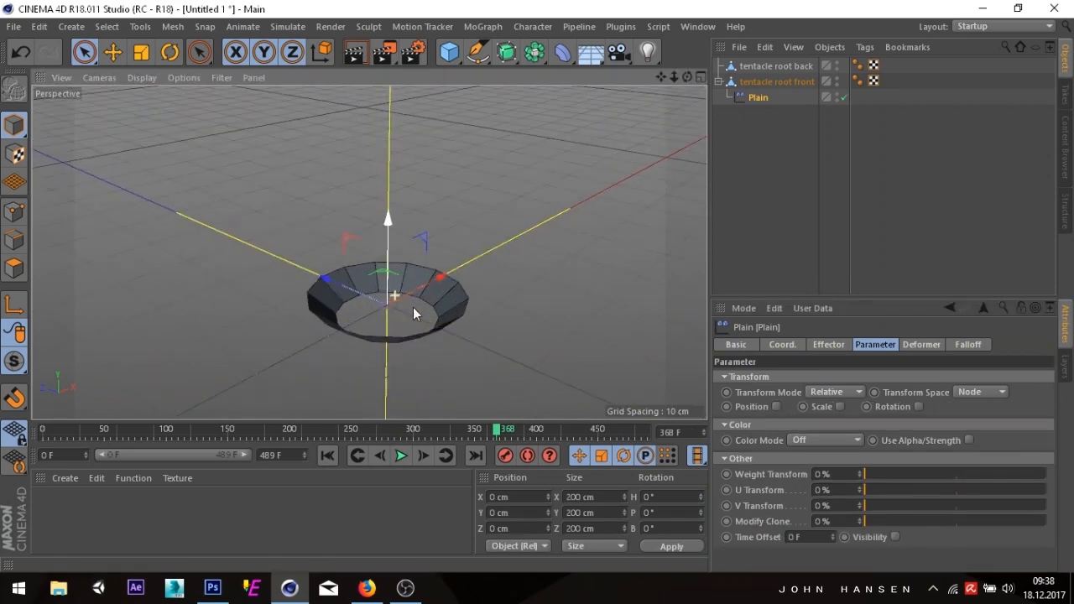
- Turn on the Rotation transform in the Plain effector's parameters and set its pitch rotation (R.P) to 130°
alt+drag(413, 307, 581, 276)
click(918, 406)
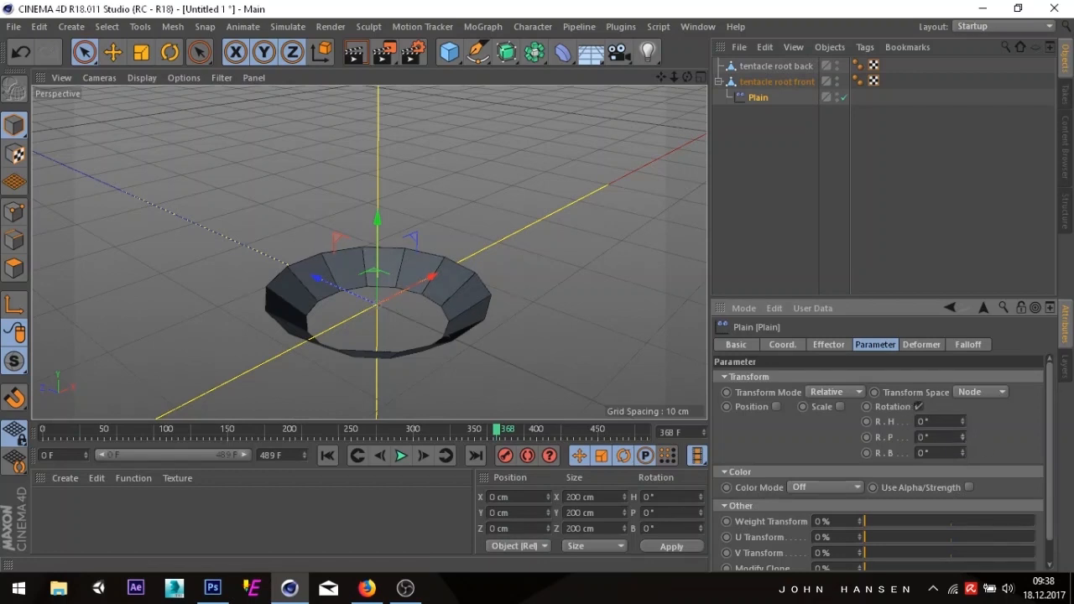
drag(965, 438, 965, 362)
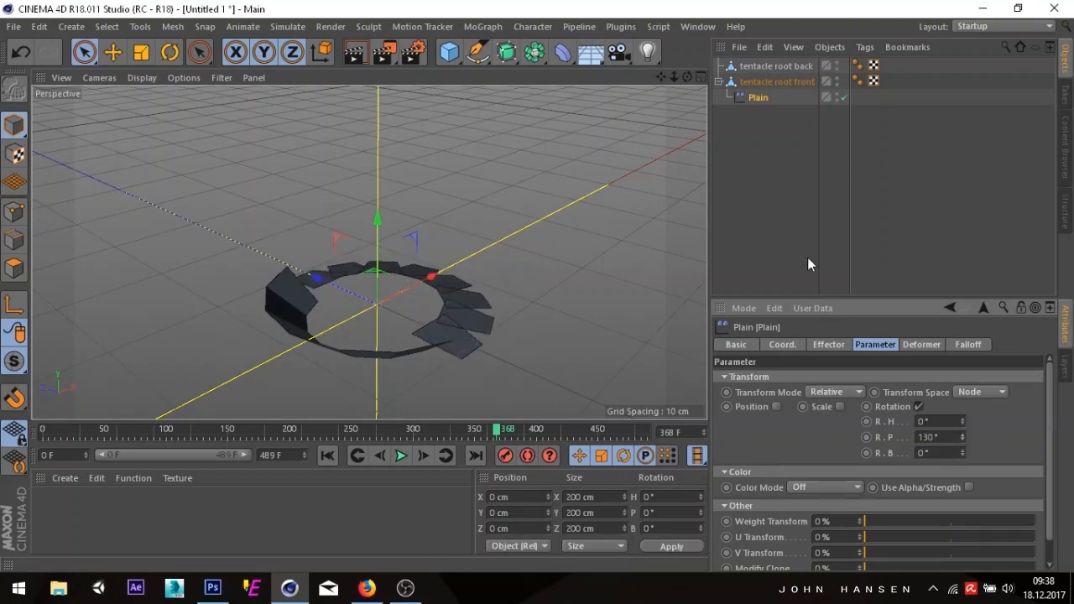
- Compare tentacle root front with the Plain effector disabled and enabled, and scrub the timeline to frame 196
drag(688, 77, 835, 96)
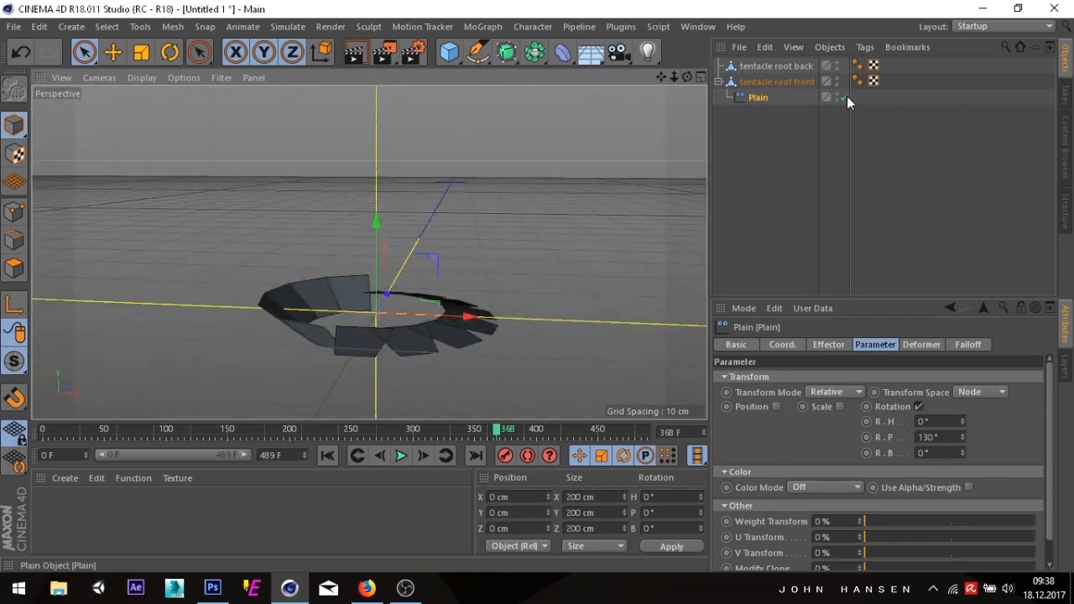
click(844, 97)
click(844, 97)
click(844, 98)
click(845, 97)
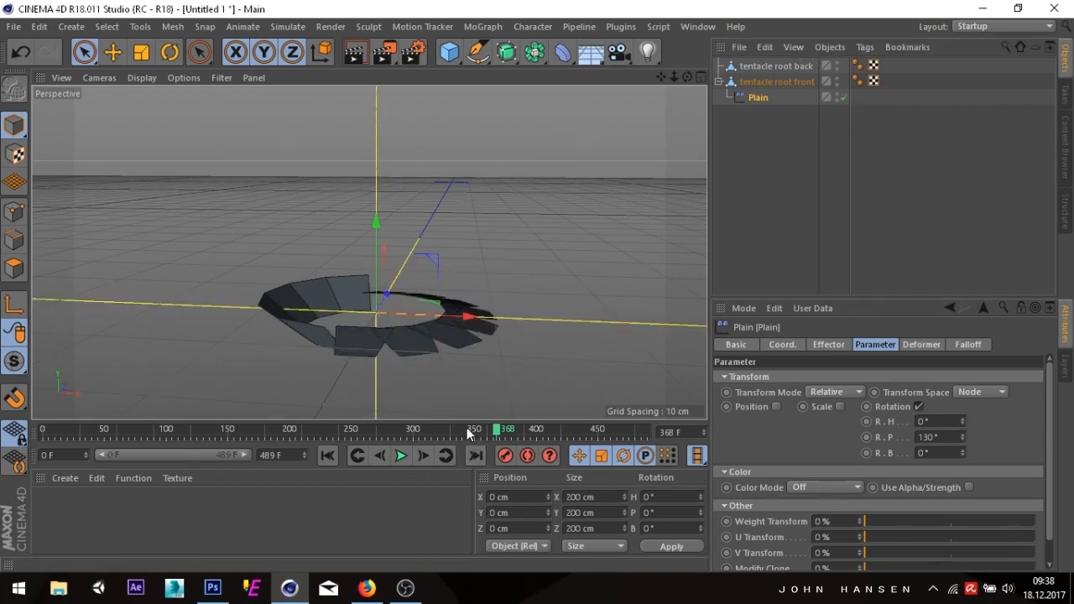
drag(472, 435, 282, 419)
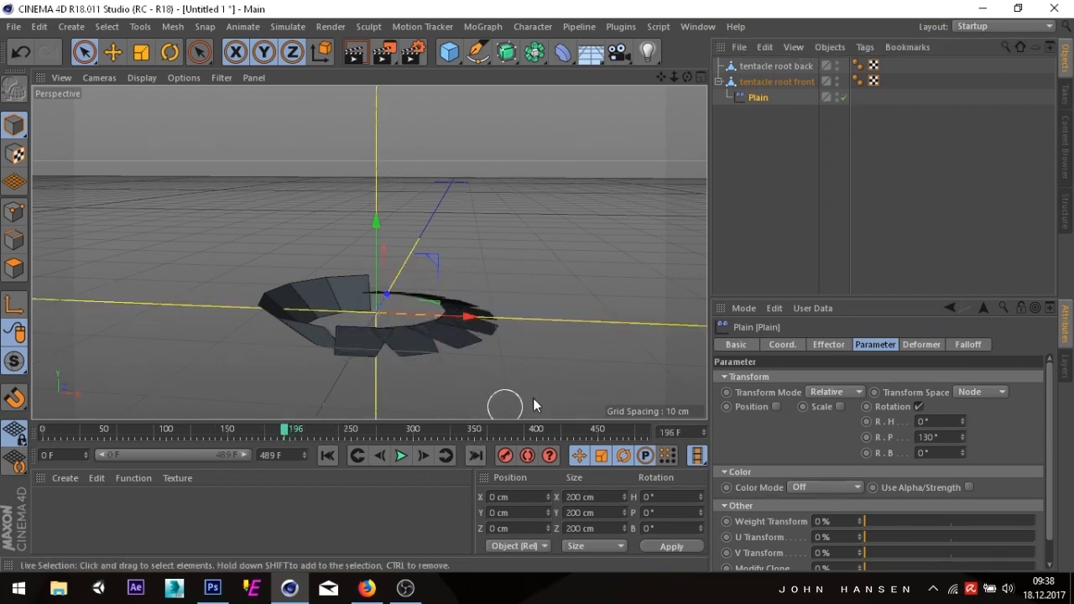
- Set the Plain effector's falloff shape to Linear
click(969, 345)
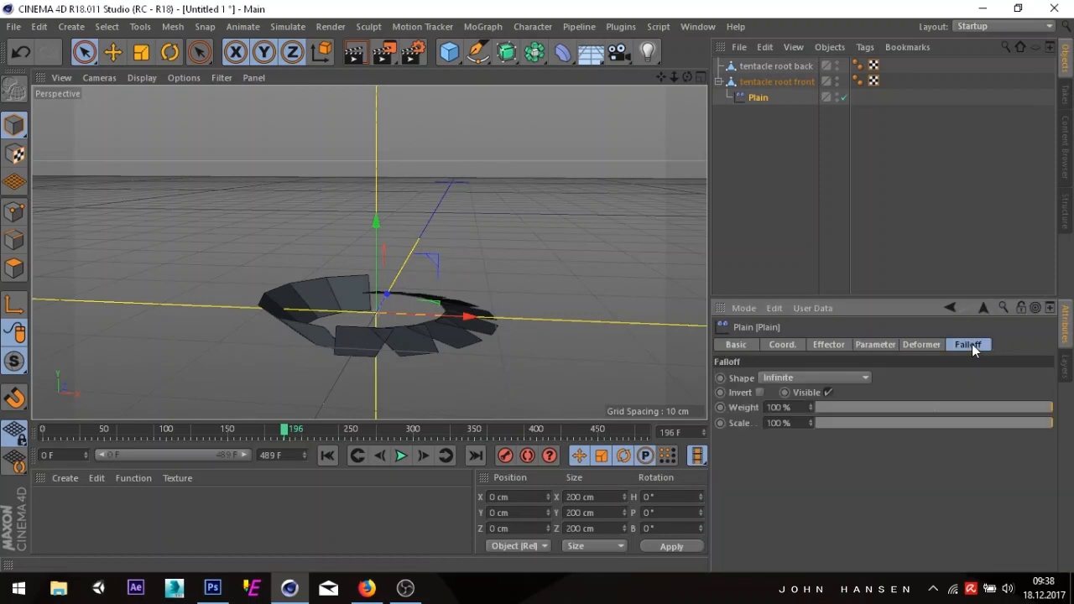
click(836, 377)
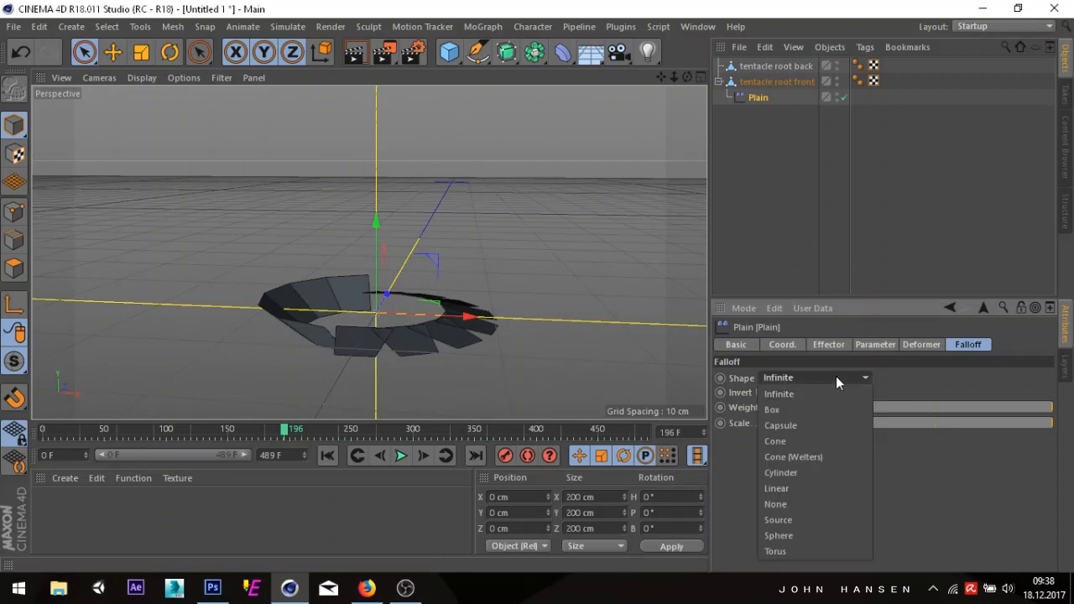
click(799, 485)
scroll(538, 248, down, 8)
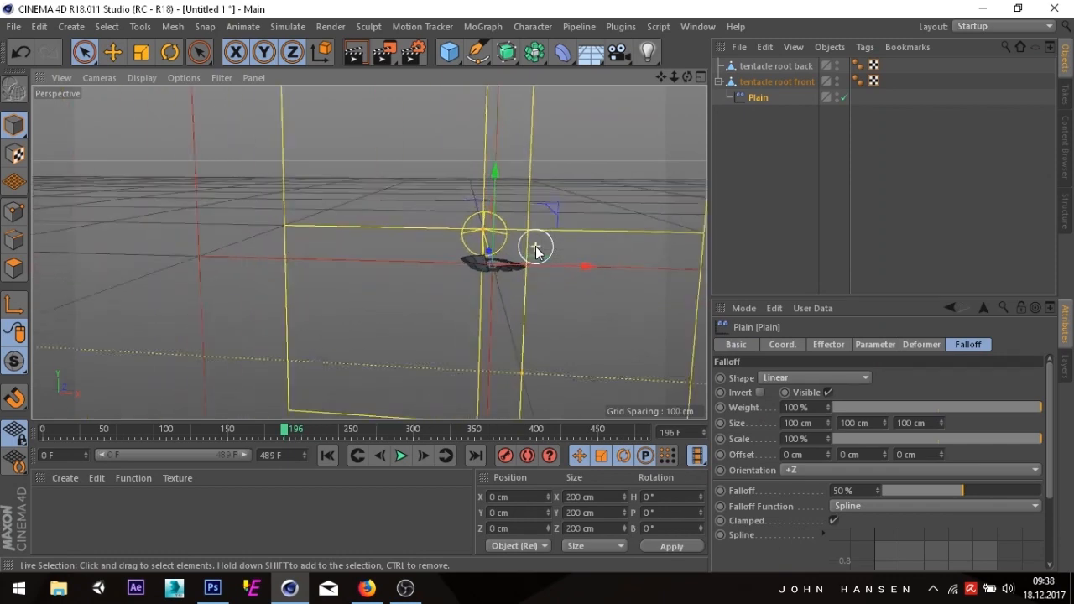
scroll(537, 250, down, 1)
drag(688, 77, 810, 116)
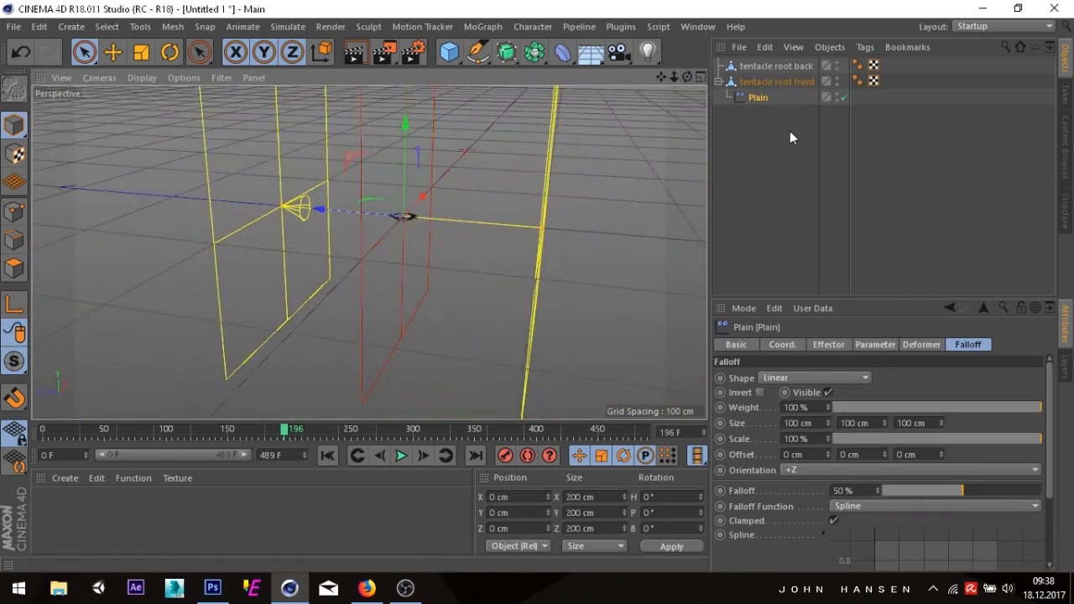
- Set the Plain effector's linear falloff size to 10 cm on all three axes
click(798, 423)
key(BackSpace)
click(855, 424)
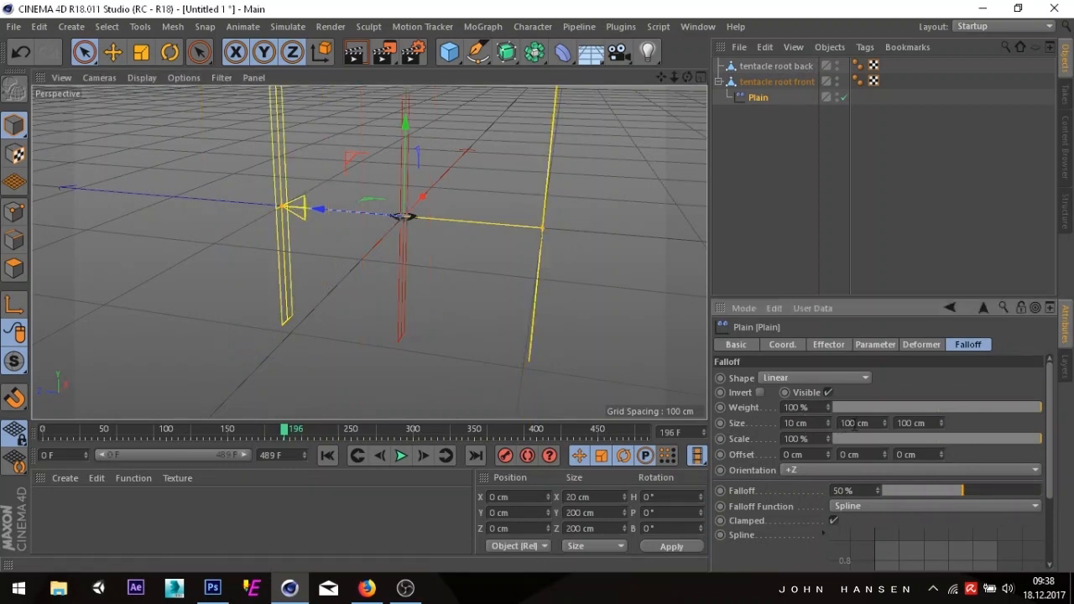
key(BackSpace)
key(BackSpace)
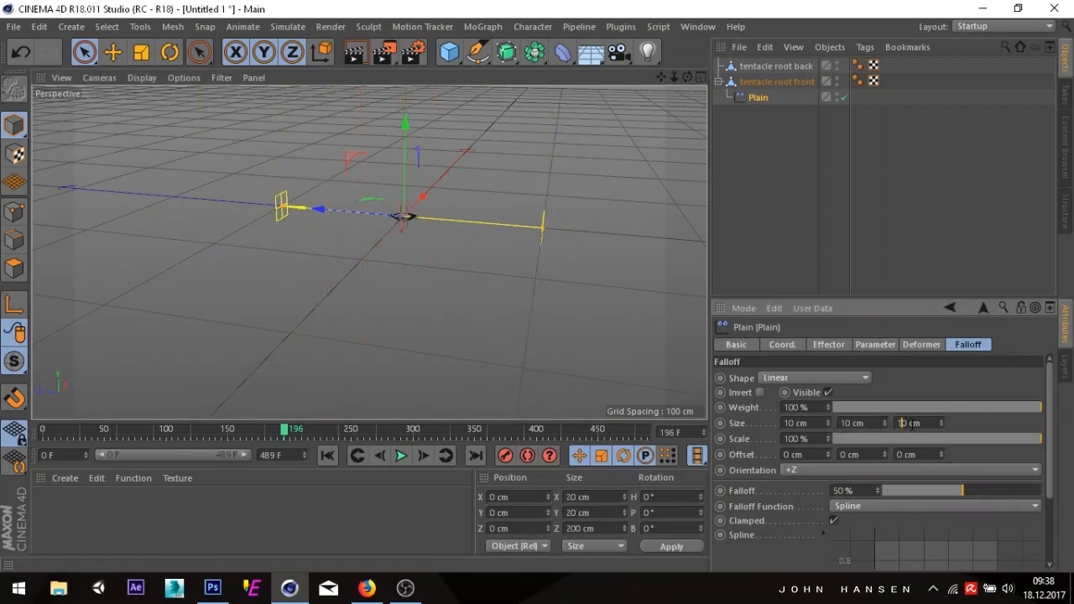
key(Return)
scroll(407, 220, up, 6)
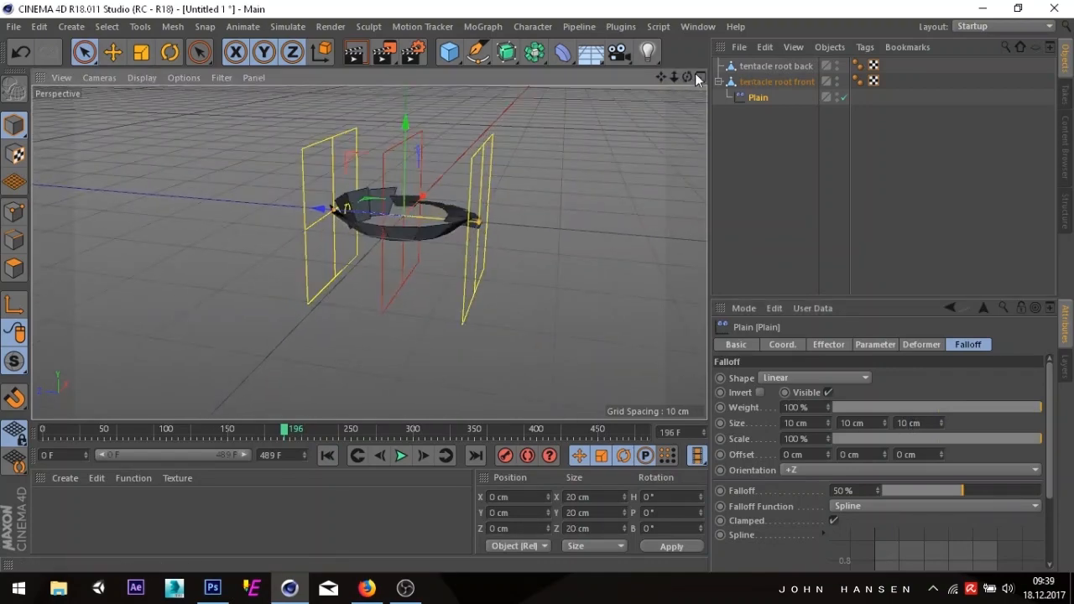
- Raise the Plain effector's Falloff value to 100%
drag(688, 77, 340, 47)
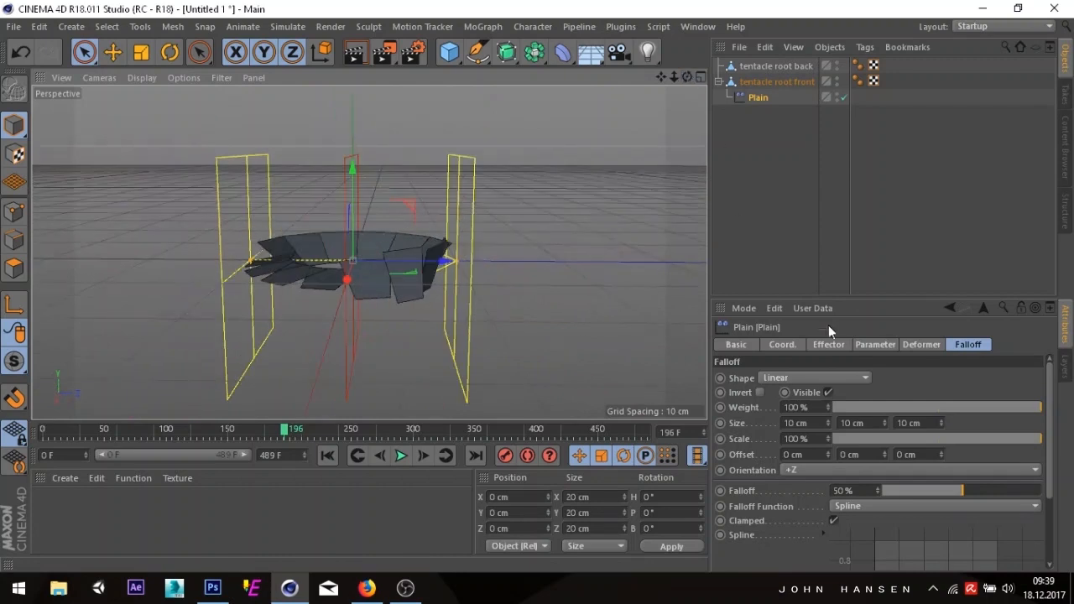
drag(982, 492, 1055, 506)
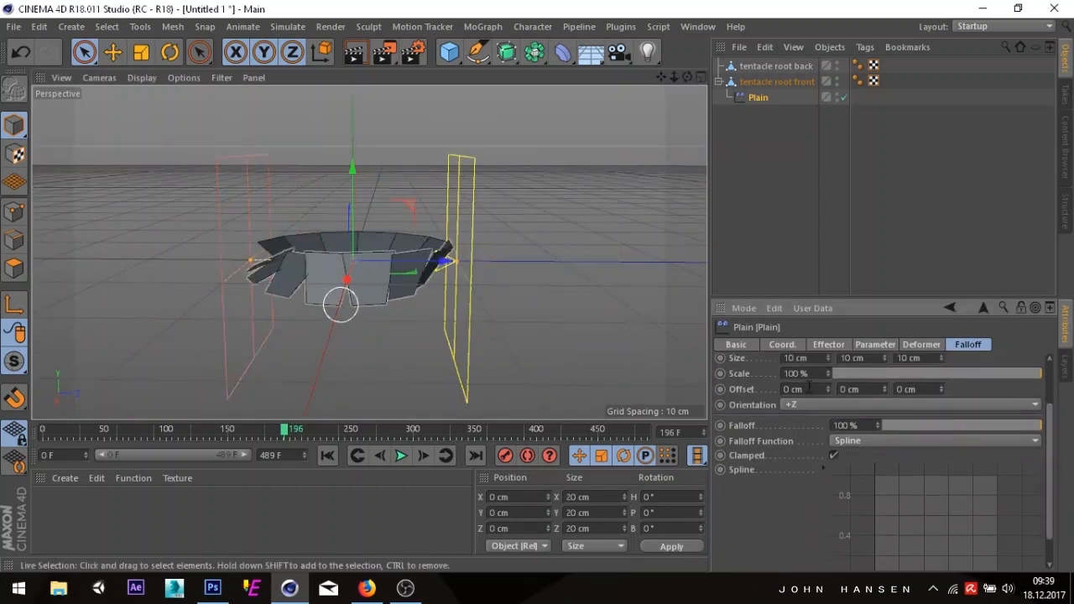
drag(1054, 462, 1050, 492)
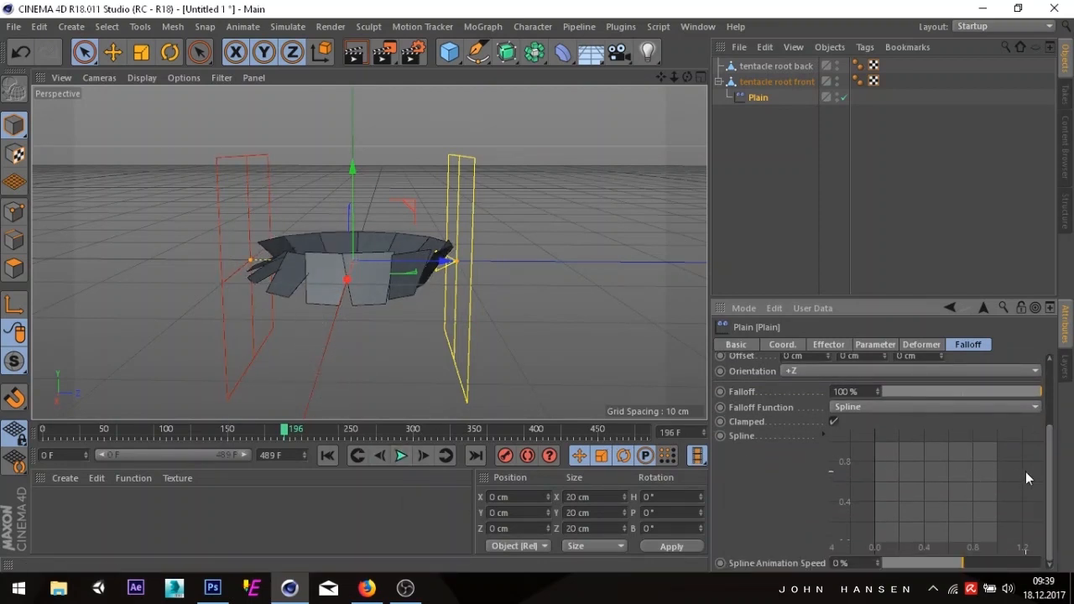
- Draw the falloff spline as a hump with both end points at zero and a peak at about 0.4
click(946, 488)
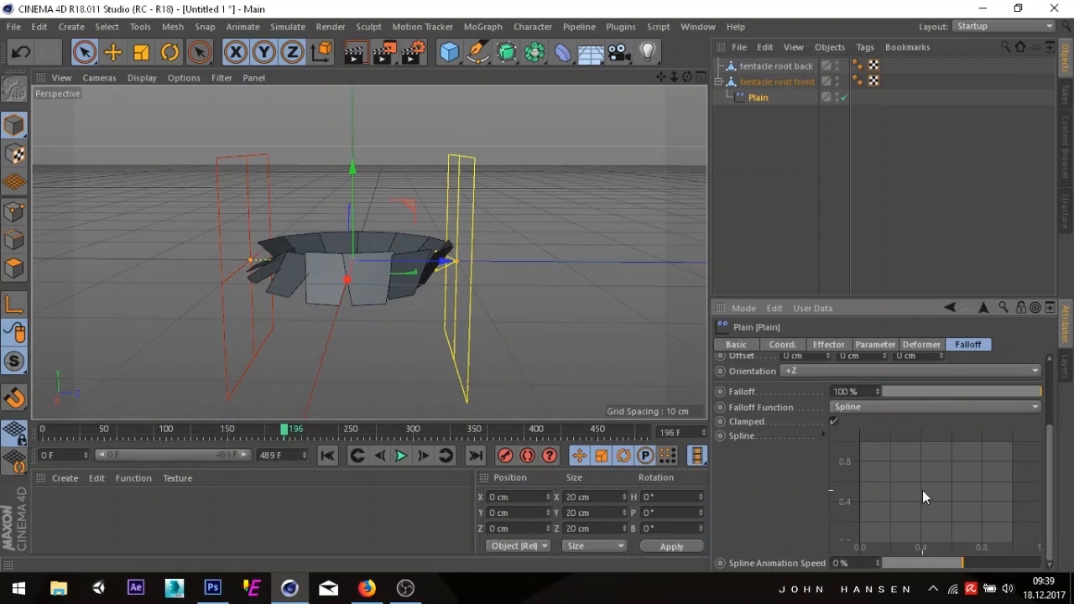
drag(909, 490, 858, 547)
scroll(857, 544, up, 1)
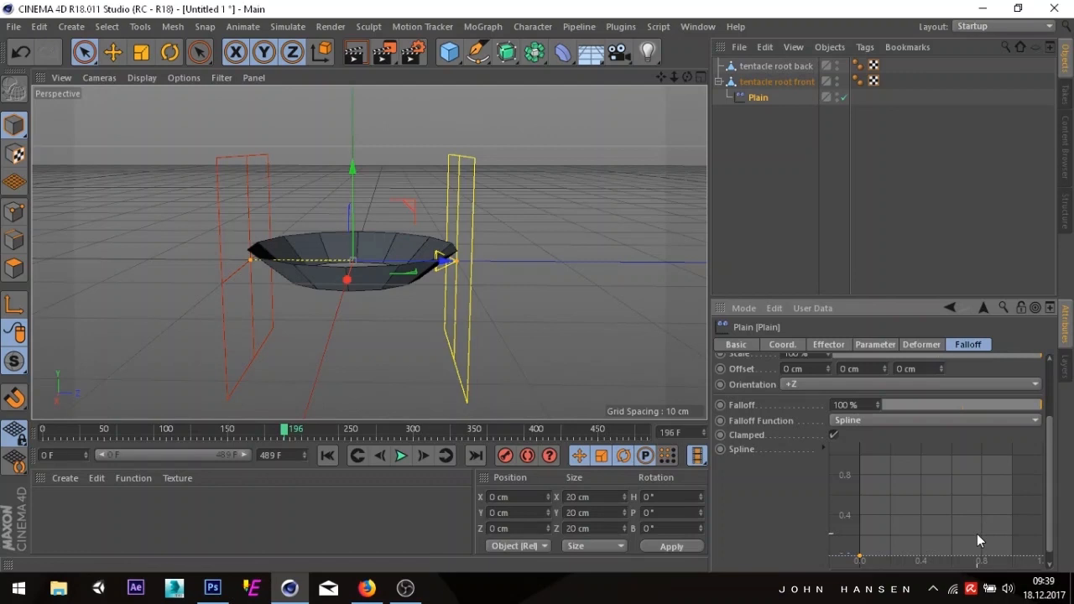
ctrl+drag(977, 534, 938, 489)
scroll(1049, 533, down, 1)
- Pull the tangent of the falloff spline's start point almost straight up so the curve rises steeply and peaks early
click(860, 545)
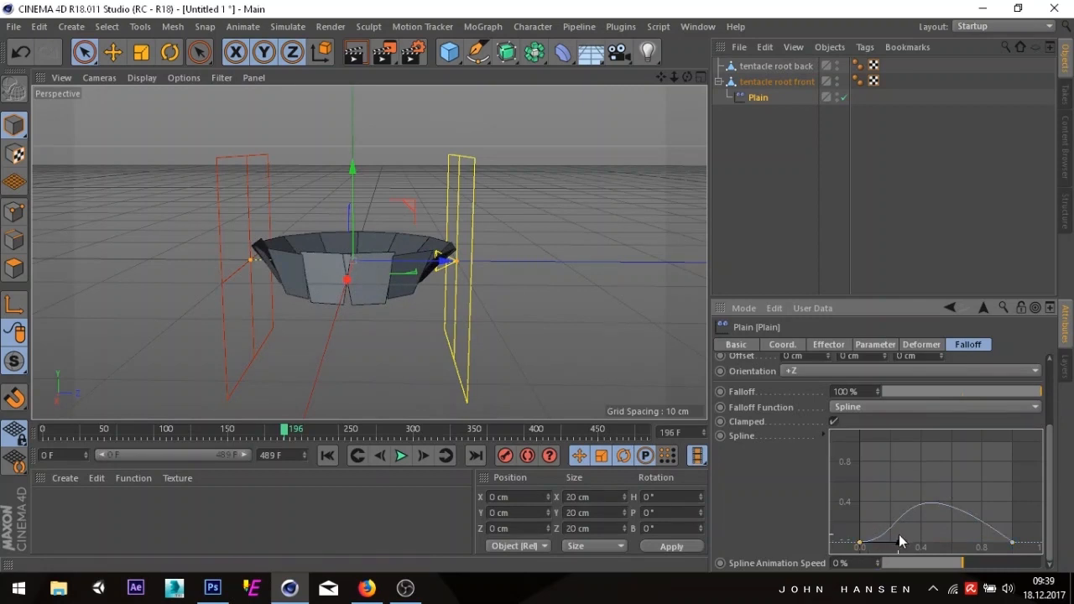
drag(897, 541, 865, 432)
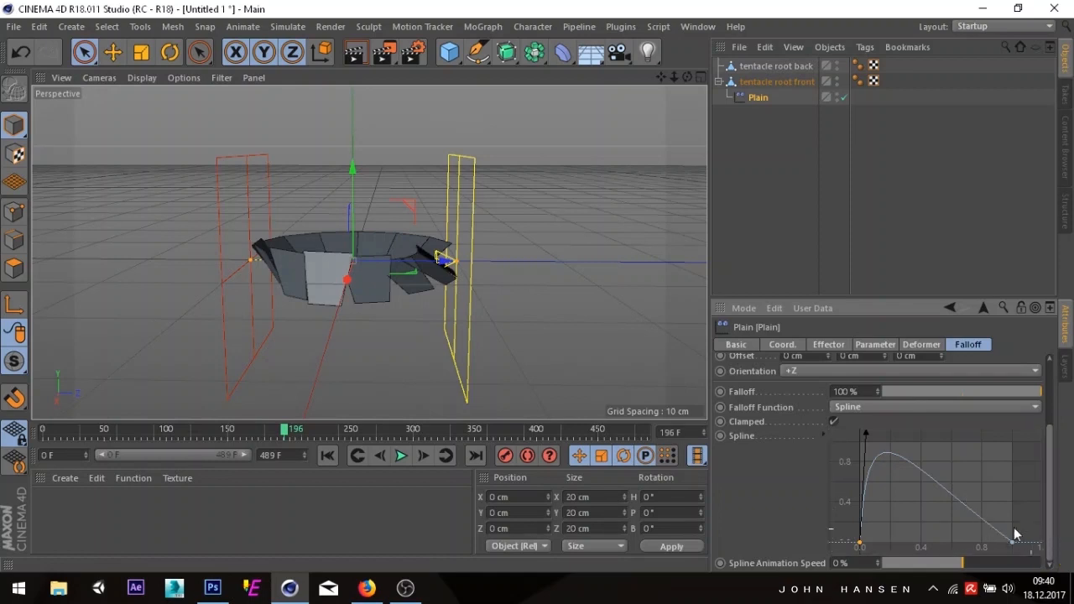
drag(867, 434, 867, 422)
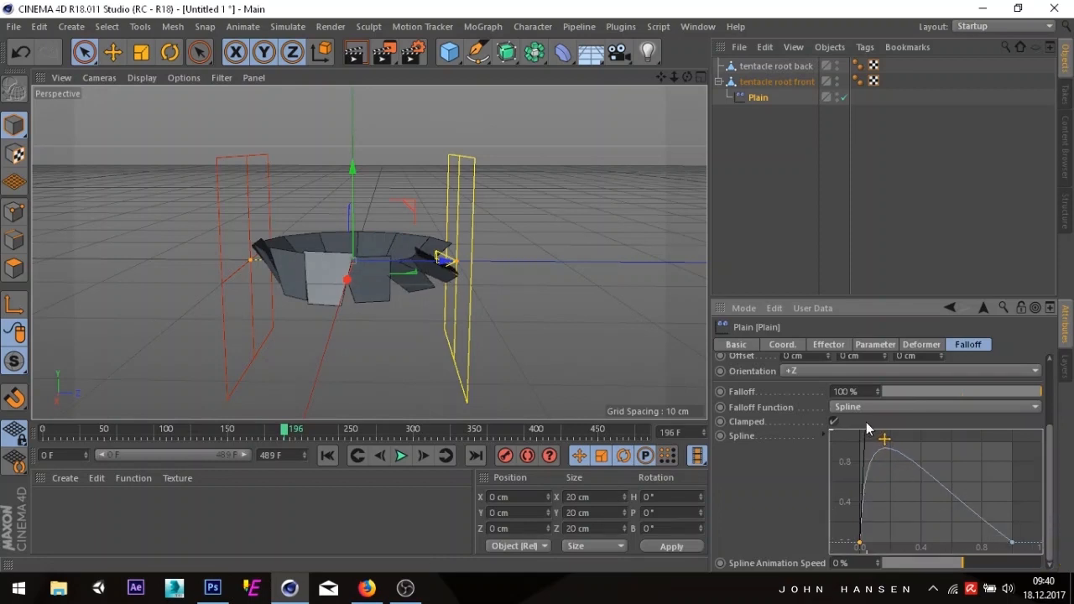
- Set the falloff's Spline Animation Speed to 80% and play the animation to check the moving polygons from several angles
click(401, 456)
click(402, 456)
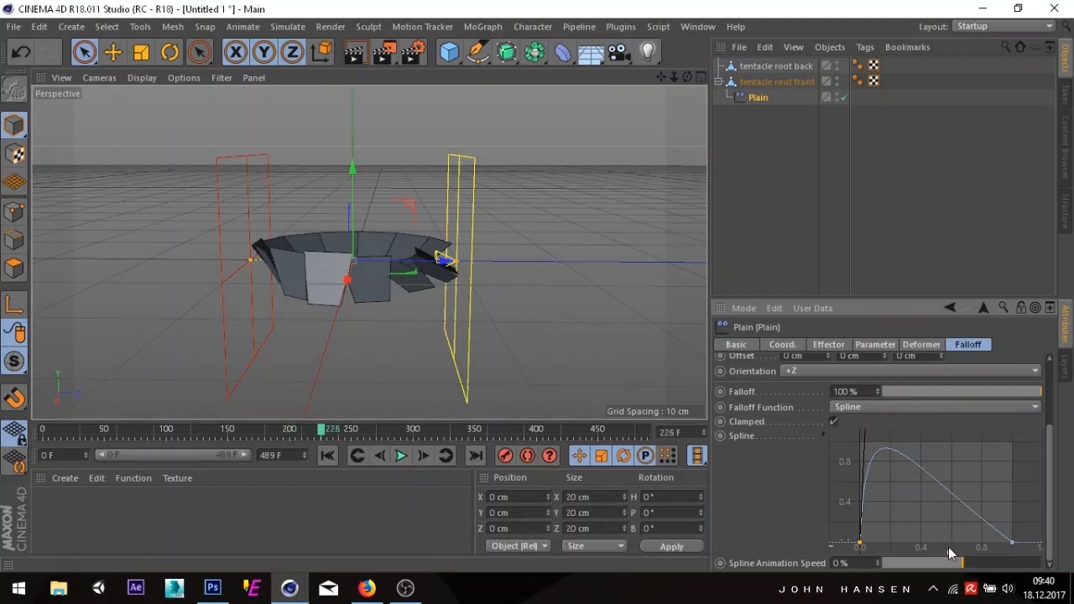
drag(977, 563, 1034, 572)
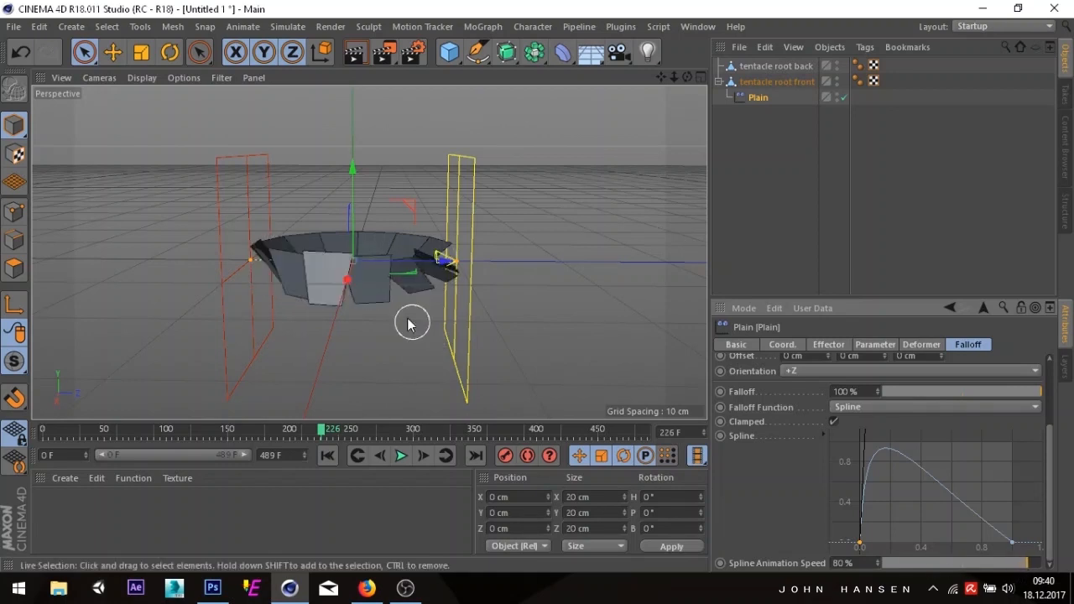
click(400, 457)
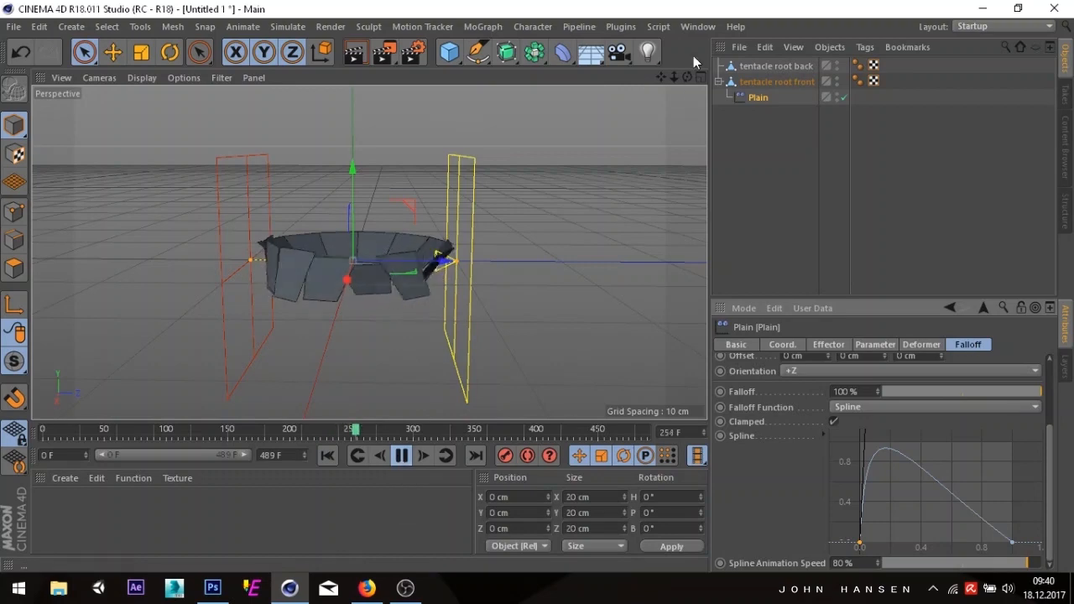
drag(686, 77, 665, 79)
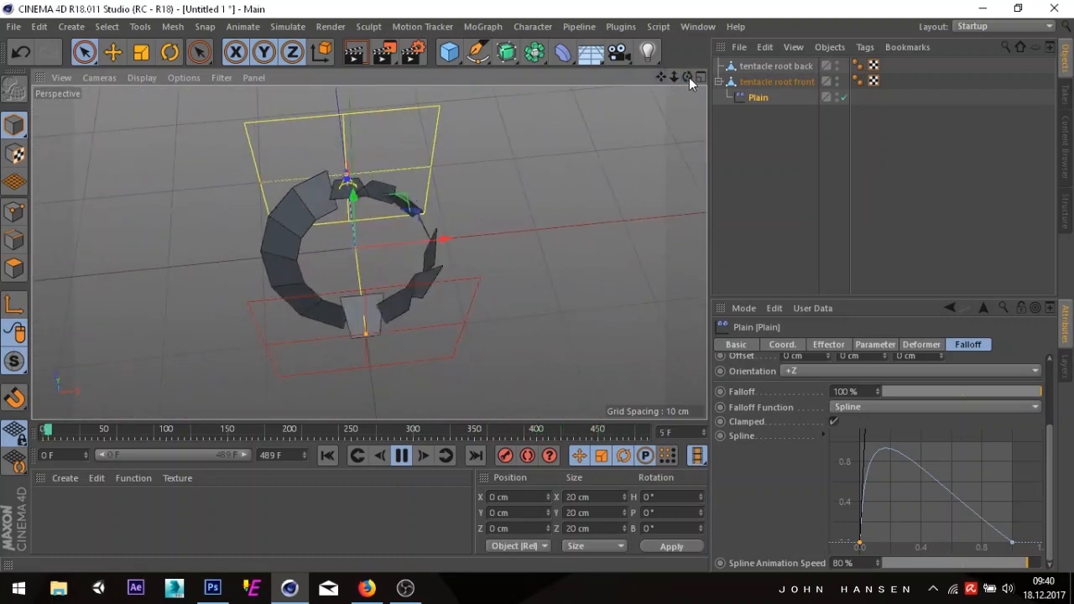
drag(689, 77, 687, 50)
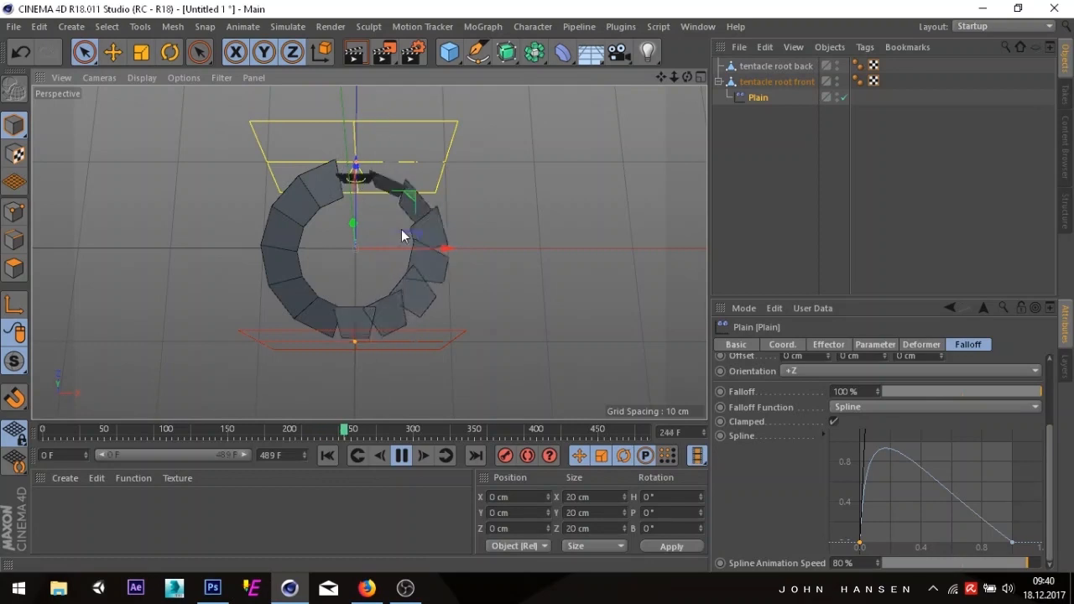
- Set the falloff orientation to -X during playback, check the polygon motion from the side, and stop the animation
click(814, 372)
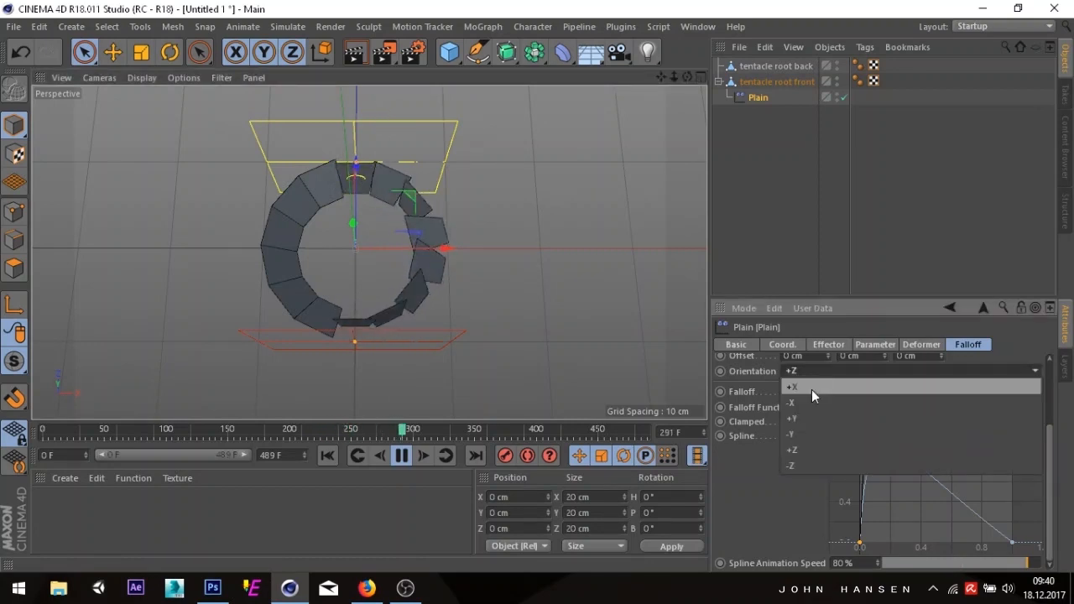
click(811, 396)
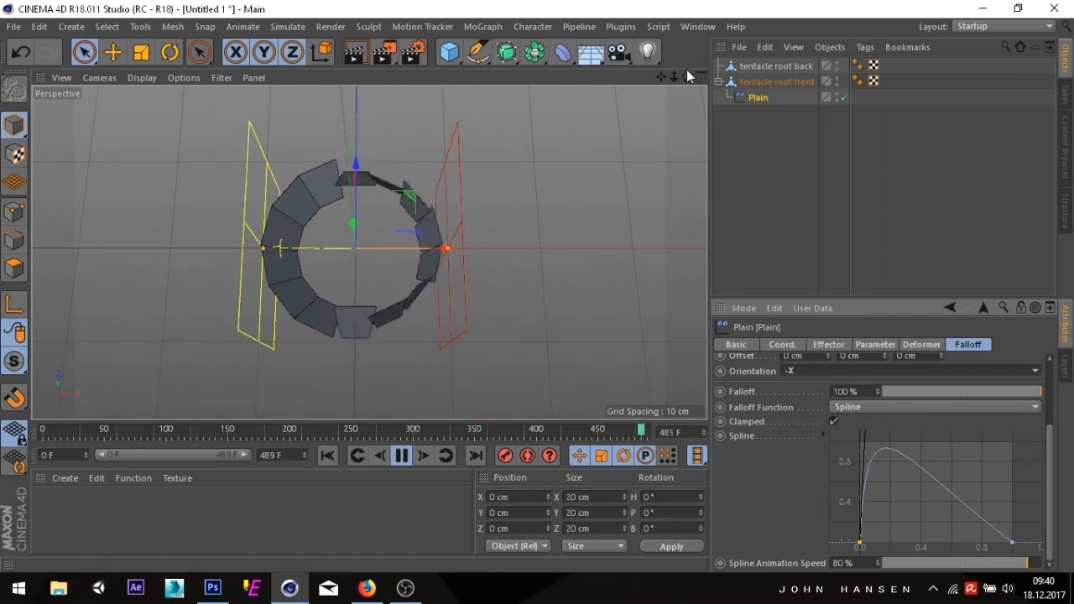
drag(687, 77, 655, 99)
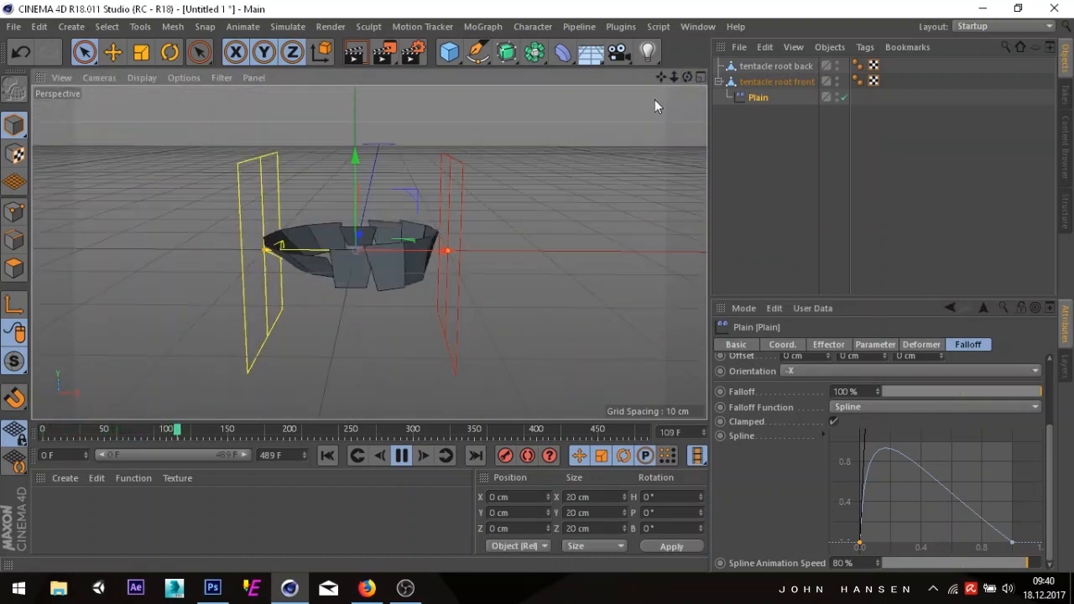
click(402, 455)
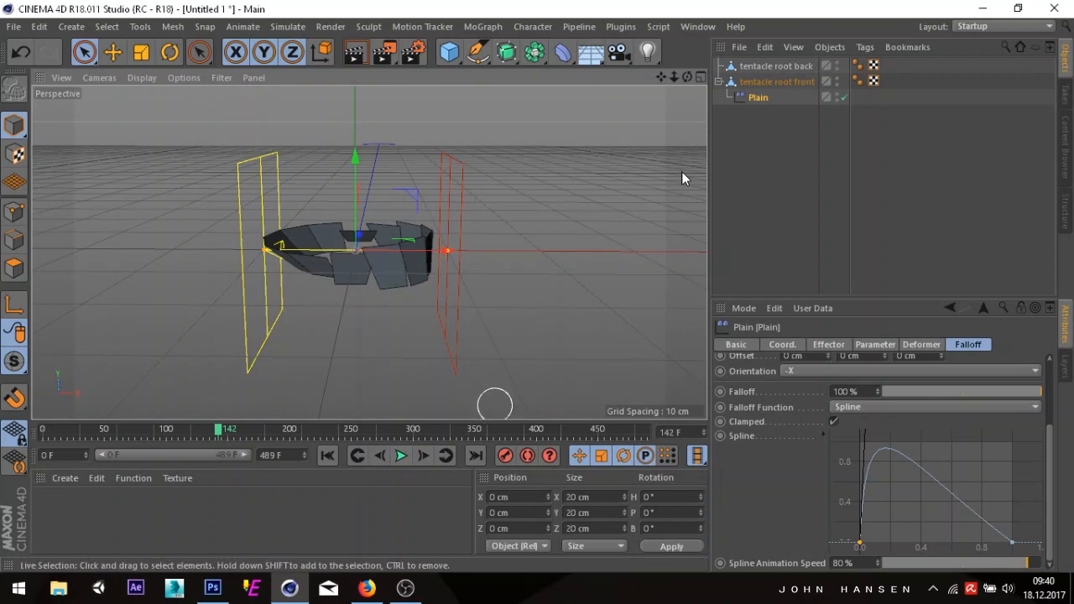
- Select tentacle root front and add a Hair object to it
click(780, 172)
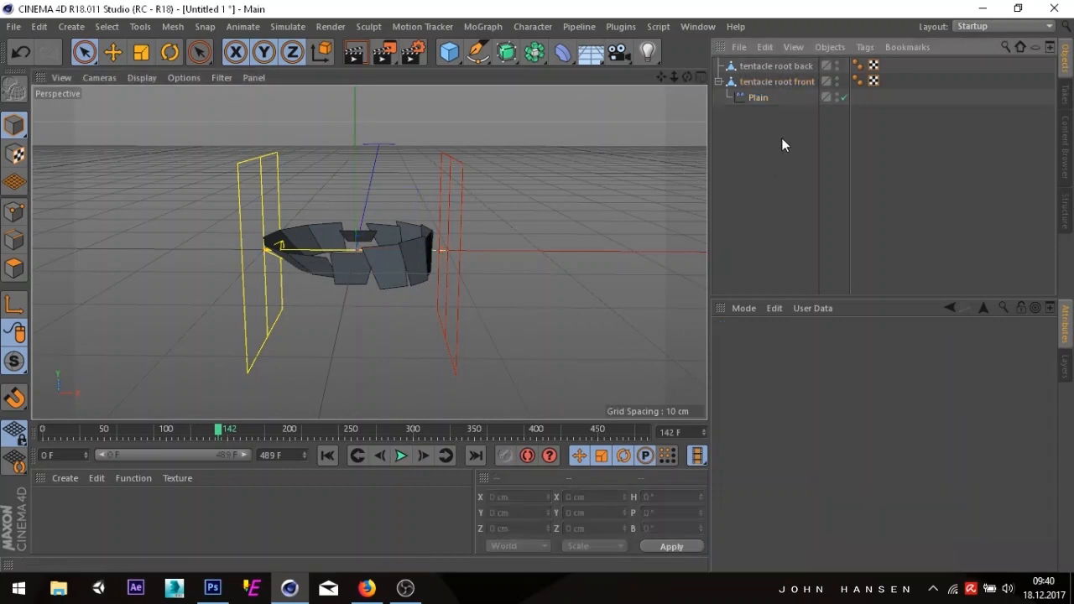
click(771, 83)
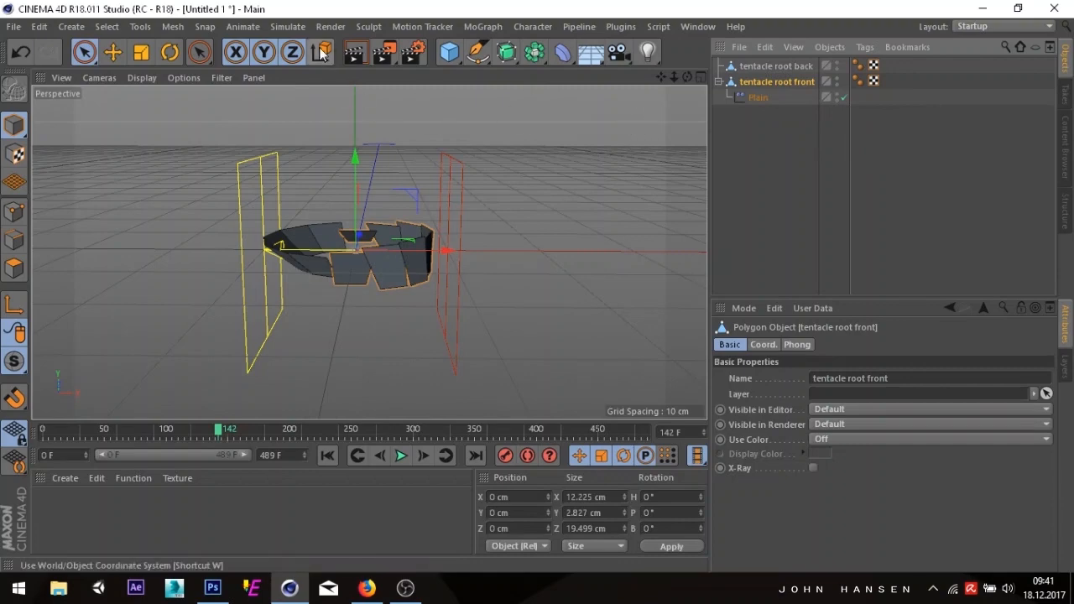
click(287, 26)
mouse_move(318, 123)
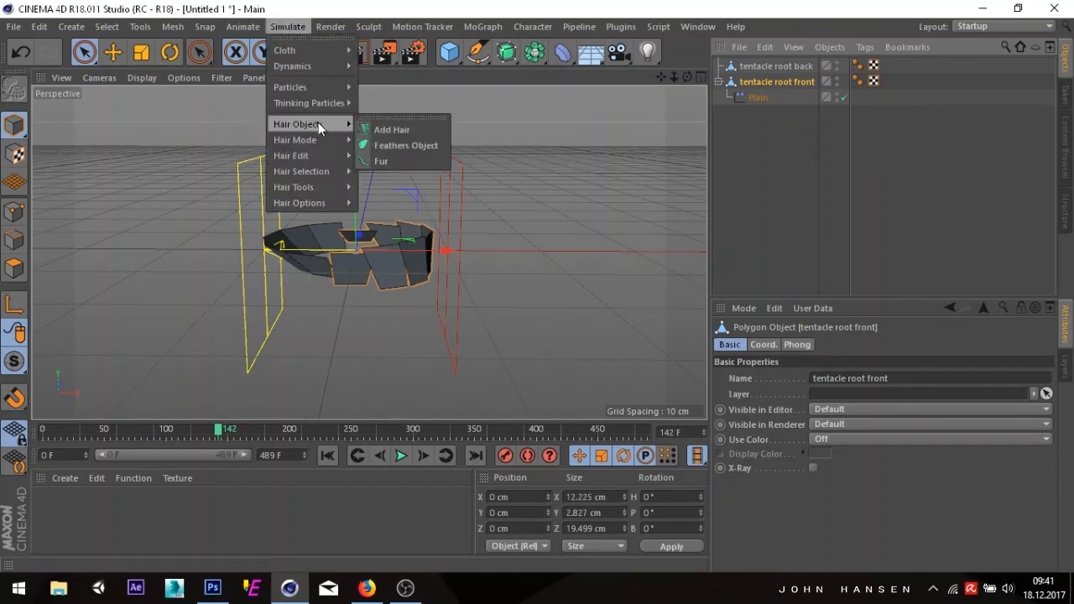
click(386, 128)
mouse_move(674, 77)
mouse_down()
mouse_move(592, 87)
mouse_move(621, 109)
mouse_move(554, 143)
mouse_move(671, 63)
mouse_up()
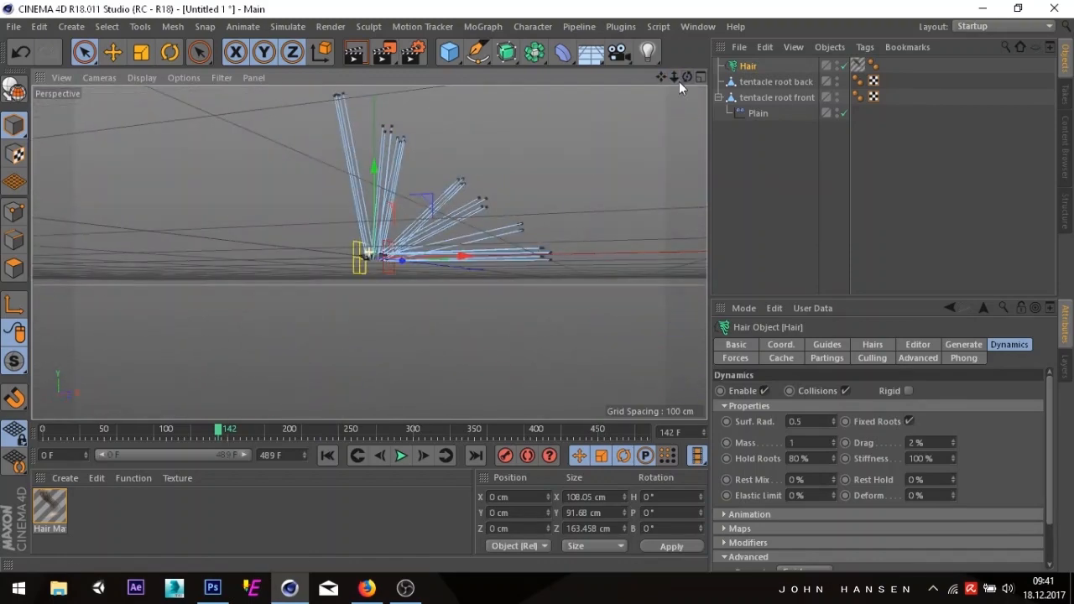
- Play the hair dynamics, stop the playback and examine the guides up close at the tentacle root
click(401, 456)
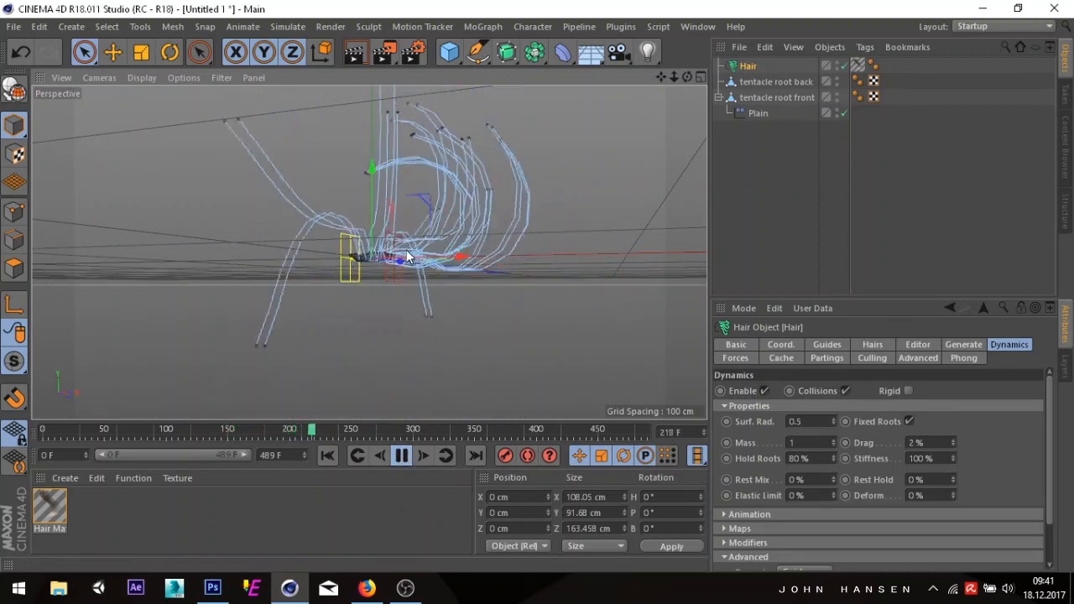
click(401, 456)
scroll(369, 244, up, 8)
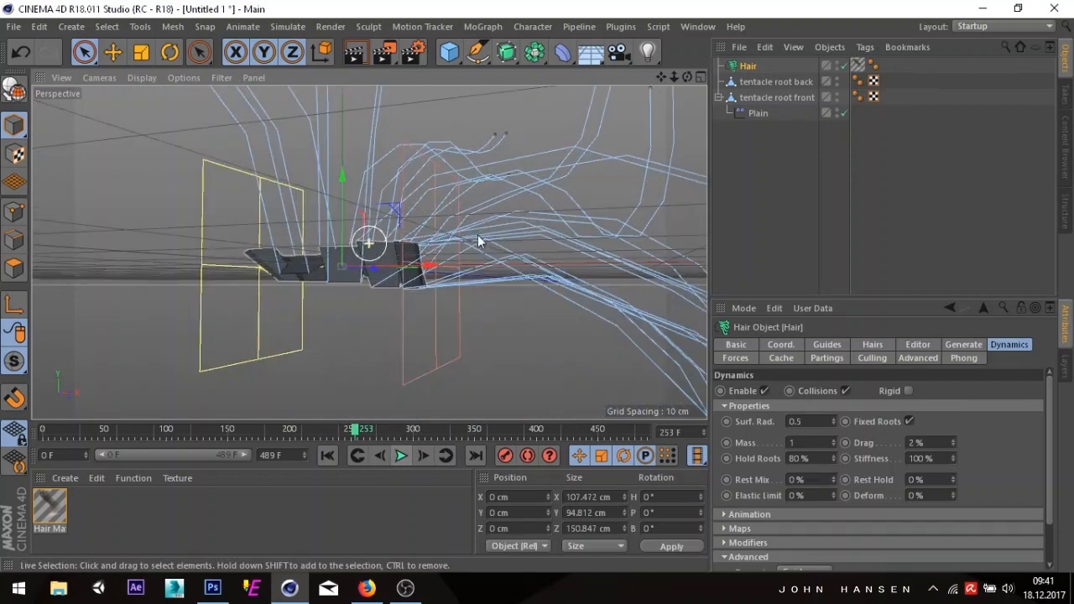
- Set the root placement of the Hair object's guides to Polygon Center
drag(686, 77, 547, 153)
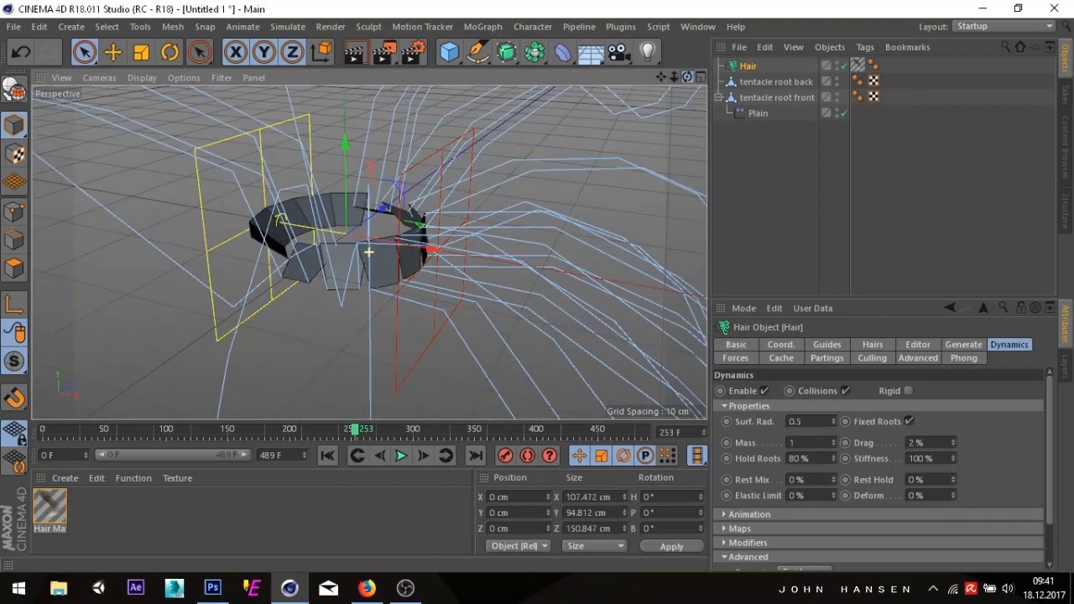
scroll(367, 267, up, 5)
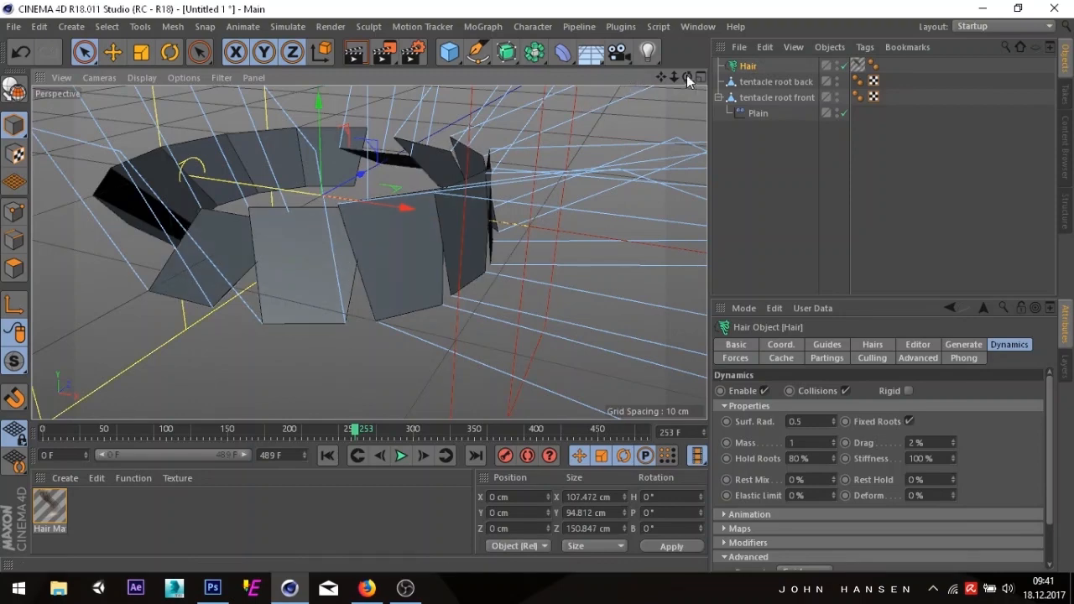
drag(688, 77, 722, 66)
click(756, 66)
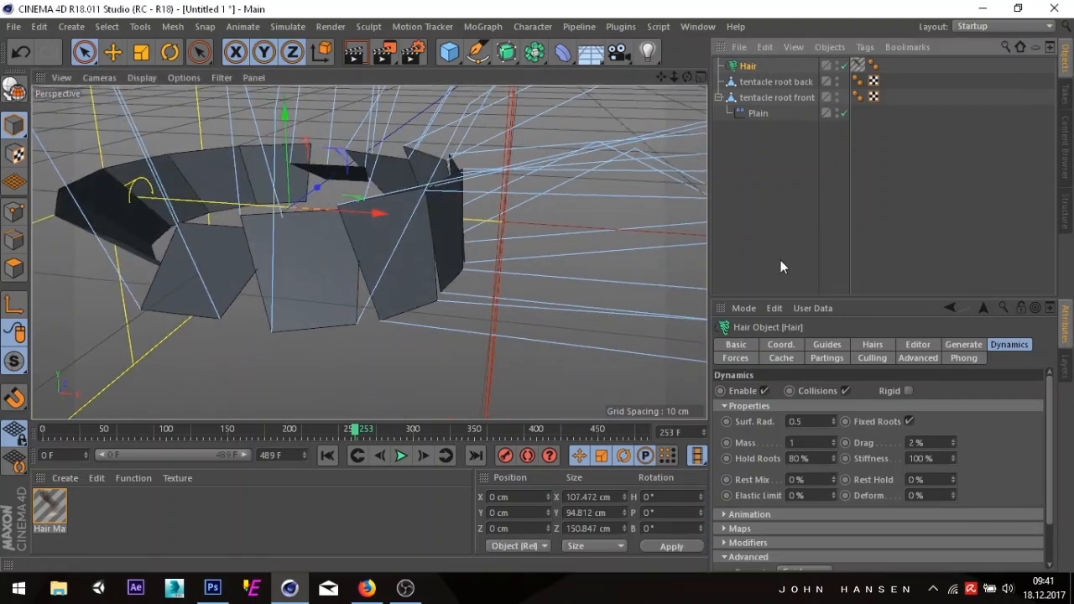
click(826, 346)
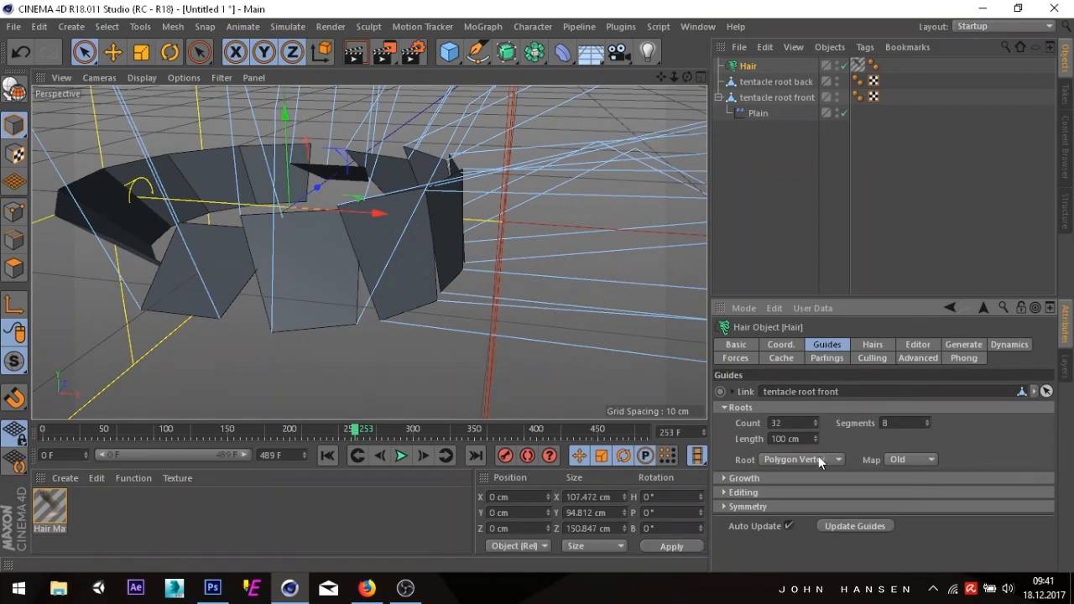
click(789, 460)
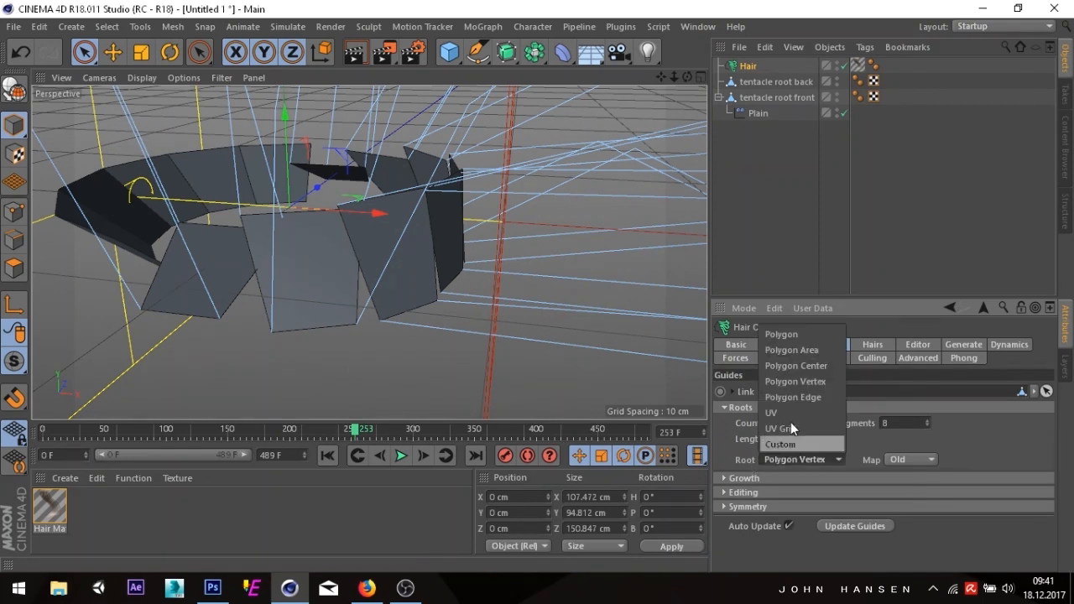
click(797, 366)
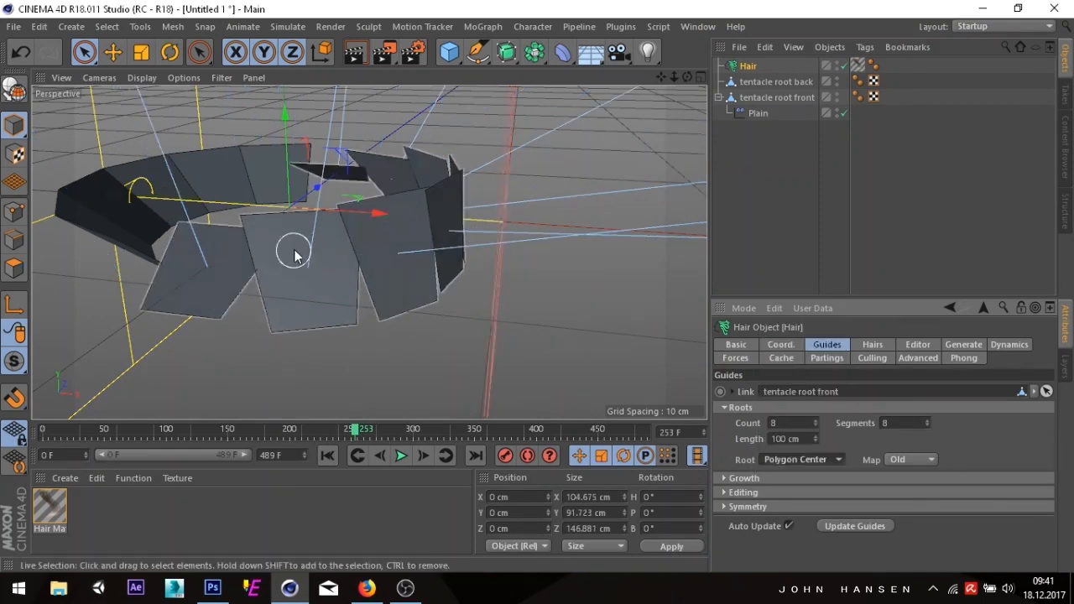
- Set the number of segments of the hair guides to 20
drag(687, 77, 690, 110)
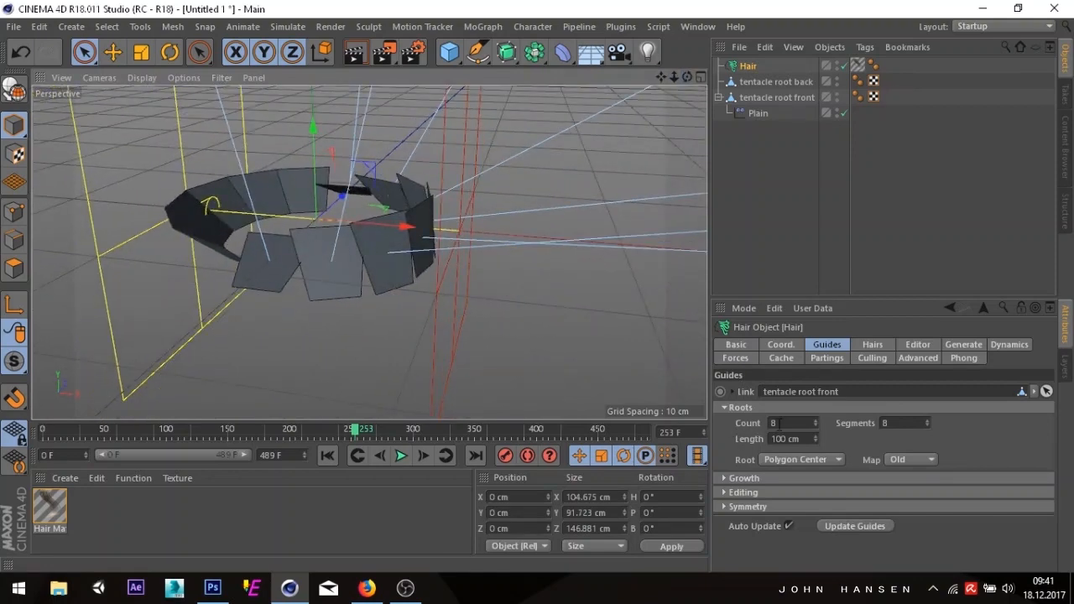
scroll(366, 231, up, 4)
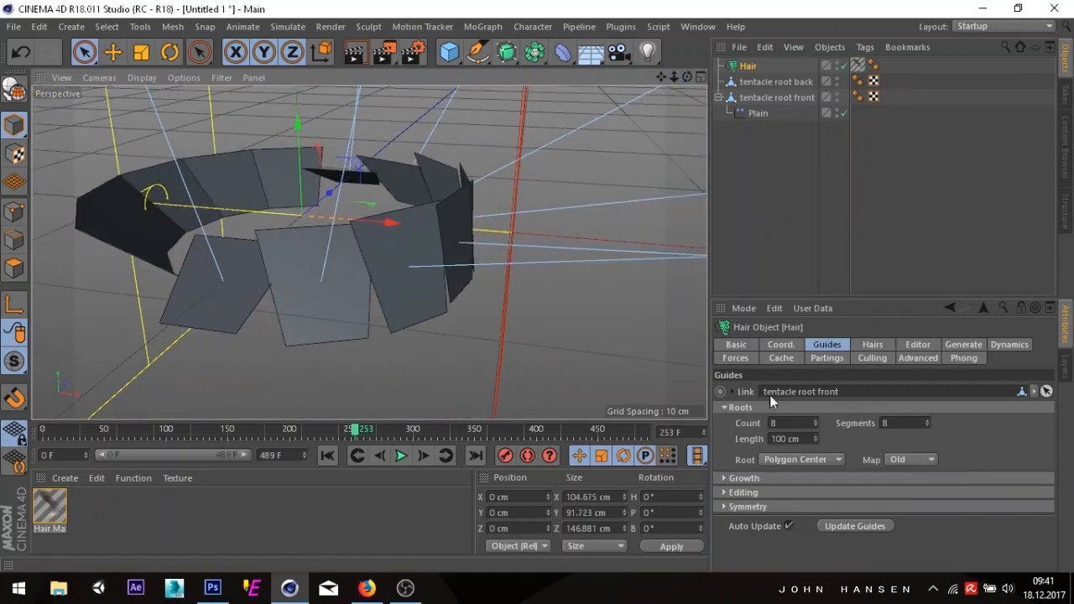
drag(930, 423, 934, 423)
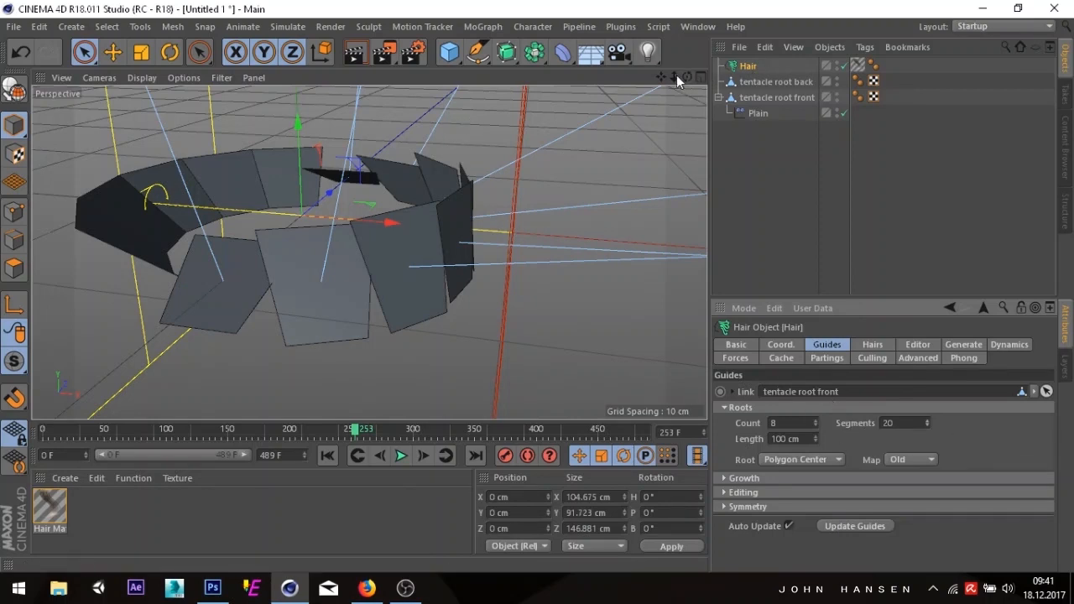
- Play the animation to check how the centred guides move with the tentacle root, and stop the playback
drag(671, 75, 850, 310)
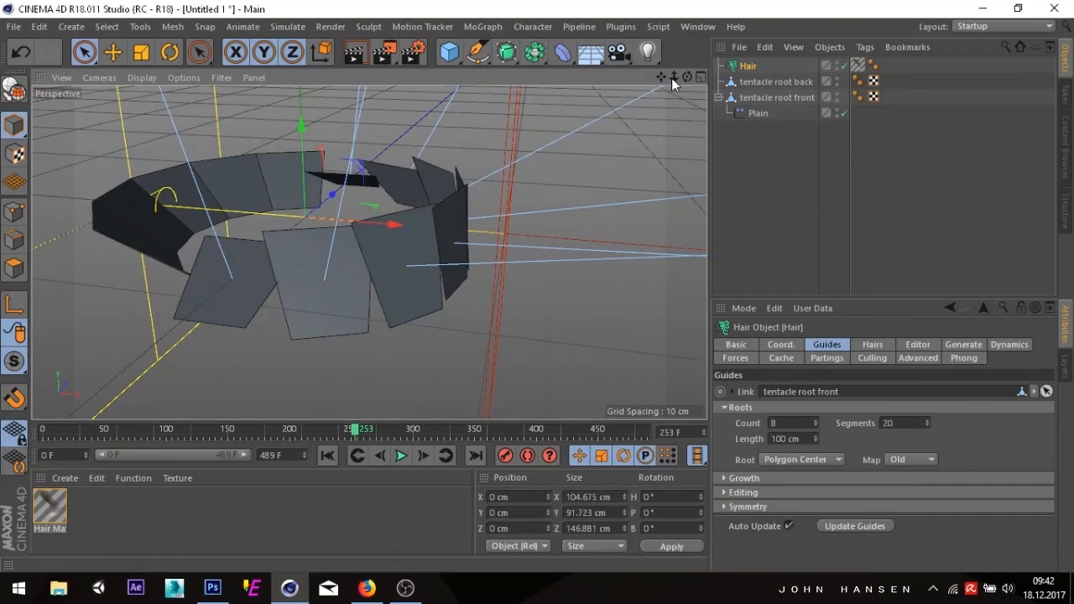
mouse_move(671, 79)
mouse_down()
mouse_move(722, 78)
mouse_move(669, 79)
mouse_move(722, 86)
mouse_move(680, 84)
mouse_up()
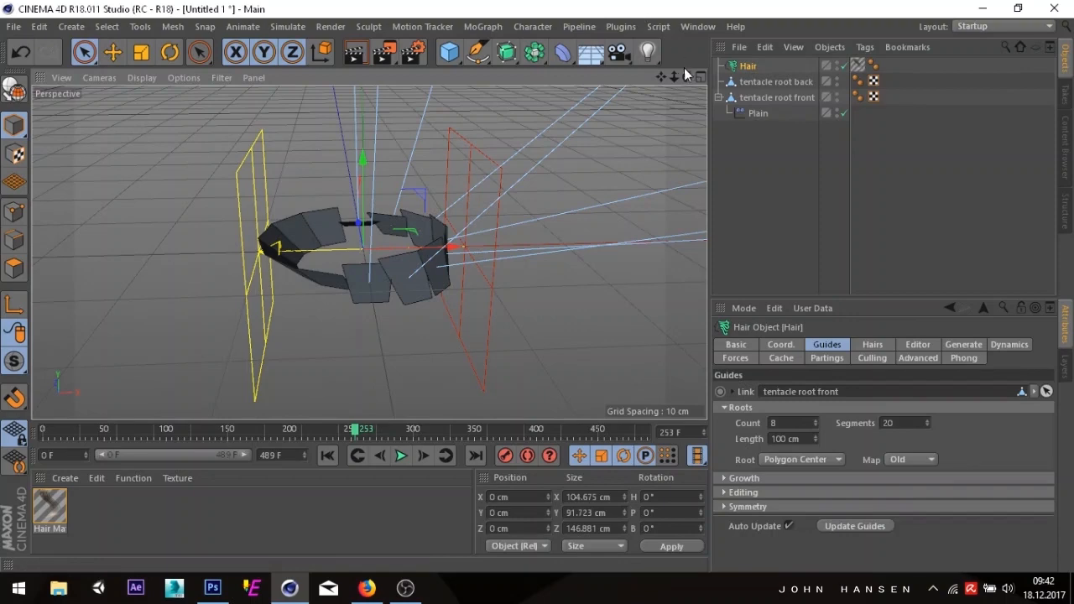
drag(688, 76, 691, 82)
scroll(576, 151, down, 5)
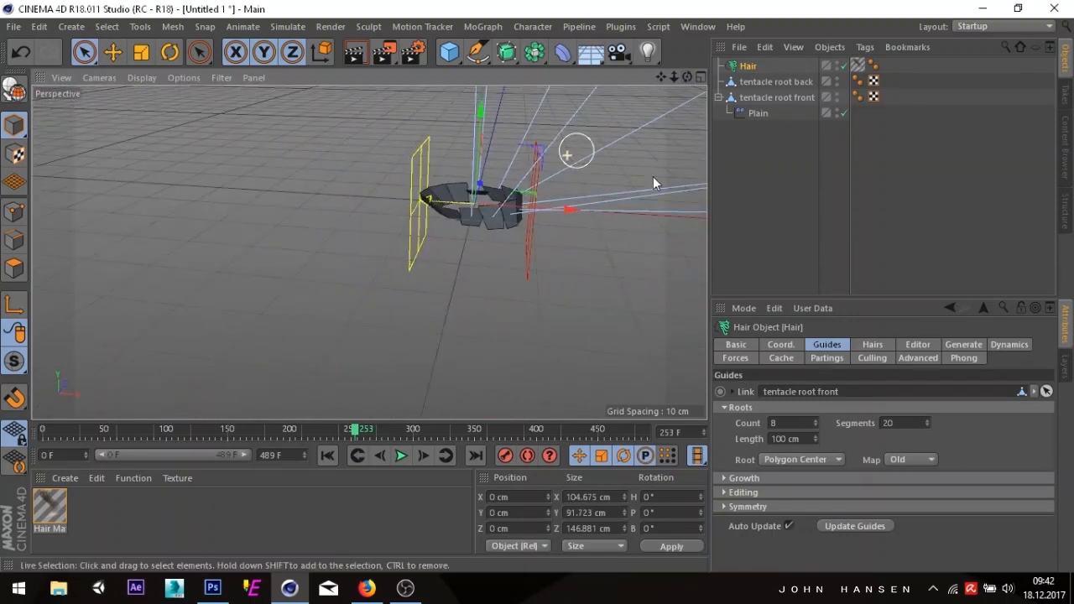
alt+middle_drag(547, 243, 425, 333)
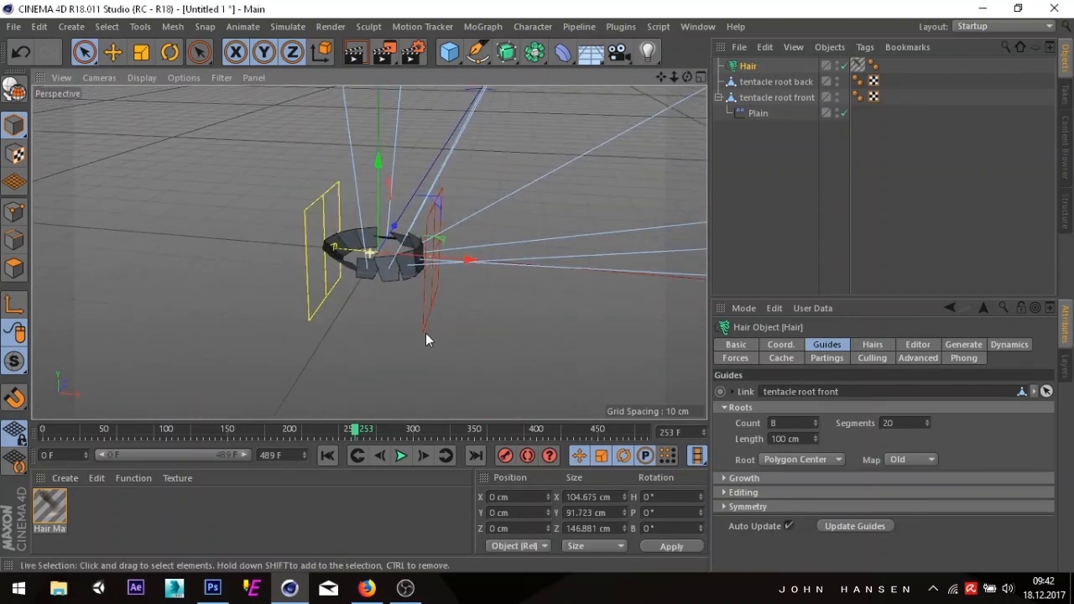
scroll(425, 335, down, 3)
click(401, 455)
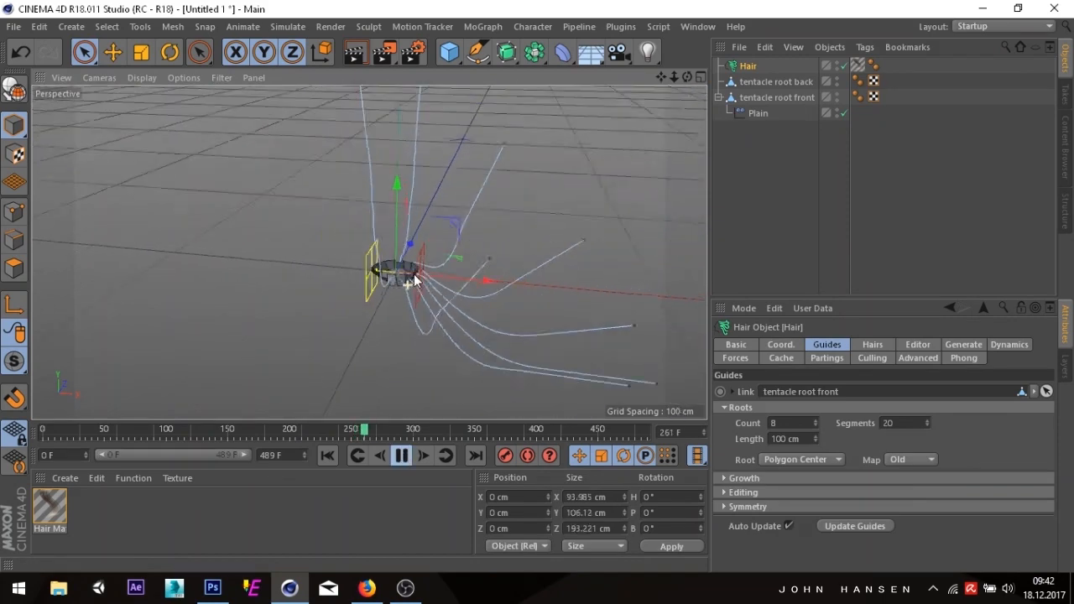
click(403, 457)
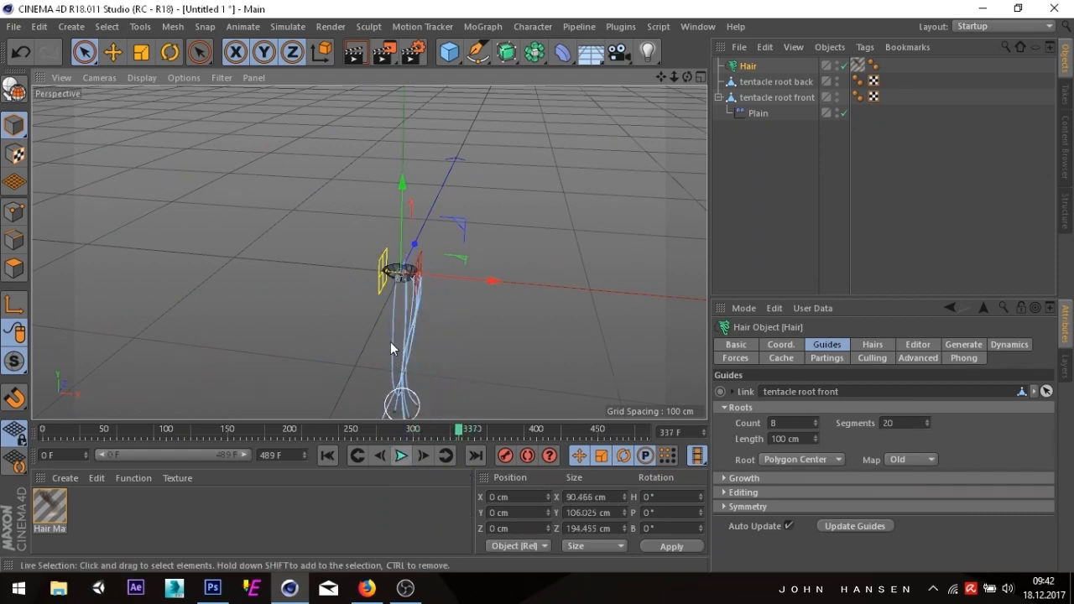
- Set the root of the hairs to As Guides and open the Hair object's Generate settings
scroll(392, 353, up, 5)
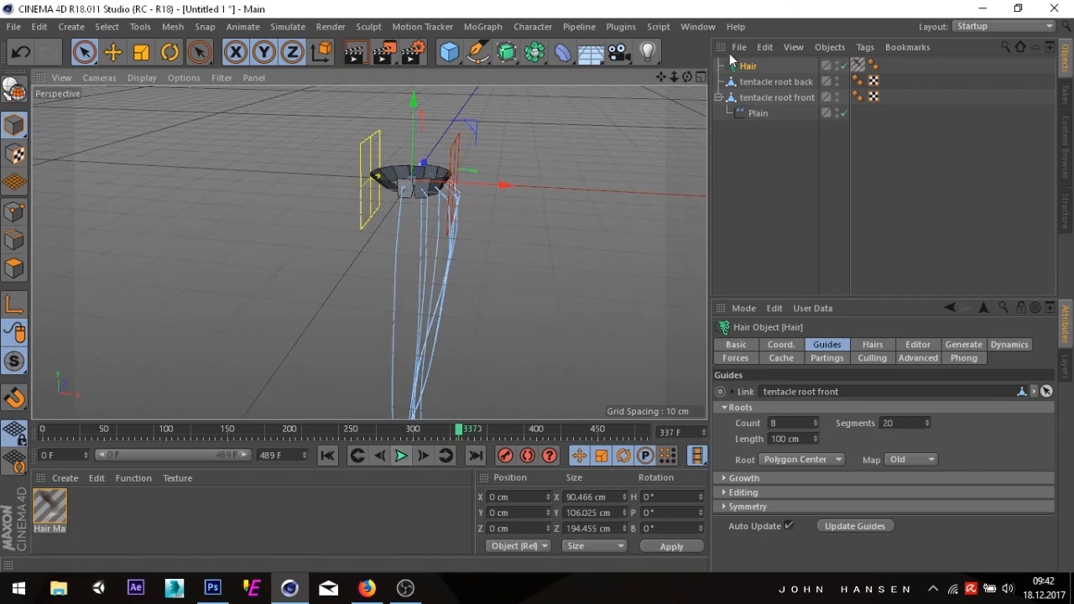
alt+drag(369, 249, 369, 252)
scroll(466, 224, up, 2)
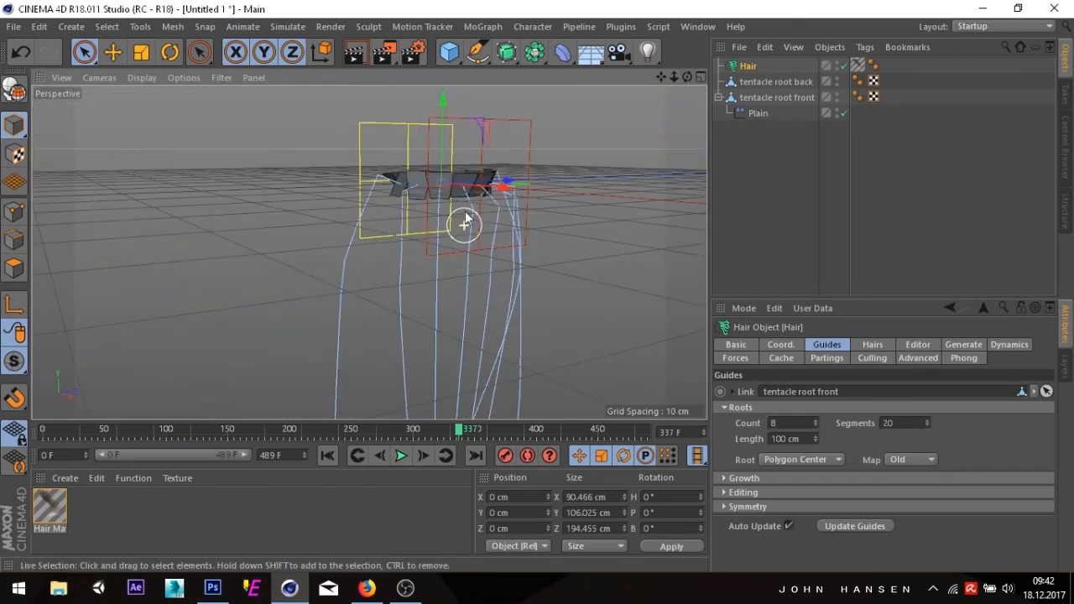
scroll(494, 135, up, 3)
drag(688, 76, 684, 89)
scroll(373, 231, down, 4)
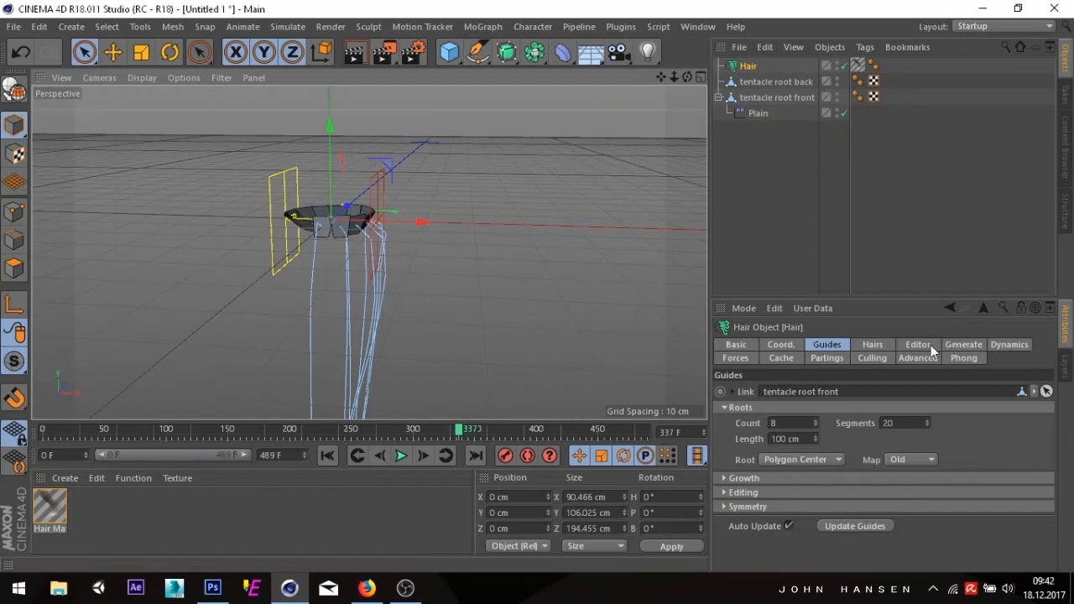
click(873, 345)
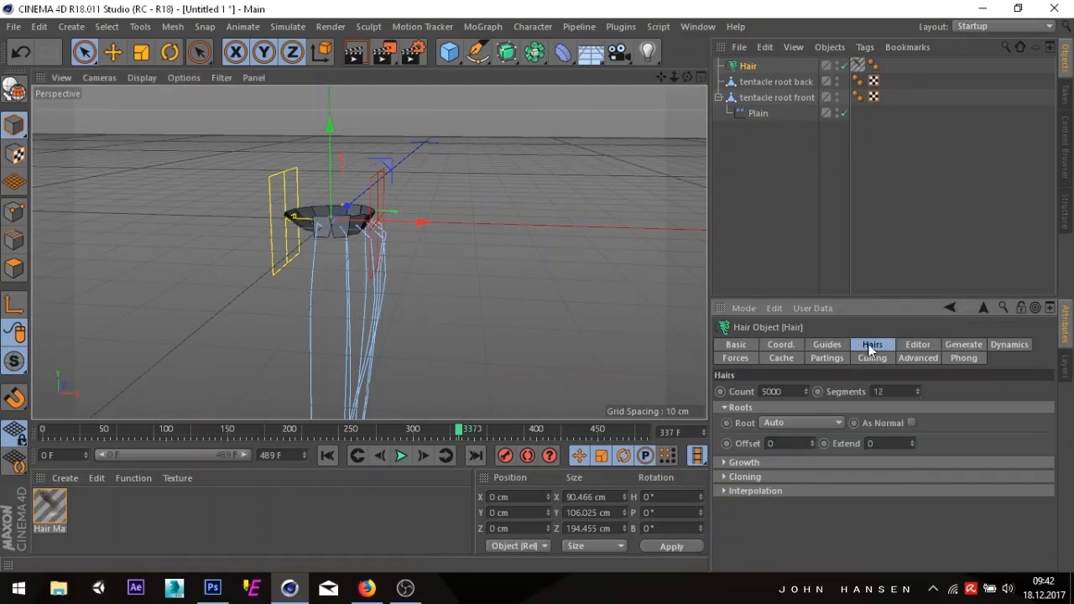
click(802, 421)
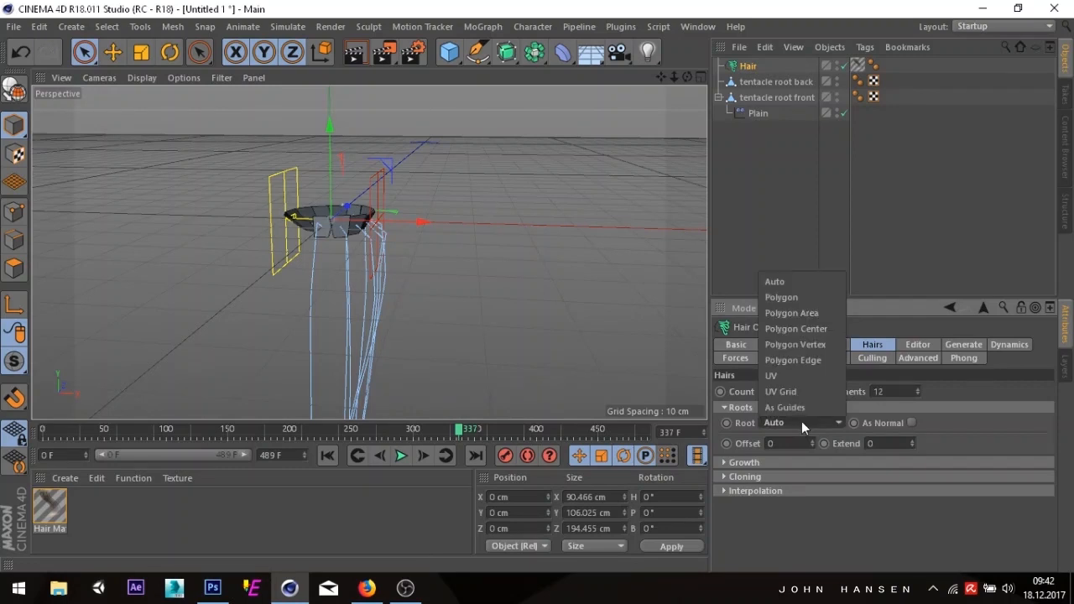
click(802, 411)
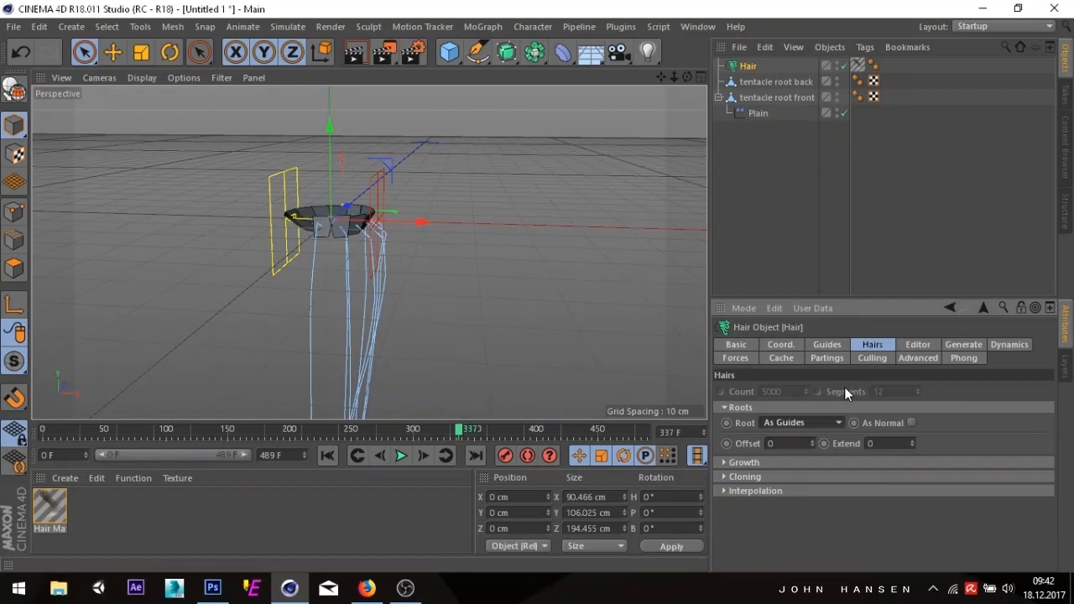
click(830, 346)
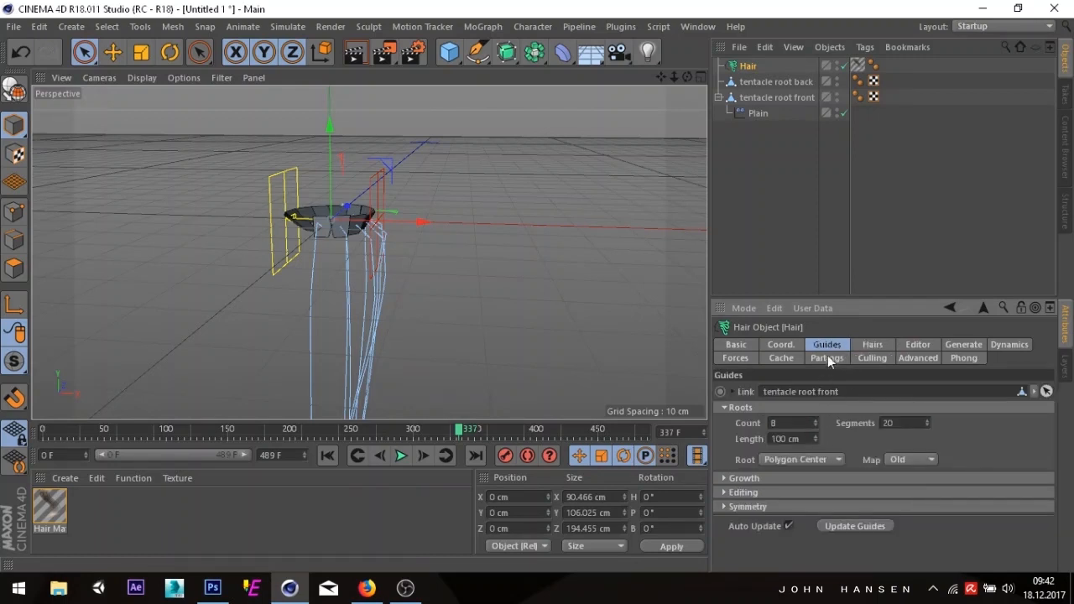
click(870, 349)
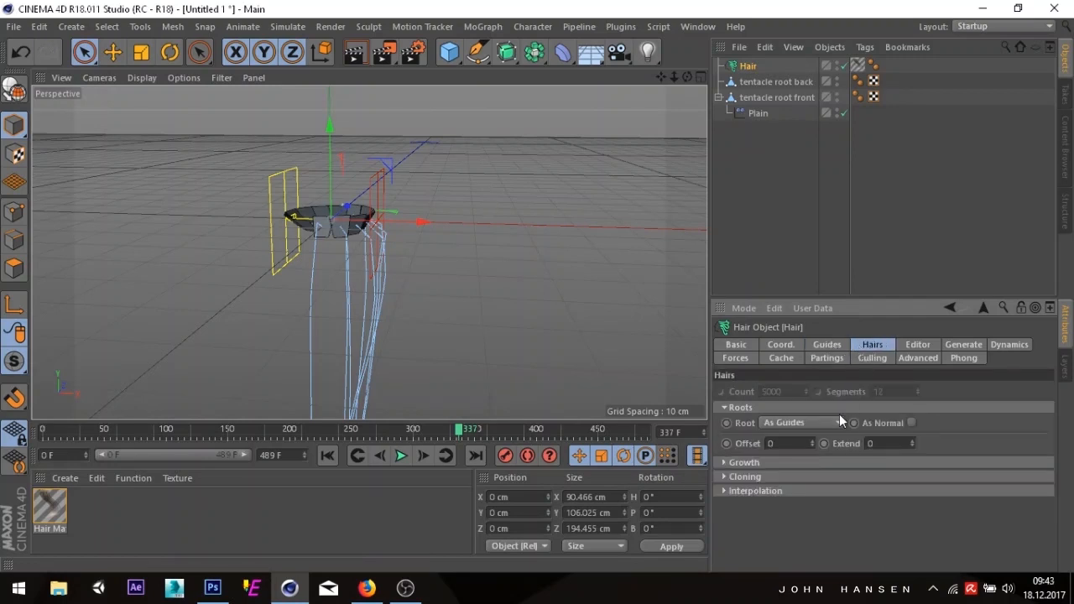
click(963, 348)
- Add a Circle spline to the scene and frame it together with the hair guides
mouse_move(688, 78)
mouse_down()
mouse_move(369, 251)
mouse_move(679, 80)
mouse_up()
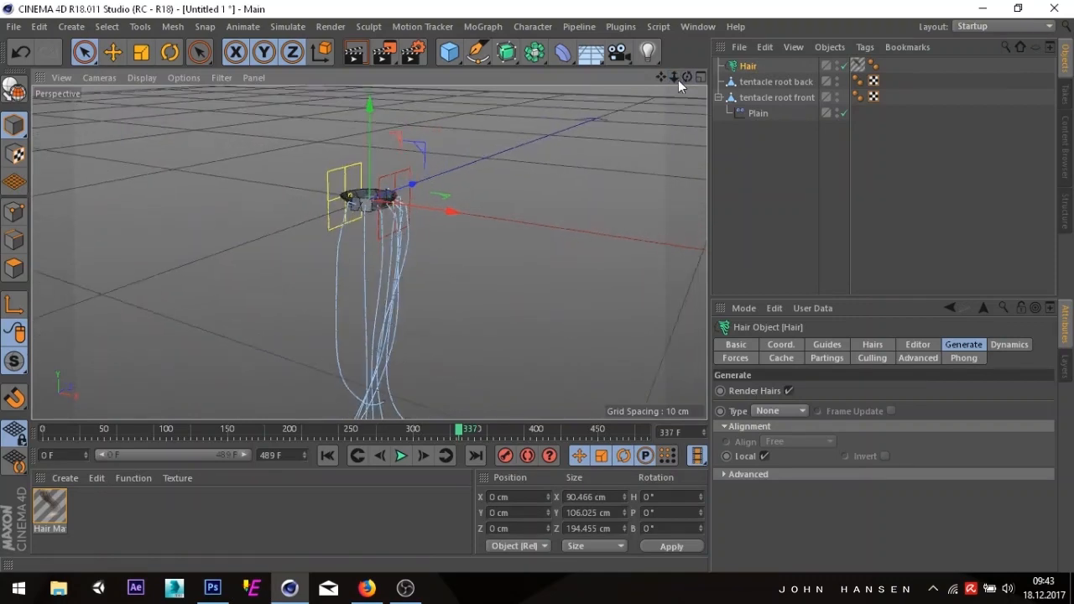
click(478, 52)
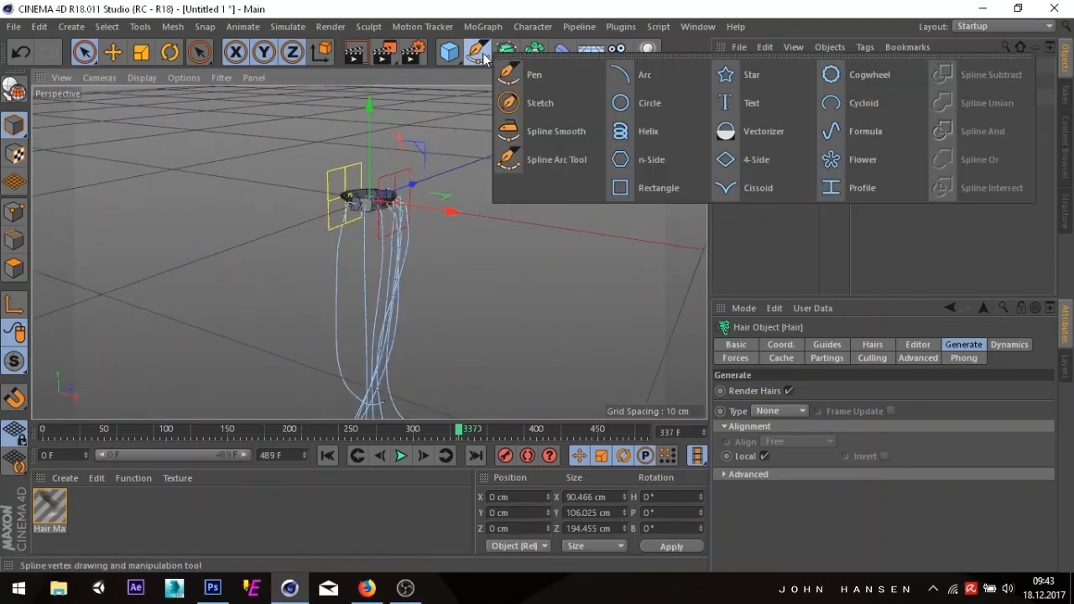
click(654, 101)
scroll(502, 150, down, 10)
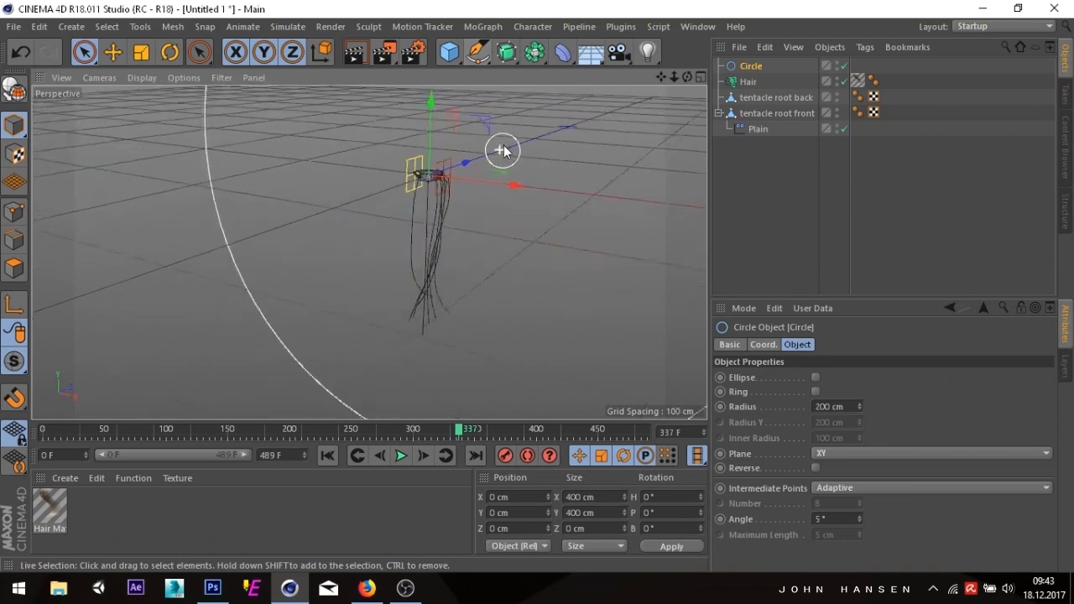
drag(658, 79, 682, 75)
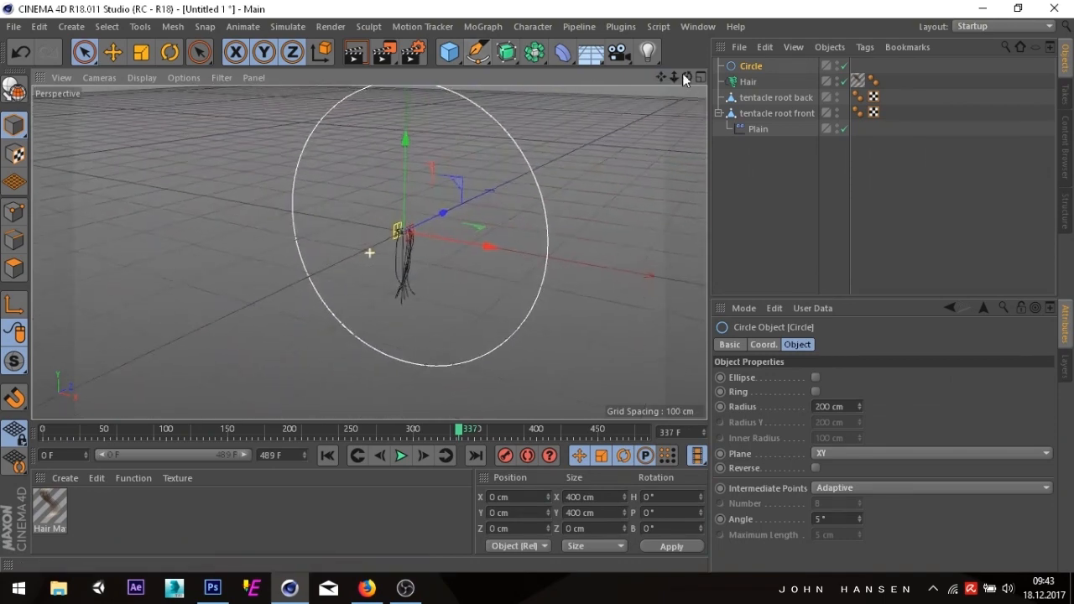
- Set the circle's intermediate points to Uniform with a number of 1
click(872, 487)
click(855, 449)
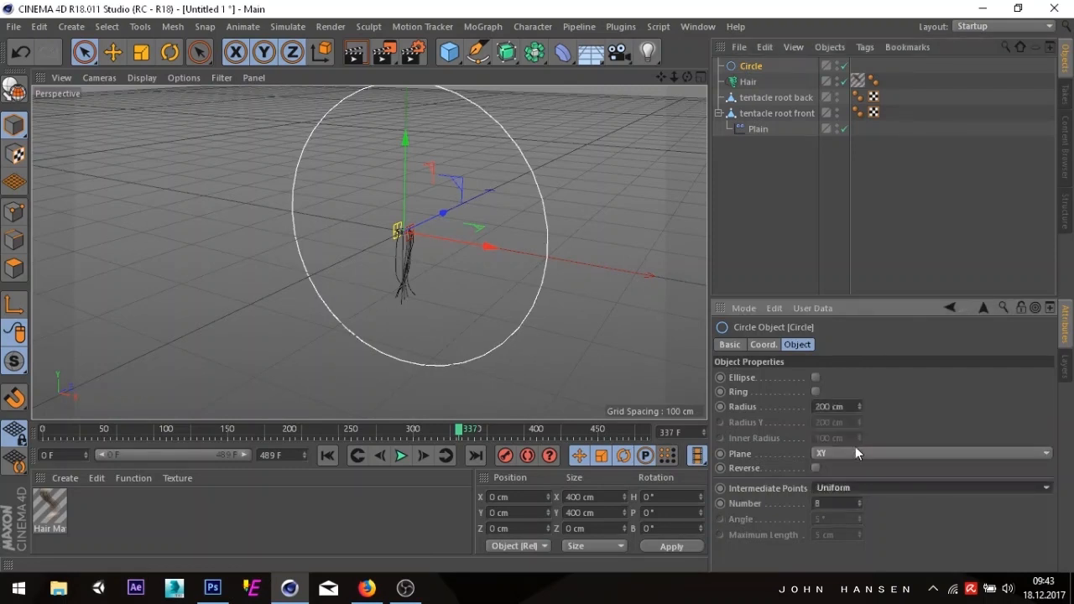
click(840, 503)
key(Return)
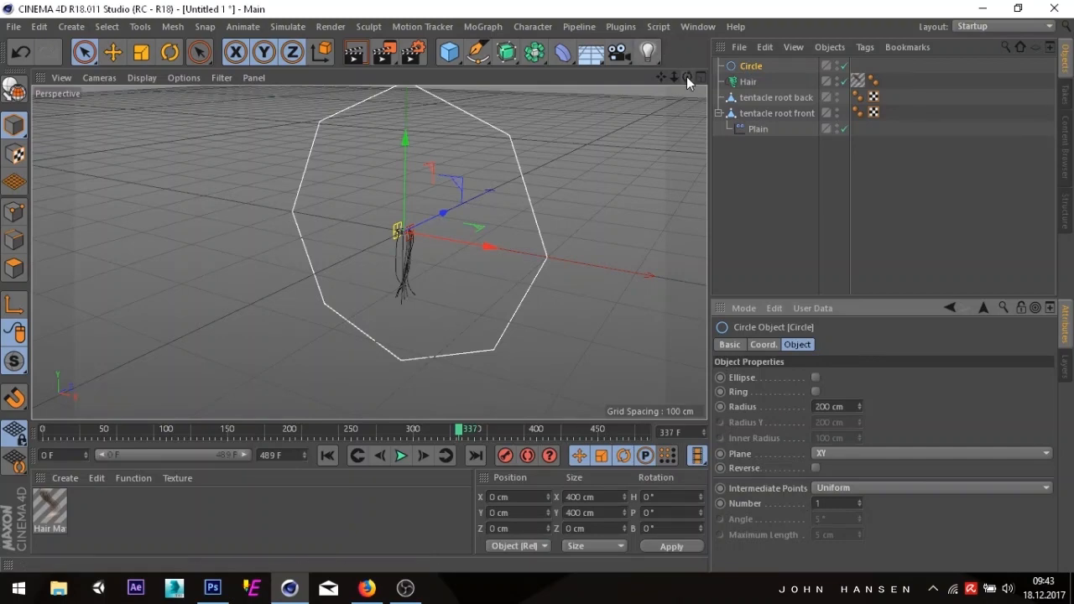
drag(686, 76, 693, 102)
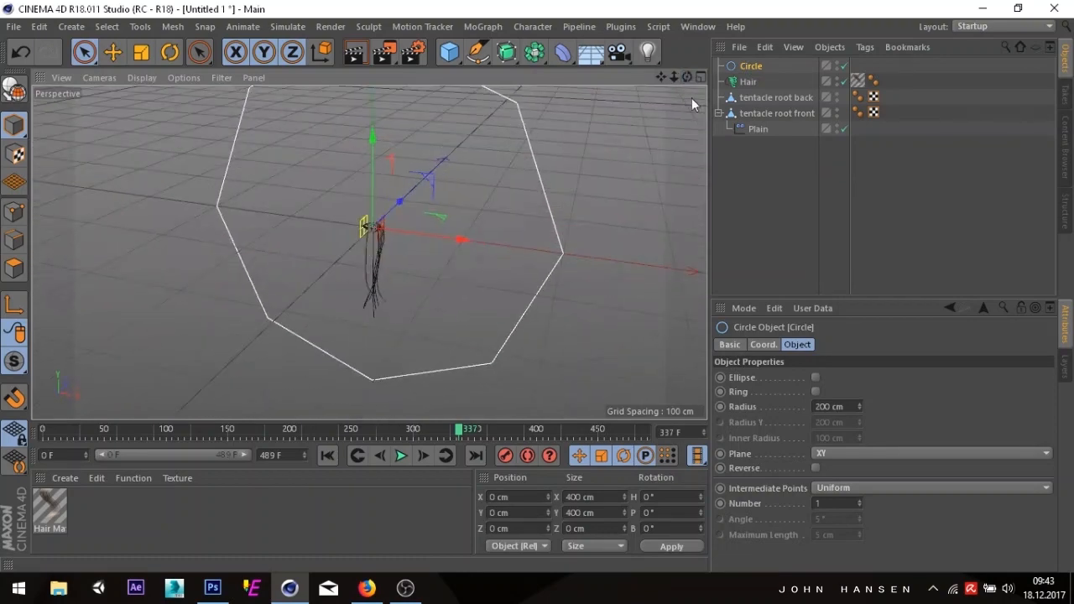
- Set the Hair object's generate type to Sweep and assign the circle as its instance object
click(748, 83)
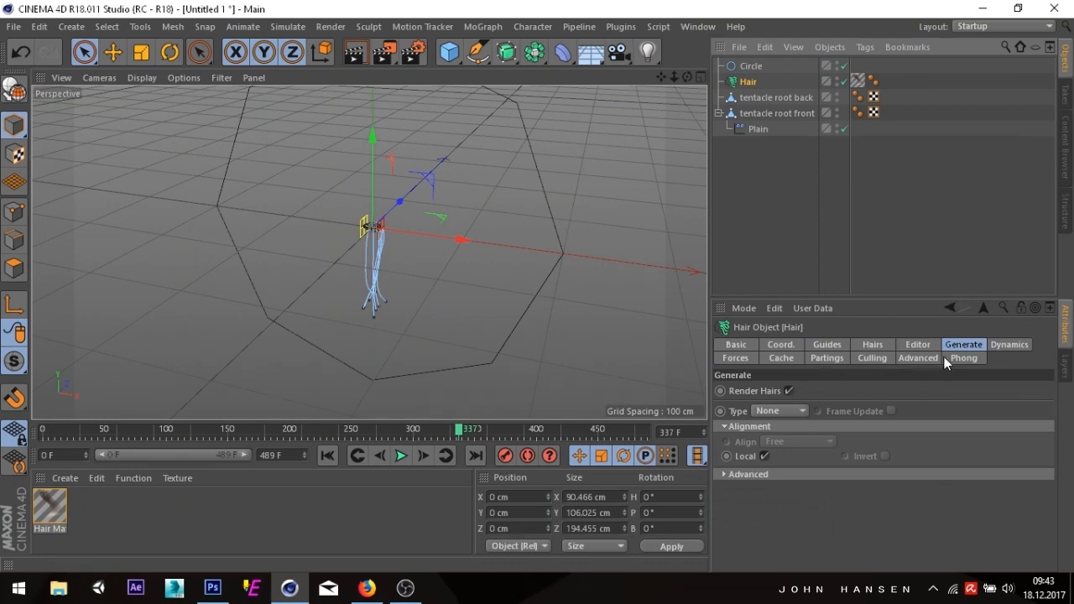
click(777, 411)
click(780, 535)
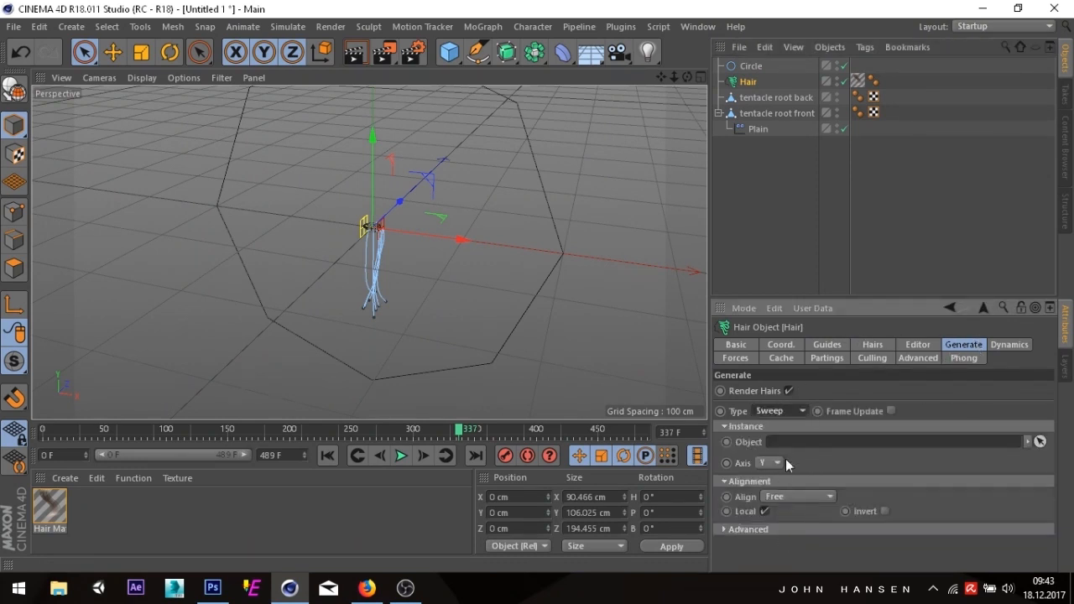
drag(761, 70, 904, 451)
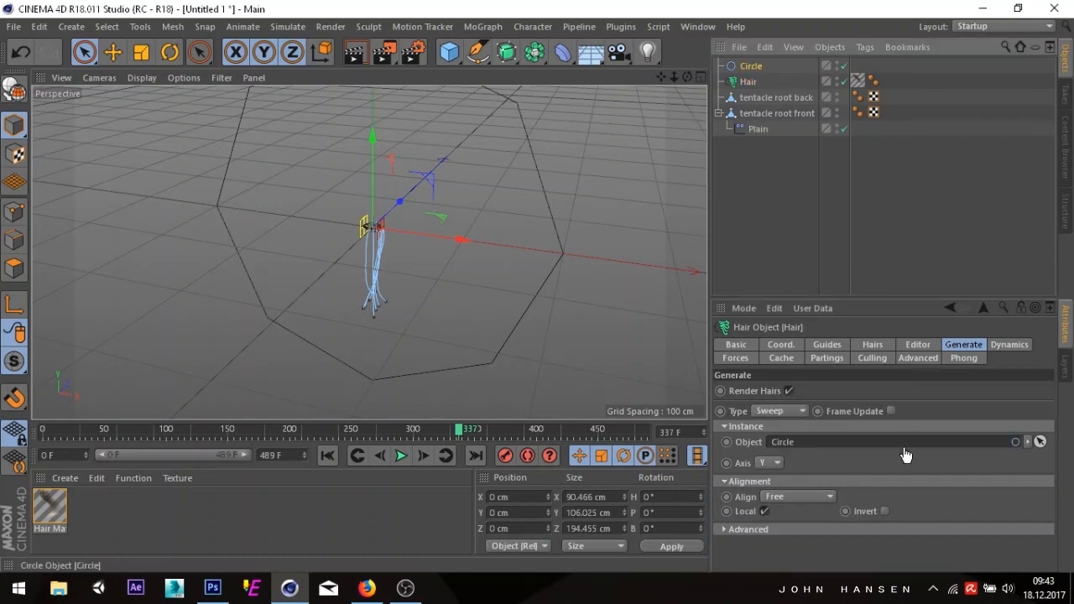
- Rename the Circle spline as "tentale shape"
double_click(753, 66)
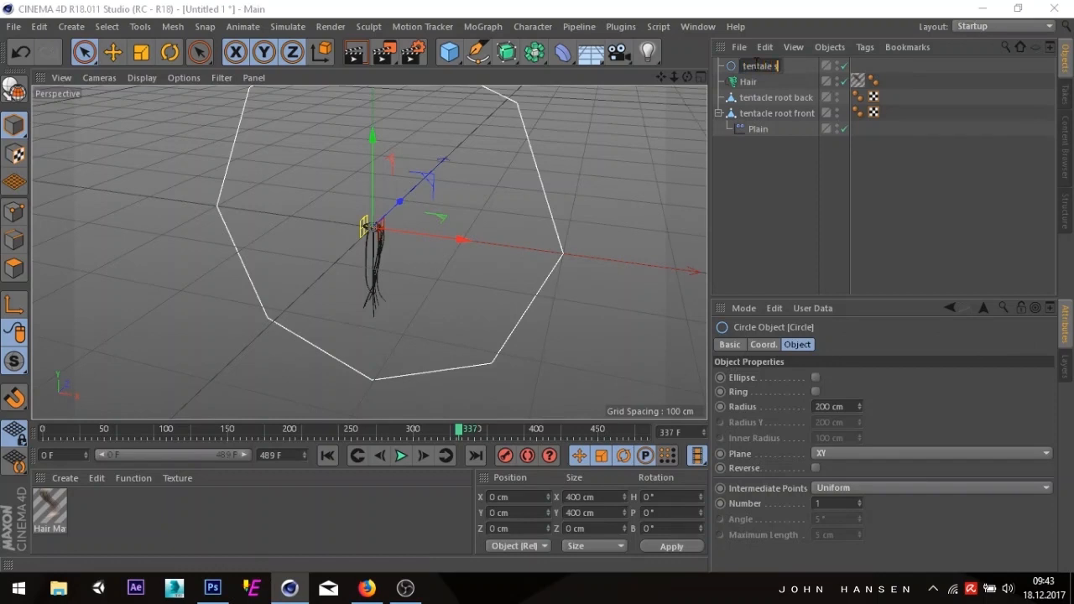
key(Return)
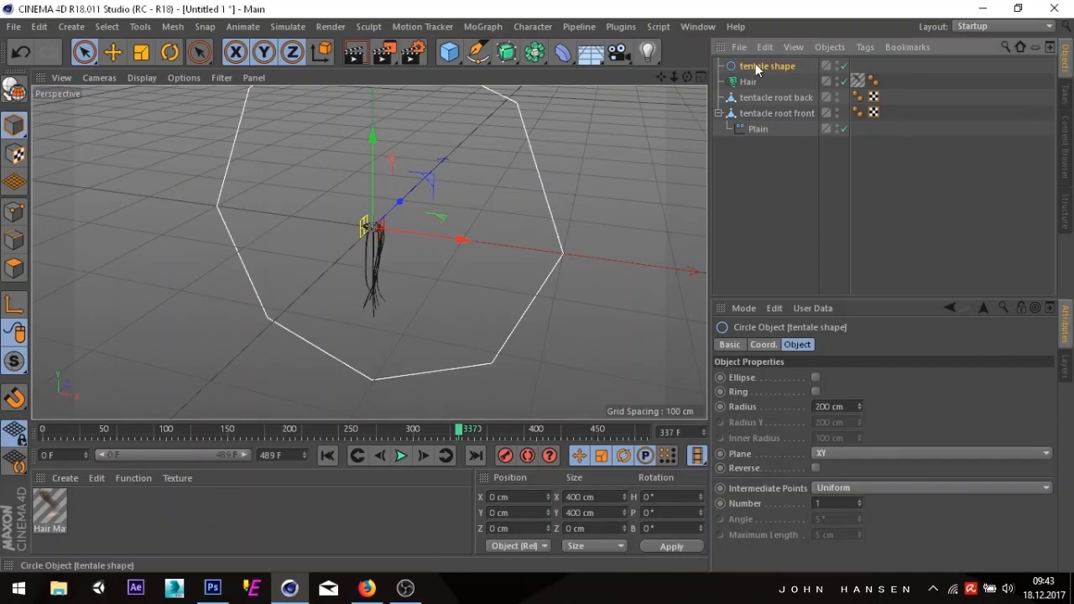
- Correct the circle spline's name to "tentacle shape"
double_click(761, 69)
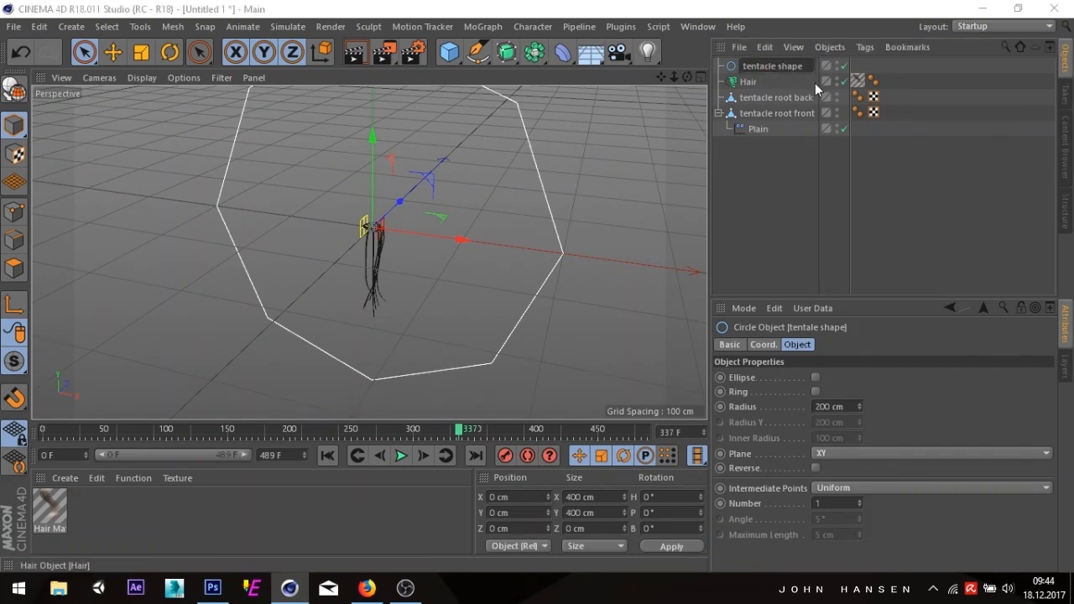
key(Return)
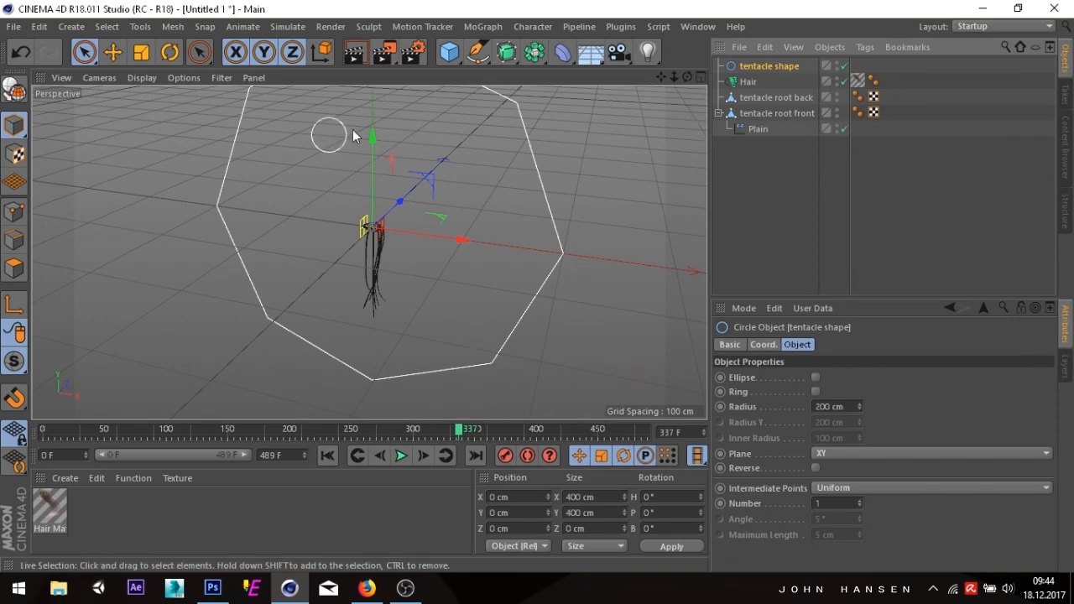
- Set the tentacle shape circle's plane to XZ so the swept tentacles get round profiles
alt+right_drag(269, 286, 440, 146)
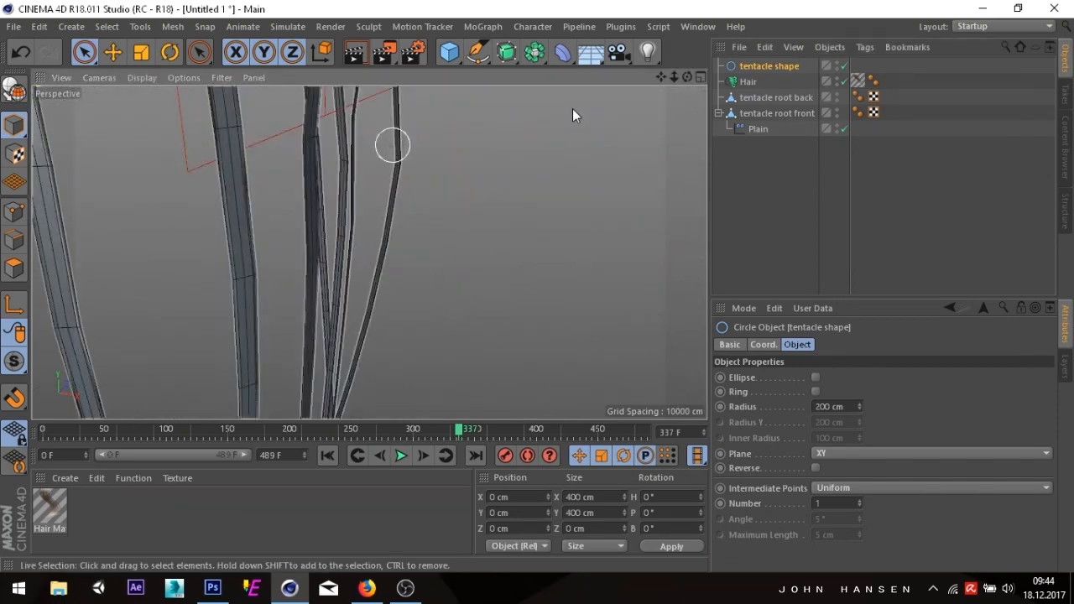
drag(662, 76, 696, 83)
click(748, 69)
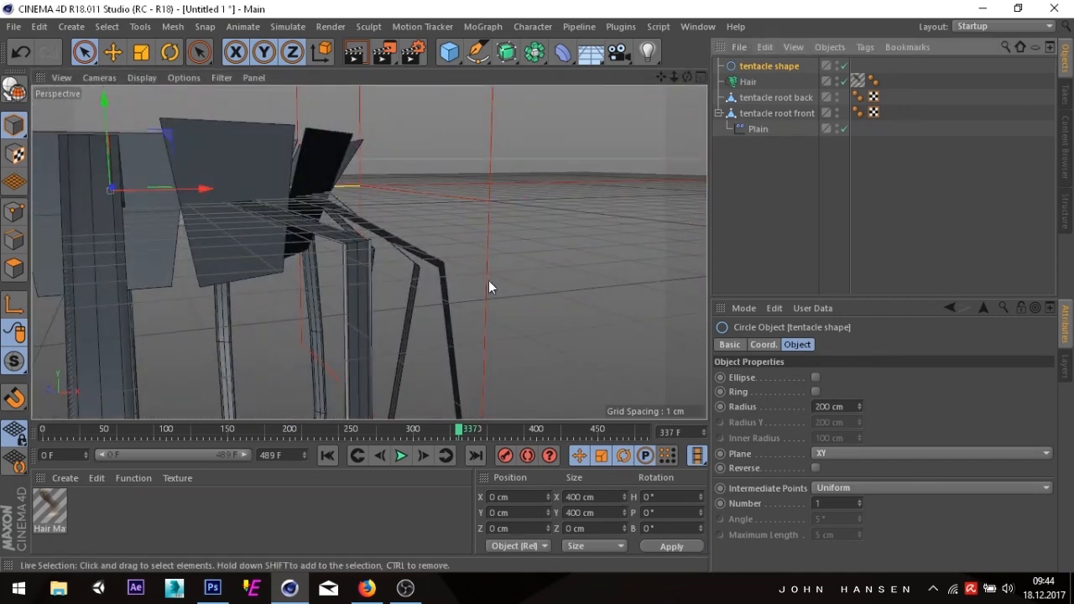
click(836, 452)
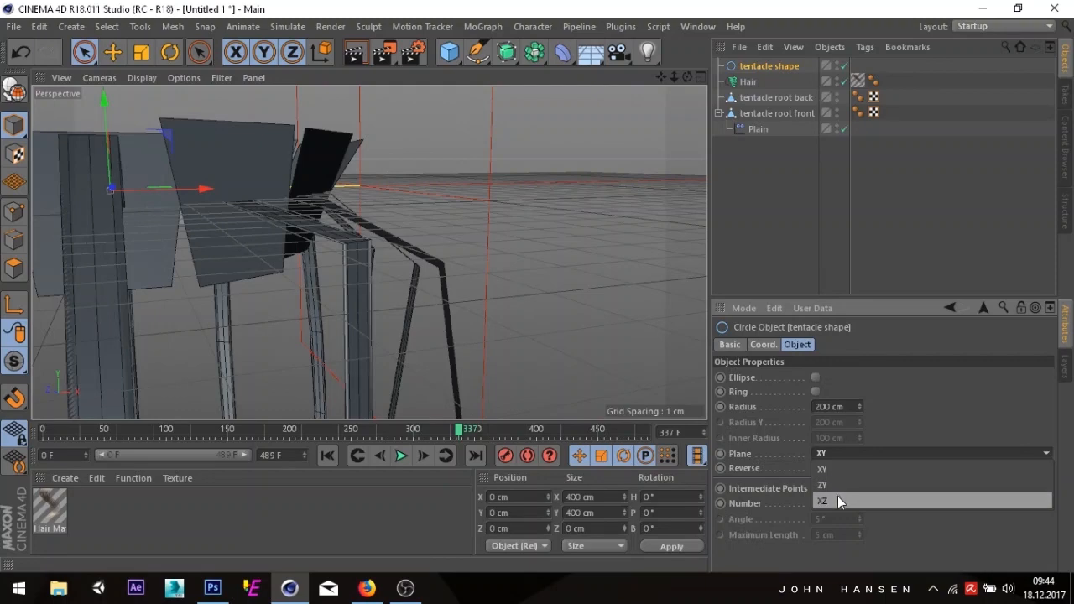
click(837, 497)
alt+drag(276, 265, 373, 241)
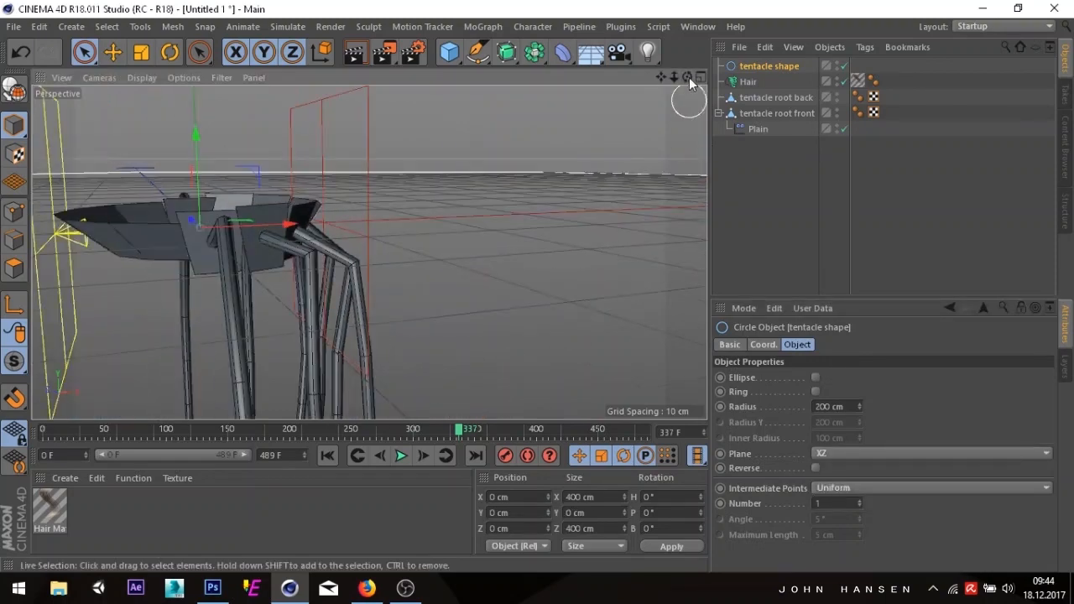
drag(685, 80, 707, 77)
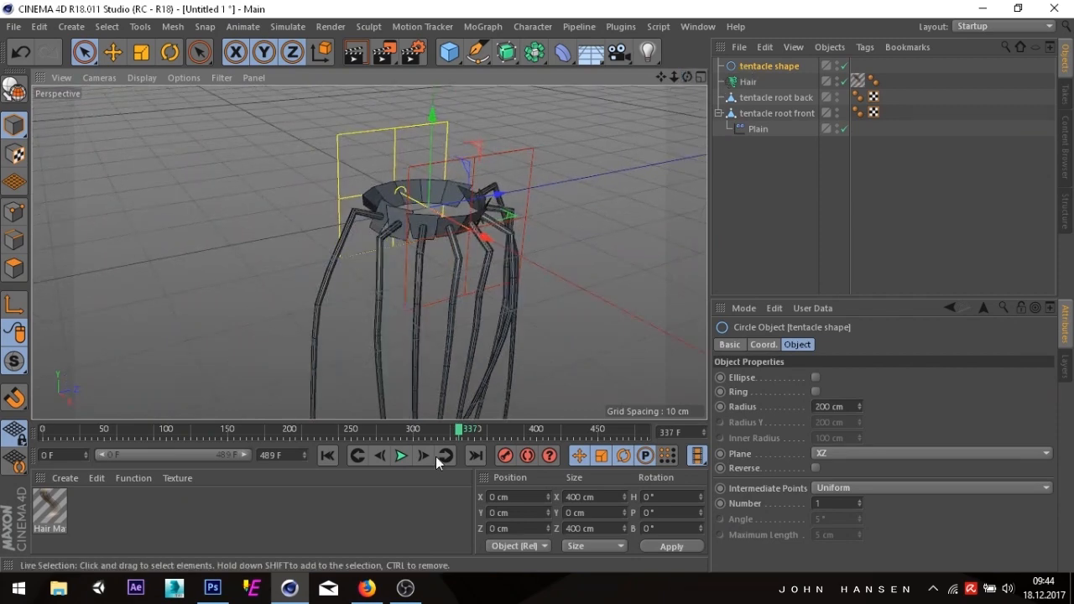
- Set the Hair Mat material's root thickness to 4 cm and put the Material Editor out of the way
double_click(50, 509)
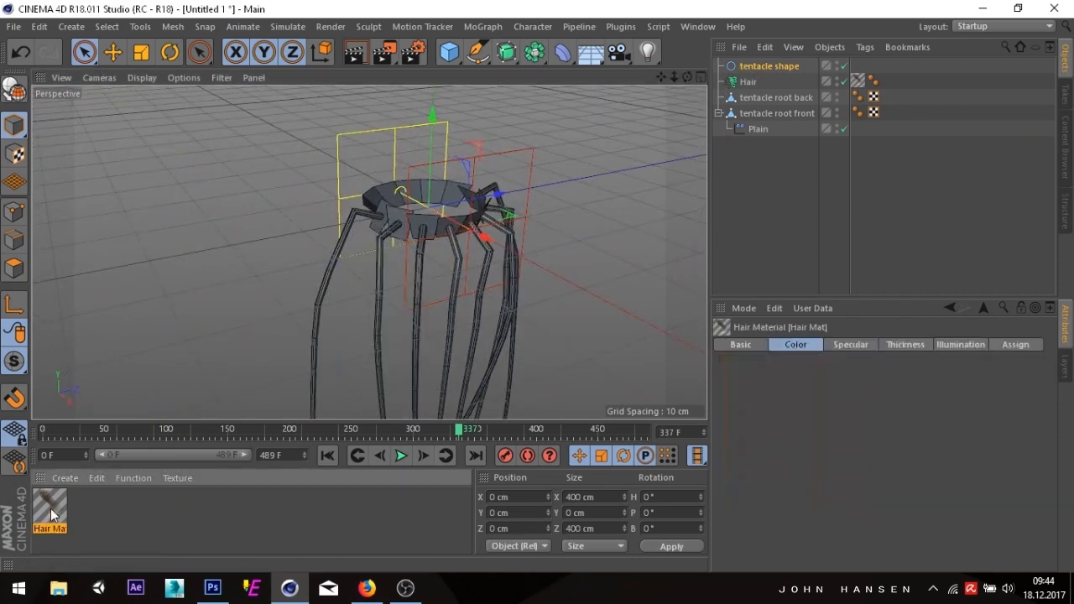
drag(382, 72, 786, 57)
click(672, 265)
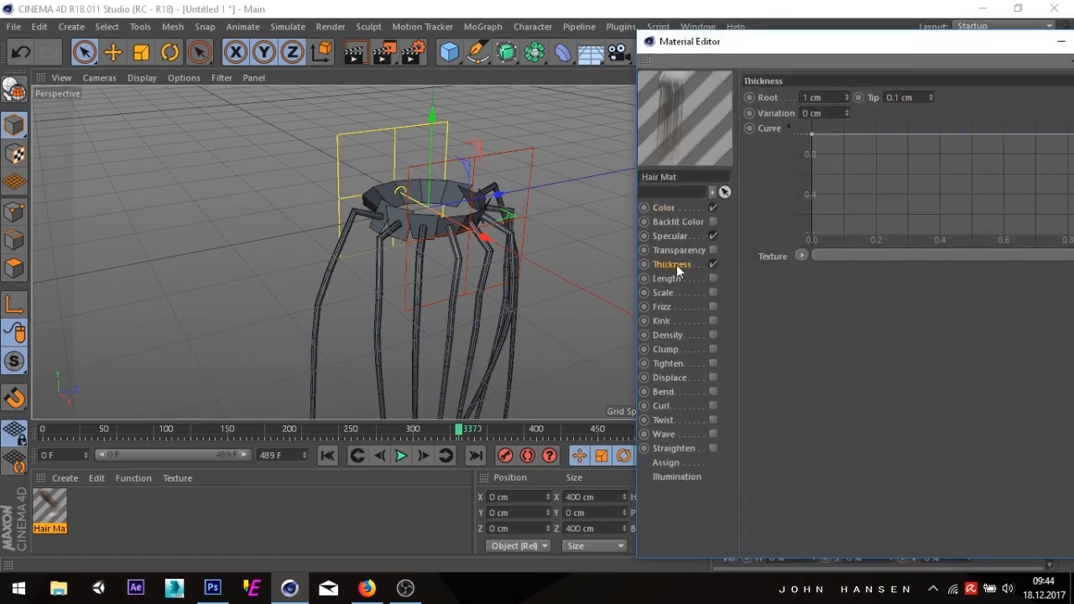
click(813, 98)
text(4)
key(Return)
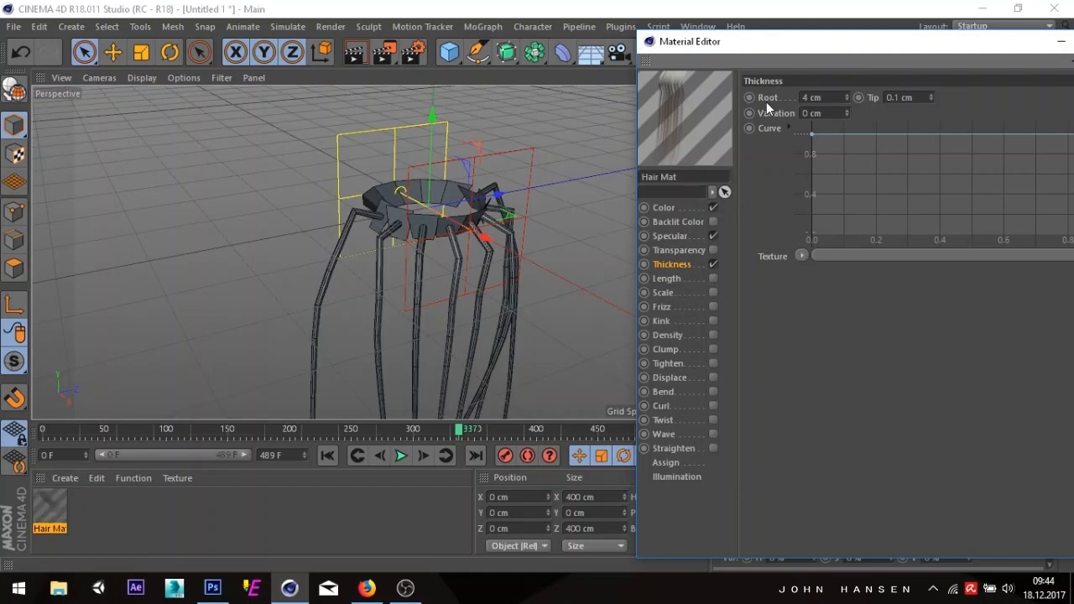
scroll(472, 255, up, 3)
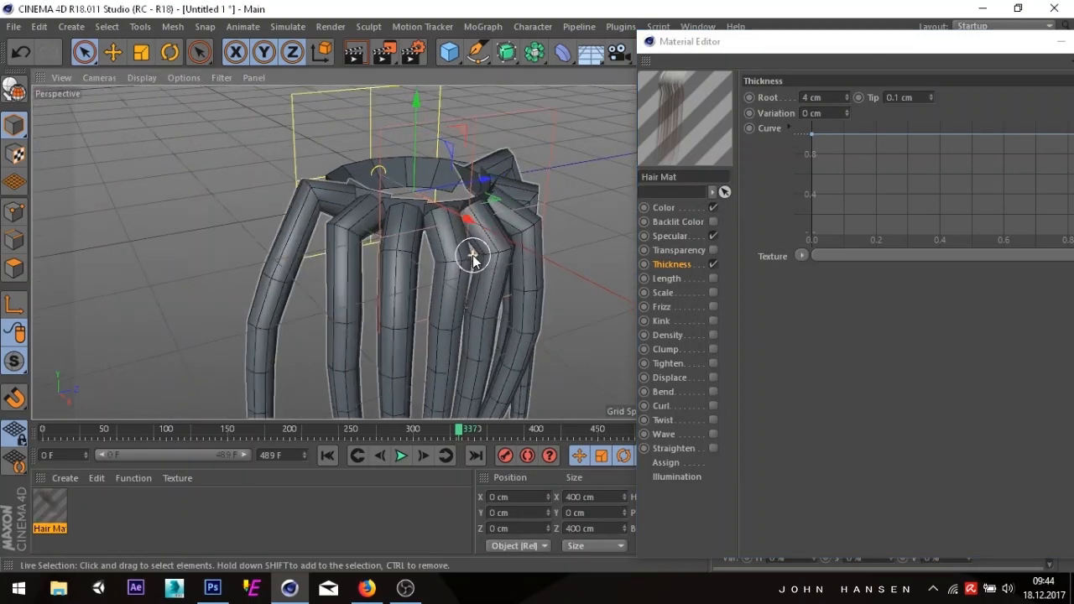
scroll(470, 249, up, 3)
scroll(470, 249, down, 4)
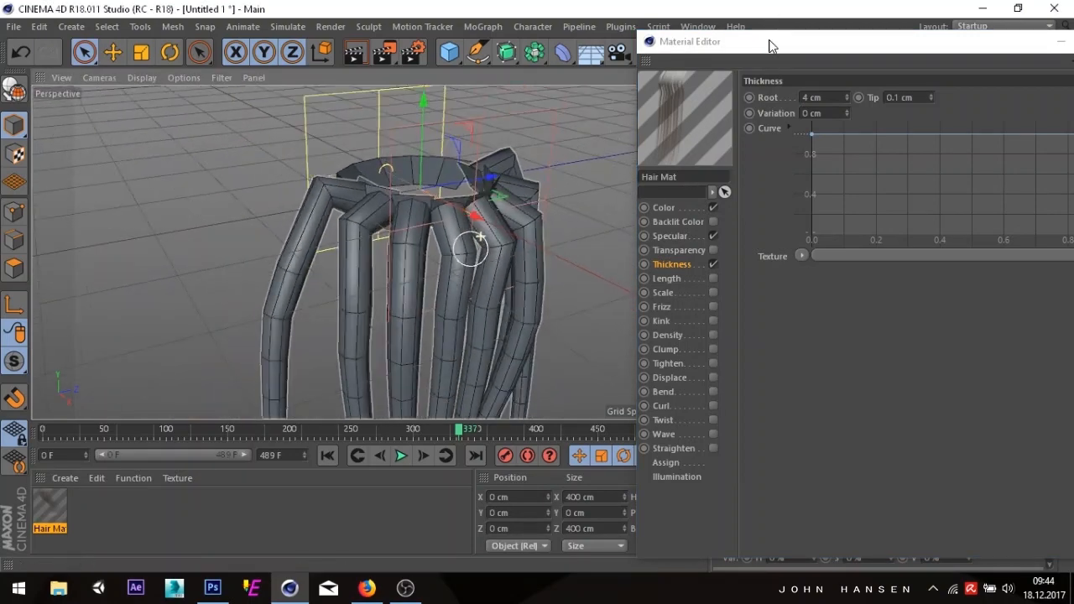
drag(770, 46, 604, 79)
click(738, 69)
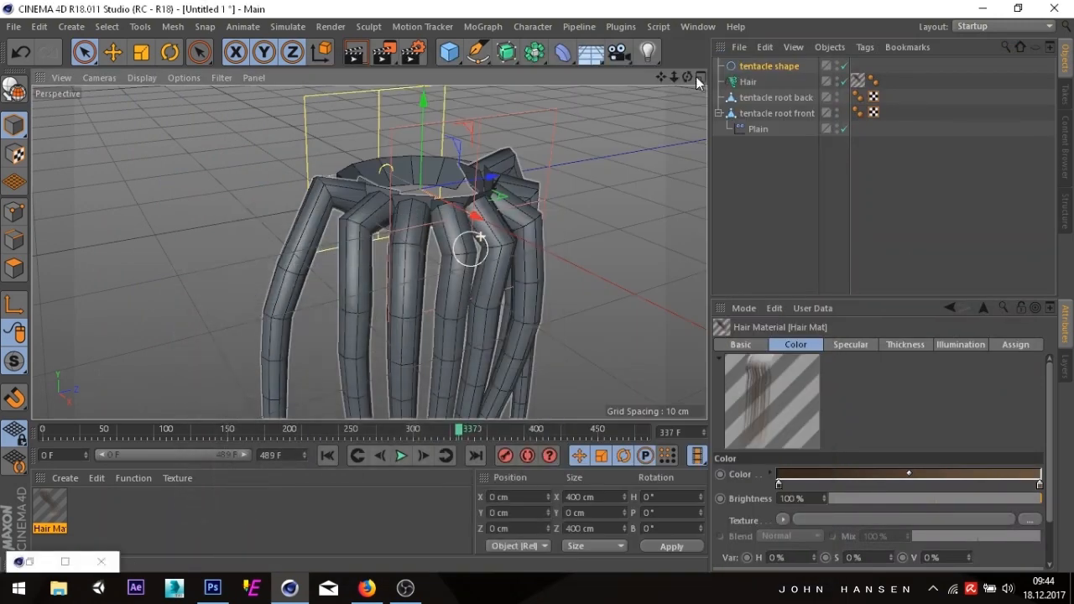
- Play the animation and examine how the thickened tentacles move from several angles
drag(688, 77, 592, 77)
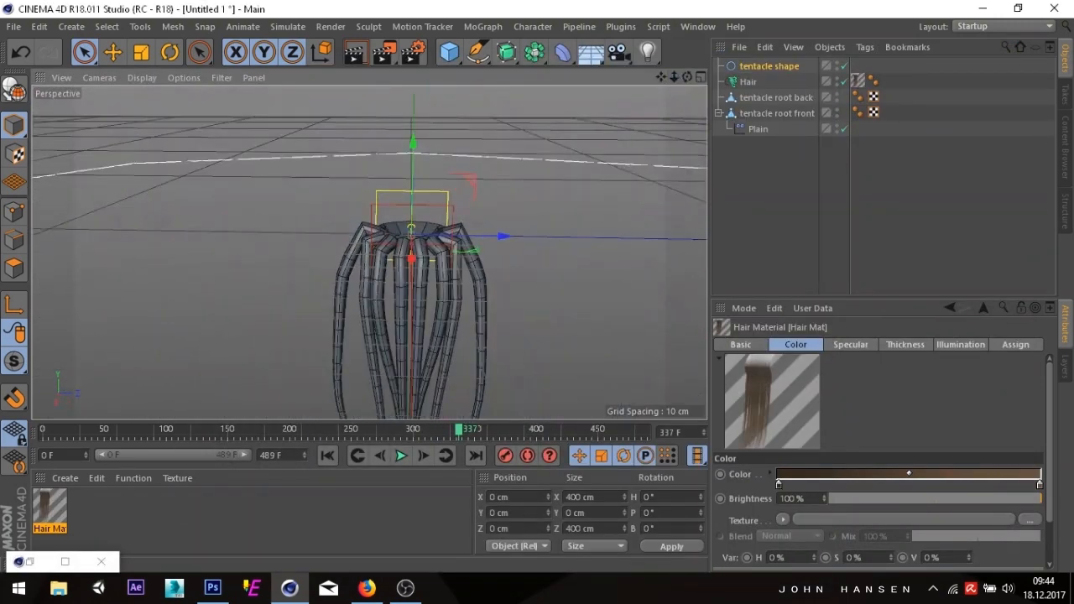
drag(687, 77, 531, 356)
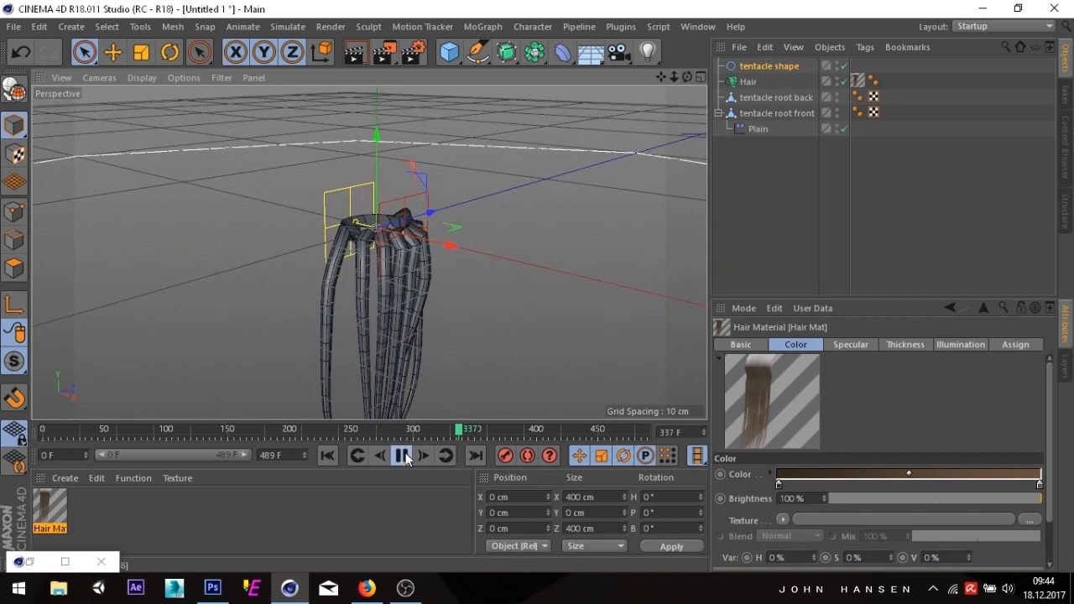
scroll(357, 361, down, 3)
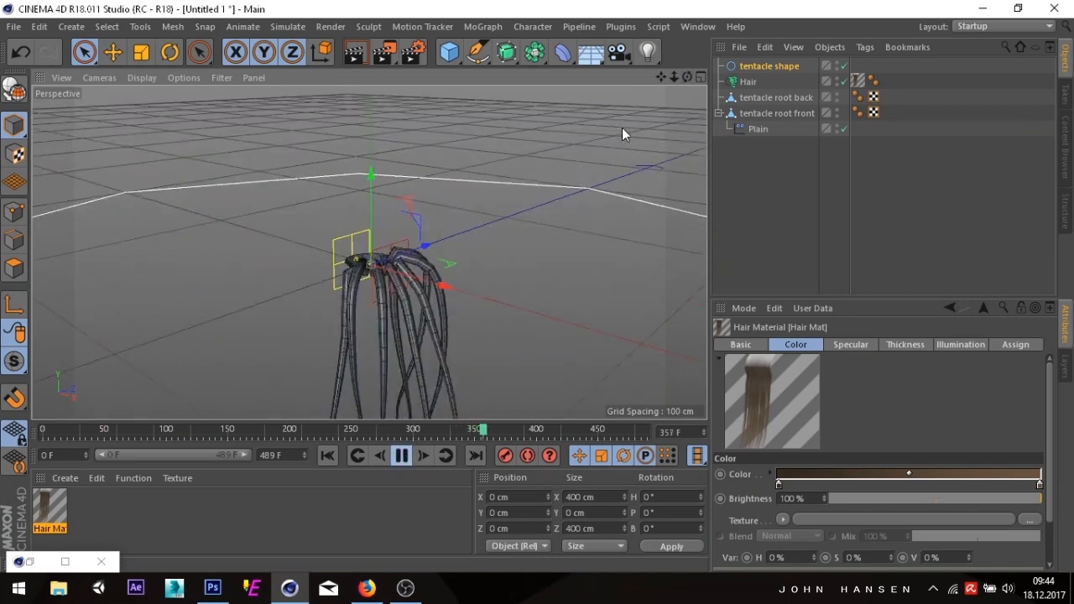
drag(662, 76, 694, 12)
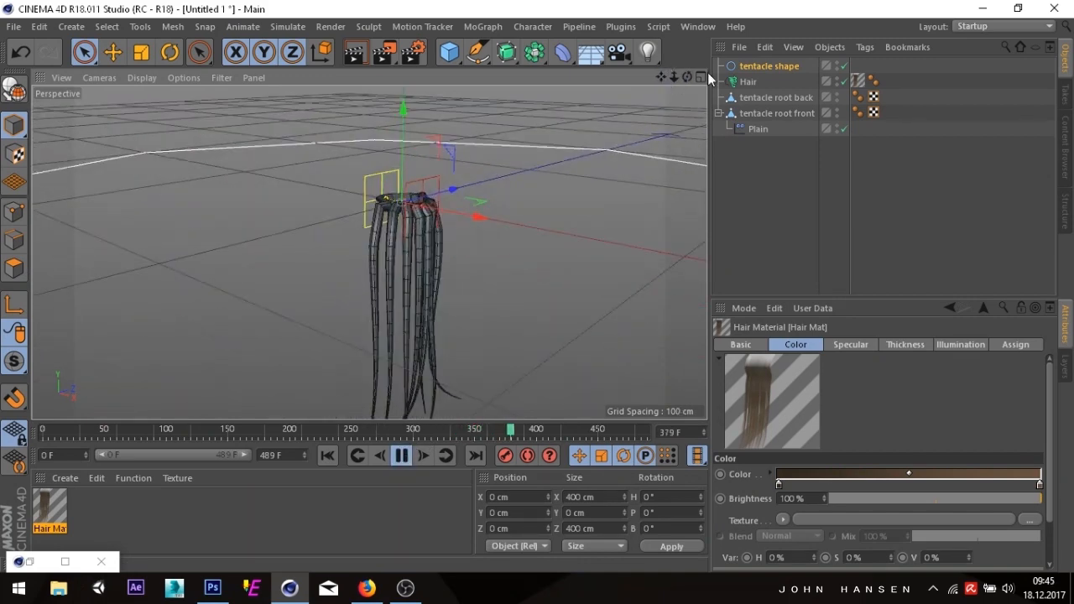
- Set the Hair object's dynamics surface radius to 3, watch the tentacles move and stop playback
click(747, 78)
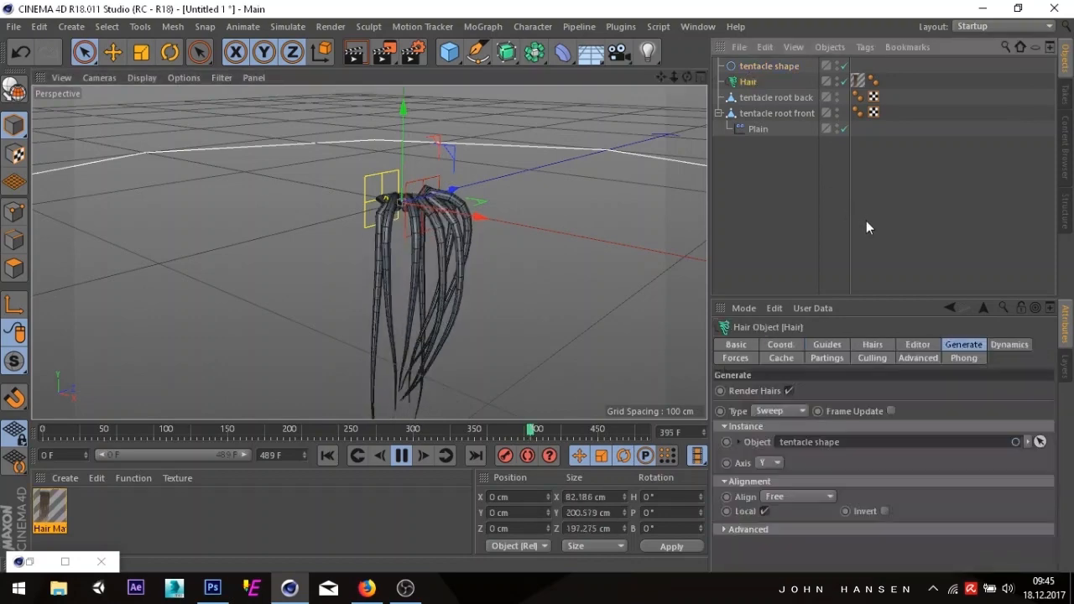
click(1015, 346)
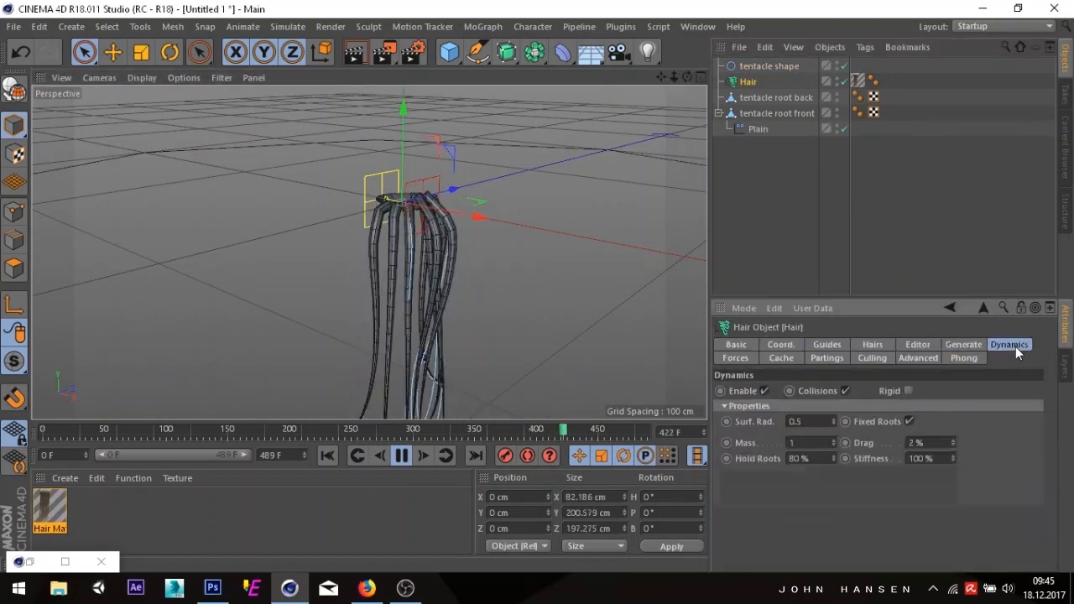
click(821, 423)
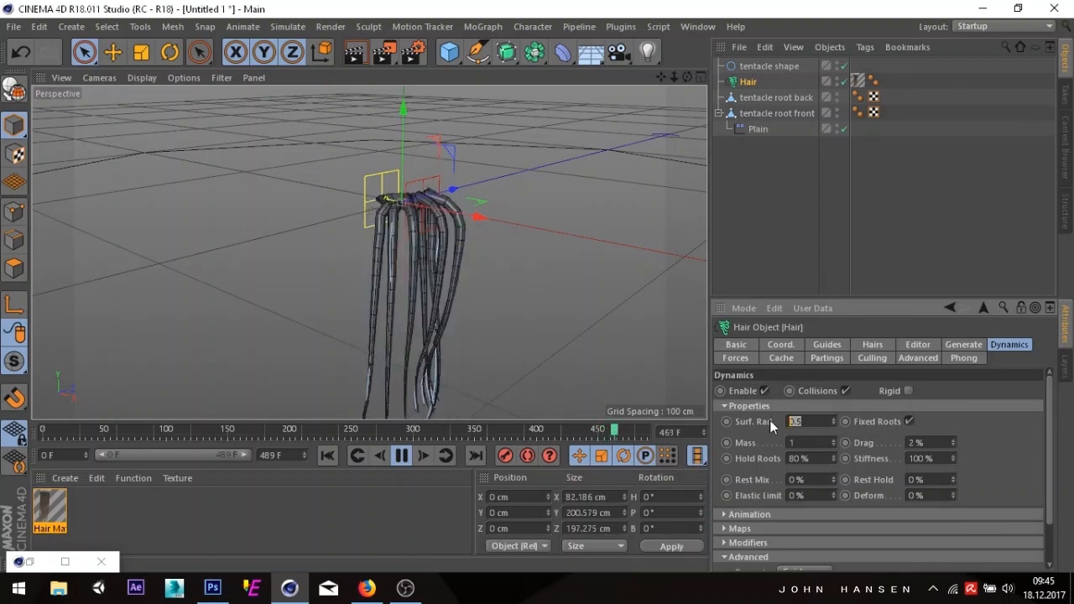
text(4)
key(Return)
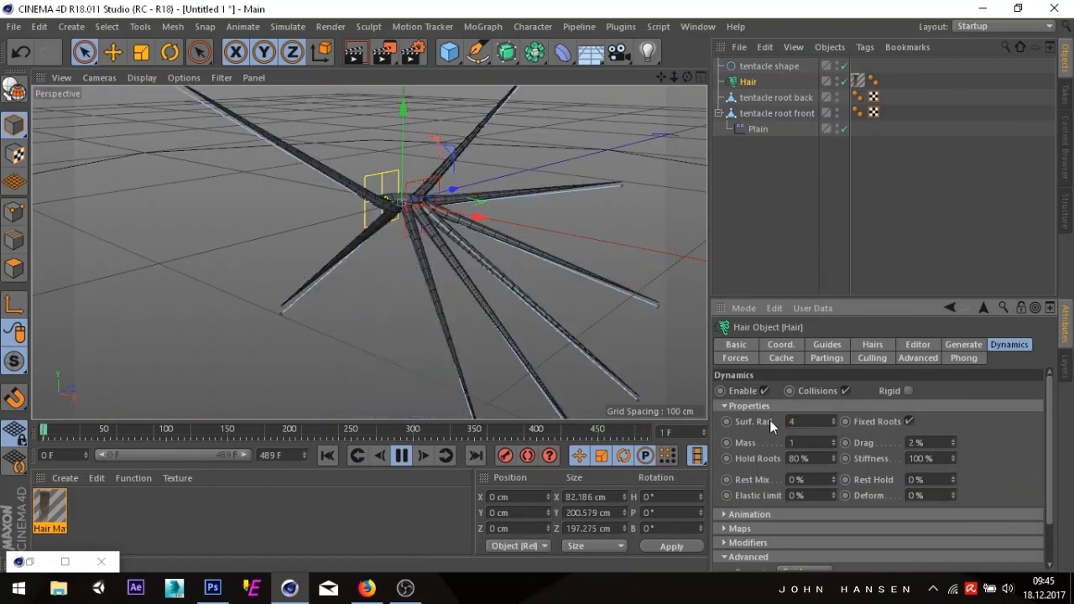
key(BackSpace)
text(3)
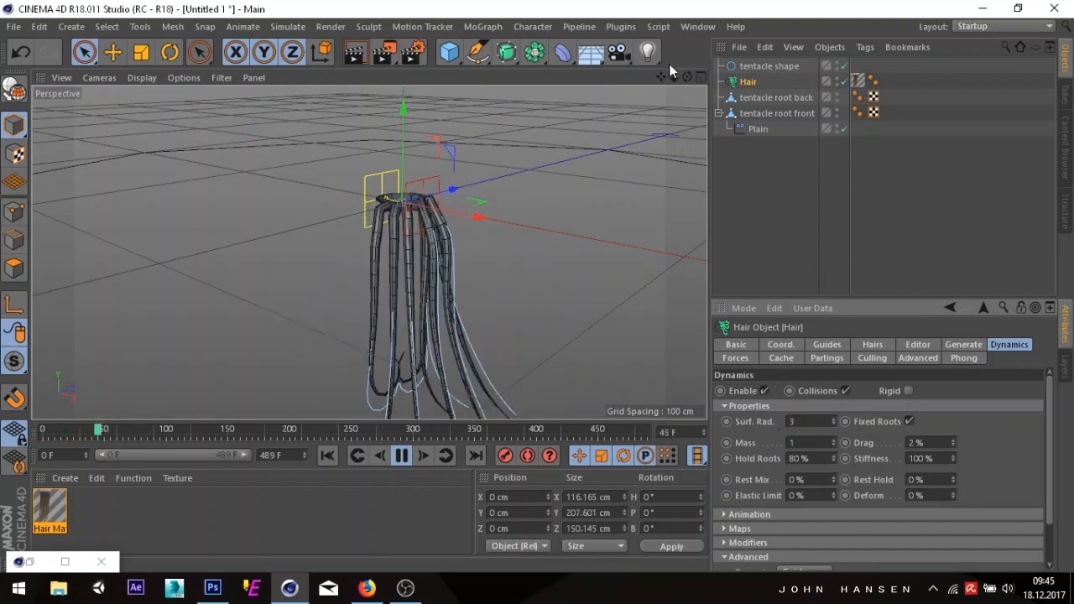
drag(660, 77, 369, 252)
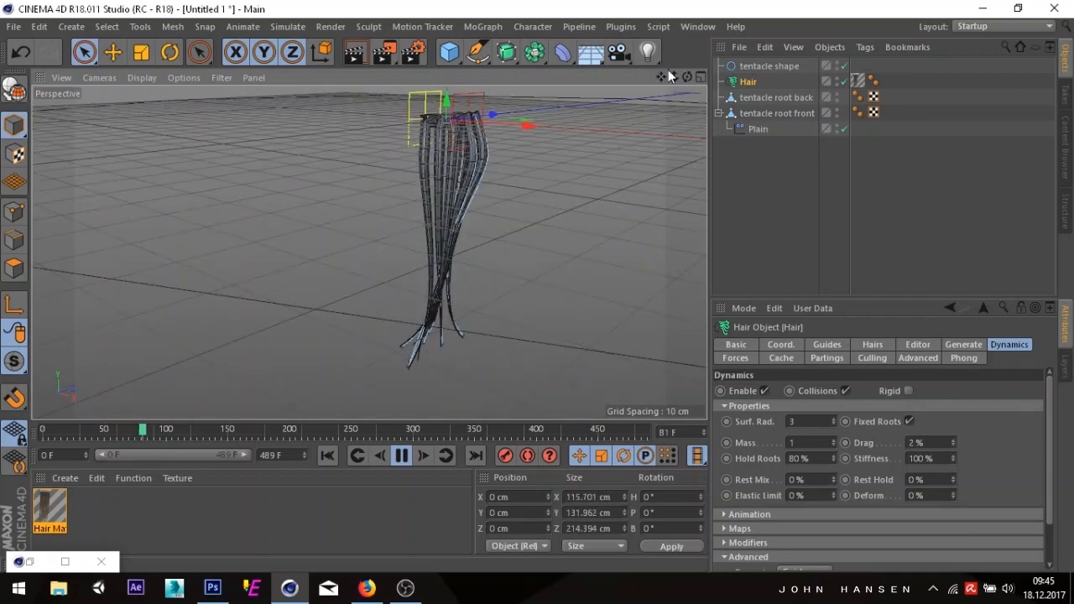
click(405, 456)
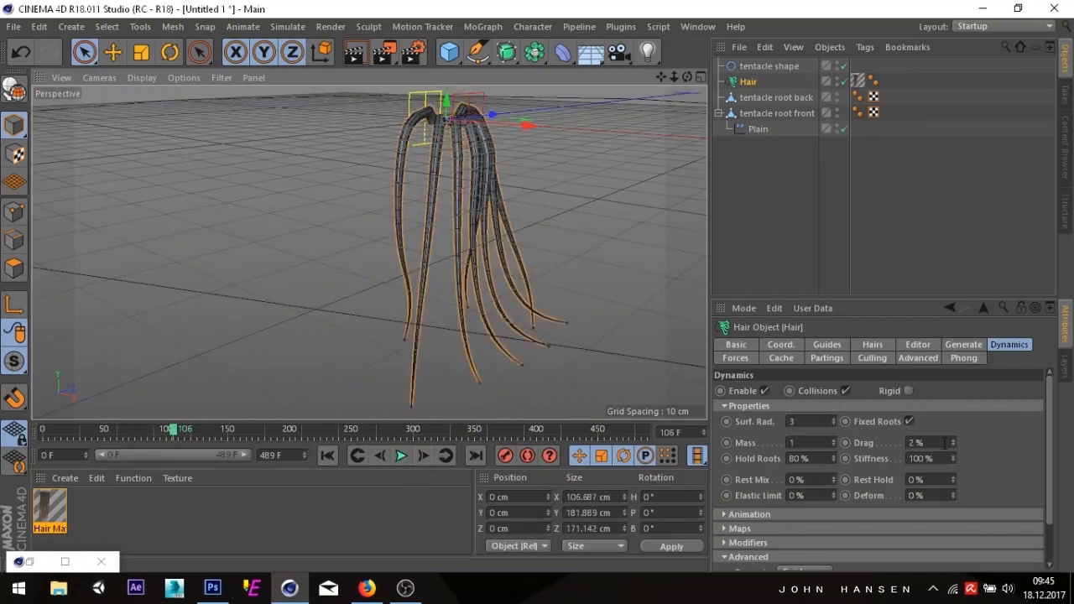
- Set the hair dynamics drag to 10% and preview the tentacle motion
click(945, 442)
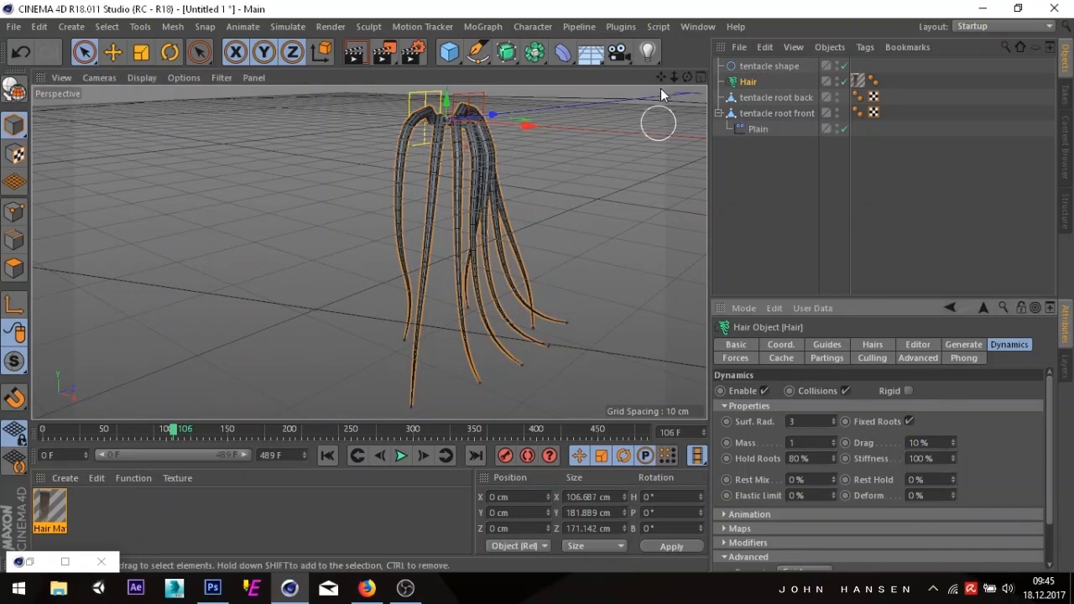
drag(661, 78, 369, 252)
drag(676, 78, 369, 252)
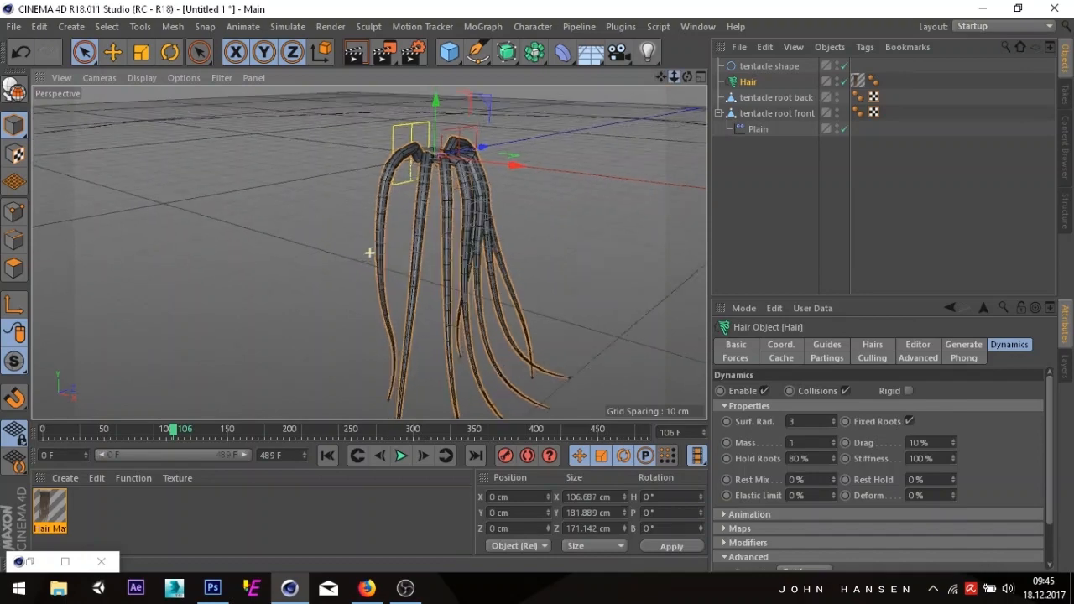
click(403, 456)
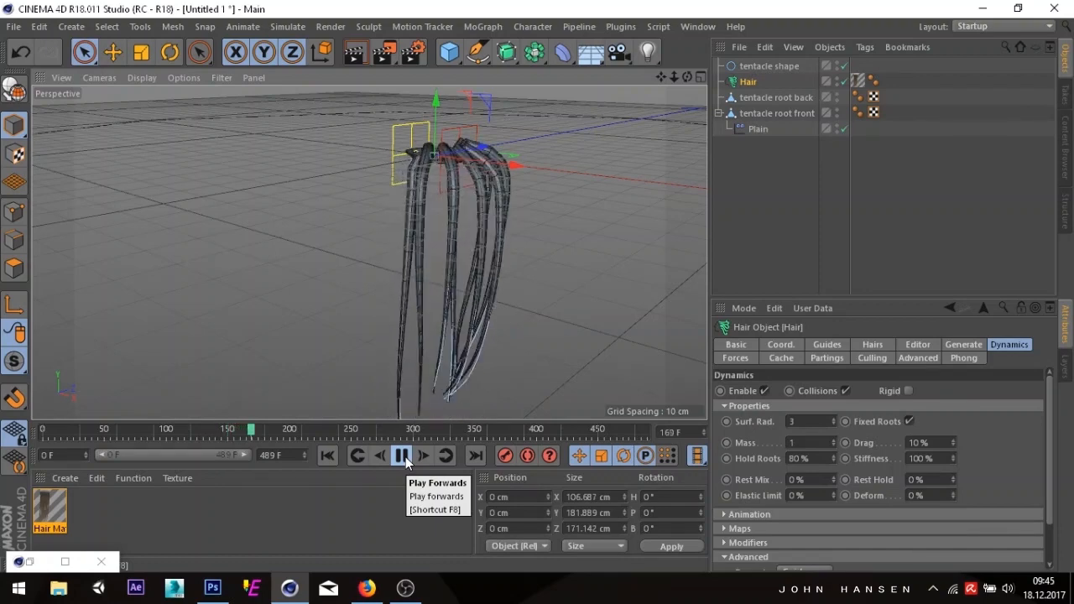
click(403, 456)
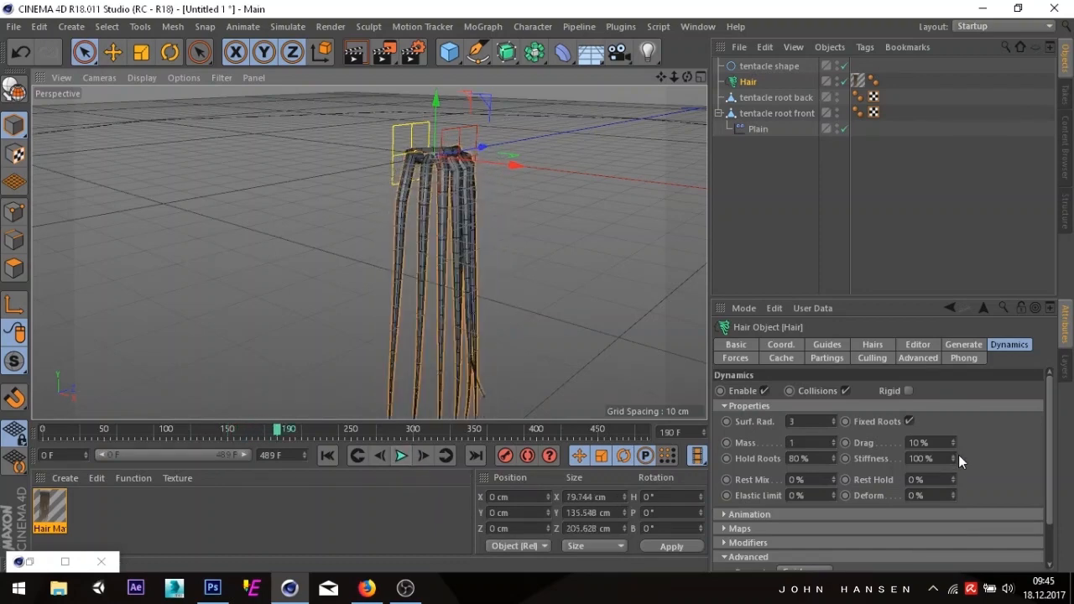
- Set the hair dynamics stiffness to 40% and restart playback
drag(938, 459, 842, 457)
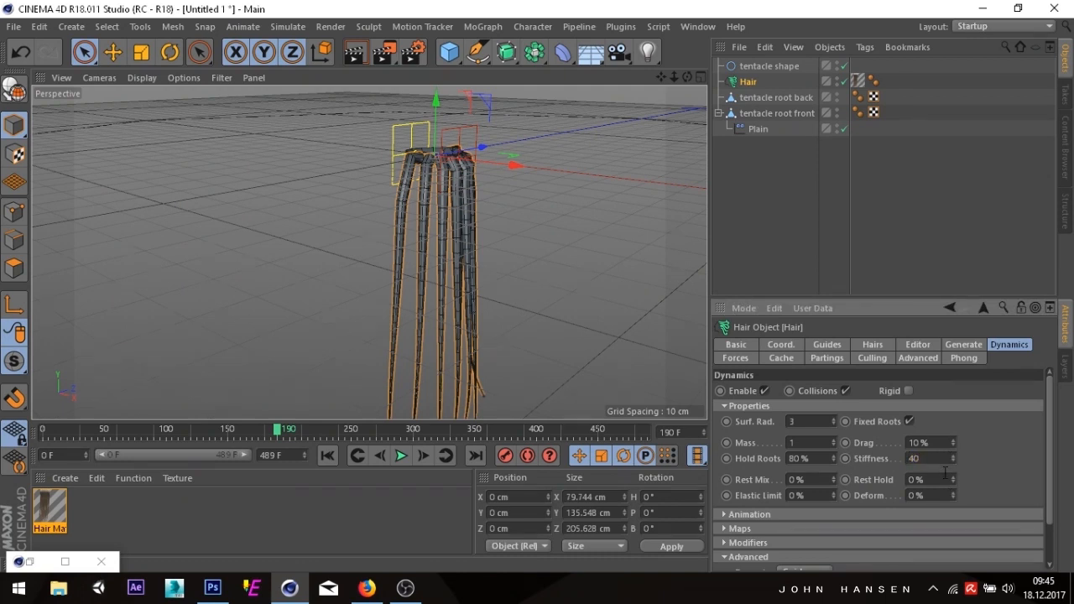
scroll(965, 470, down, 2)
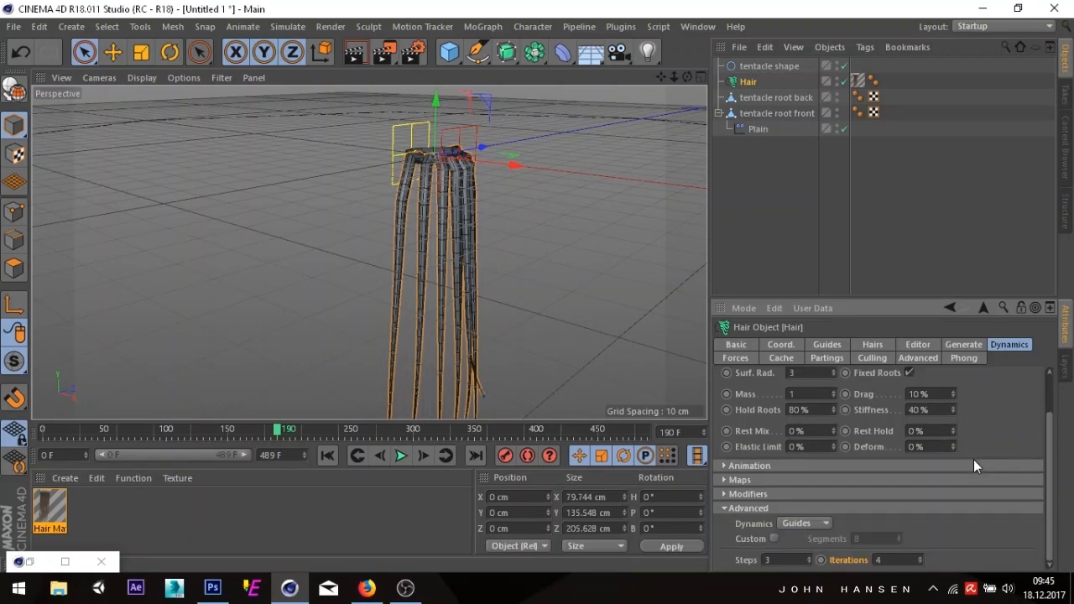
click(415, 457)
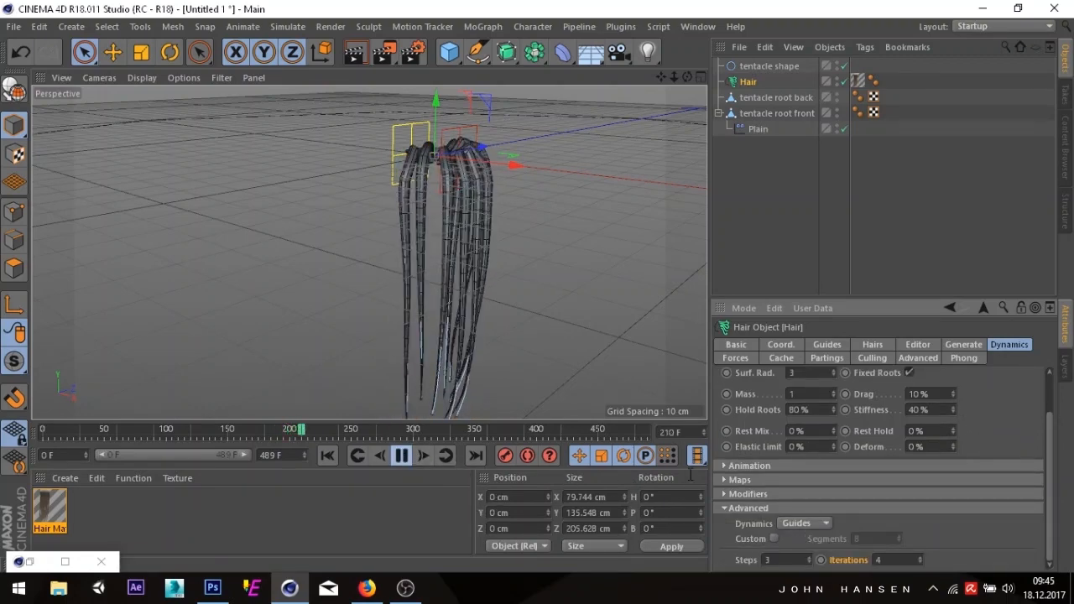
- Raise the advanced hair dynamics steps to 6, check the tentacles' motion and stop playback
click(808, 557)
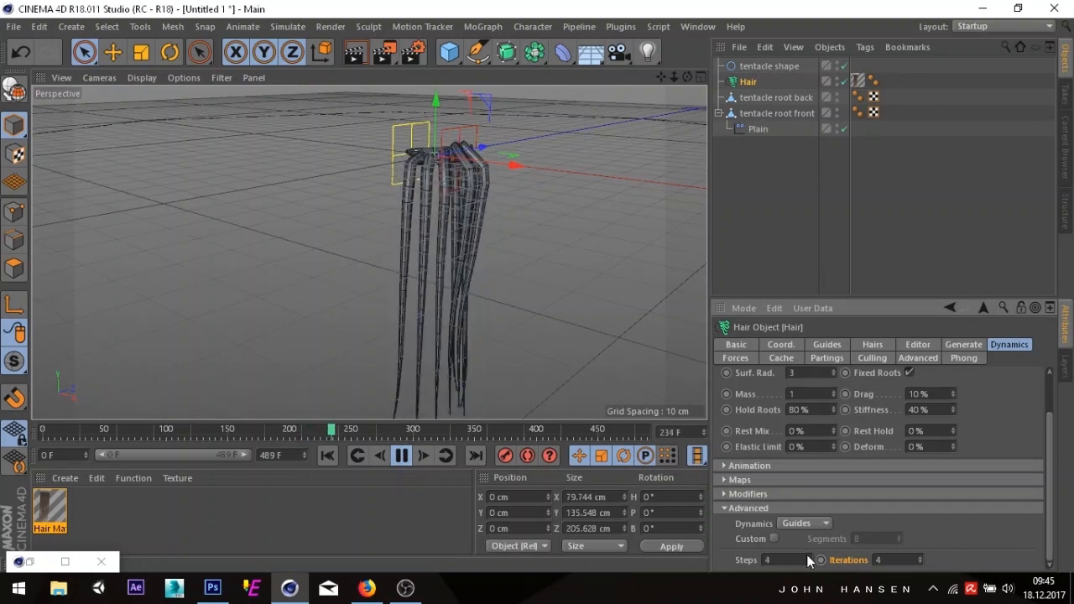
click(807, 558)
click(807, 558)
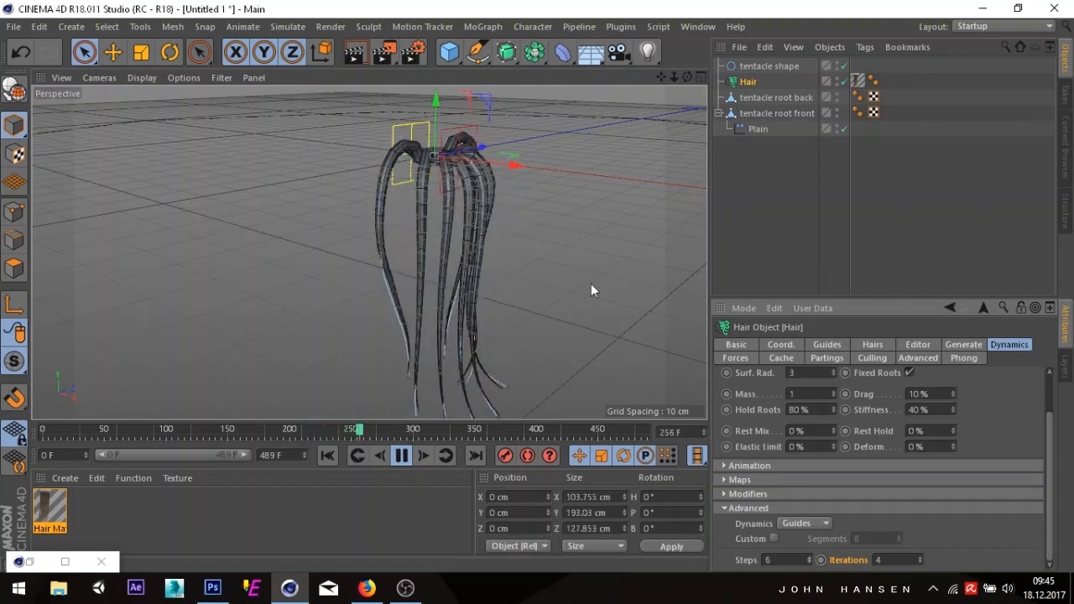
drag(663, 78, 646, 123)
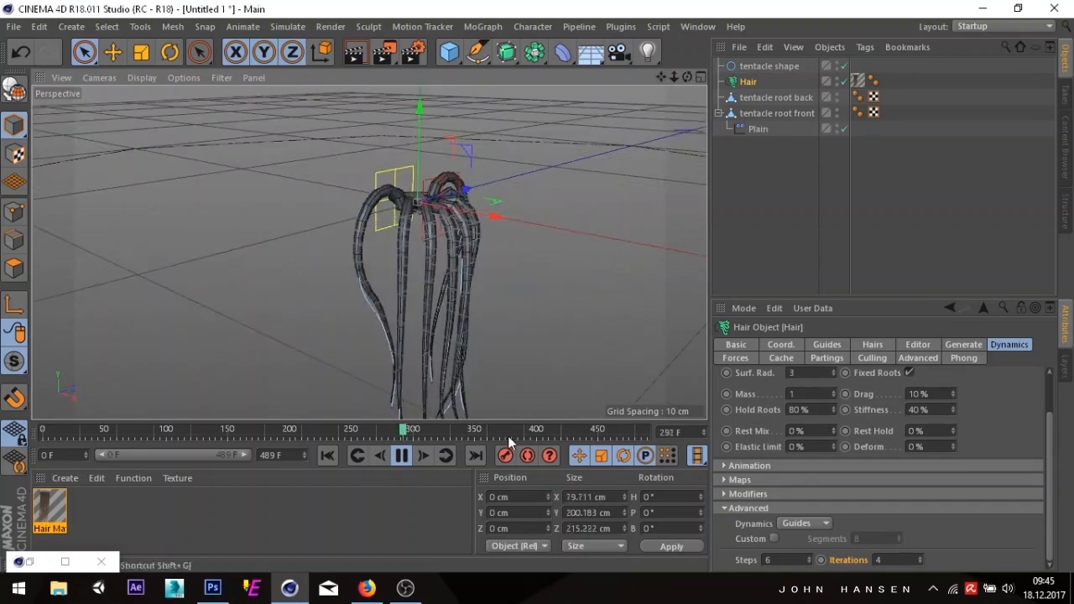
click(401, 455)
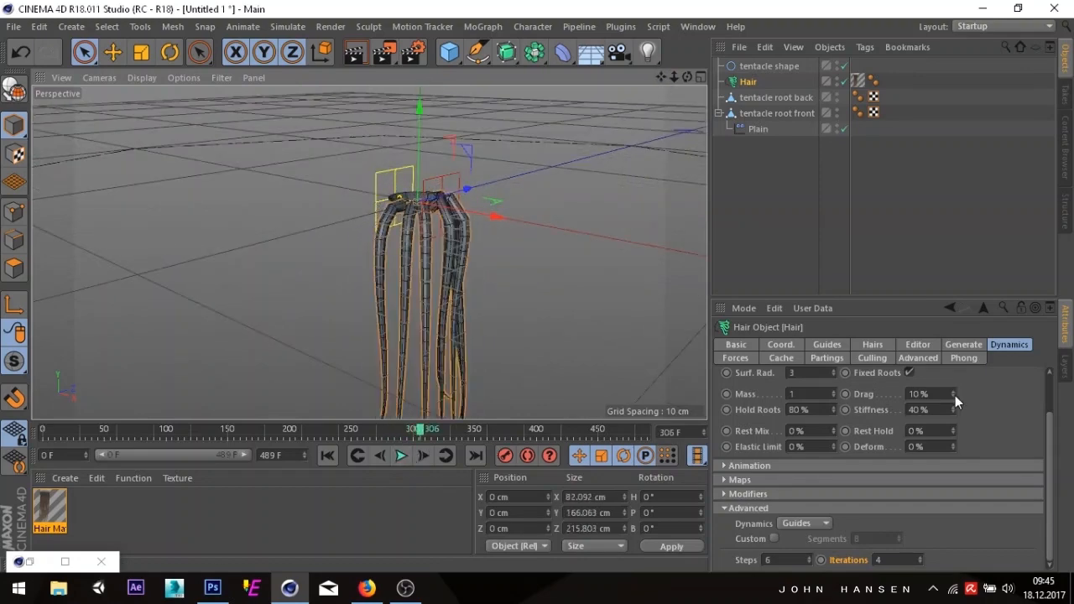
- Close the leftover Material Editor window and set the hair dynamics rest hold to 26%
click(65, 561)
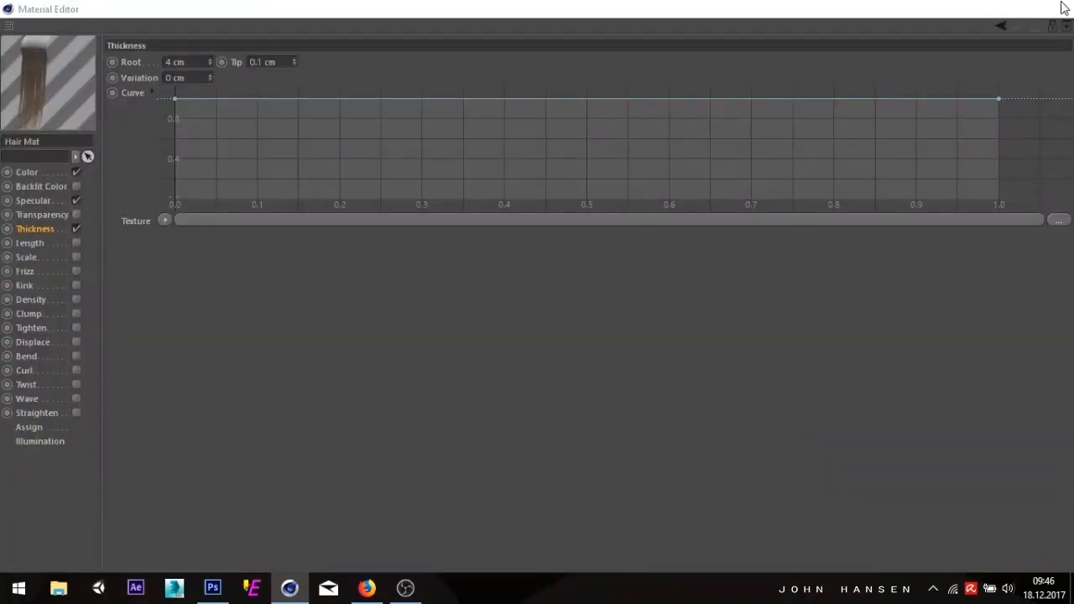
click(1054, 8)
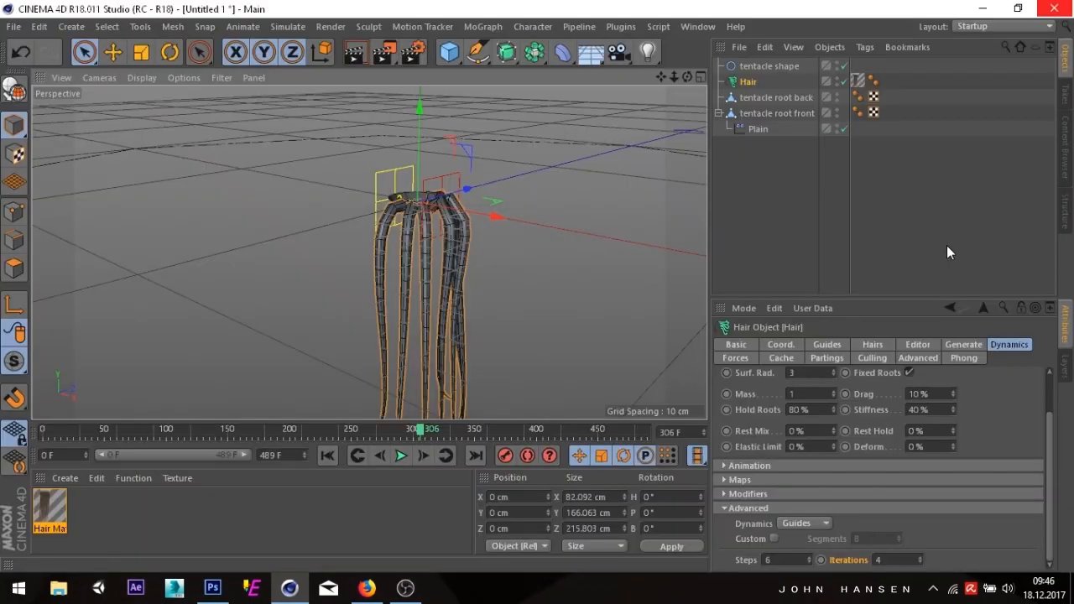
click(946, 429)
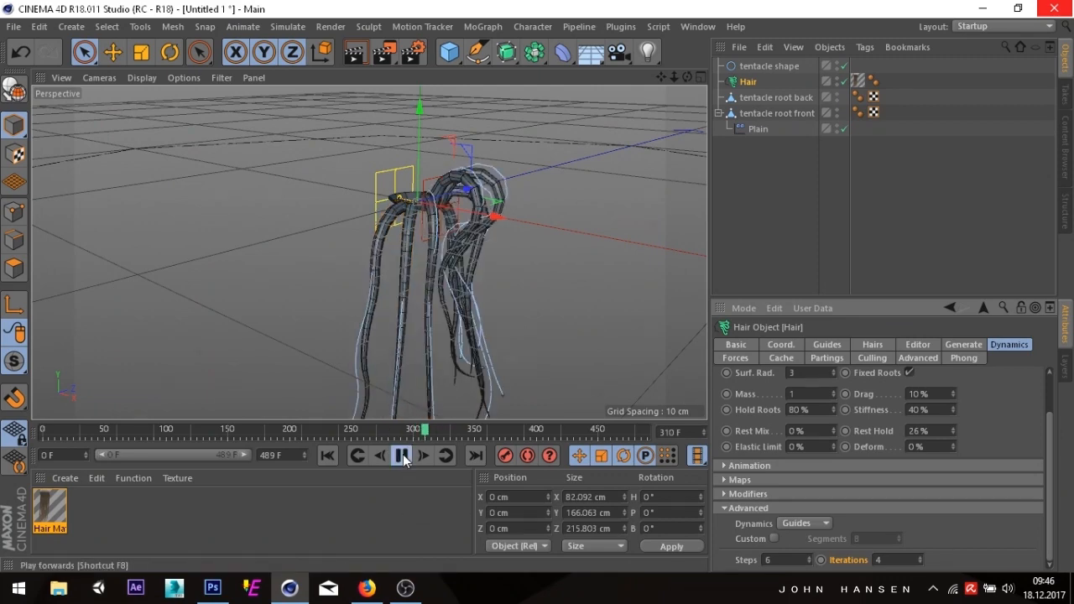
- Check the tentacles' motion from several angles during playback and stop the animation
scroll(374, 225, down, 3)
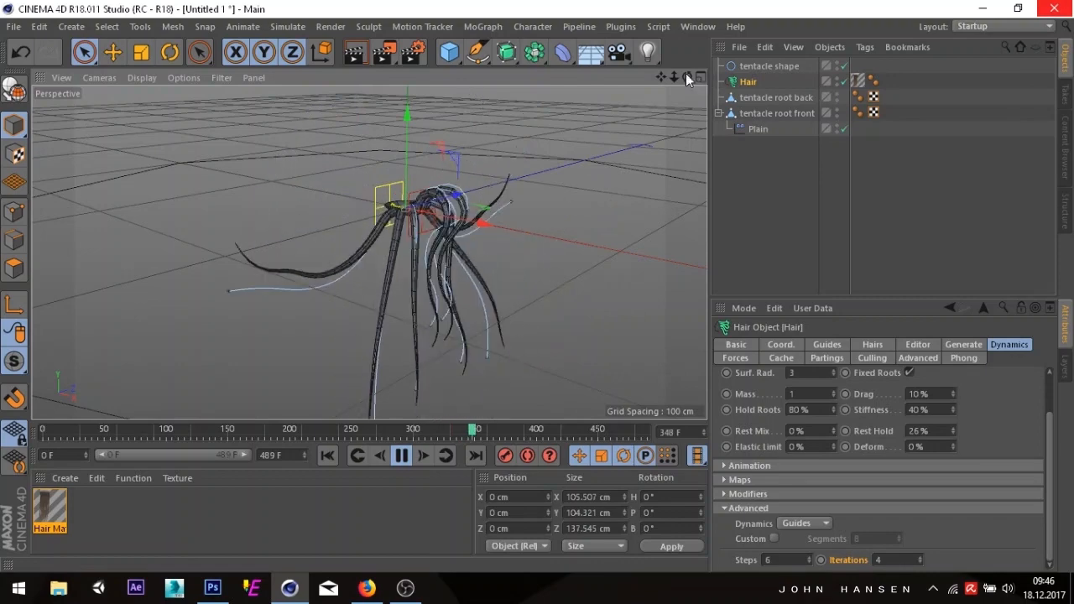
drag(686, 77, 496, 54)
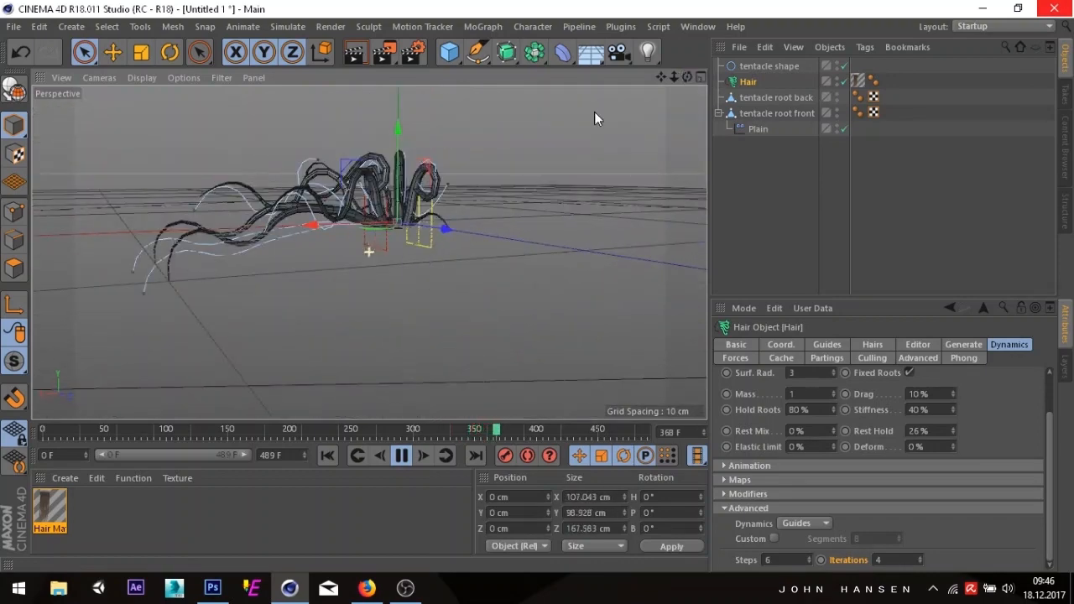
scroll(385, 220, up, 3)
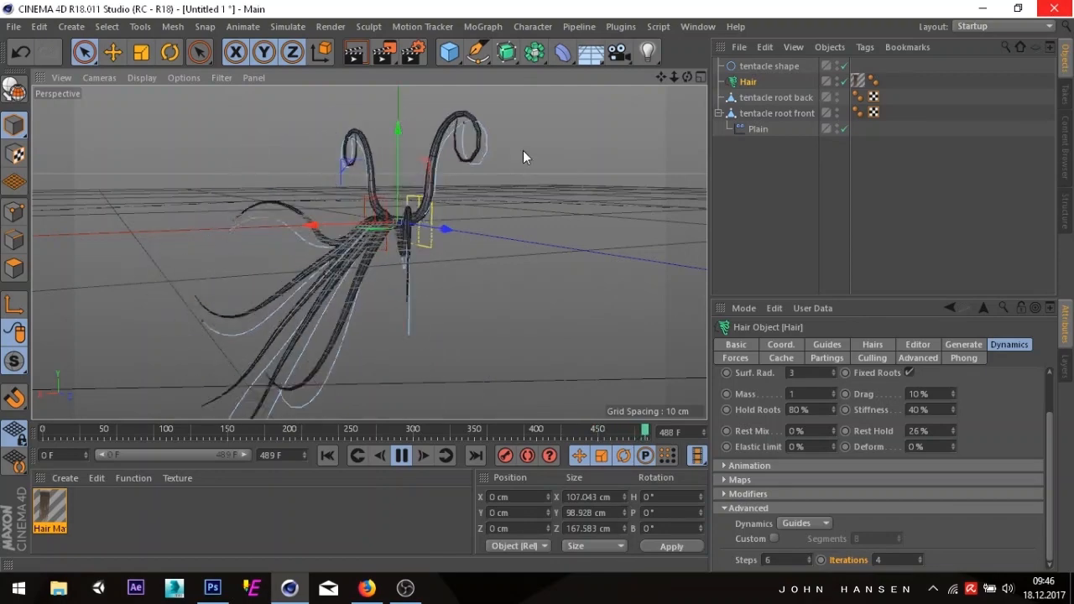
drag(689, 76, 635, 144)
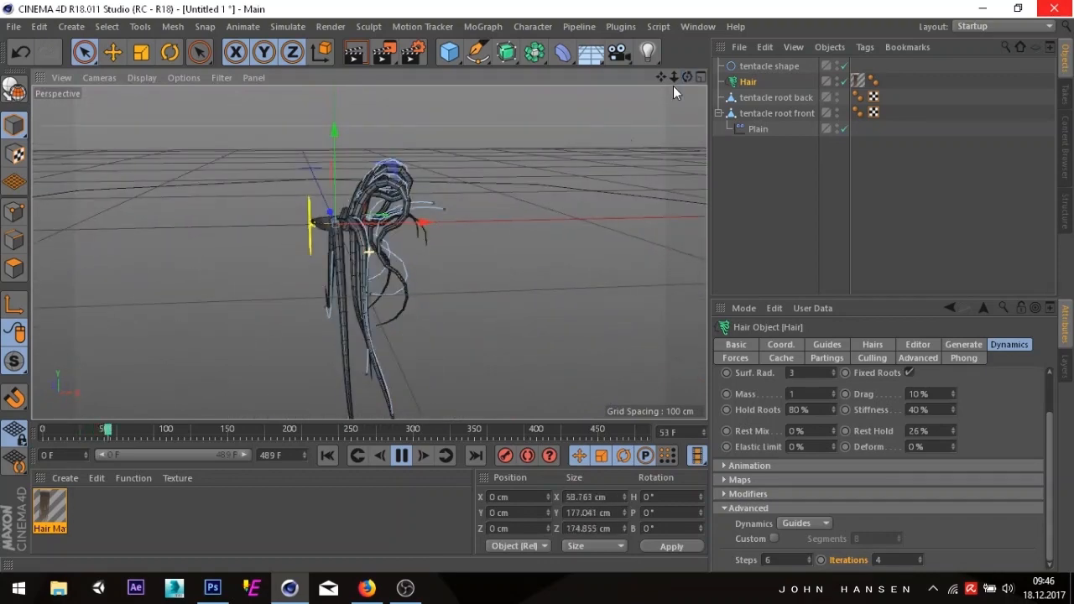
click(401, 455)
scroll(383, 266, down, 4)
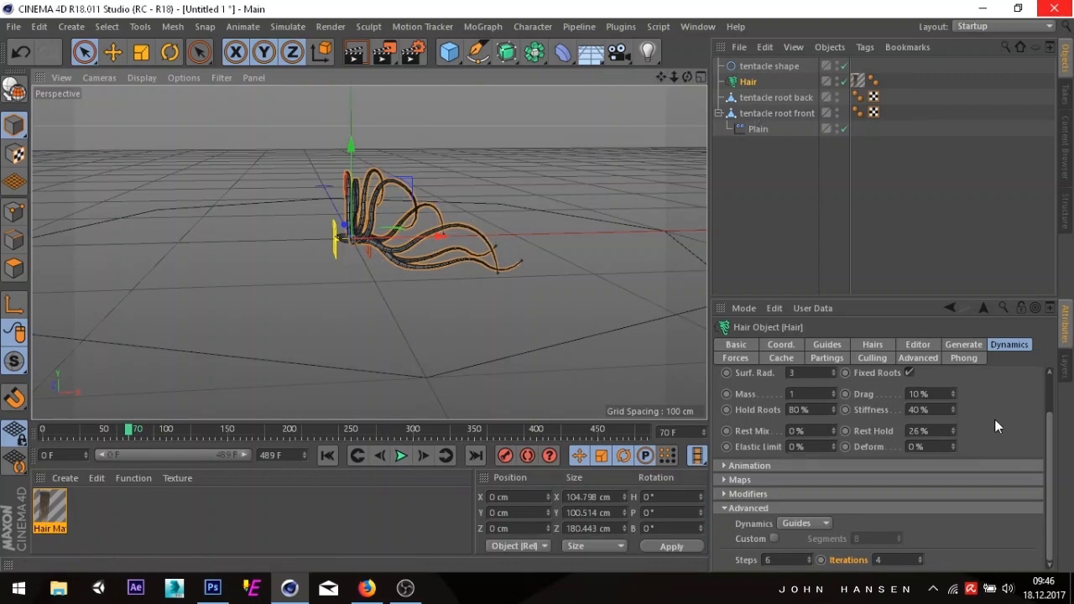
- Set the Hair object's gravity force to -10 and preview the tentacle motion
click(727, 360)
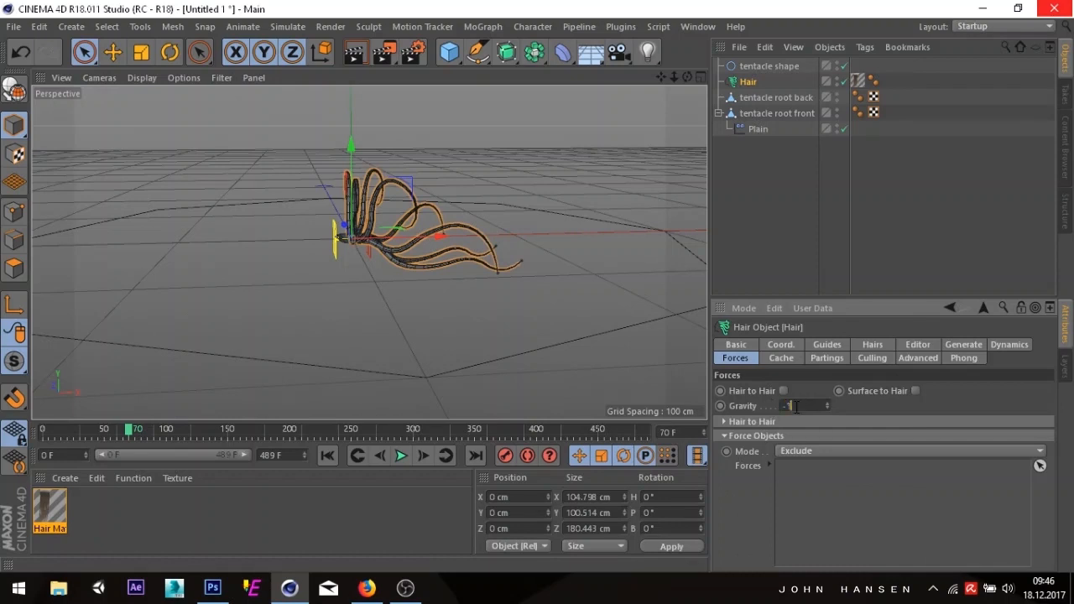
click(403, 455)
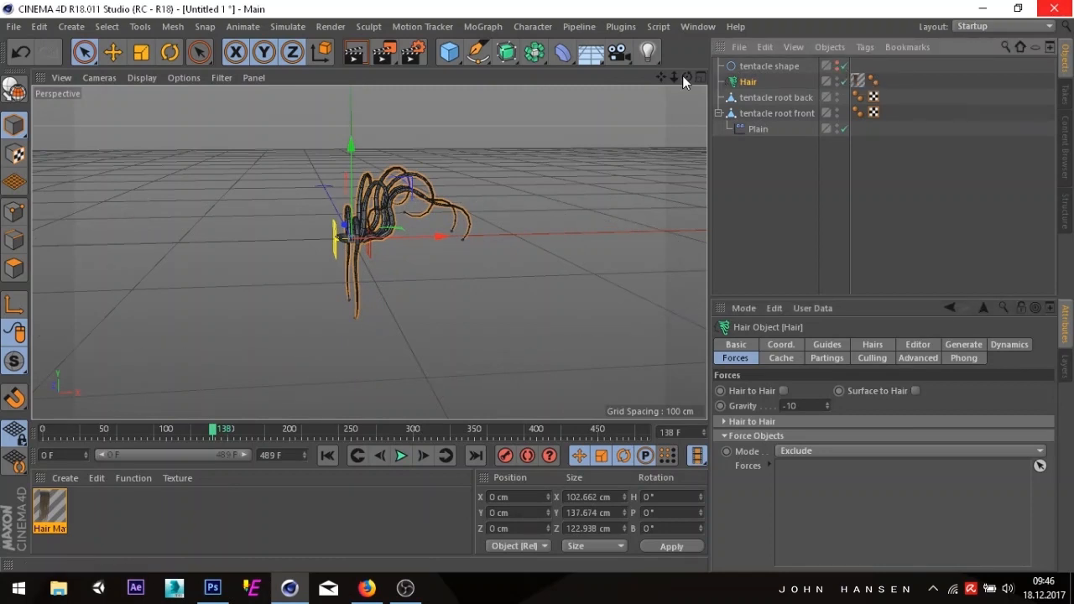
drag(685, 77, 669, 105)
- Add a Plane as a floor, scale it to about 230 cm square and lower it to about -22.5 cm in Y
click(460, 61)
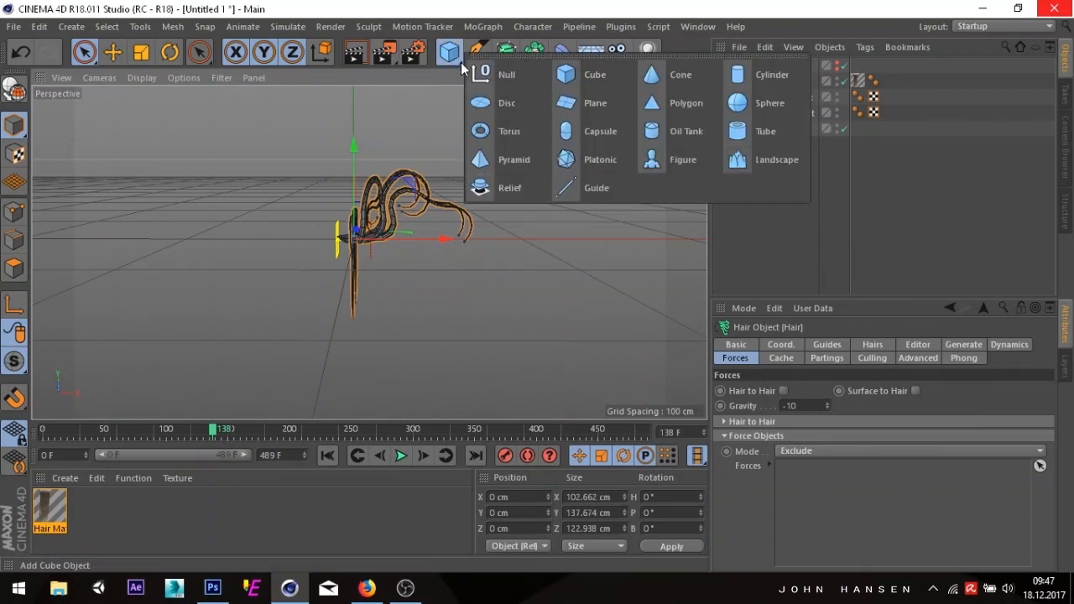
click(568, 108)
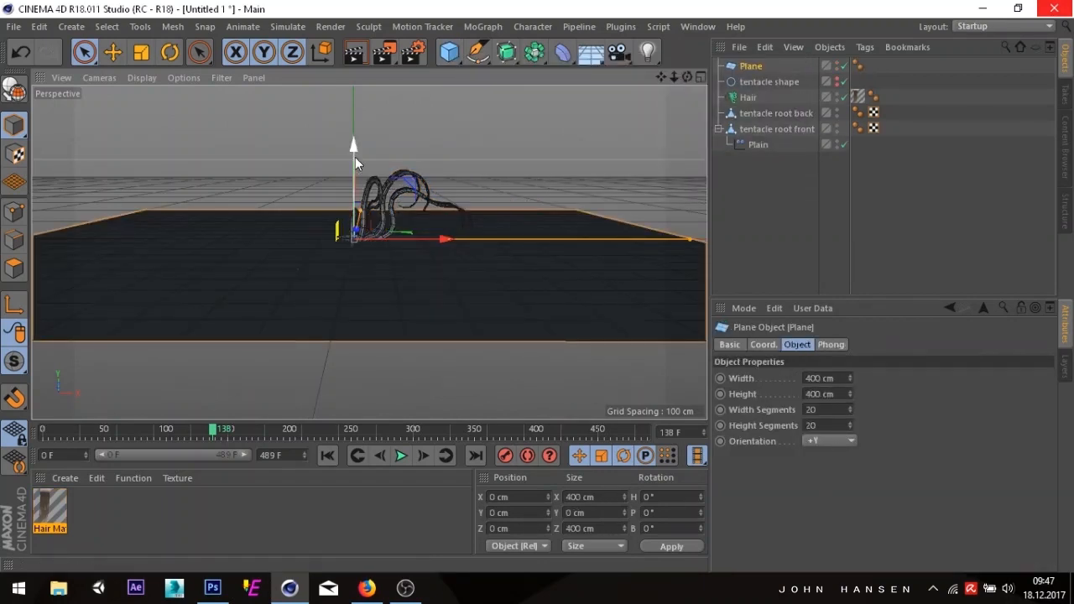
drag(355, 157, 367, 199)
click(139, 56)
drag(343, 134, 98, 215)
drag(96, 225, 92, 220)
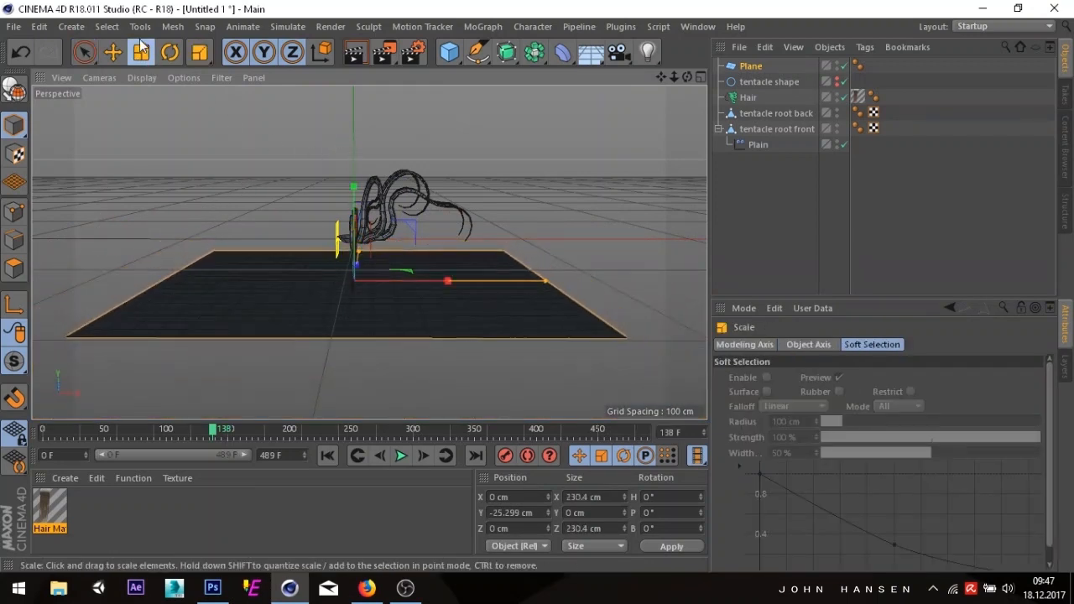
click(114, 52)
drag(356, 192, 356, 187)
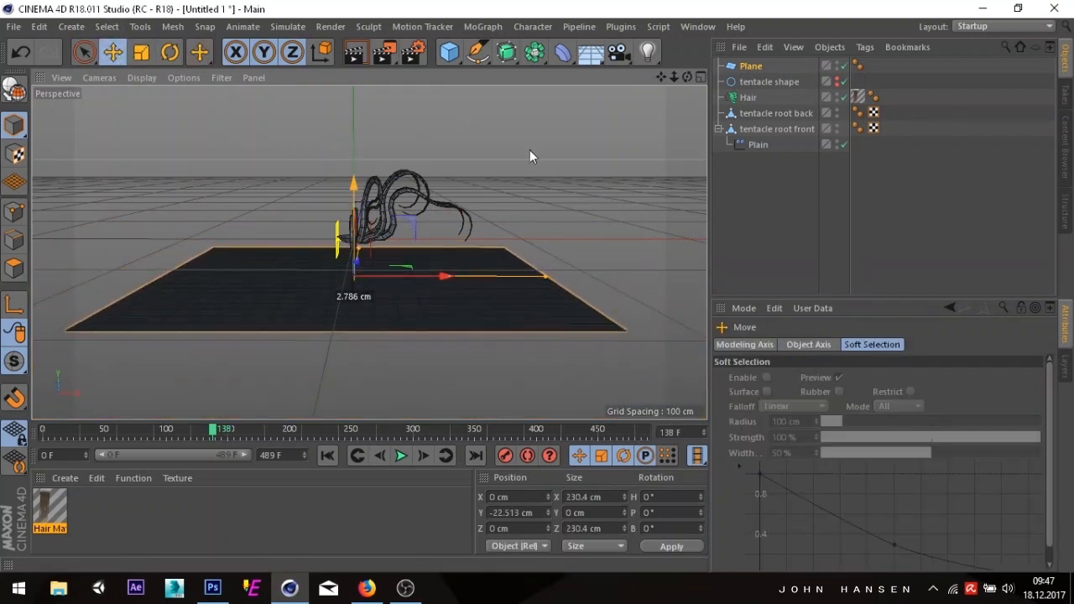
- Add a Hair Collider tag to the Plane
drag(687, 78, 720, 80)
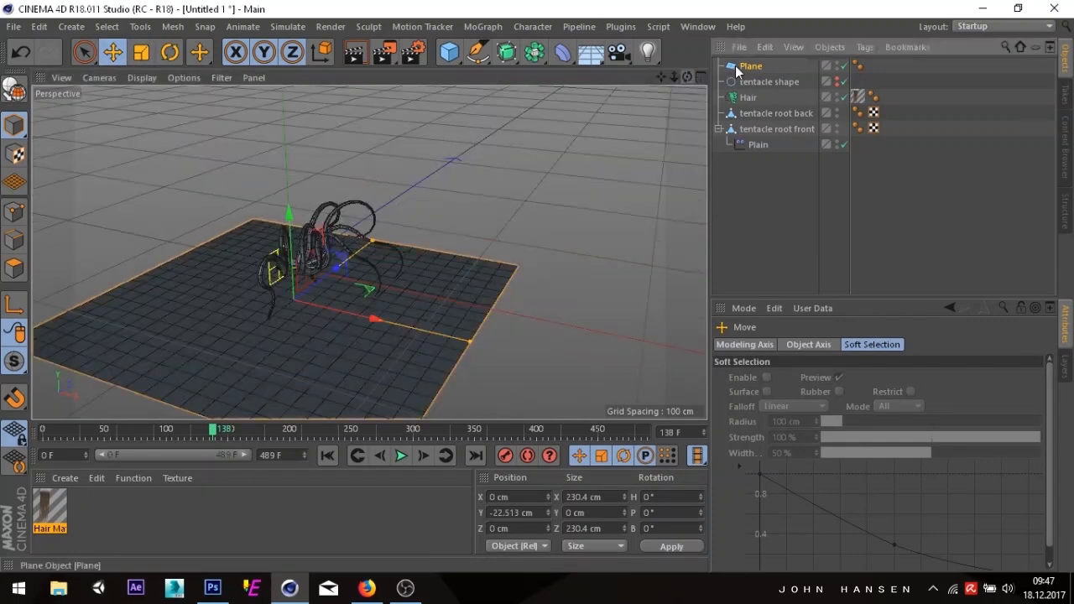
right_click(737, 66)
mouse_move(740, 52)
mouse_move(785, 67)
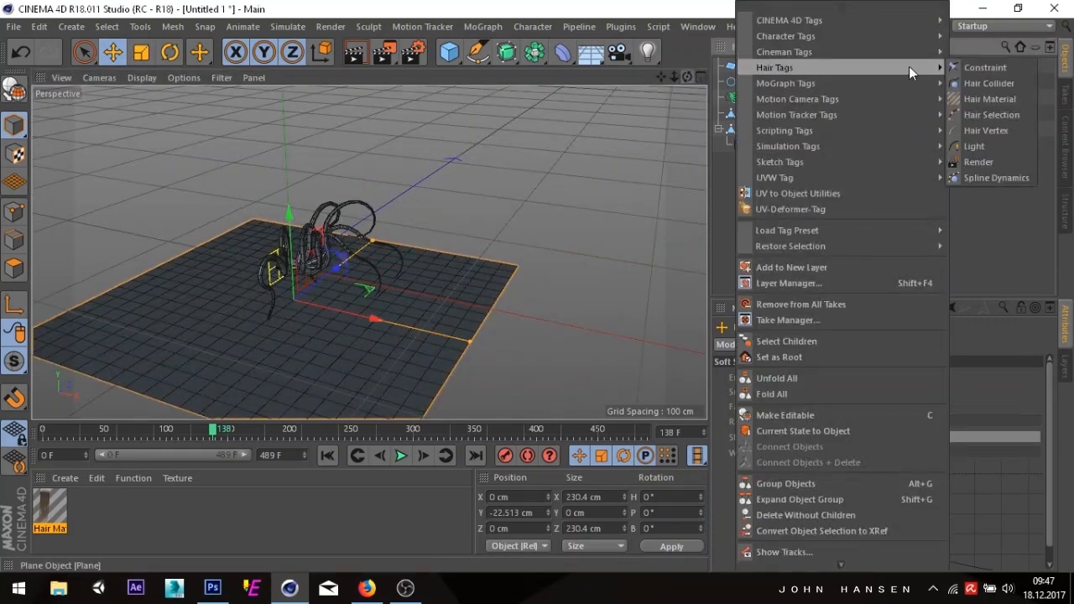
click(983, 84)
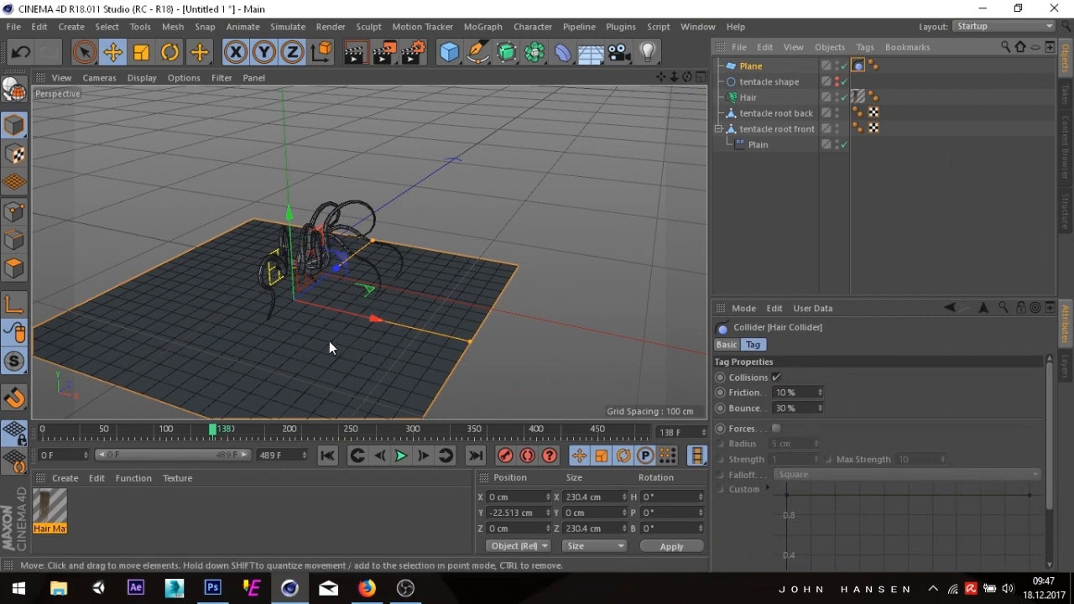
- Play the animation to check the floor collision and shift the Plane about 12 cm along X
scroll(286, 293, up, 5)
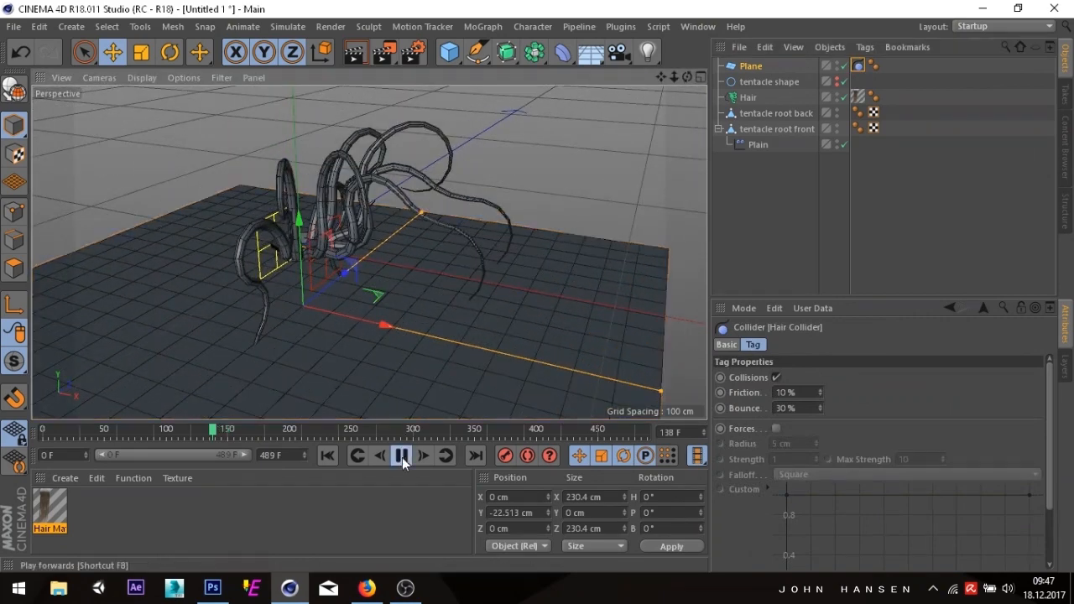
click(402, 455)
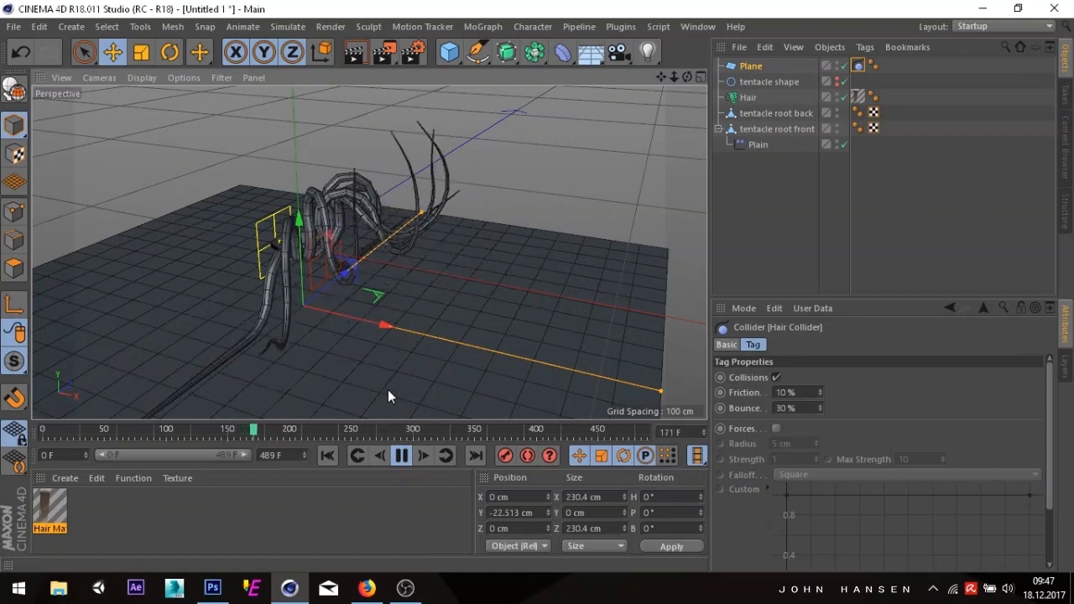
scroll(387, 385, down, 5)
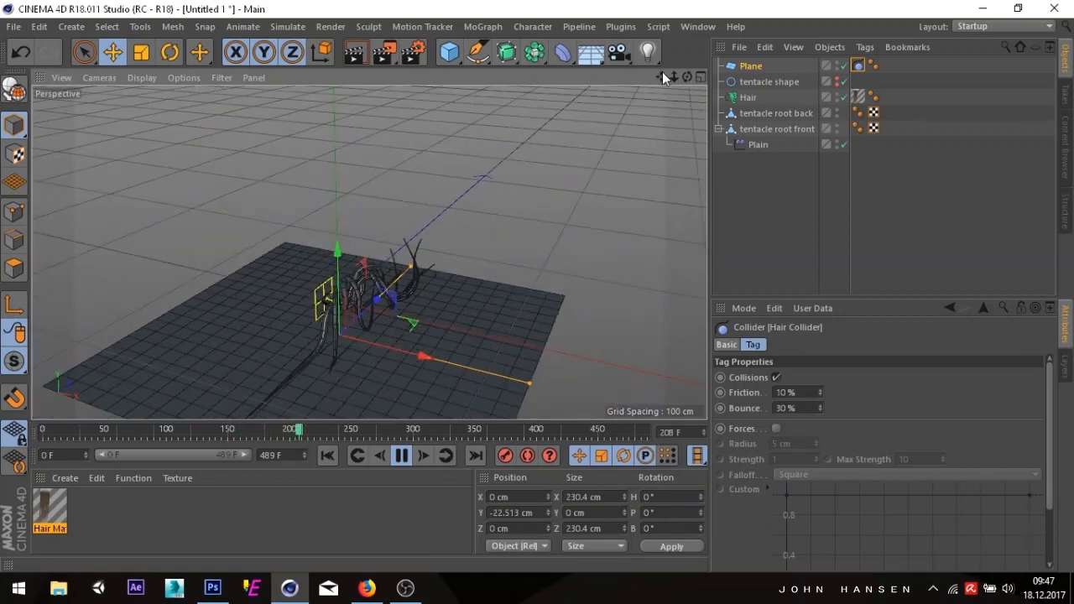
drag(662, 76, 665, 67)
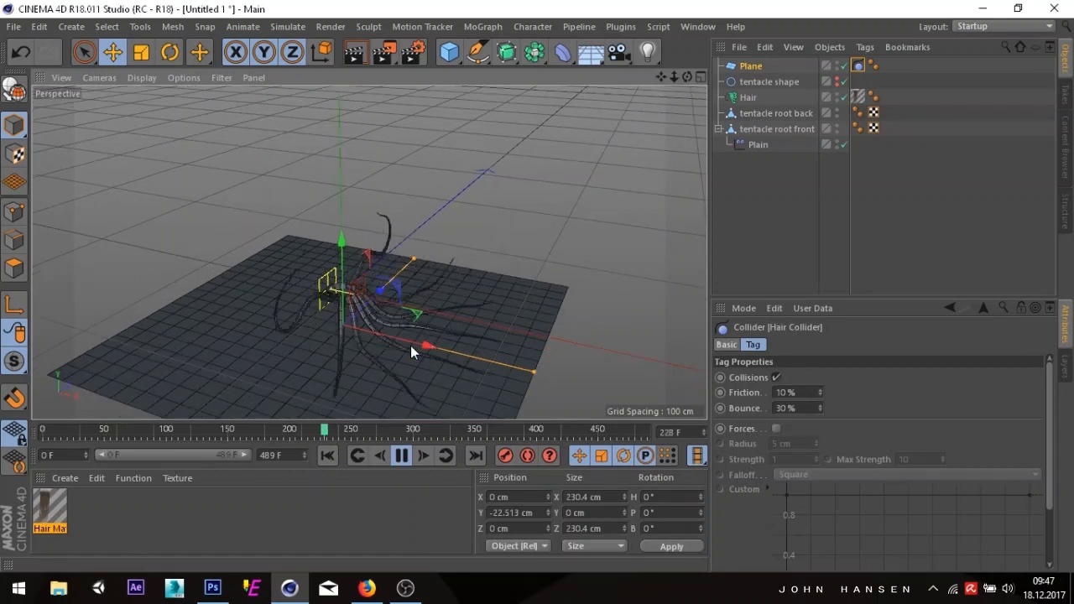
drag(411, 345, 453, 344)
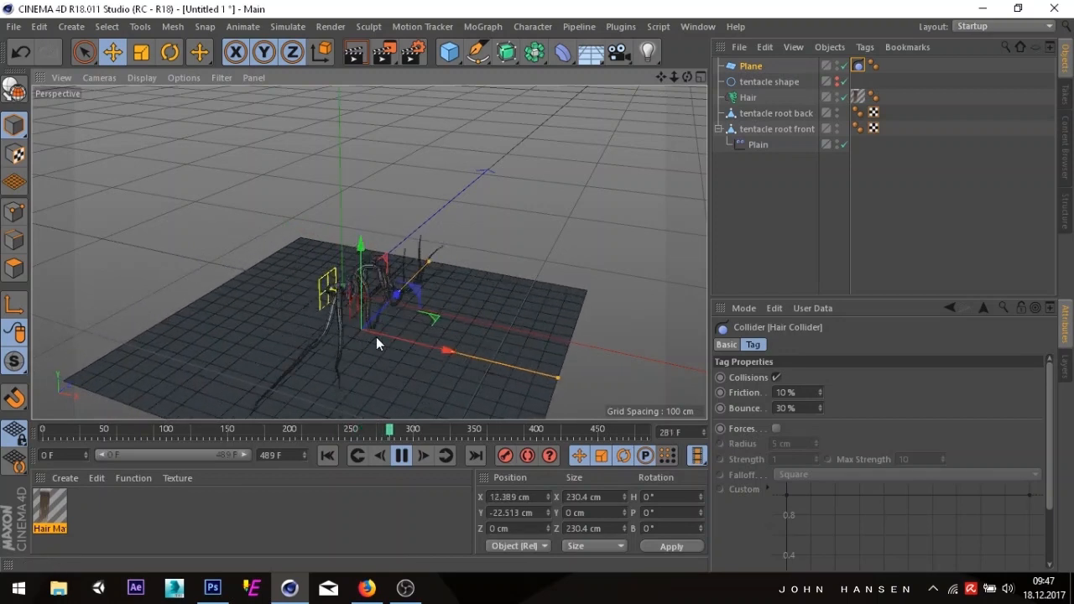
- Set the Plane's Hair Collider bounce to 0% and friction to 100%, and stop playback
click(855, 67)
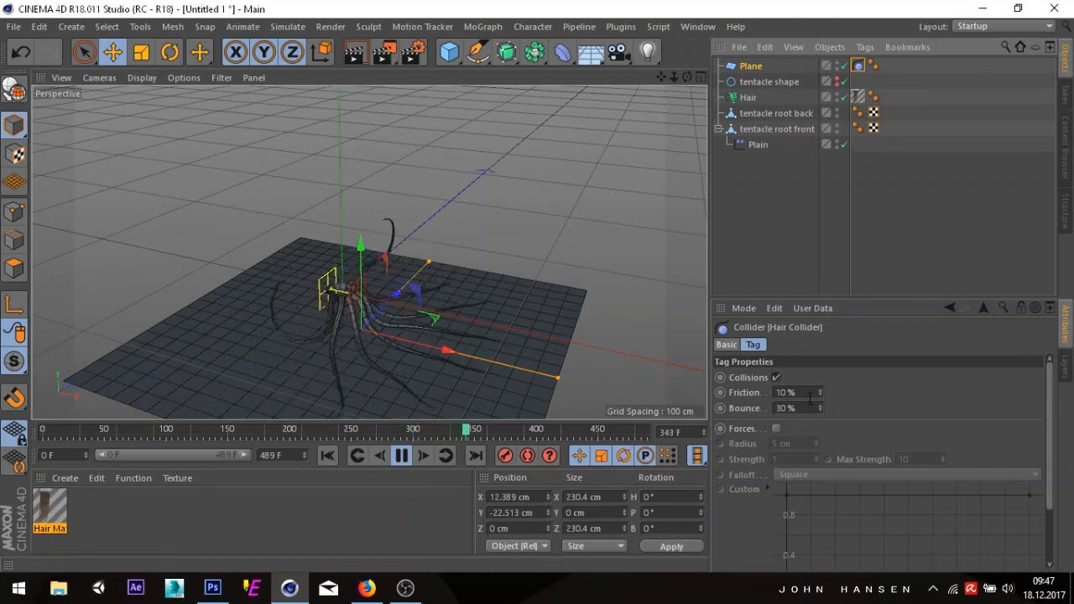
click(790, 408)
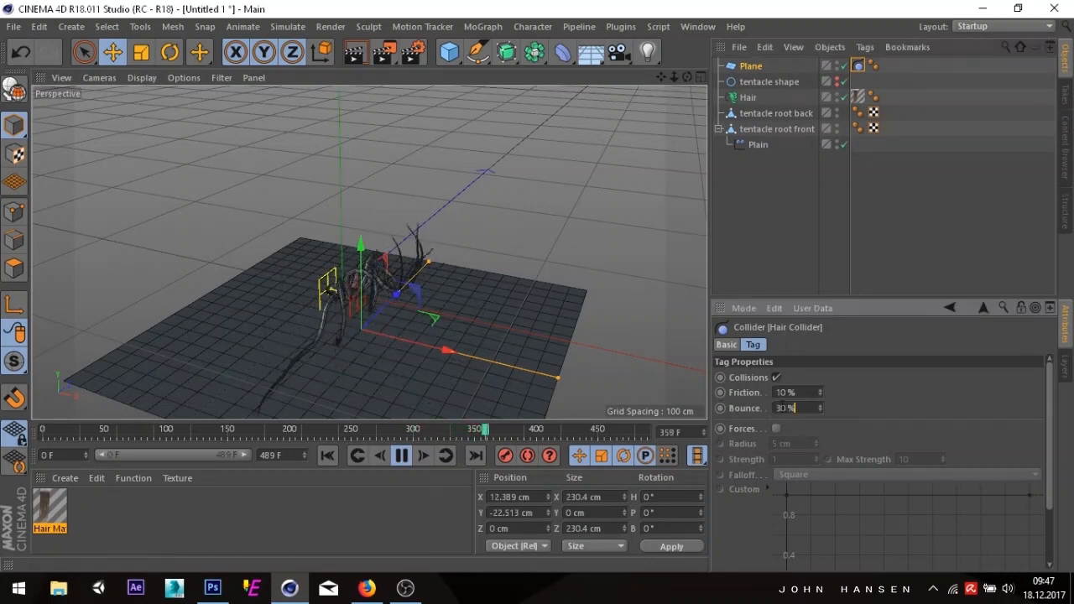
key(BackSpace)
key(BackSpace)
key(BackSpace)
key(BackSpace)
text(0)
key(Return)
double_click(795, 394)
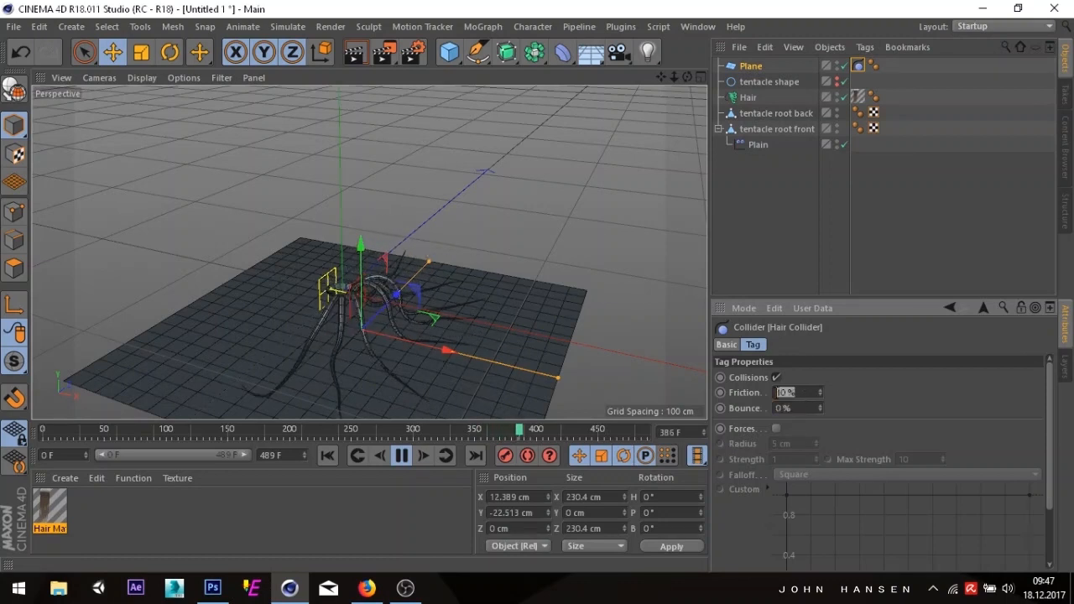
text(100)
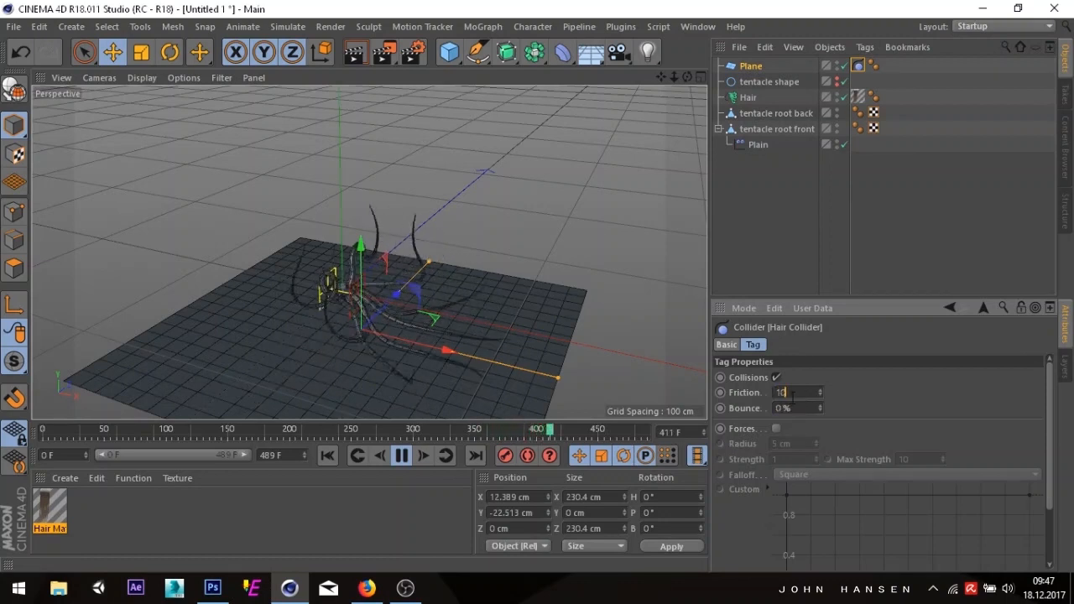
key(Return)
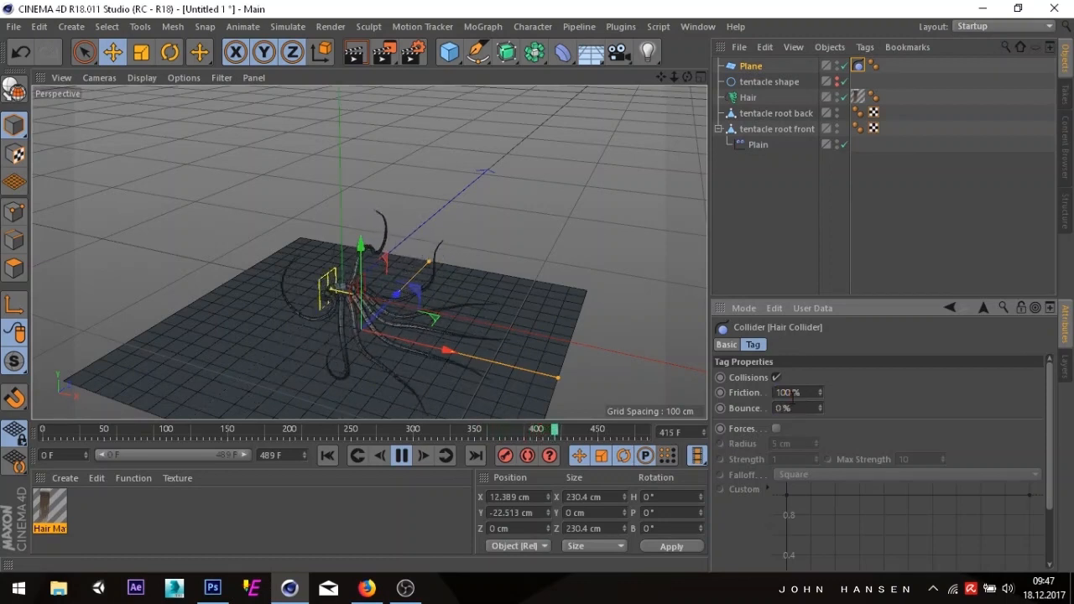
click(403, 454)
- Duplicate the Hair object in the scene hierarchy
drag(687, 77, 508, 134)
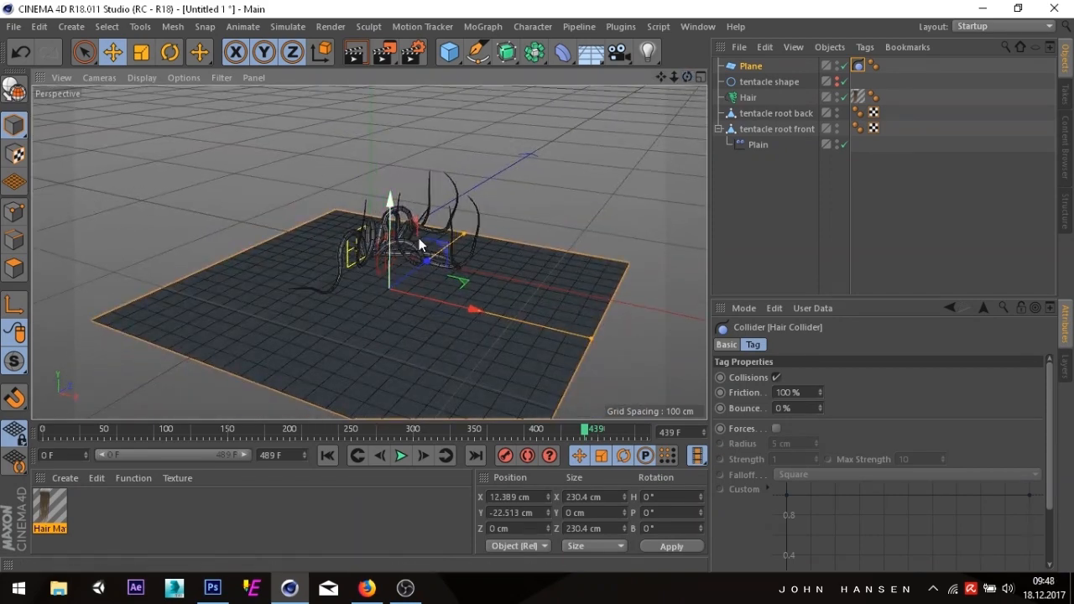
mouse_move(686, 77)
mouse_down()
mouse_move(634, 93)
mouse_move(700, 75)
mouse_move(681, 88)
mouse_move(676, 118)
mouse_move(672, 96)
mouse_move(367, 252)
mouse_move(663, 79)
mouse_move(602, 82)
mouse_move(681, 84)
mouse_up()
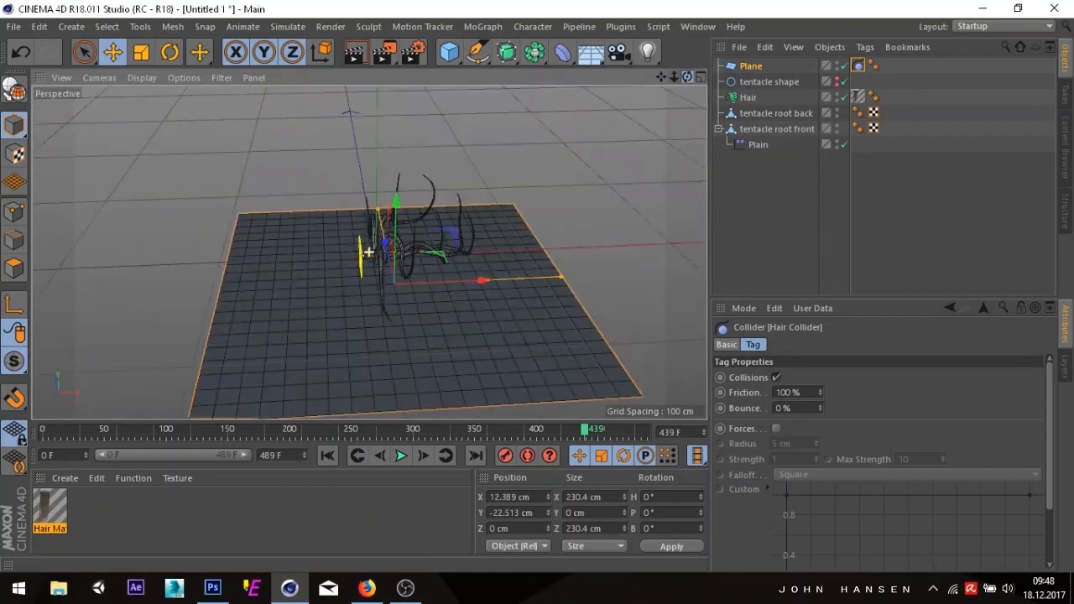
scroll(368, 252, up, 10)
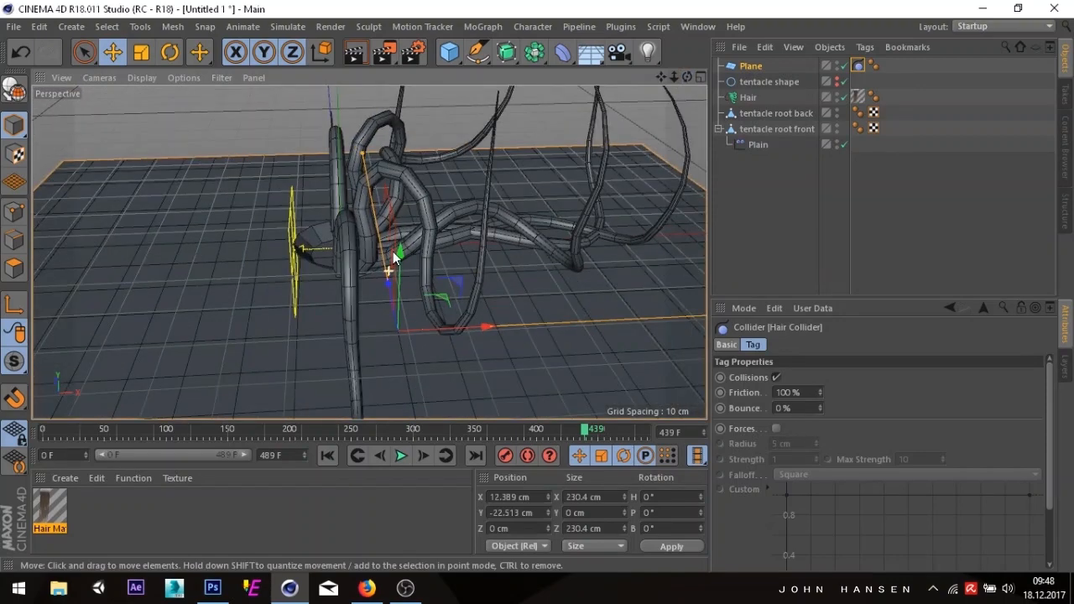
scroll(393, 254, down, 5)
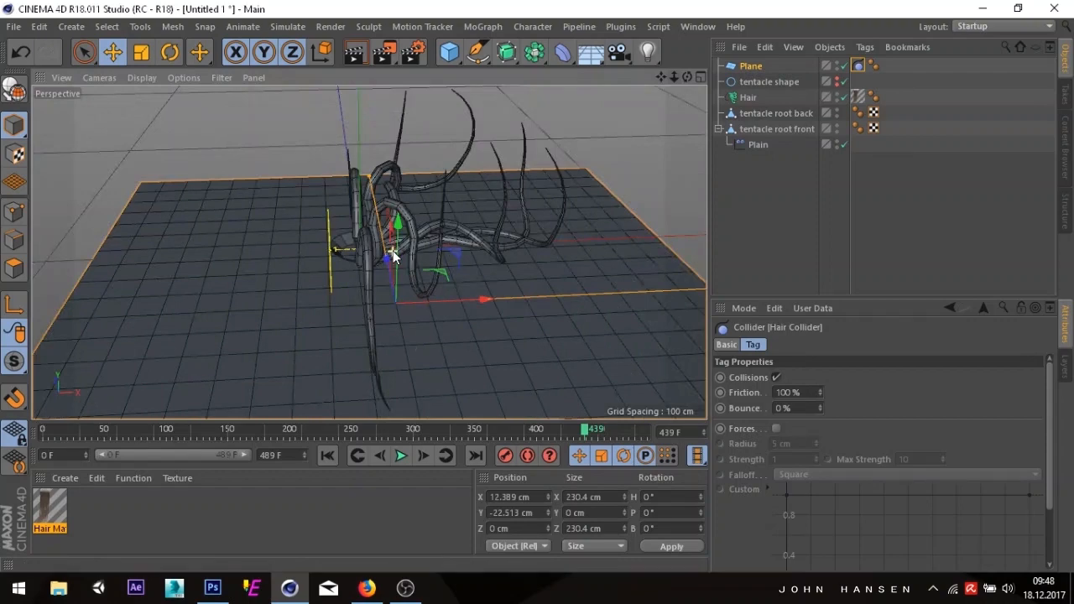
scroll(393, 253, down, 1)
click(755, 98)
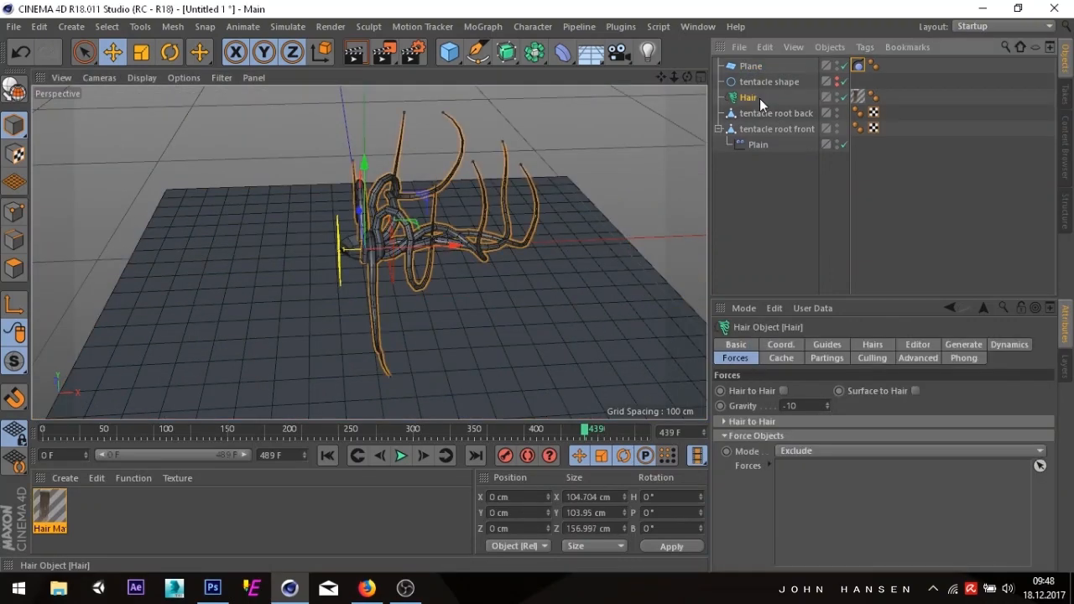
ctrl+drag(758, 98, 757, 90)
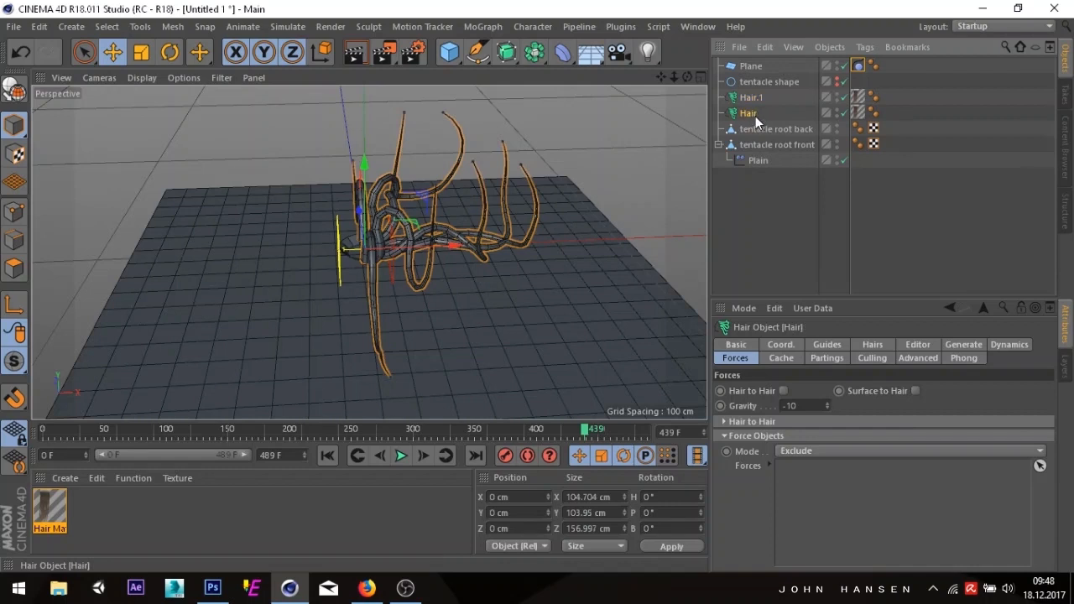
- Rename the original hair object to Hair front and its copy to Hair back
double_click(756, 117)
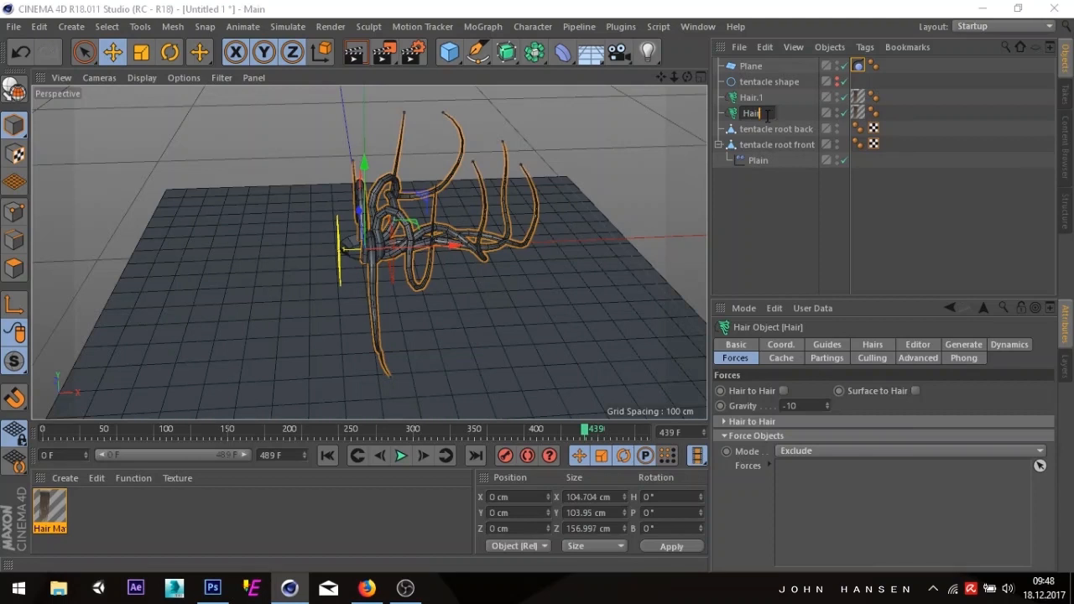
text(Hair front)
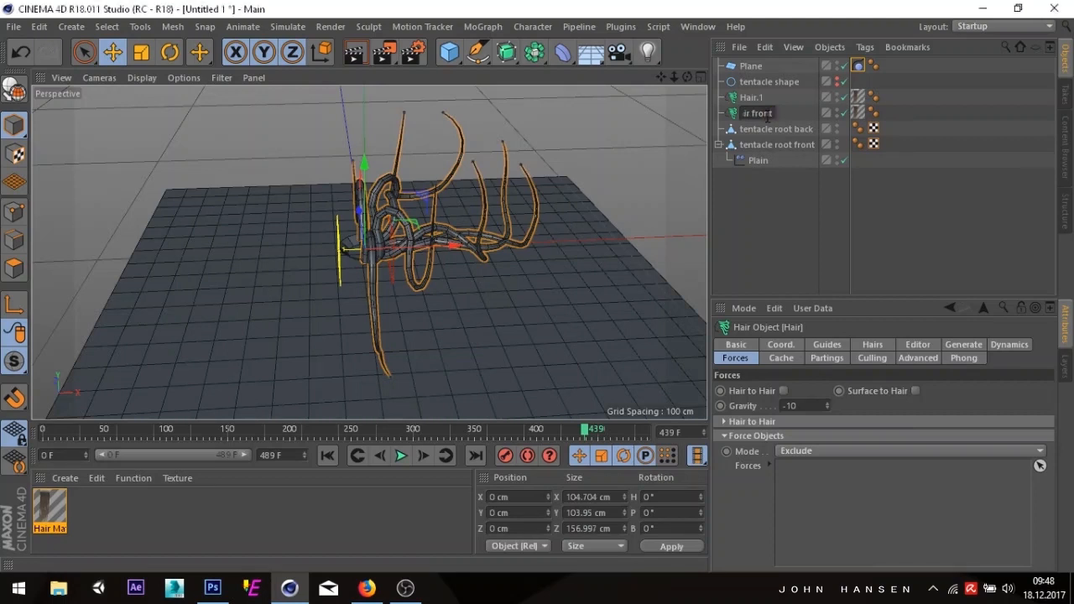
key(Return)
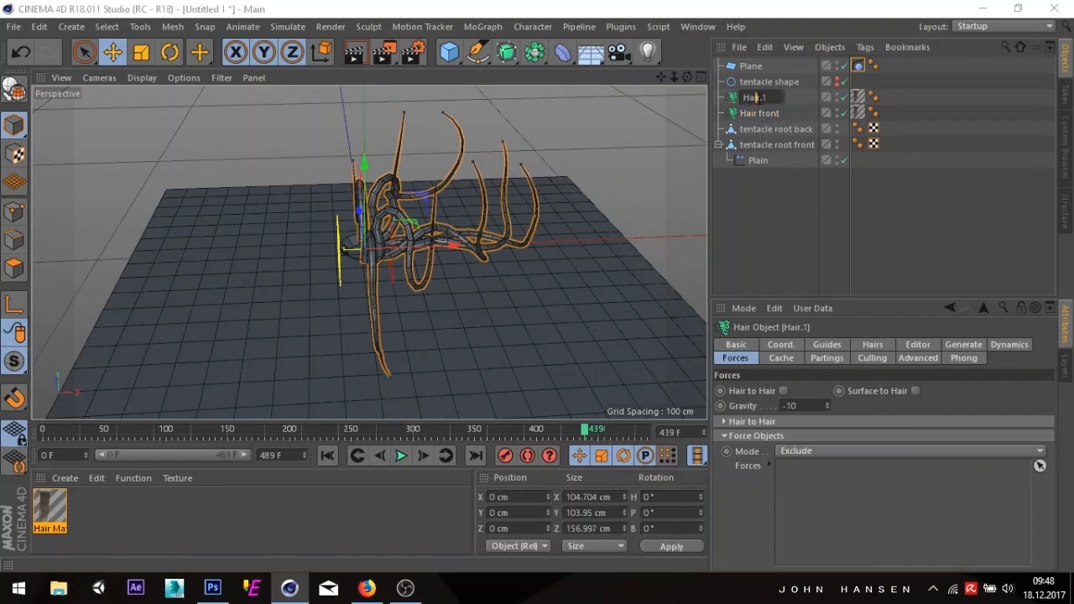
double_click(758, 100)
text(Hair back)
key(Return)
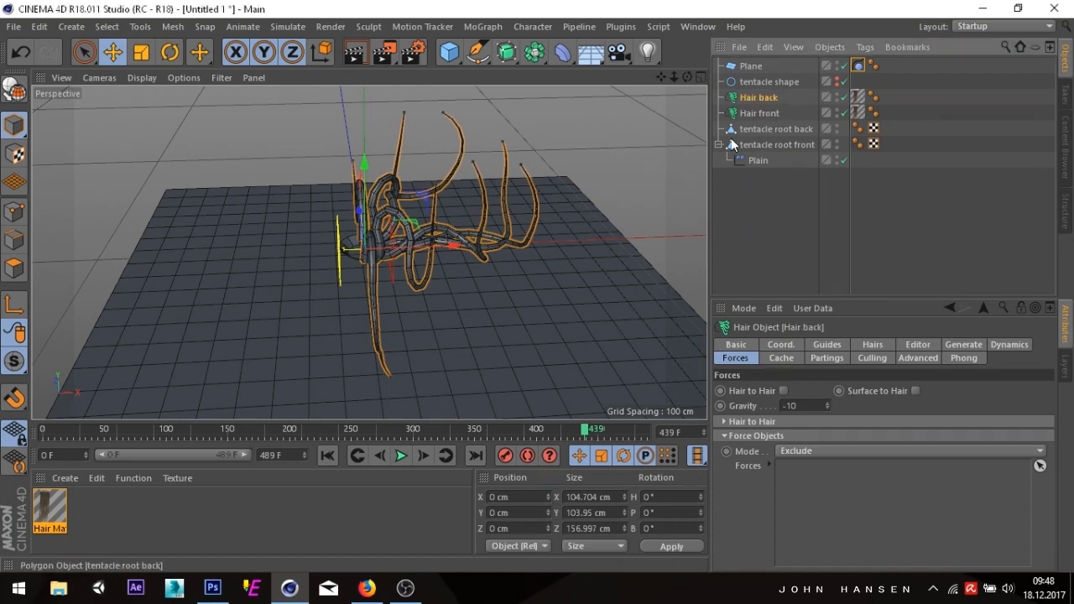
- Copy the Plain effector under tentacle root front and make the copy a child of tentacle root back
scroll(380, 257, up, 5)
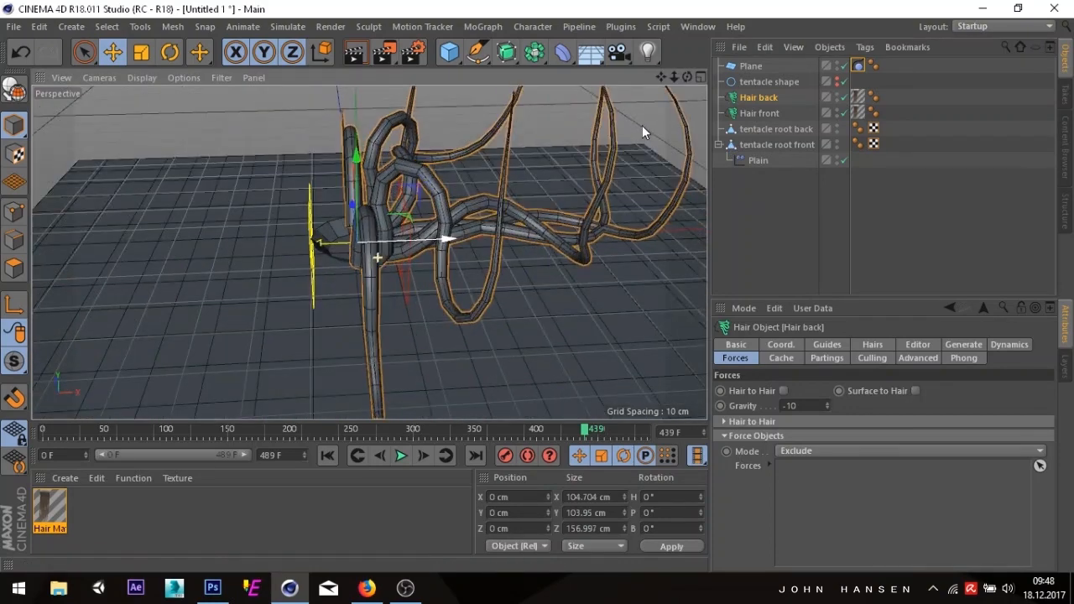
drag(754, 162, 767, 130)
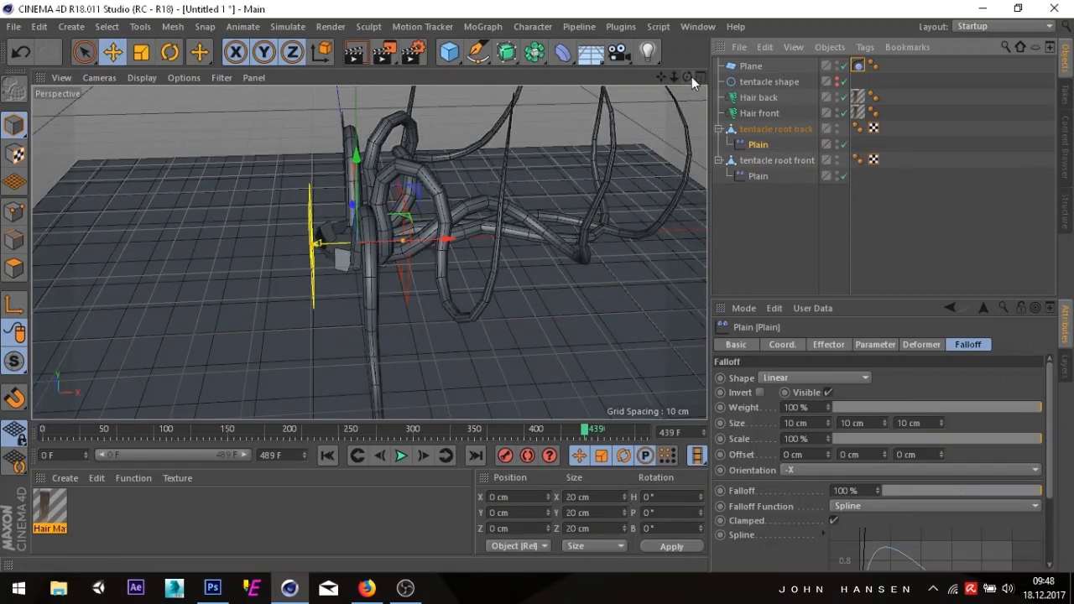
mouse_move(687, 76)
mouse_down()
mouse_move(626, 83)
mouse_move(681, 77)
mouse_up()
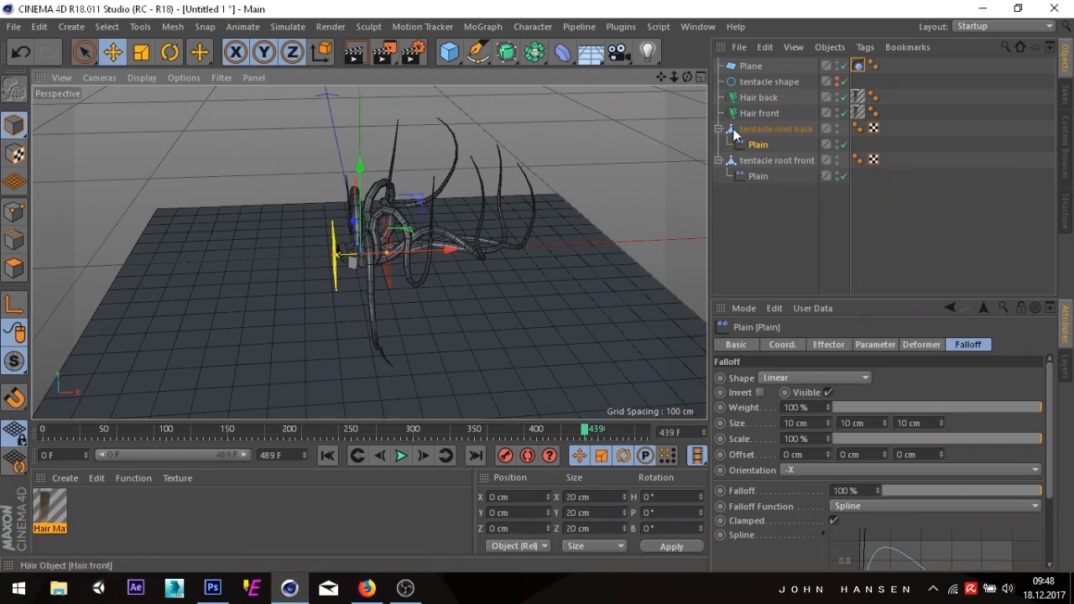
scroll(388, 251, up, 6)
scroll(389, 240, down, 5)
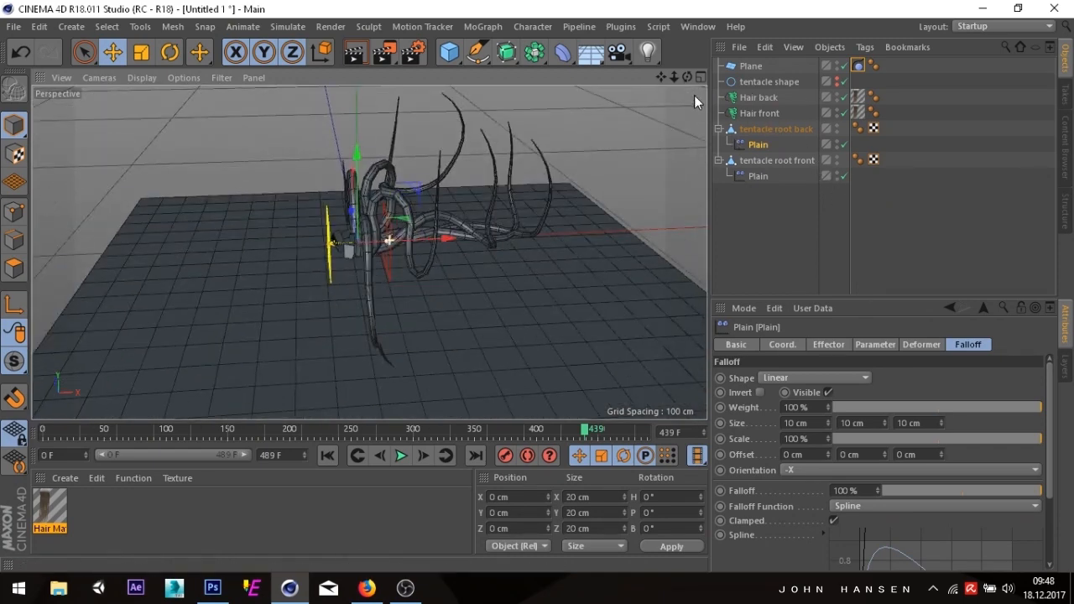
mouse_move(687, 77)
mouse_down()
mouse_move(621, 79)
mouse_move(679, 70)
mouse_move(687, 87)
mouse_up()
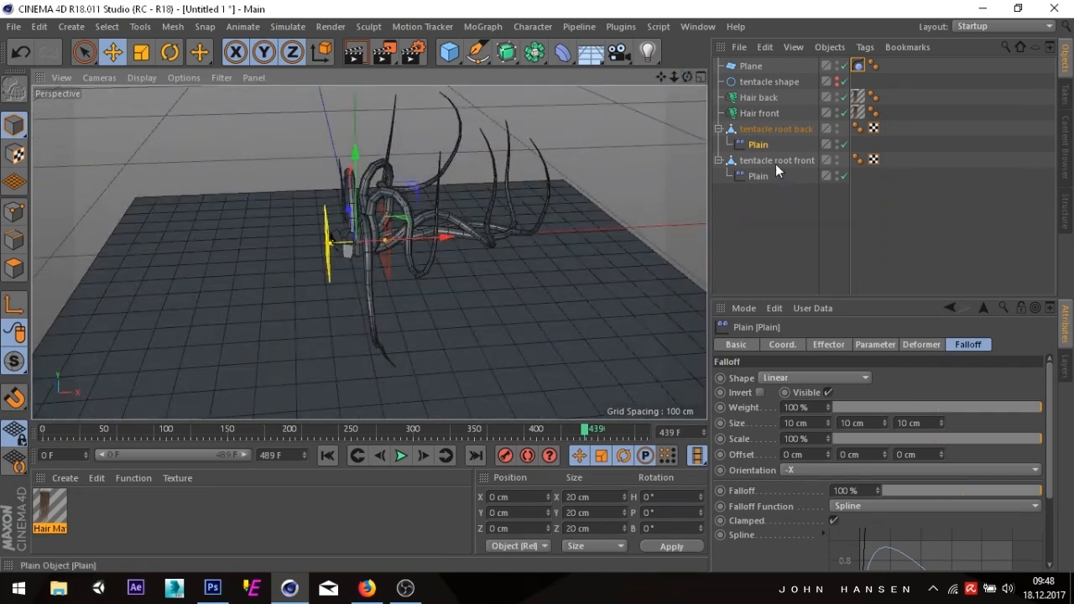
- Link the guides of Hair back to the tentacle root back object
click(767, 128)
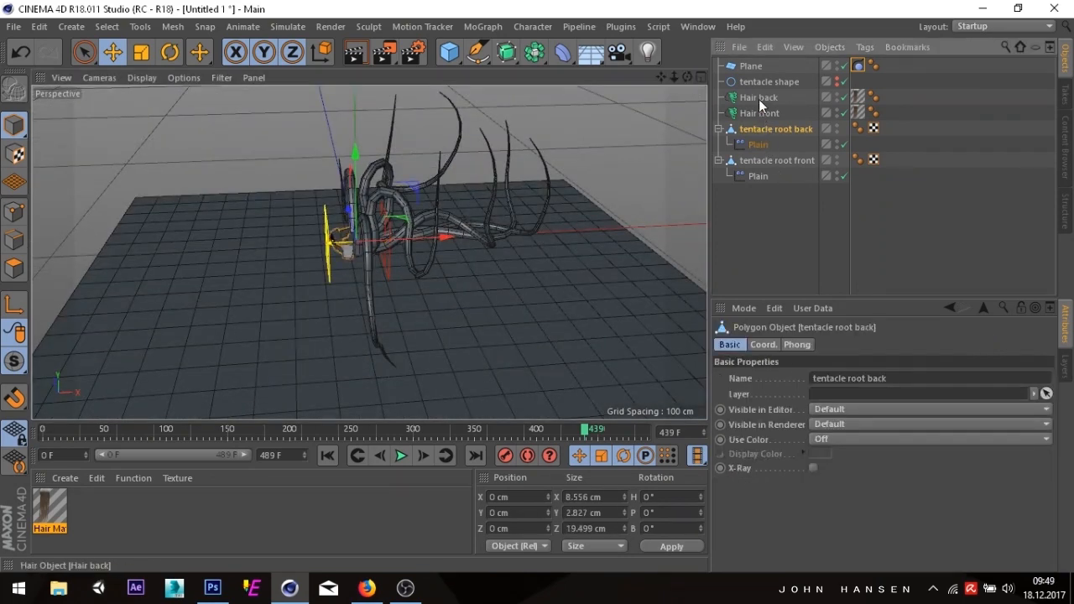
click(759, 99)
click(859, 344)
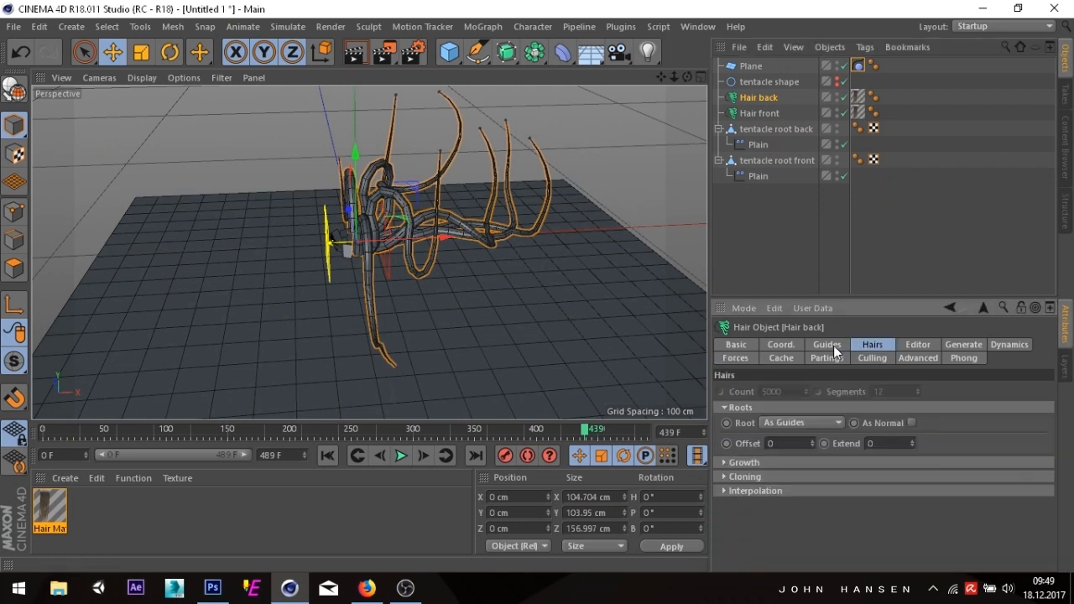
click(828, 345)
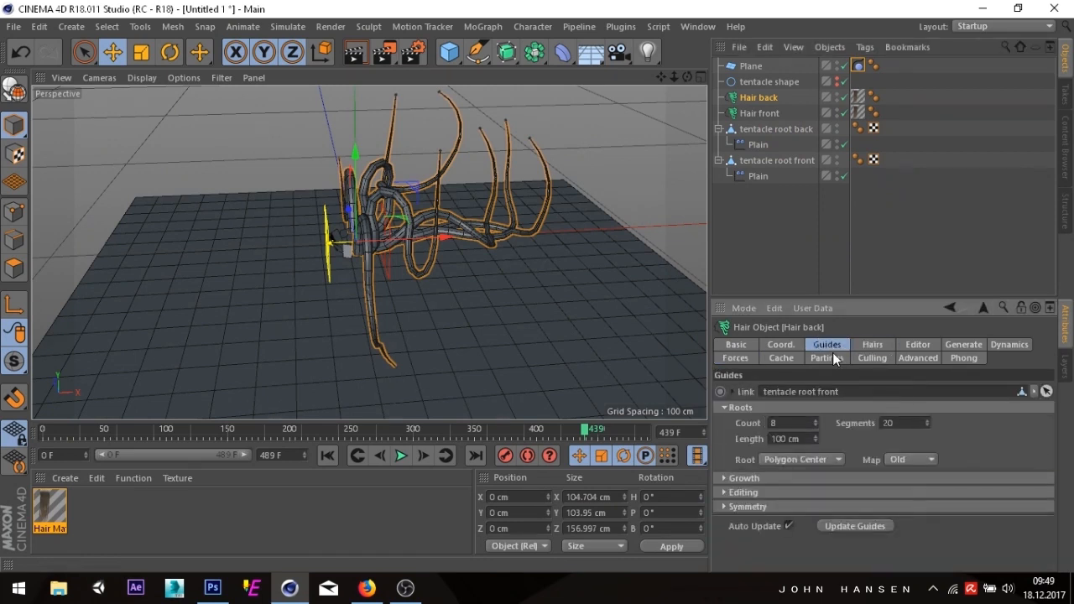
drag(778, 131, 842, 241)
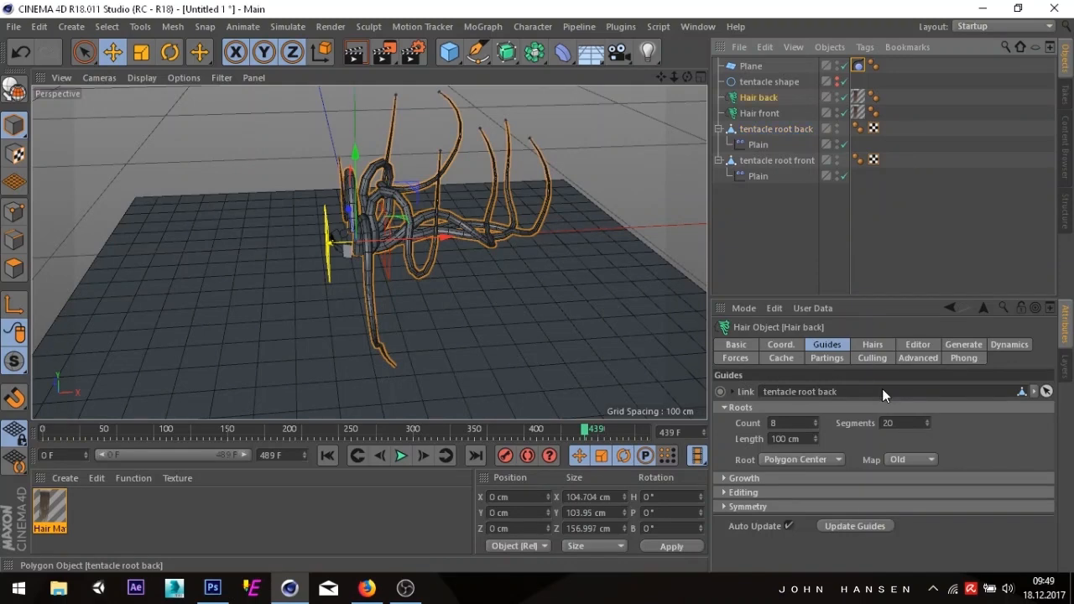
scroll(347, 288, up, 5)
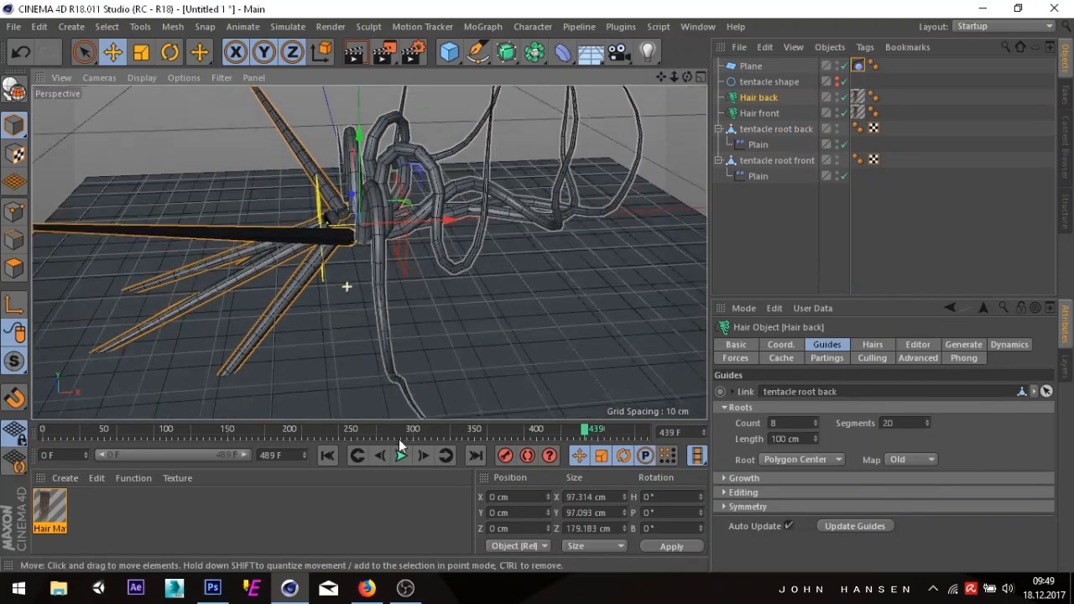
- Play the animation to preview both tentacle sets, stop it, and regrow the Hair back guides
click(400, 455)
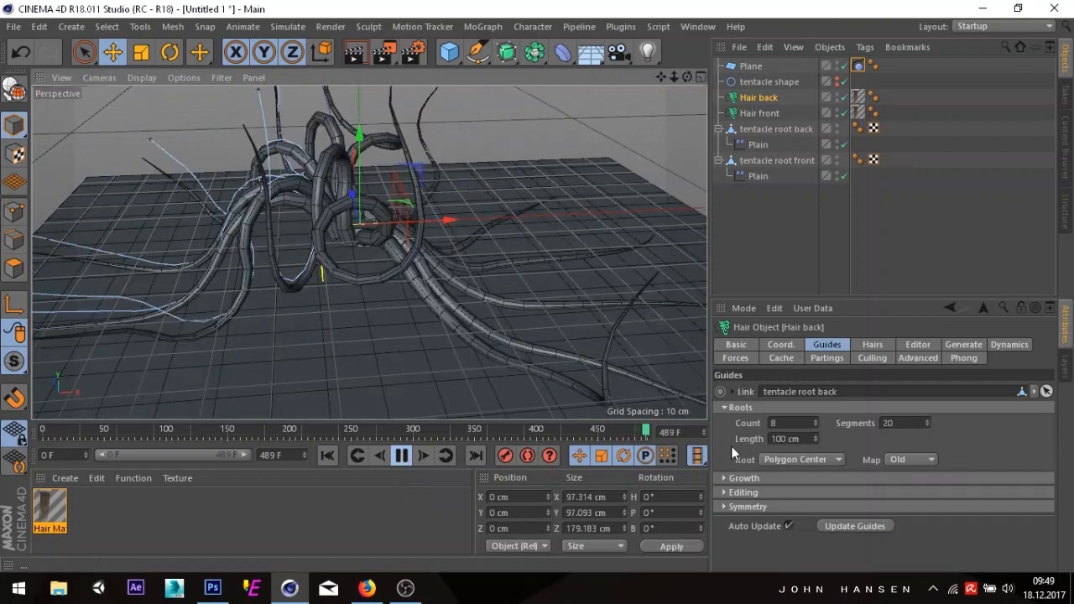
click(402, 456)
click(775, 493)
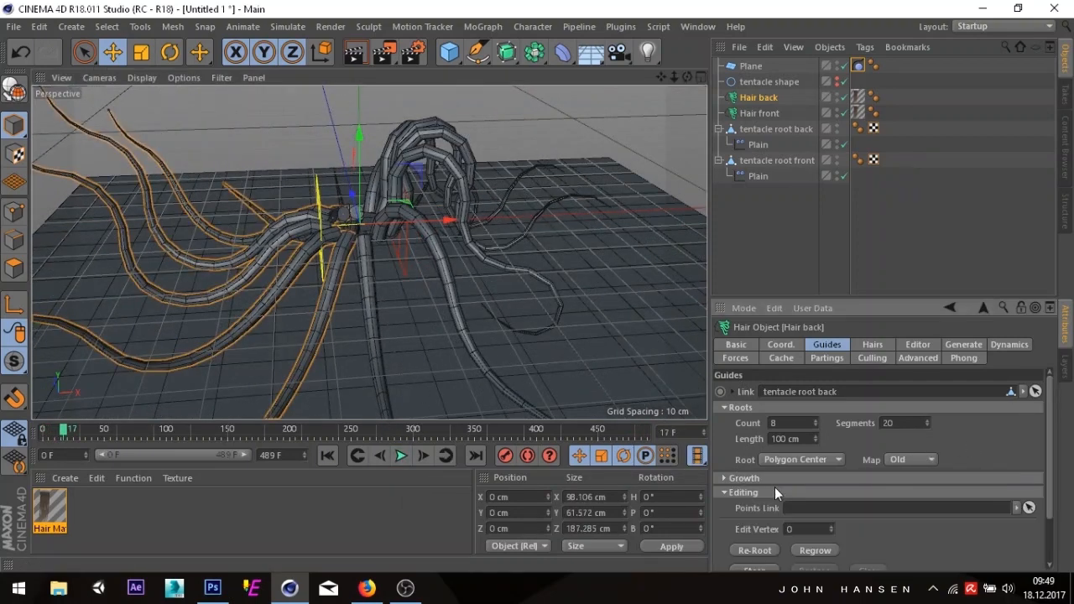
click(813, 550)
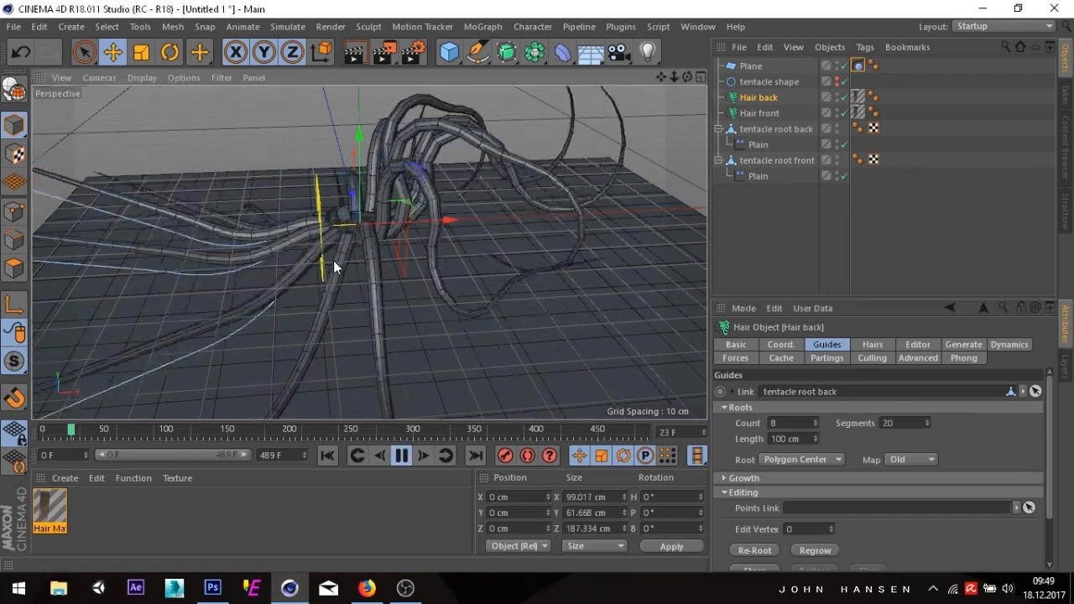
- Examine the playing front and back tentacles from several angles and briefly check the recording status in OBS
scroll(333, 260, down, 4)
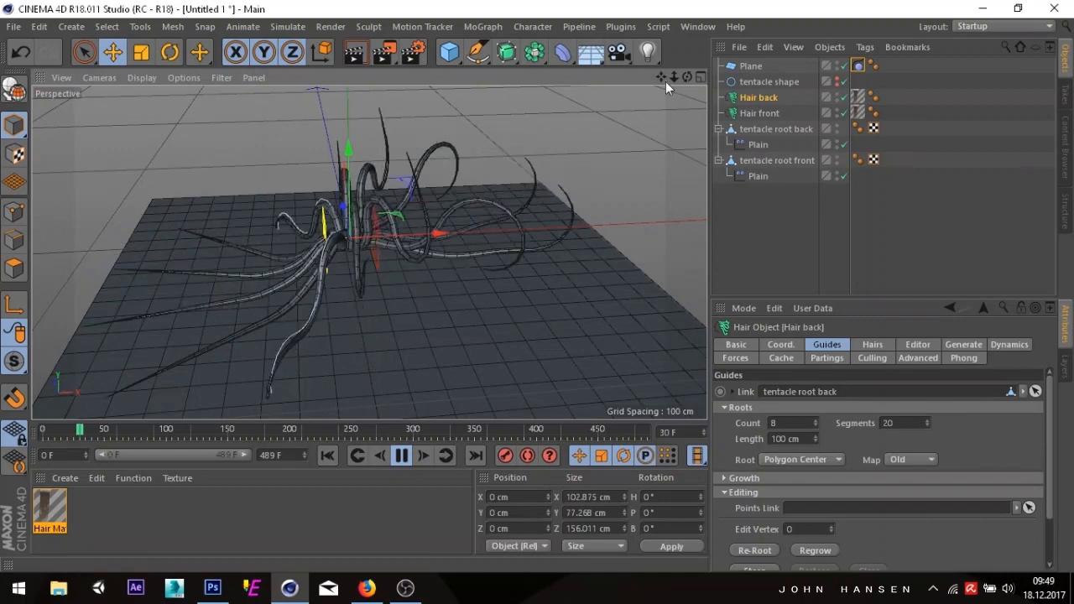
drag(688, 76, 541, 236)
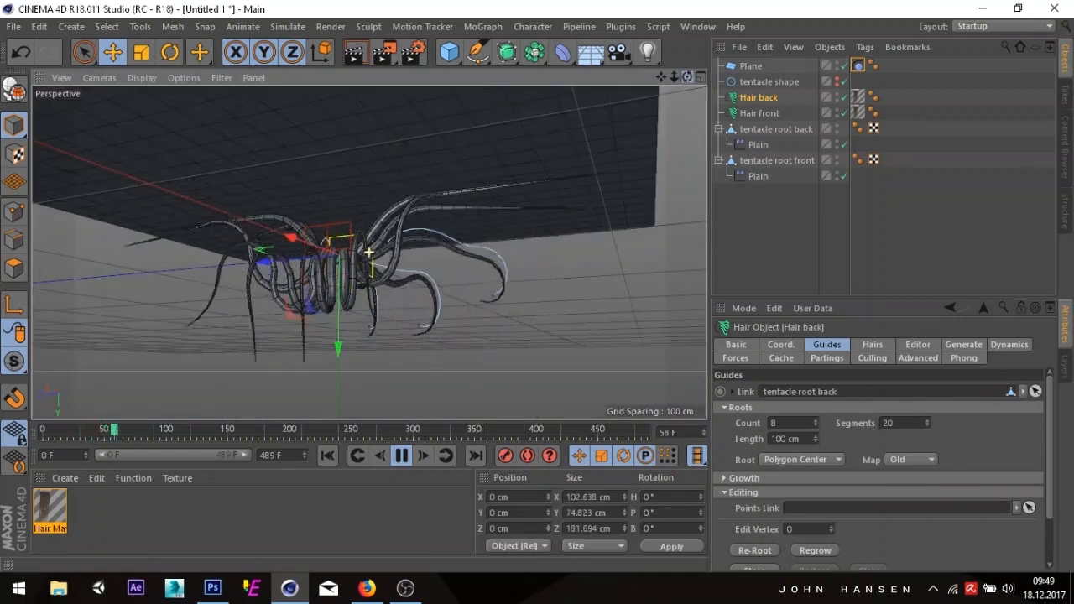
drag(687, 76, 487, 126)
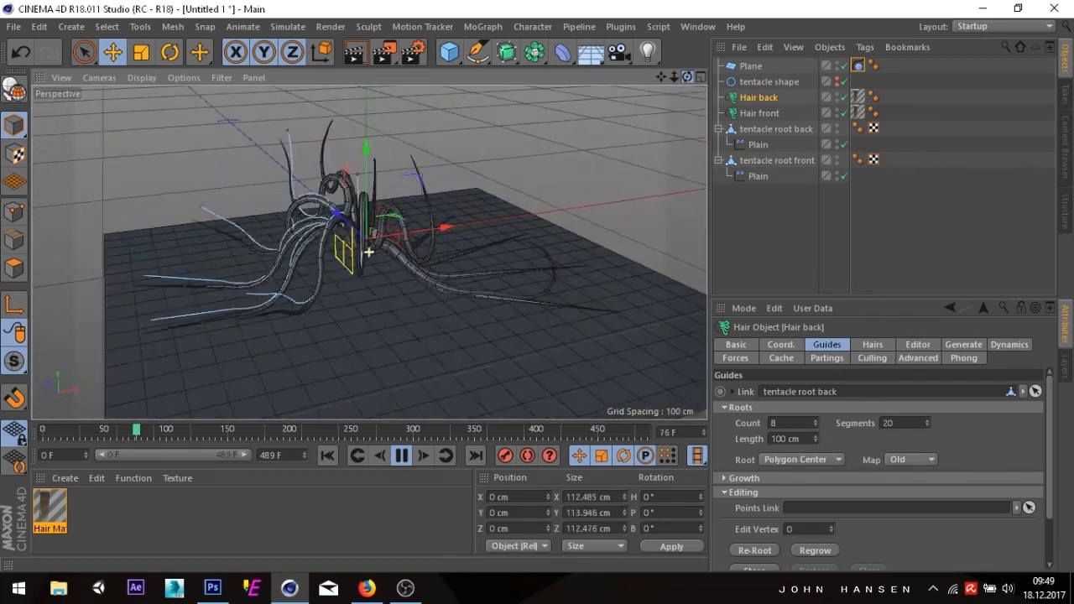
click(875, 266)
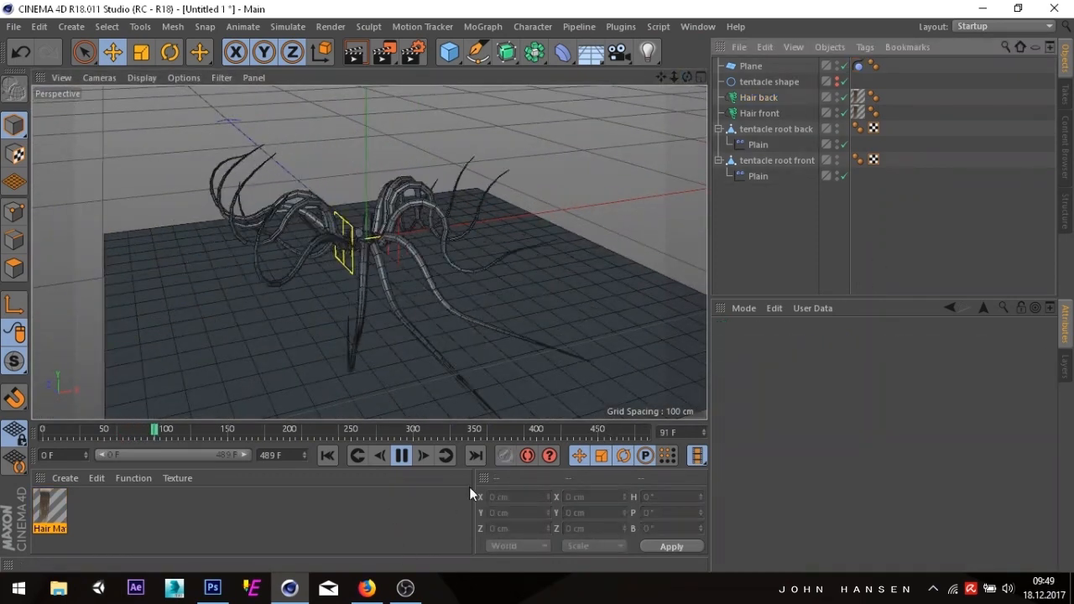
click(408, 591)
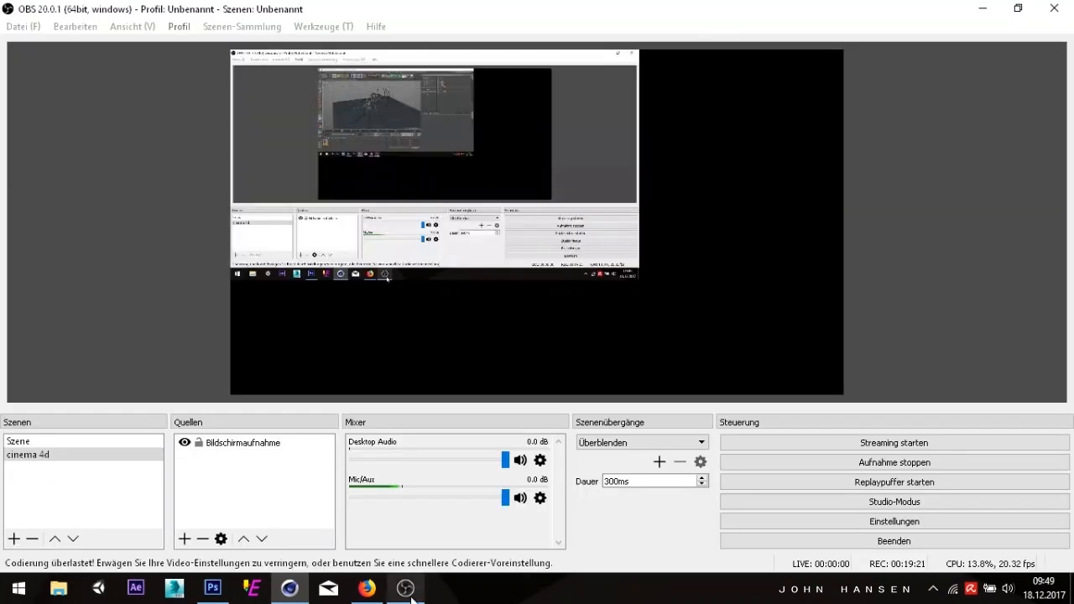
click(408, 591)
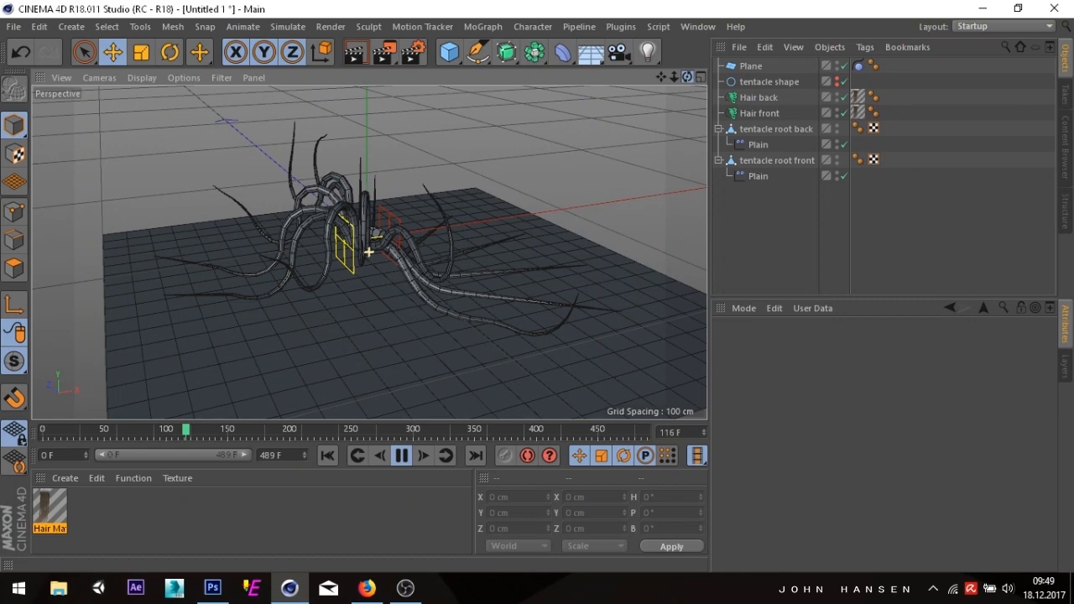
alt+drag(369, 252, 369, 252)
alt+right_drag(369, 252, 629, 173)
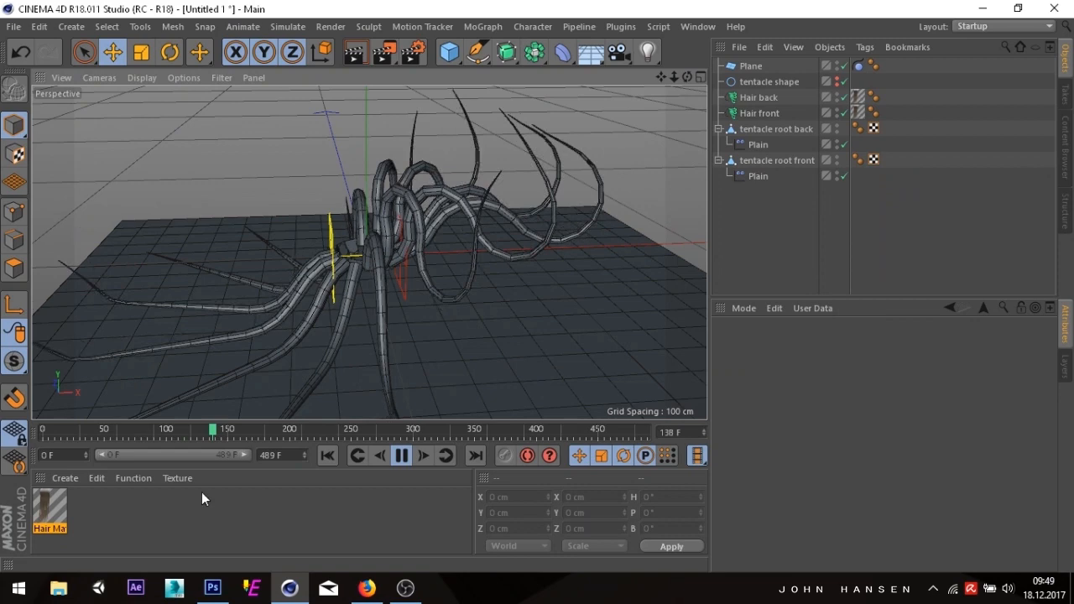
- Duplicate the hair material and rename the original material to Hair front
ctrl+drag(50, 509, 89, 514)
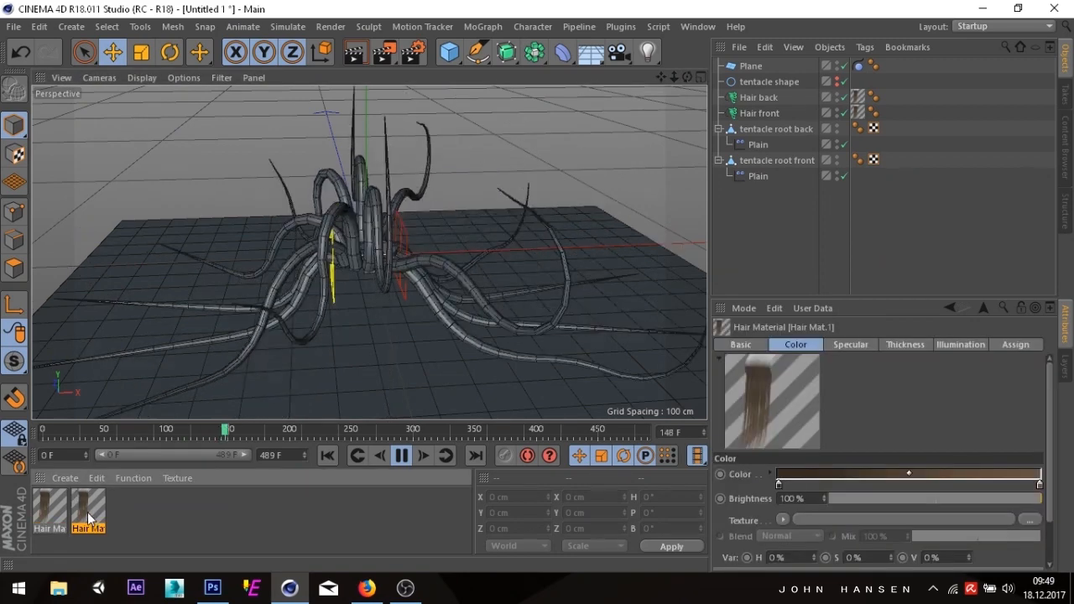
click(49, 512)
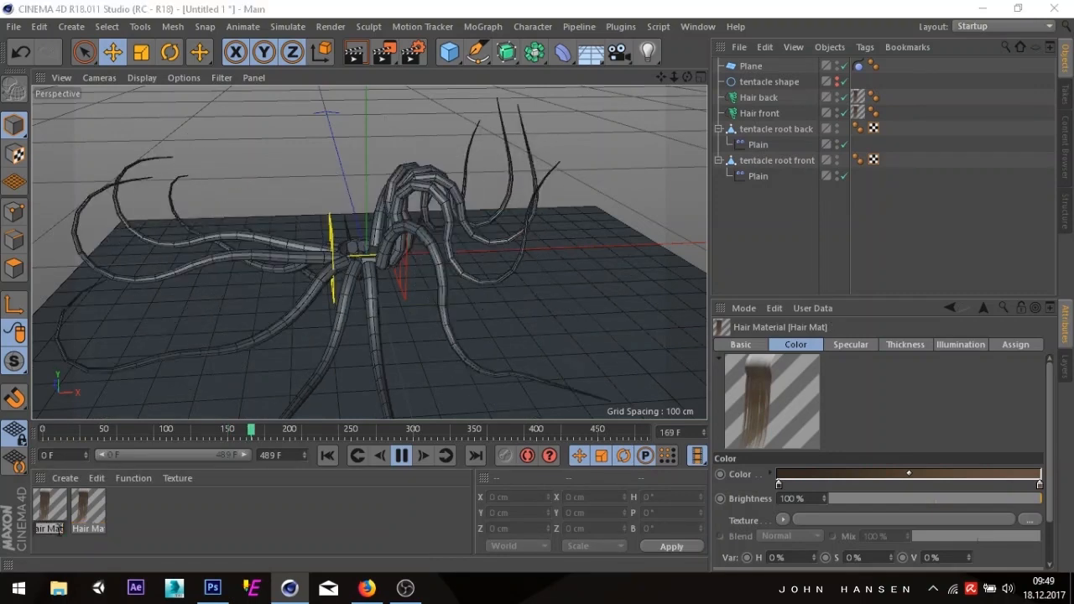
click(62, 530)
key(BackSpace)
key(BackSpace)
key(BackSpace)
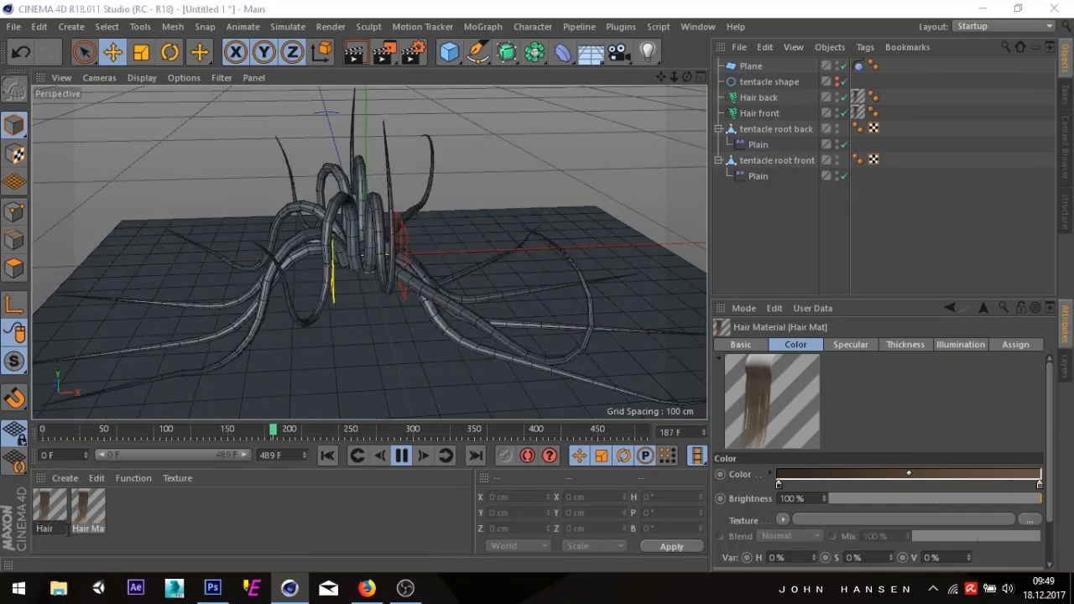
text(fro)
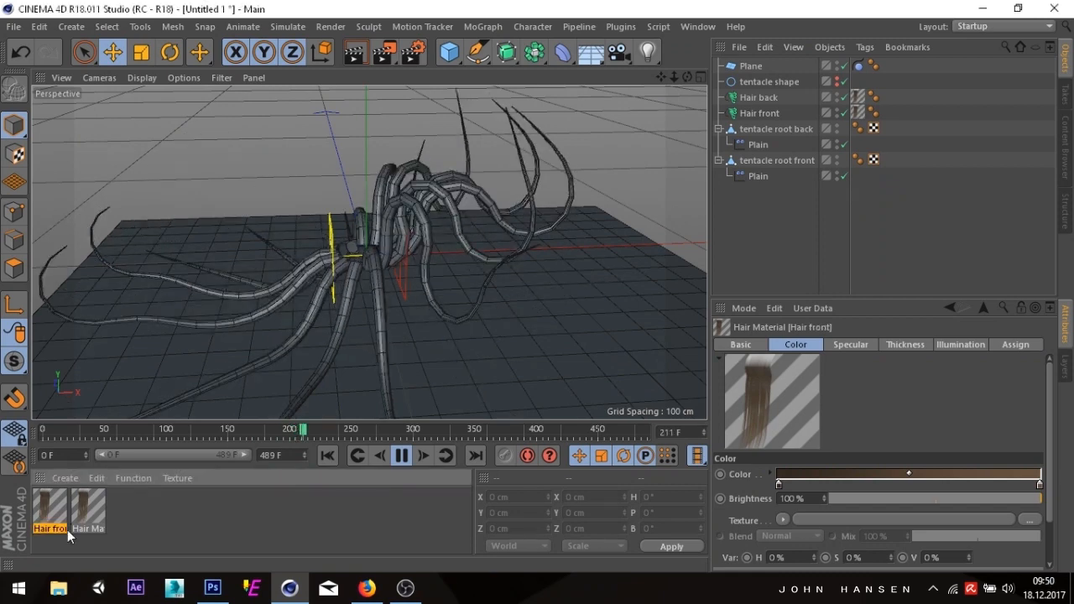
- Rename the duplicated hair material to Hair back
click(80, 526)
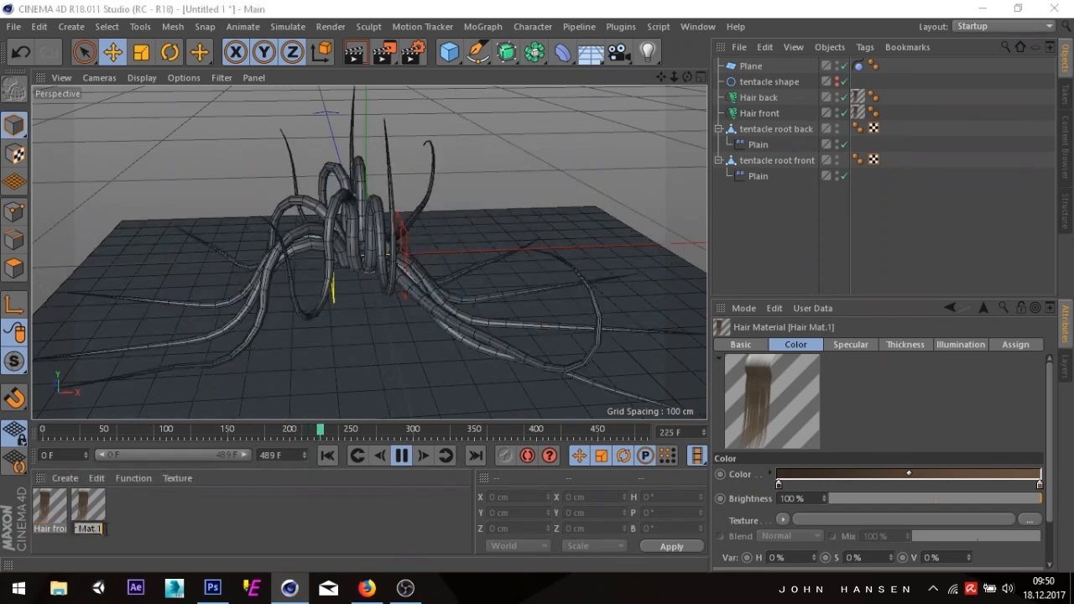
click(101, 528)
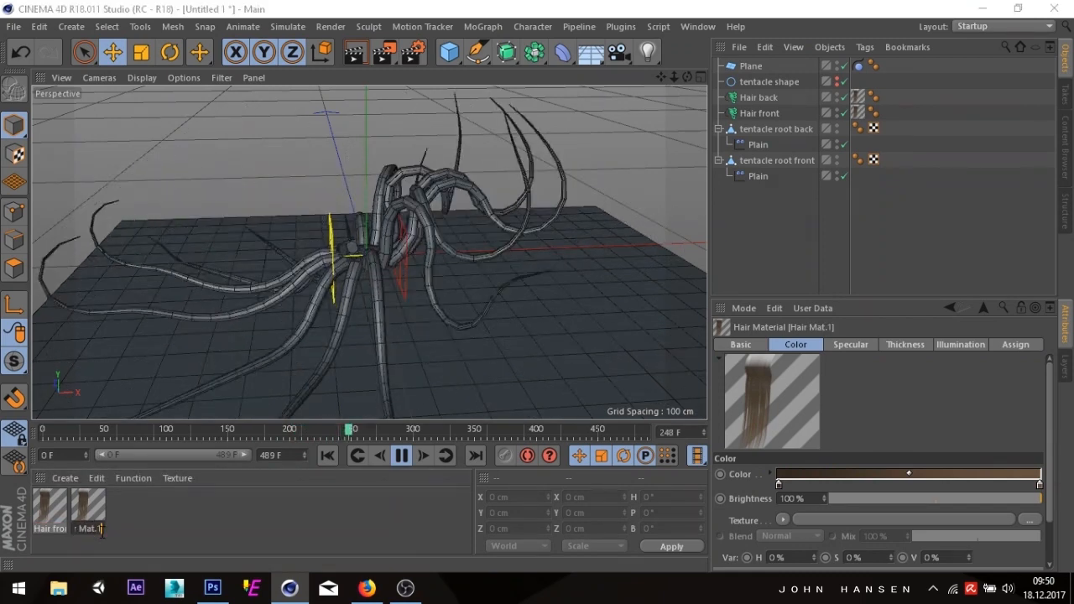
key(BackSpace)
key(BackSpace)
key(BackSpace)
key(BackSpace)
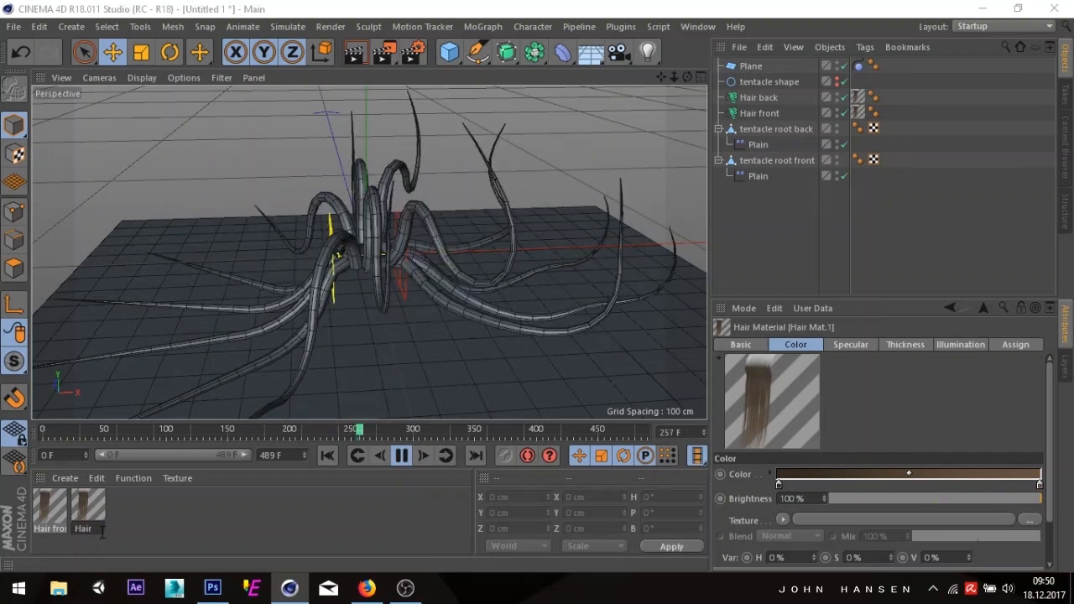
text(back)
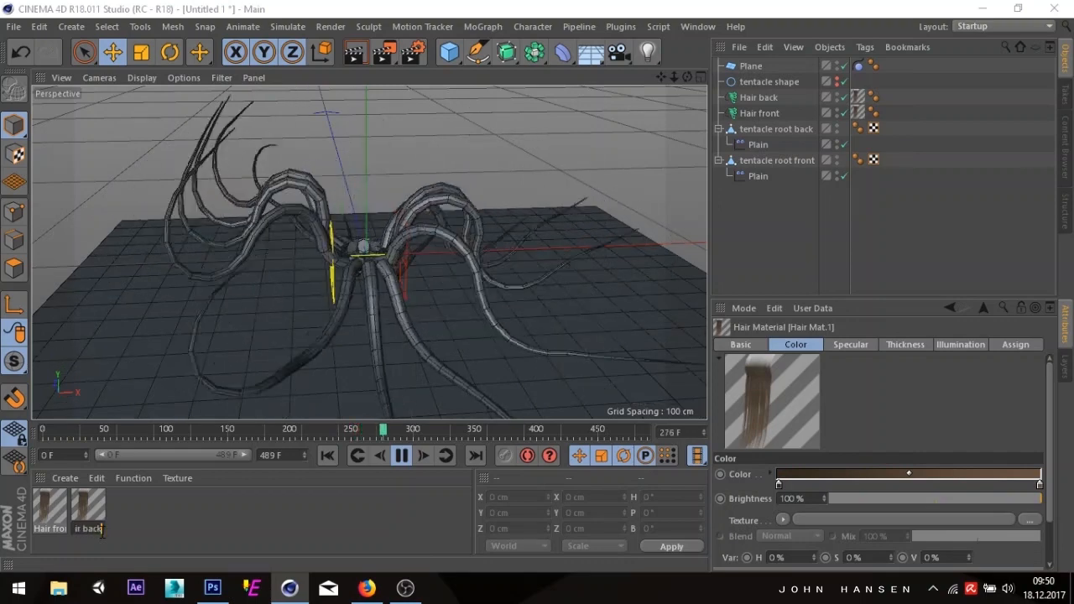
key(Return)
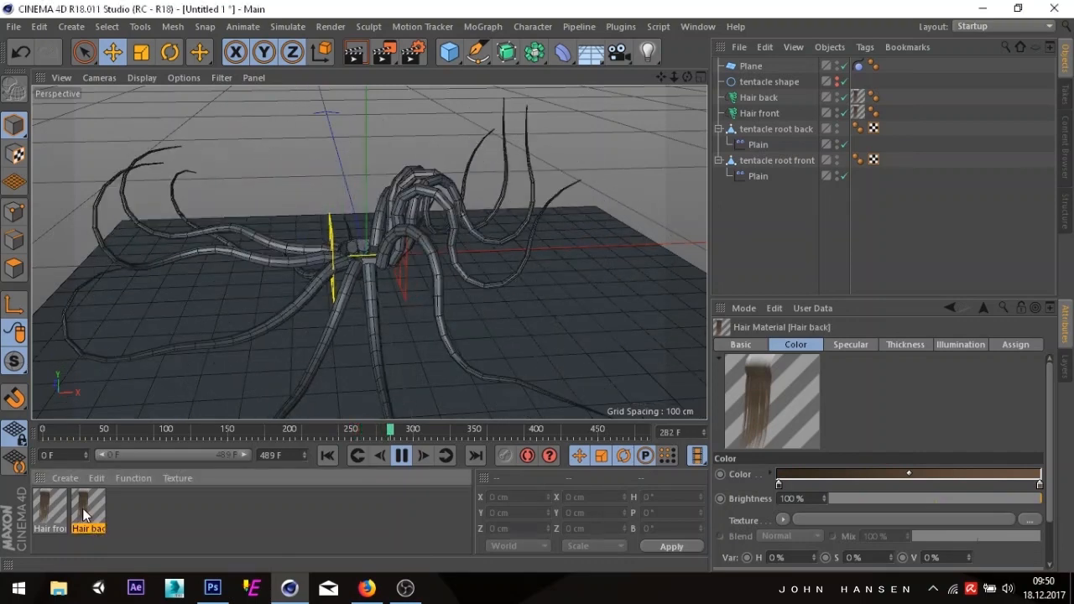
- Stop playback, link the guides of Hair back to tentacle root back, and set their length to 130 cm
click(402, 458)
drag(675, 77, 702, 80)
click(762, 97)
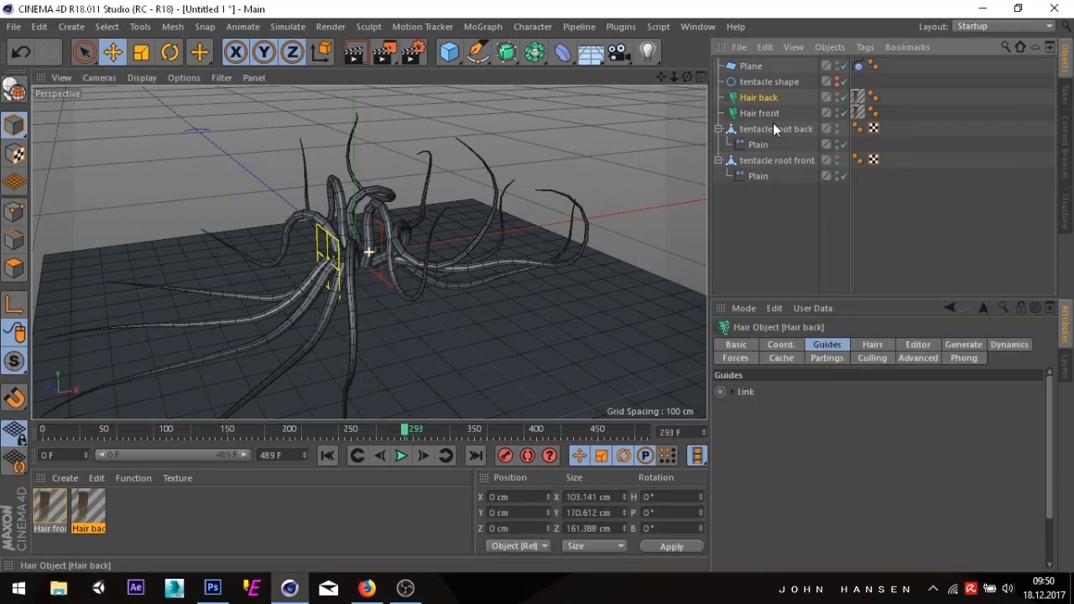
drag(773, 129, 798, 391)
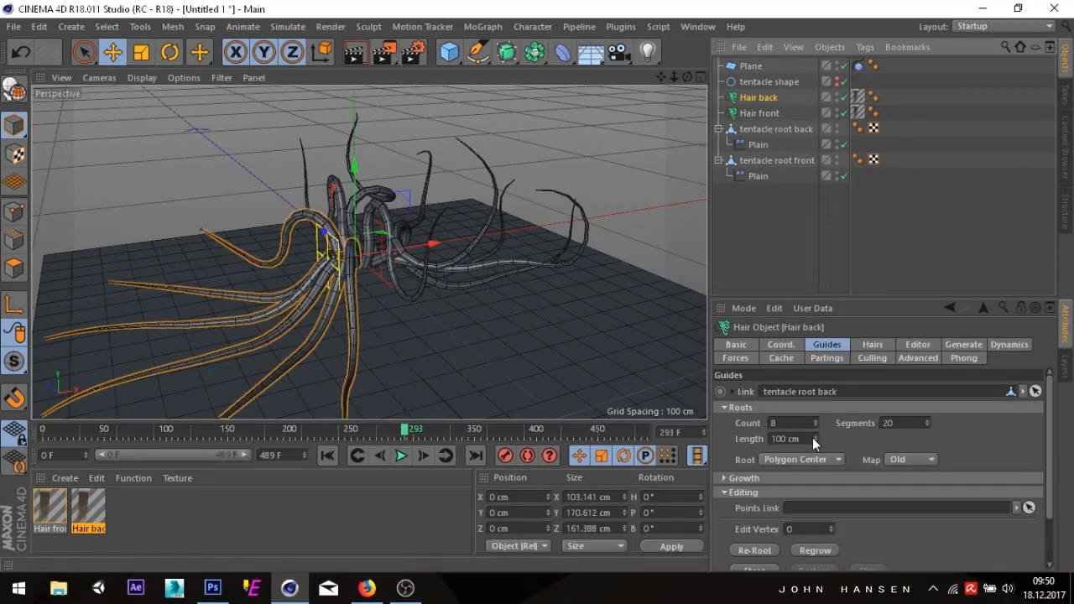
drag(812, 437, 815, 427)
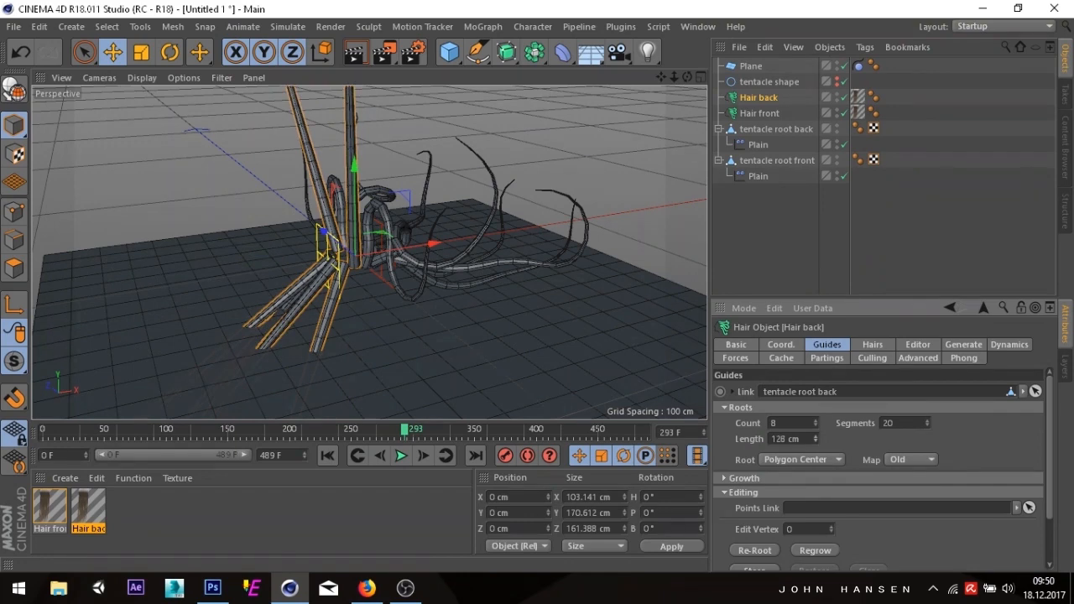
- Play the animation to preview the lengthened back tentacles, stop it, and return to frame 0
click(402, 456)
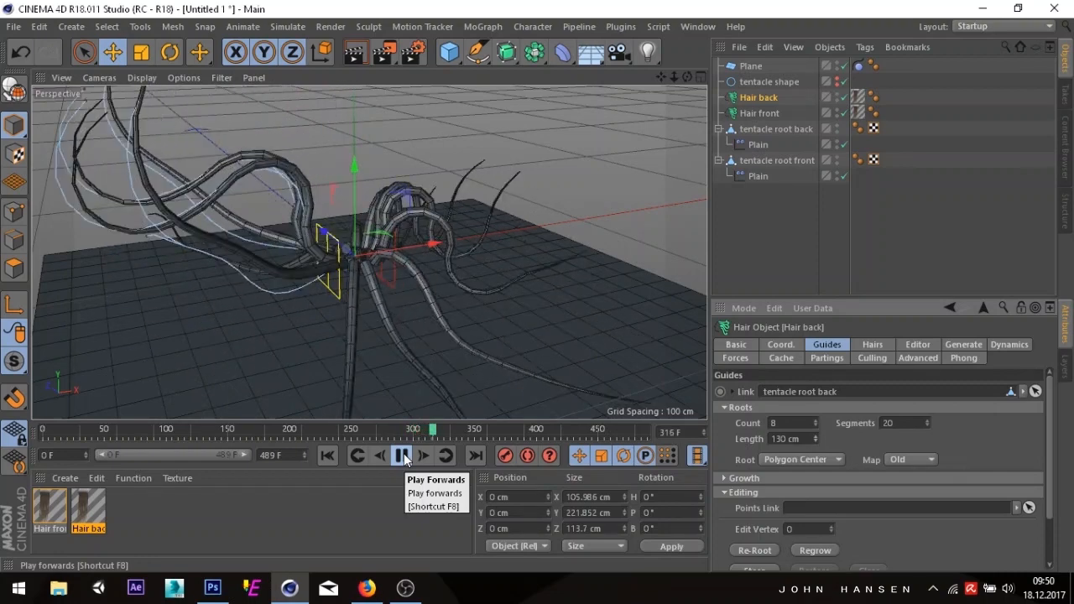
click(402, 456)
scroll(201, 353, down, 3)
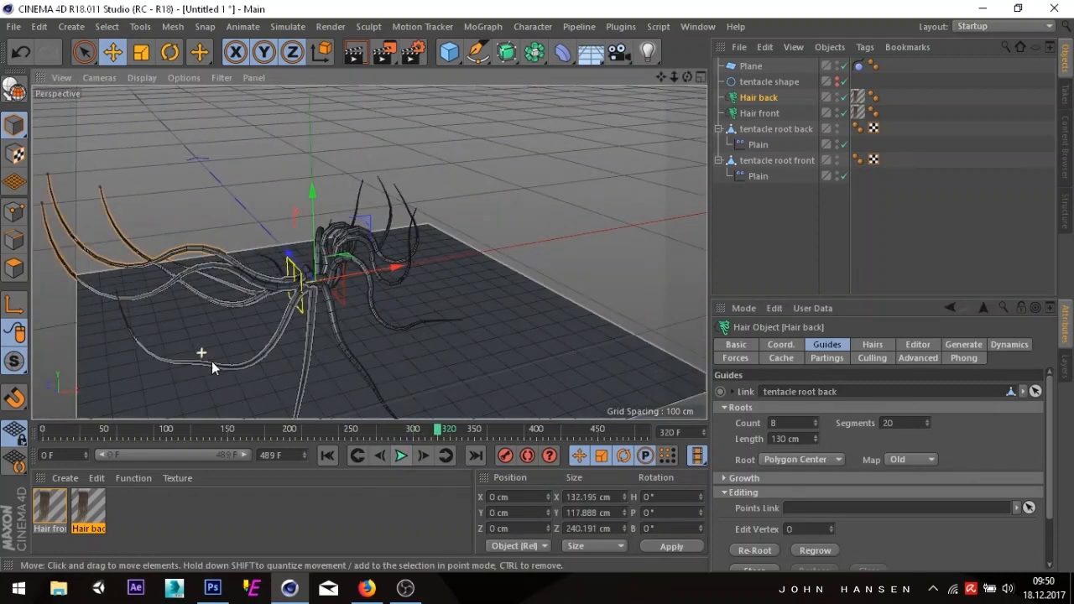
drag(258, 436, 84, 431)
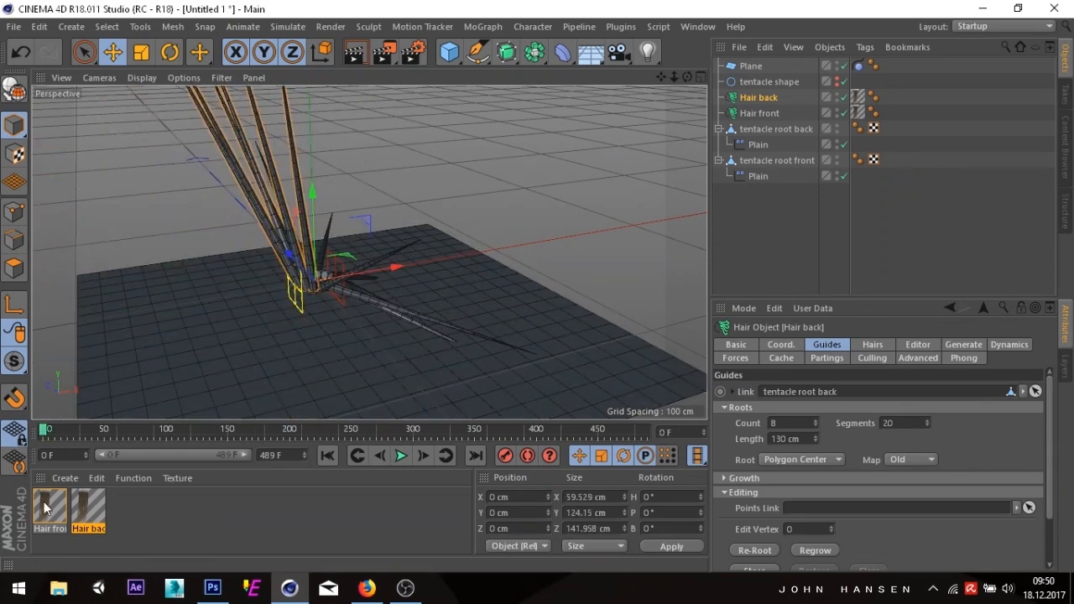
- Set the root thickness of the Hair back material to 6 cm and close the material editor
click(84, 510)
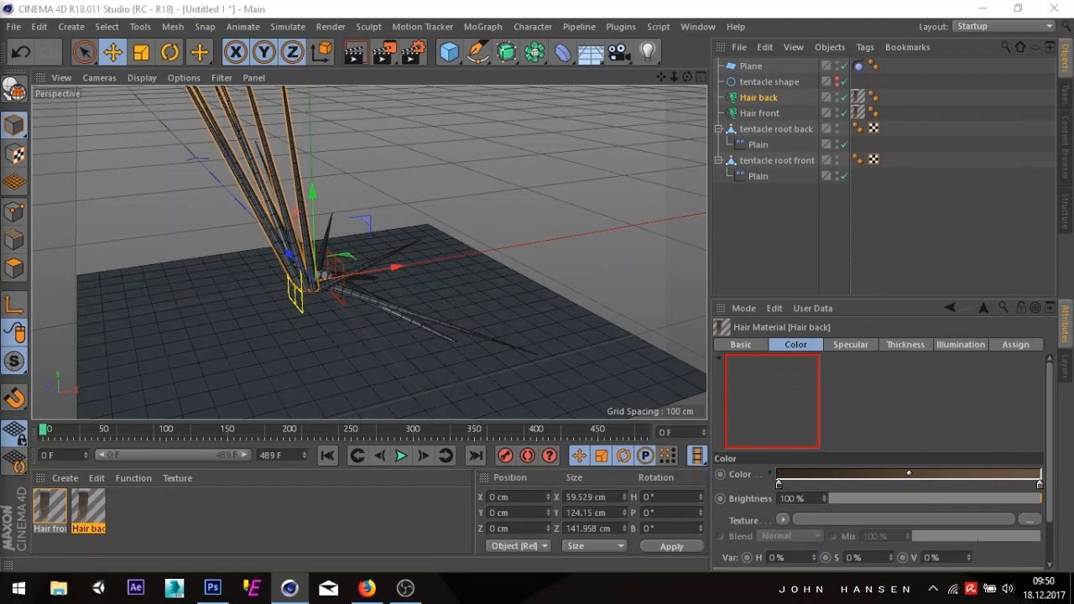
double_click(88, 508)
drag(479, 134, 681, 57)
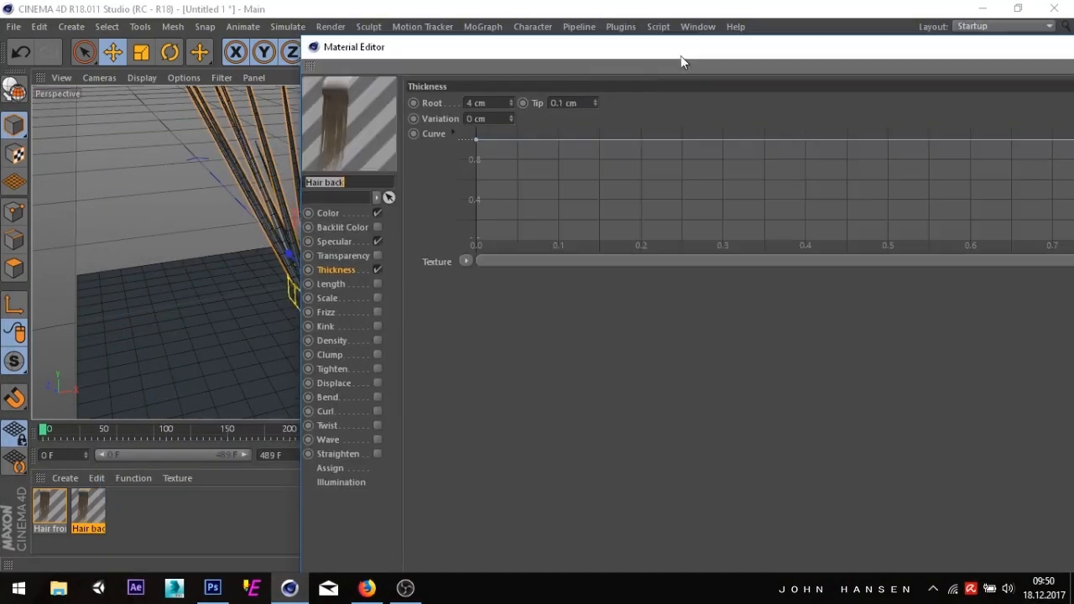
click(511, 101)
click(512, 101)
double_click(504, 102)
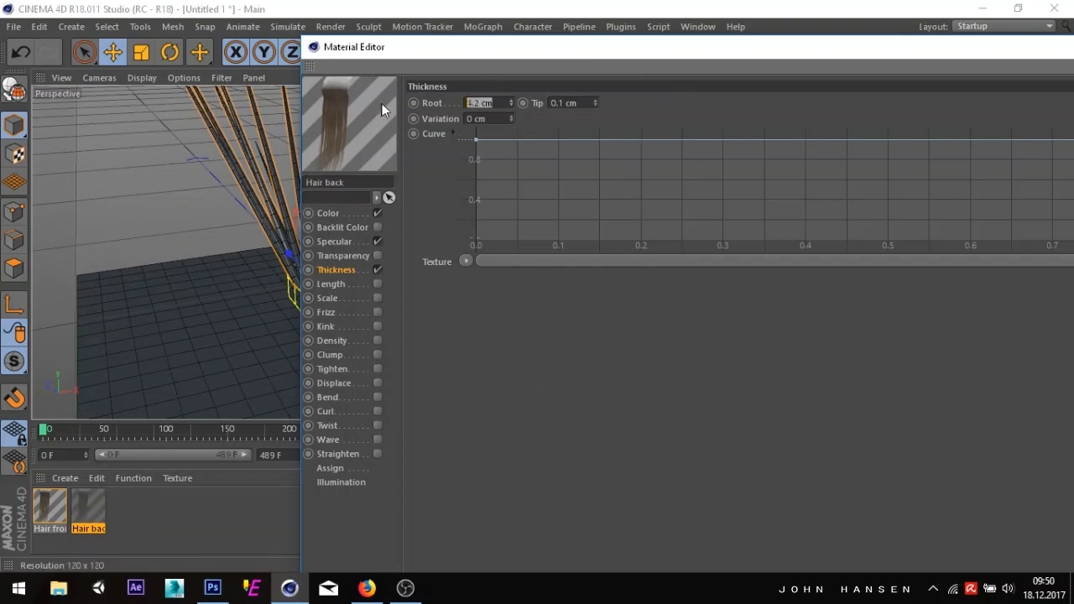
text(6)
key(Return)
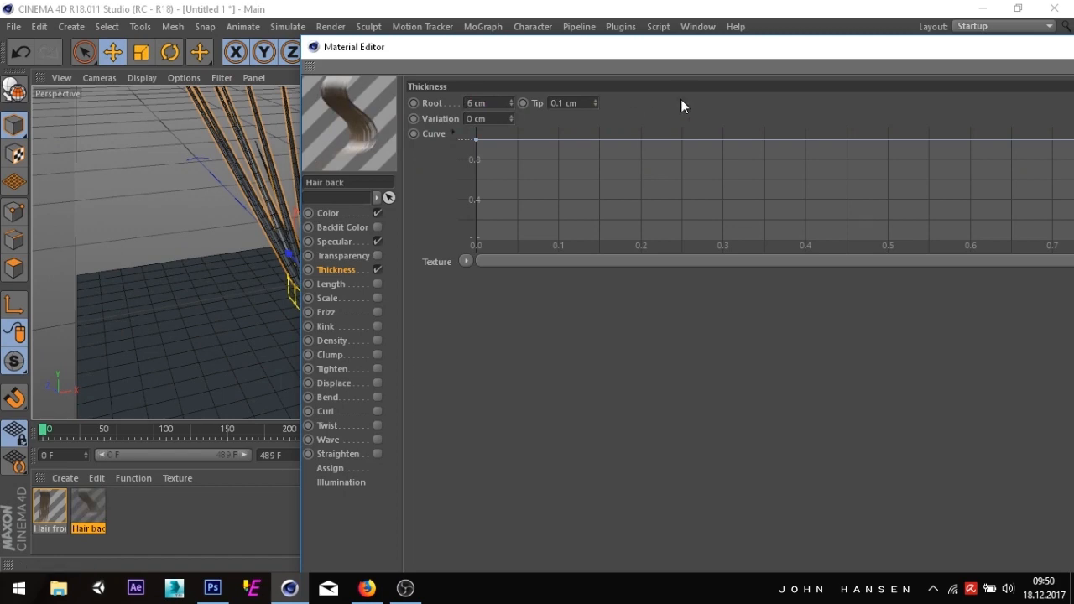
drag(715, 56, 305, 76)
click(936, 67)
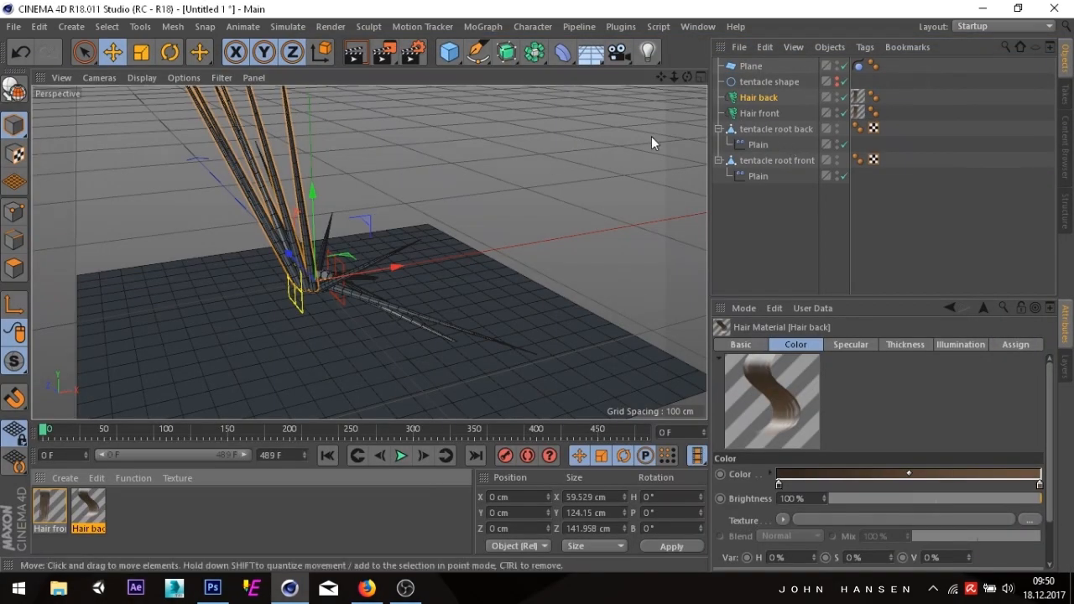
- Assign the Hair back material to the Hair back object and delete its old Hair front material tag
drag(687, 76, 608, 77)
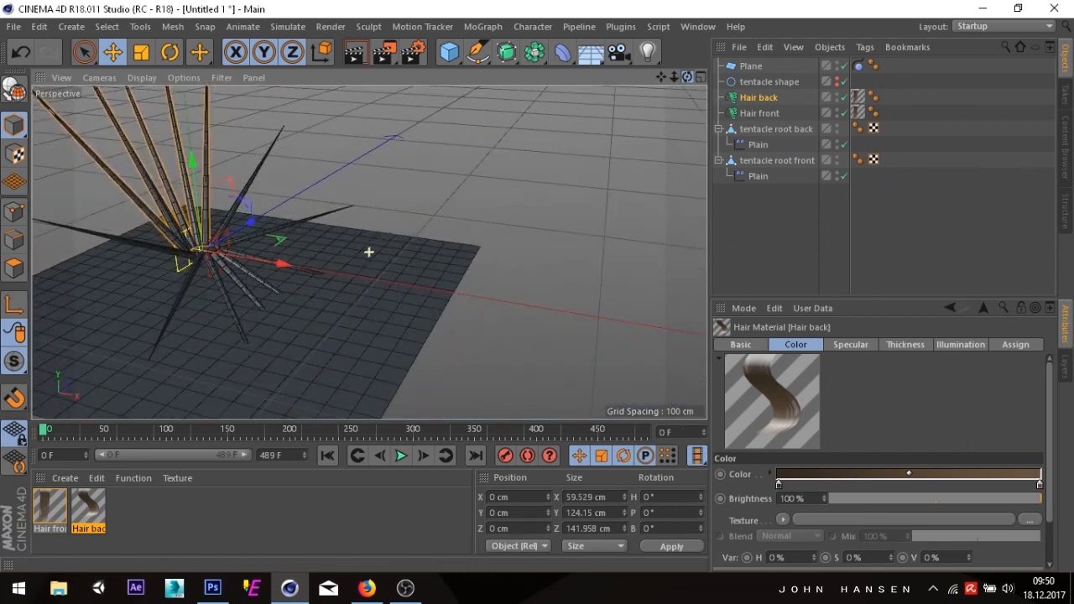
drag(89, 505, 769, 99)
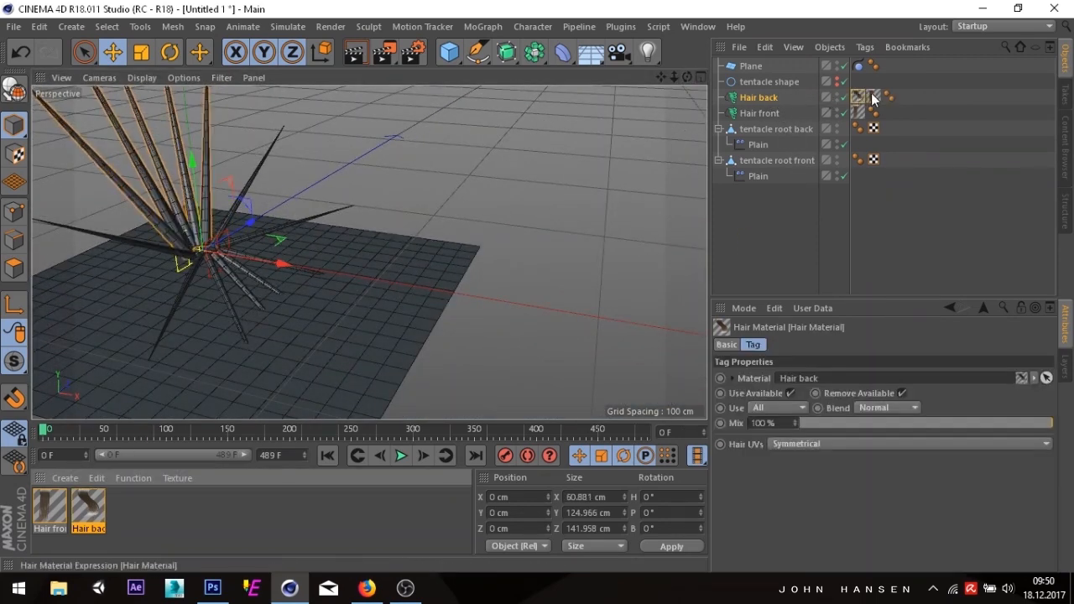
click(765, 47)
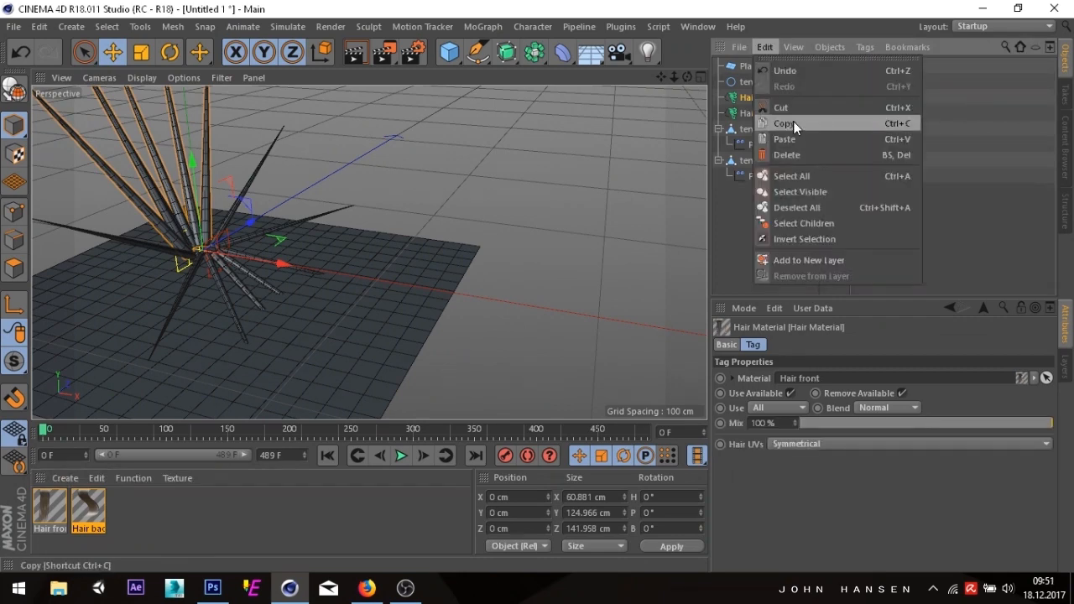
click(800, 148)
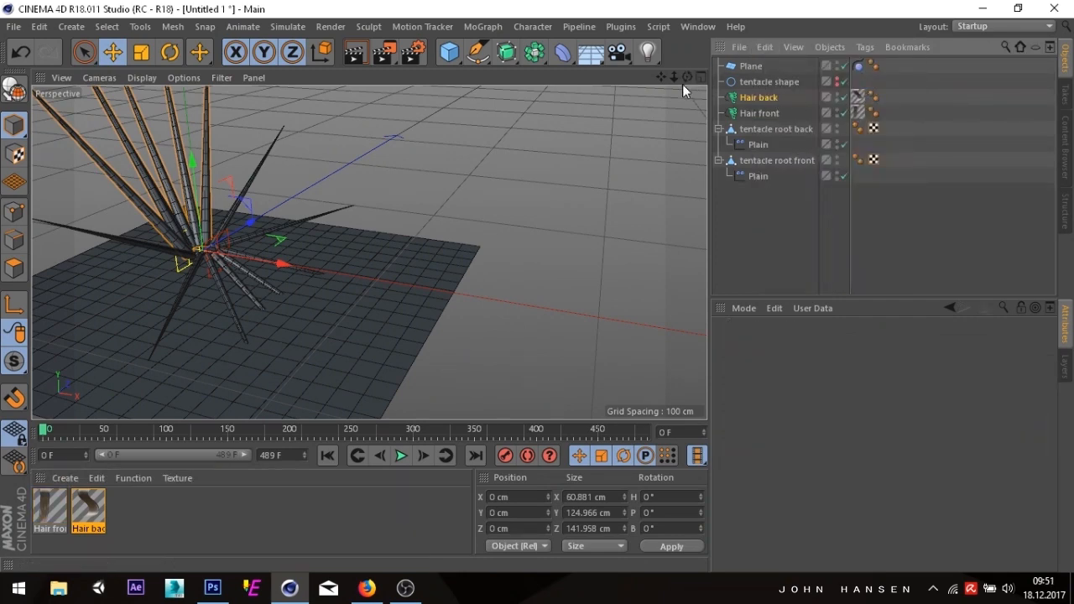
- Play the animation from a lower viewing angle to check the thicker back tentacles, and stop it
drag(660, 78, 844, 115)
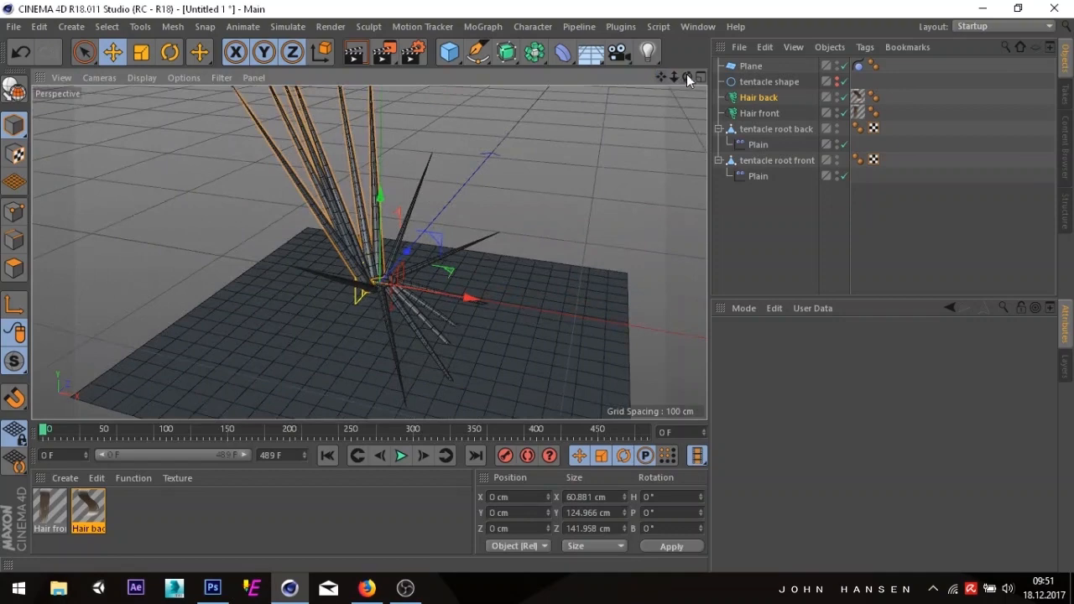
drag(688, 77, 739, 30)
drag(369, 251, 516, 321)
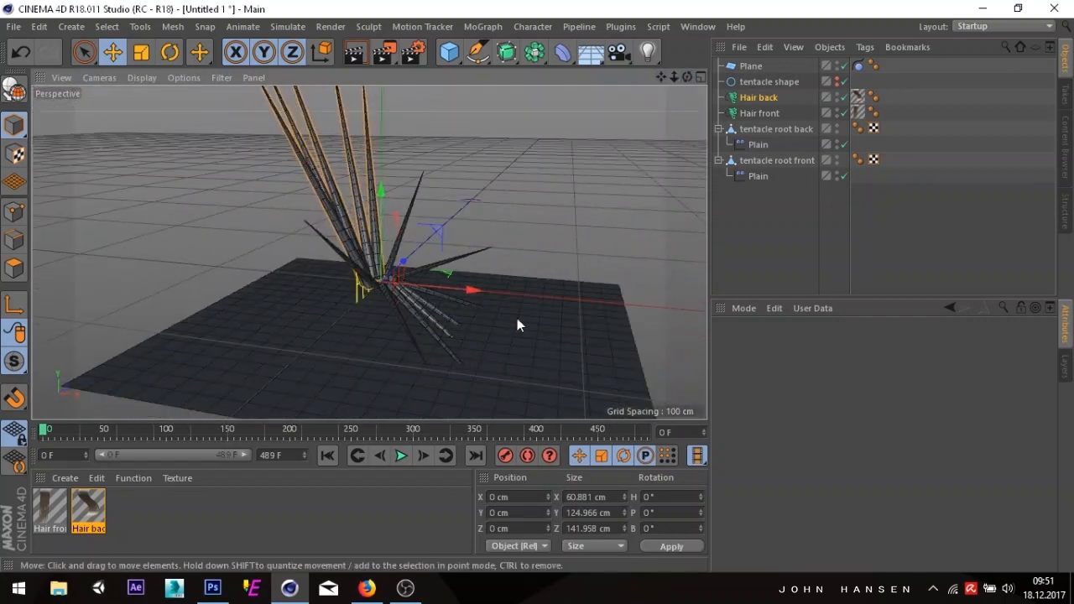
click(402, 455)
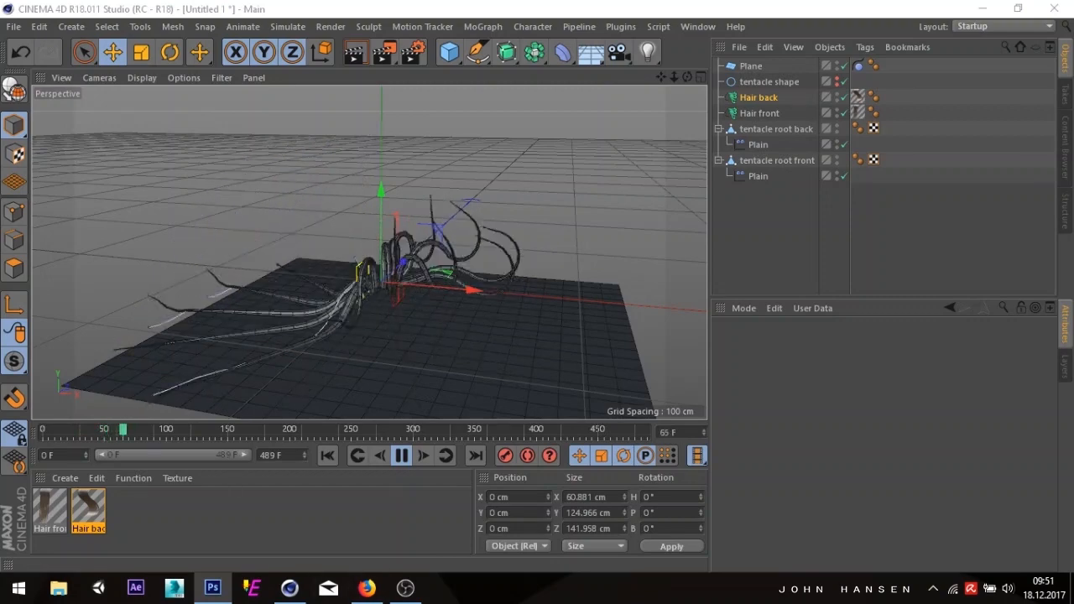
click(401, 455)
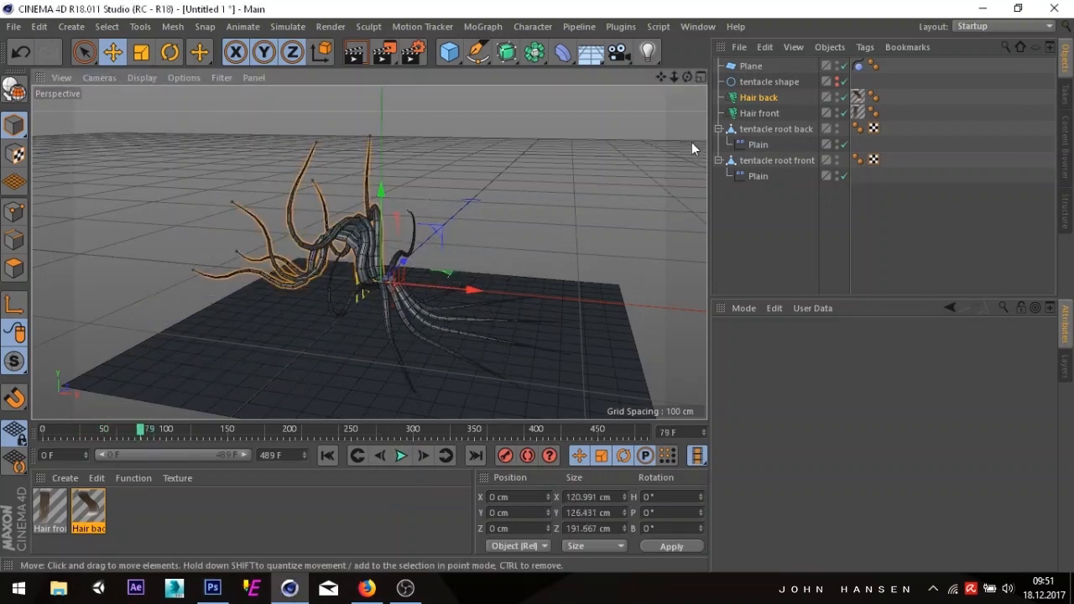
- With the animation playing, set the Hair back dynamics to 70% Stiffness and 20% Rest Hold
click(755, 98)
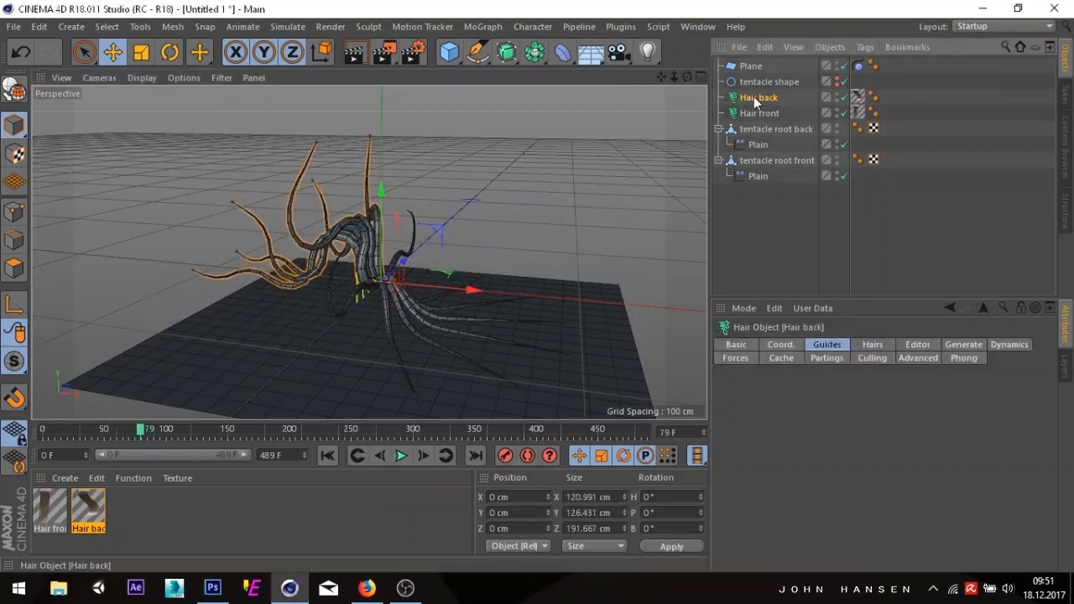
click(1001, 347)
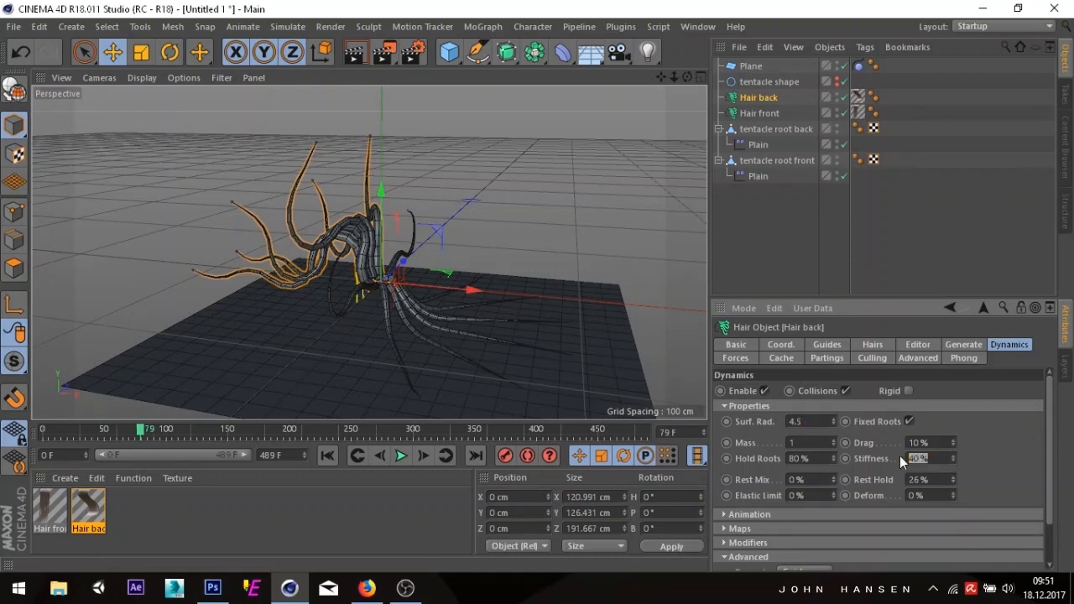
click(401, 455)
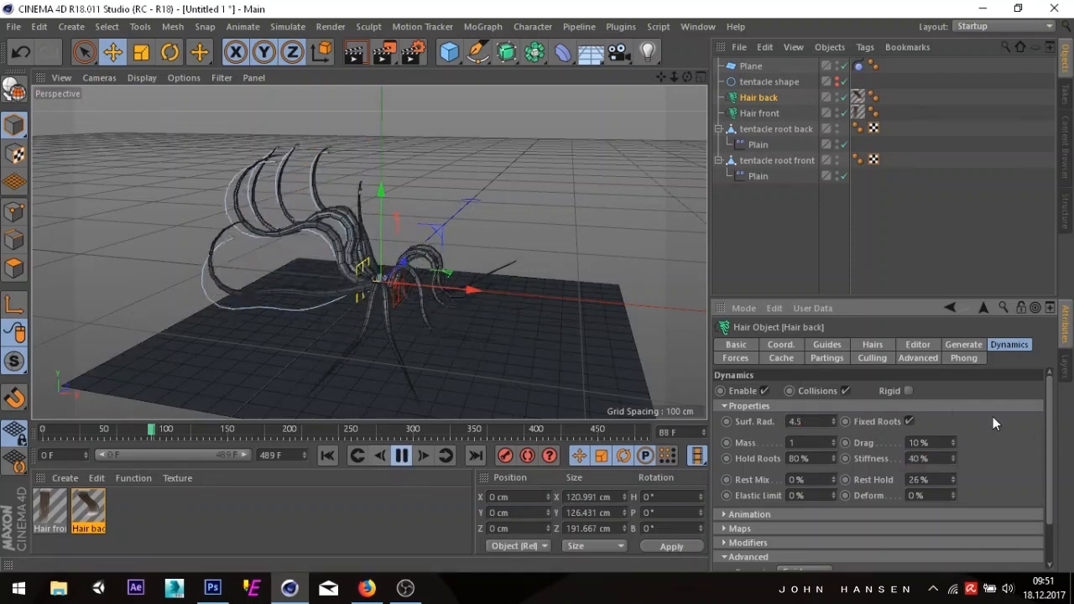
click(920, 459)
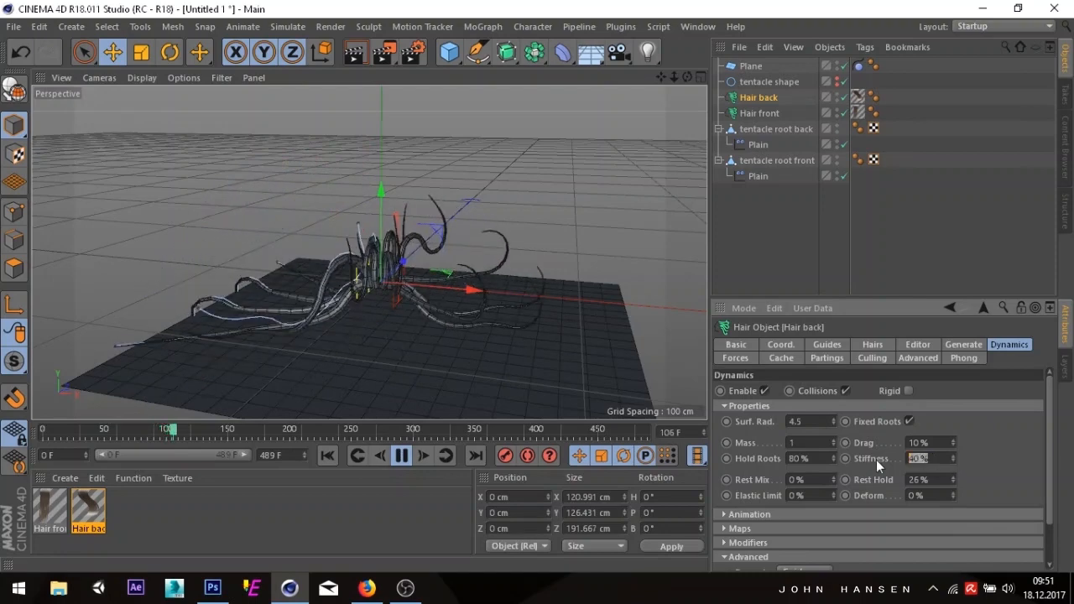
text(70)
key(Return)
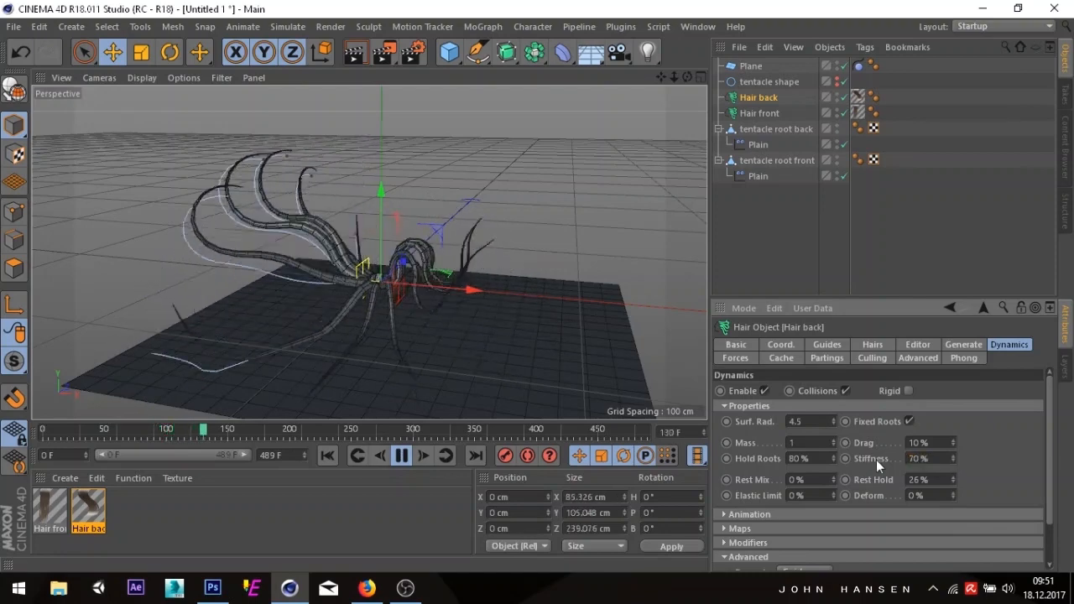
click(935, 481)
text(2)
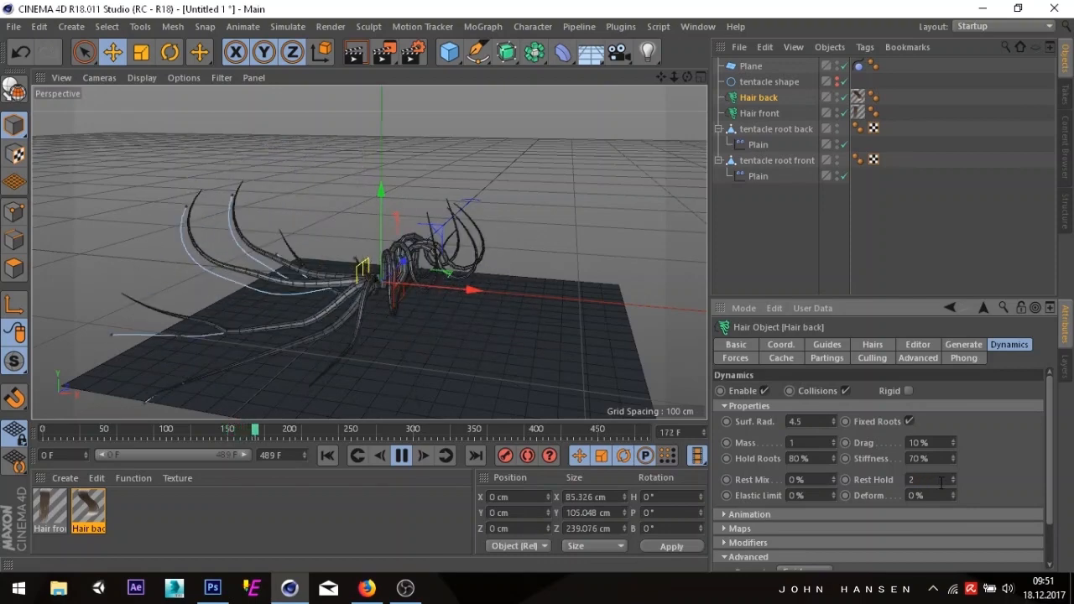
text(0)
key(Return)
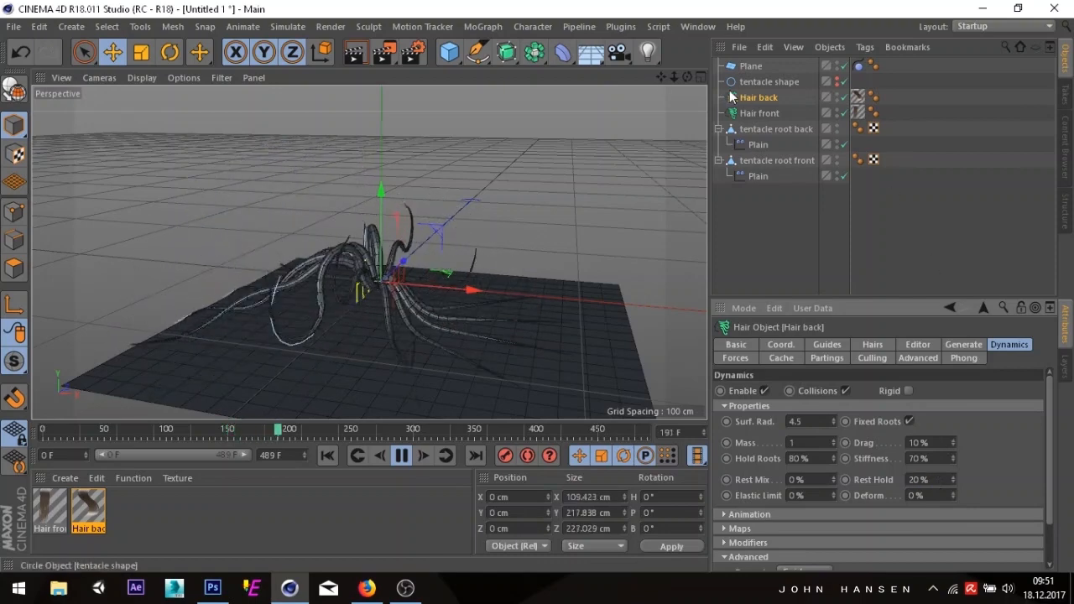
- Set the pitch rotation (R.P) of the Plain effector under tentacle root back to 151°
drag(662, 77, 742, 82)
mouse_move(674, 76)
mouse_down()
mouse_move(631, 82)
mouse_move(674, 78)
mouse_move(642, 100)
mouse_move(681, 81)
mouse_up()
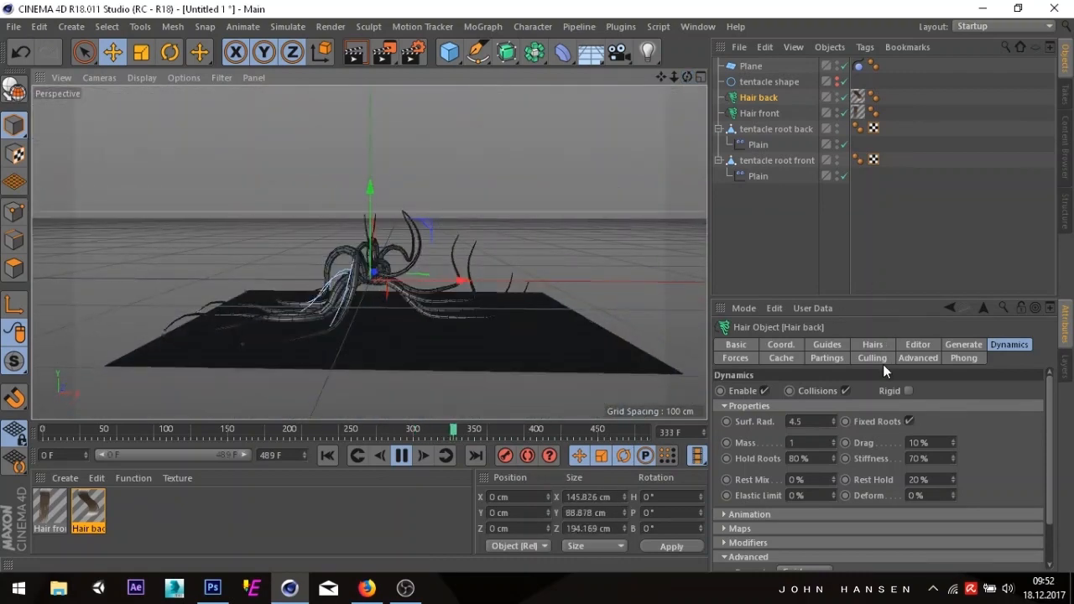
click(761, 143)
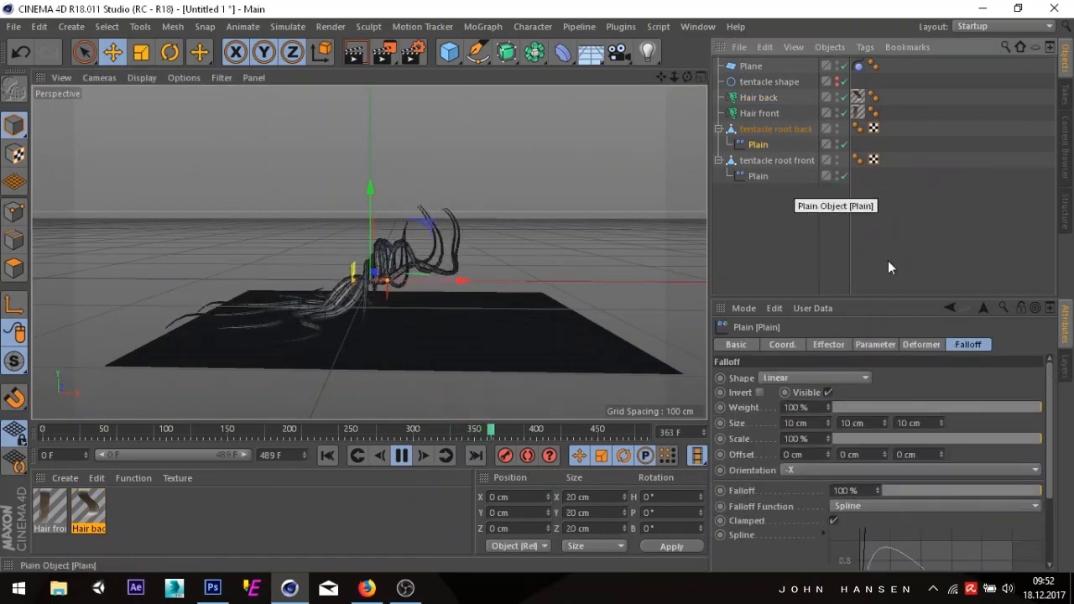
click(882, 345)
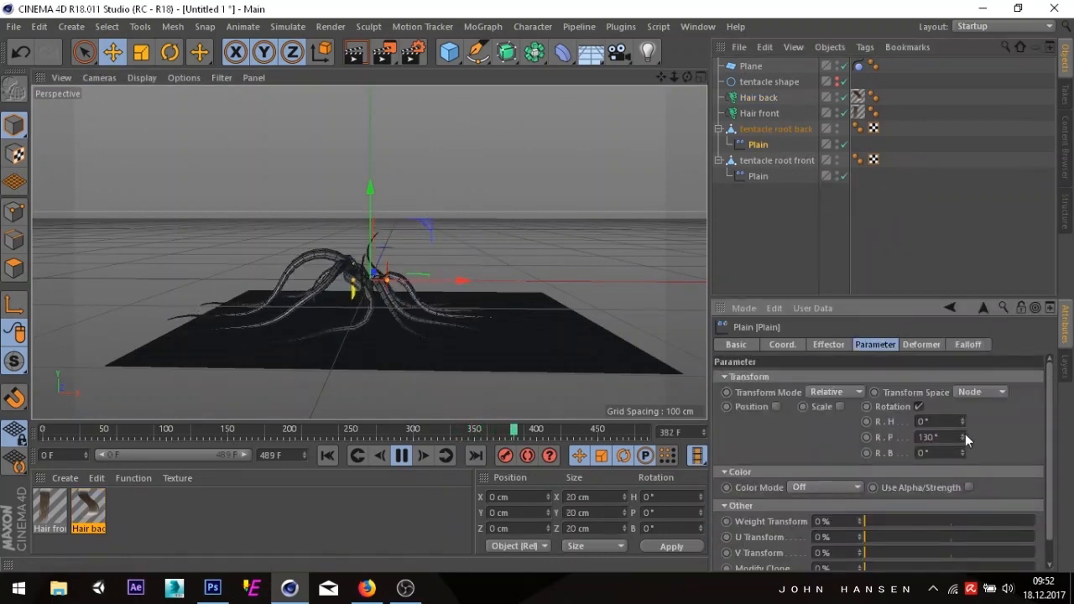
drag(962, 438, 962, 419)
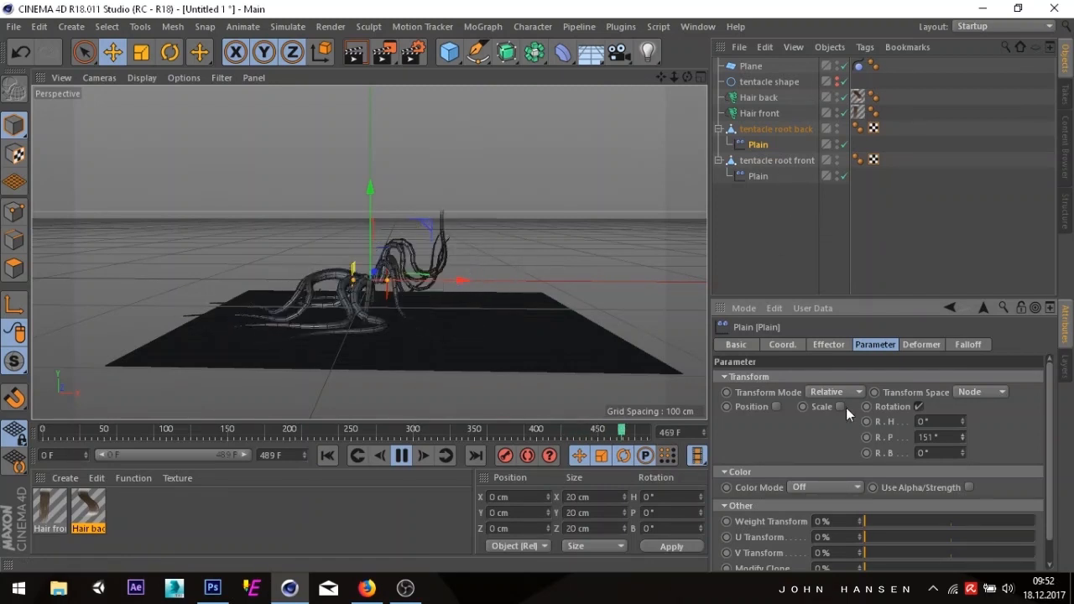
- Set the Hair back dynamics Hold Roots to 100%, check the playback, and rewind the stopped animation to frame 0
click(759, 99)
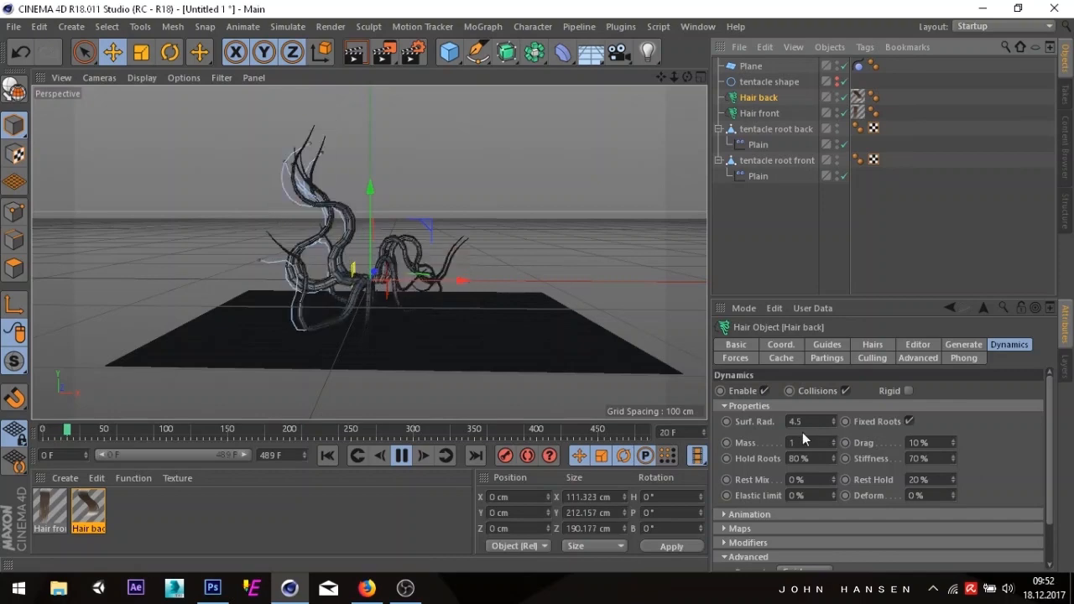
drag(833, 457, 821, 463)
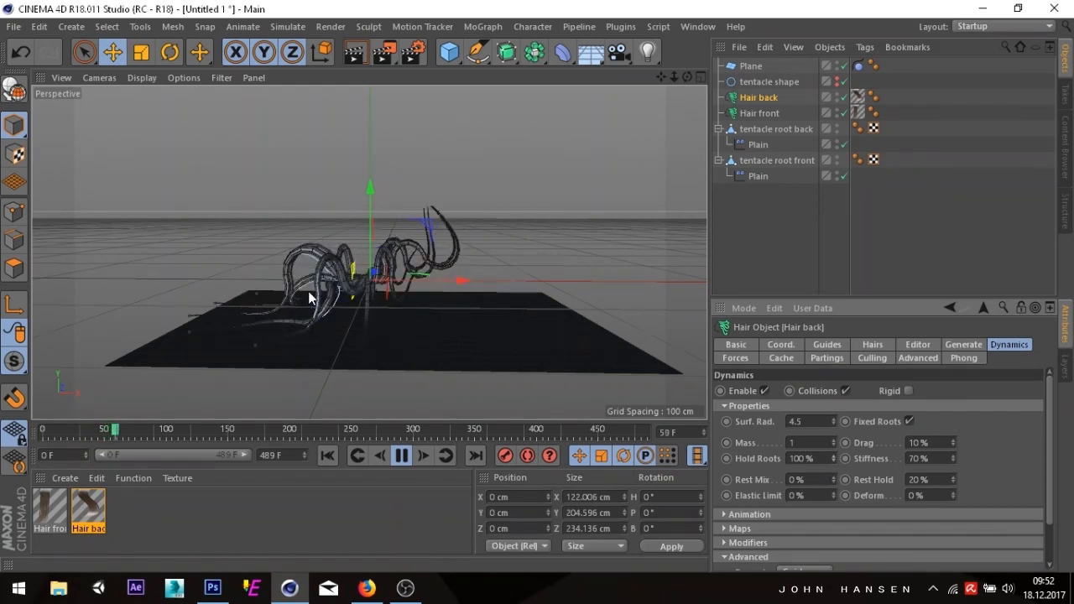
scroll(302, 311, up, 4)
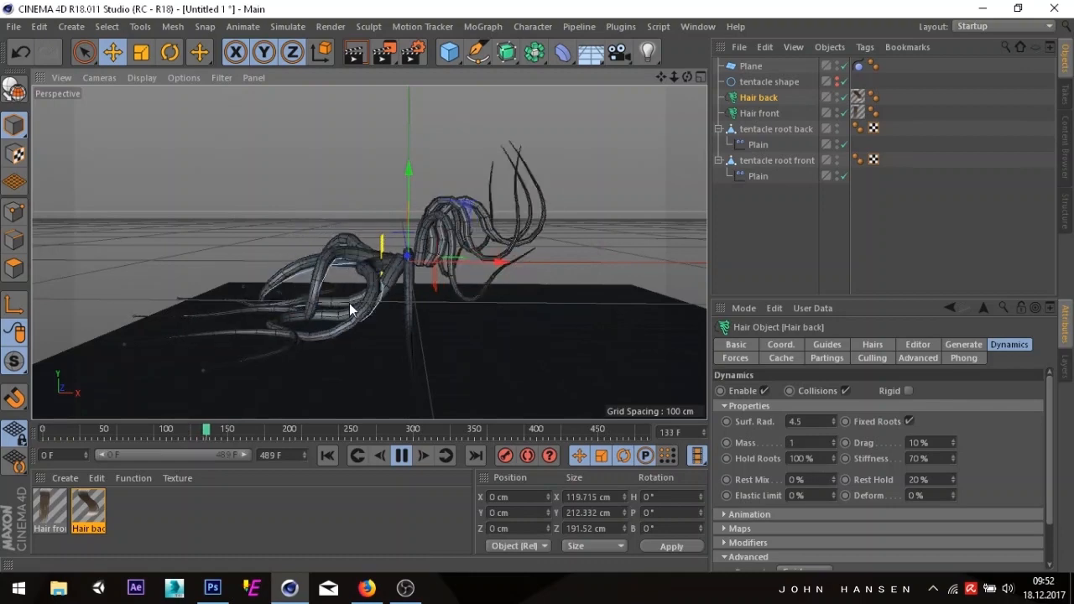
scroll(350, 303, down, 1)
scroll(350, 306, down, 3)
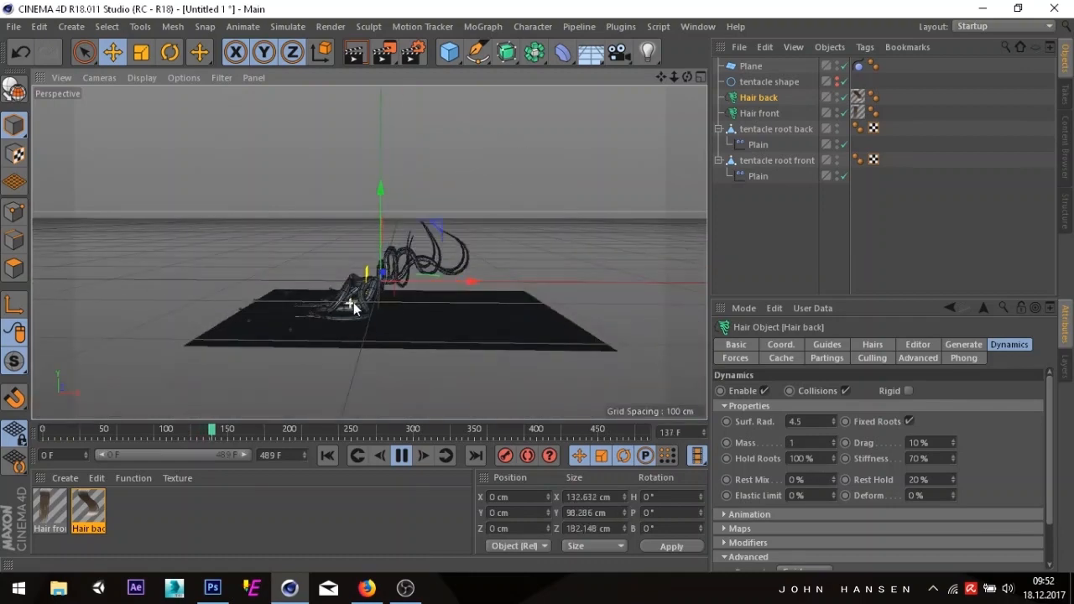
click(401, 455)
drag(201, 432, 42, 431)
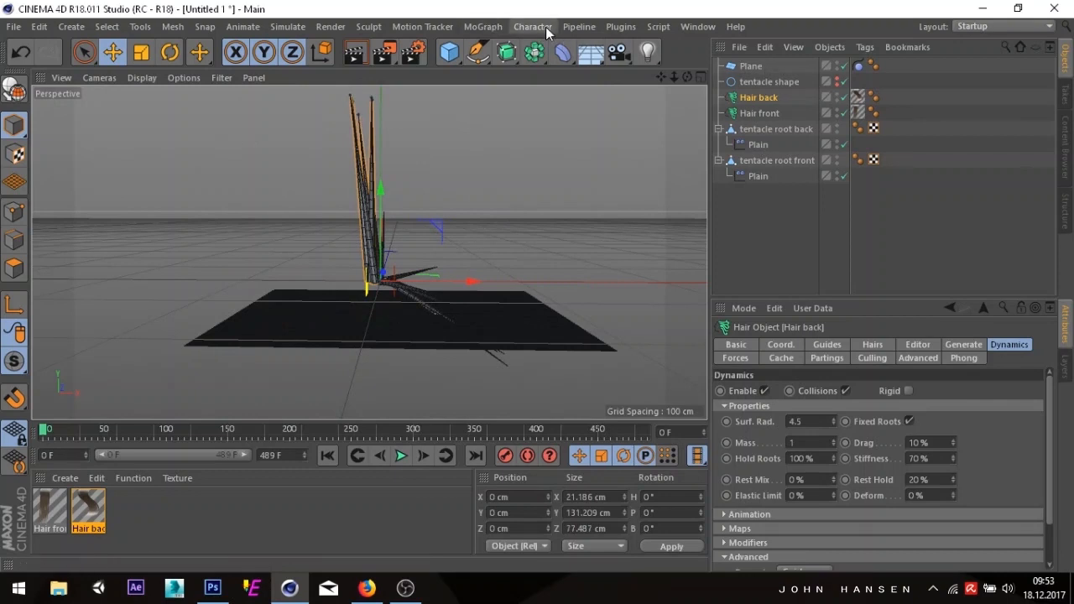
- Add a Time effector under tentacle root back, with rotation disabled and position enabled at P.X -50 cm
click(496, 28)
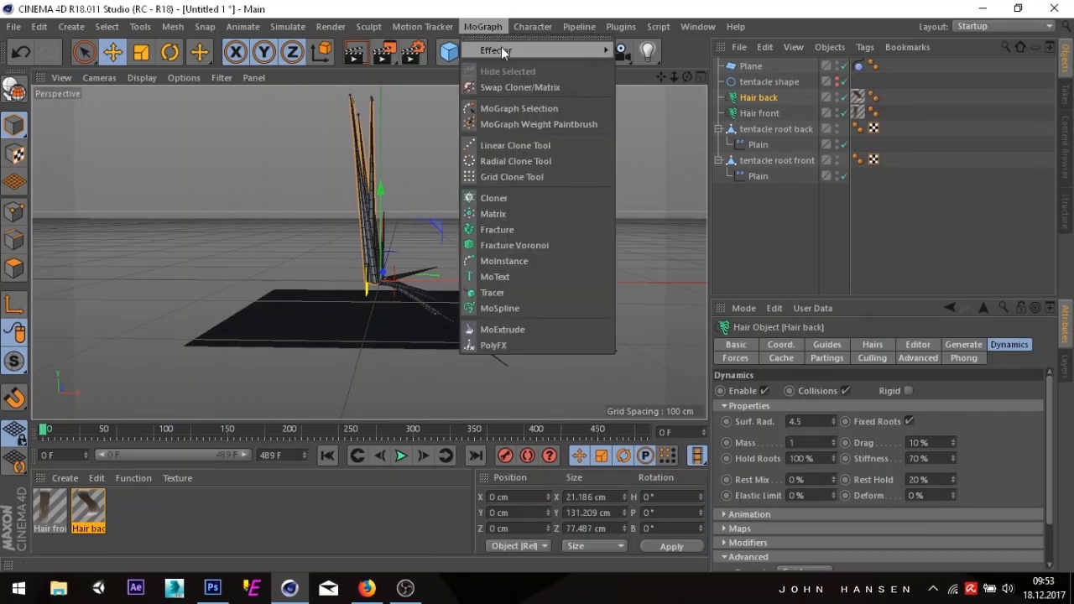
mouse_move(501, 49)
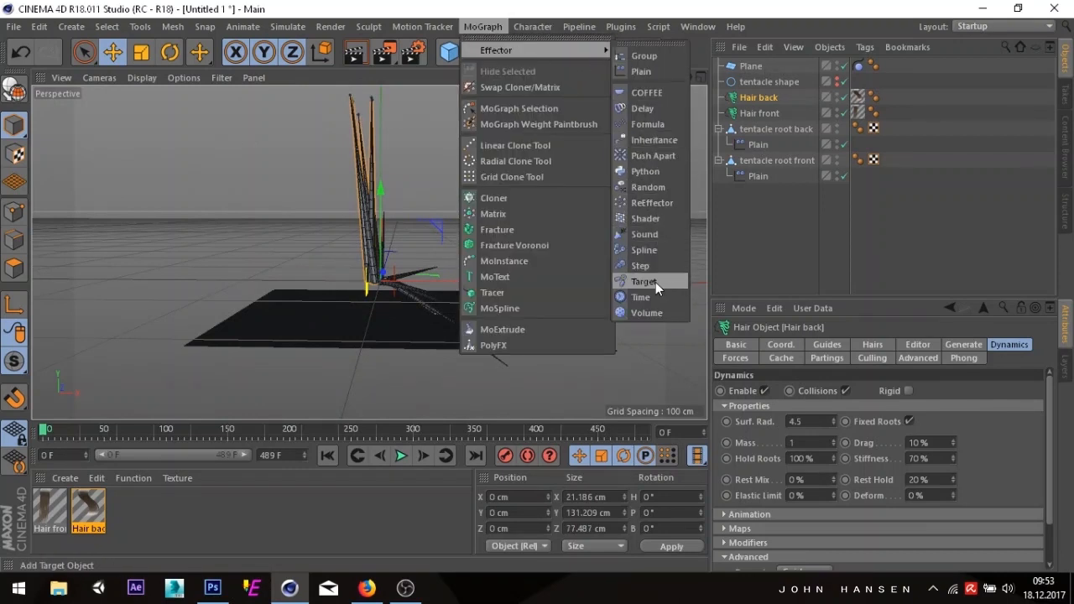
click(775, 147)
click(746, 131)
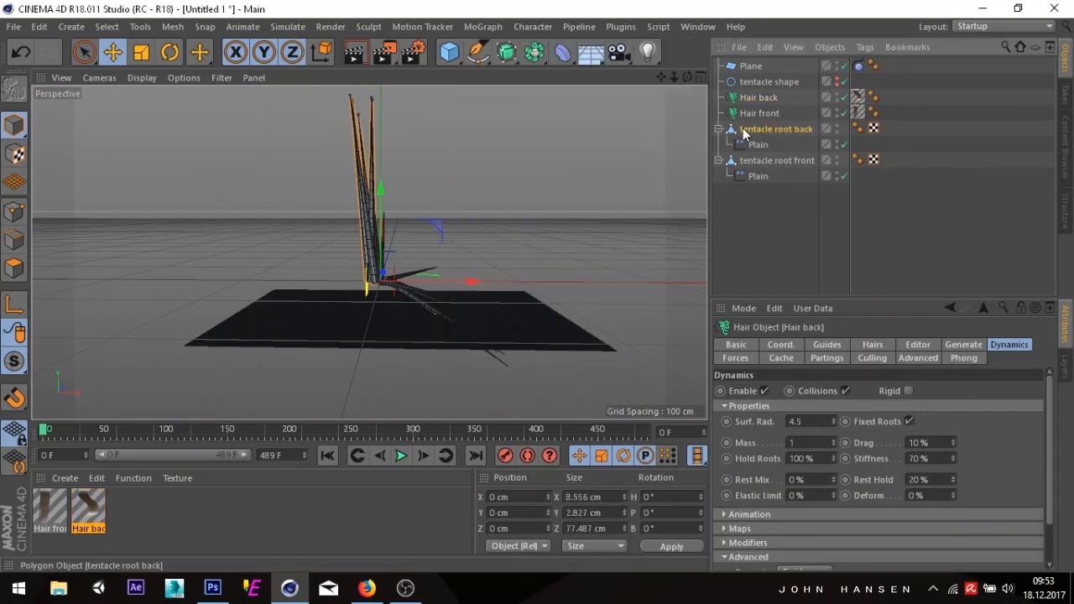
click(482, 27)
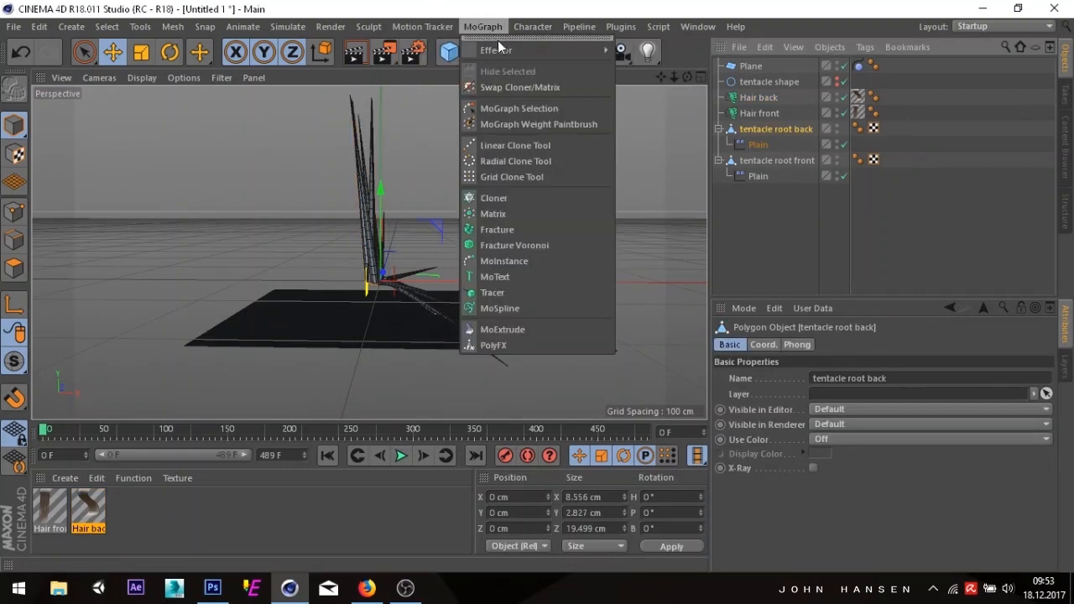
mouse_move(499, 51)
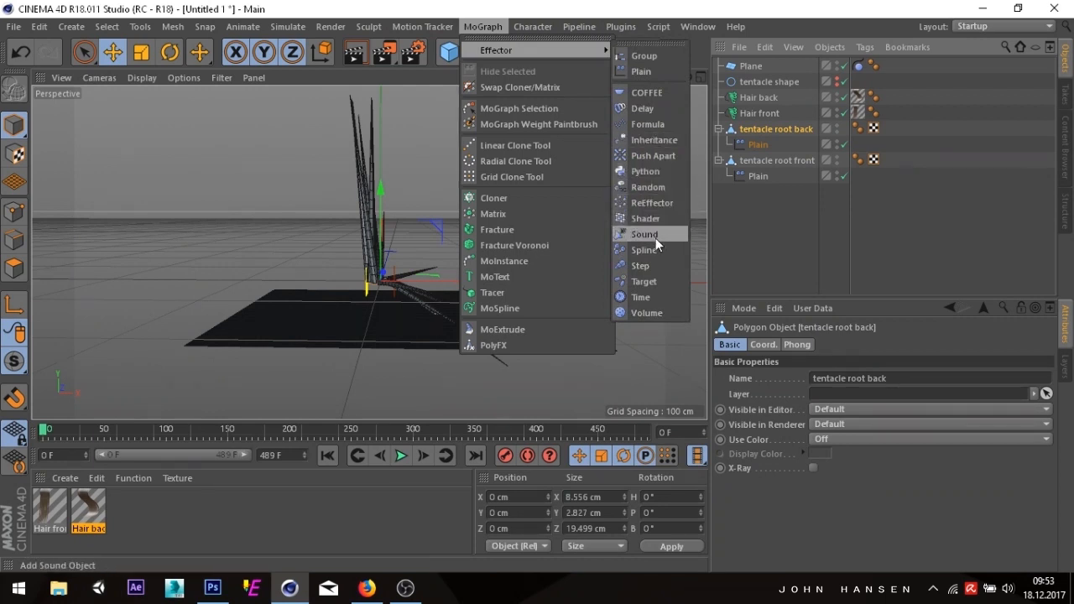
click(655, 300)
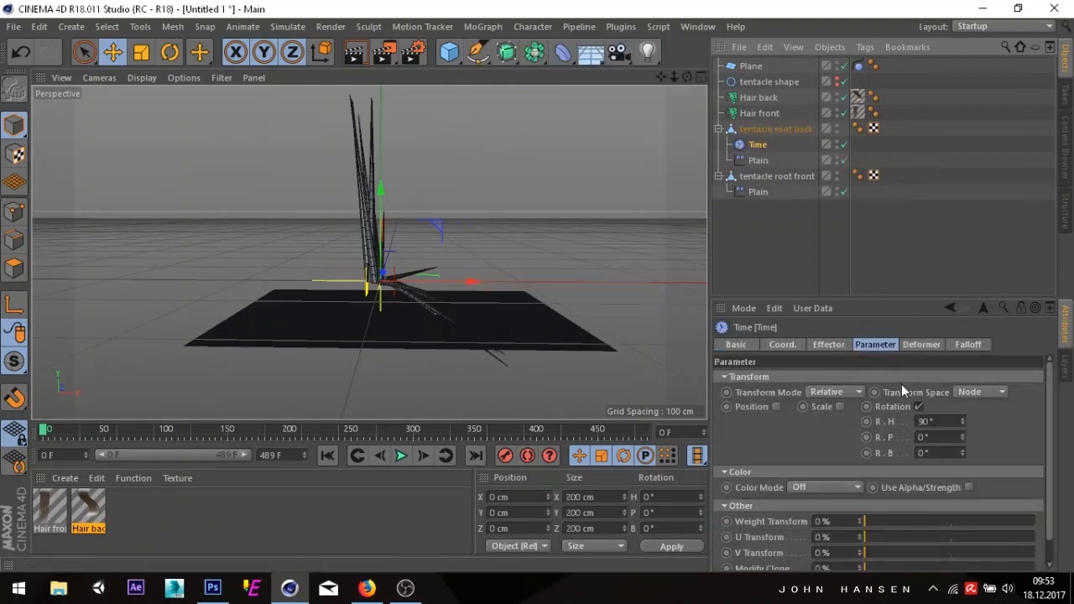
click(919, 406)
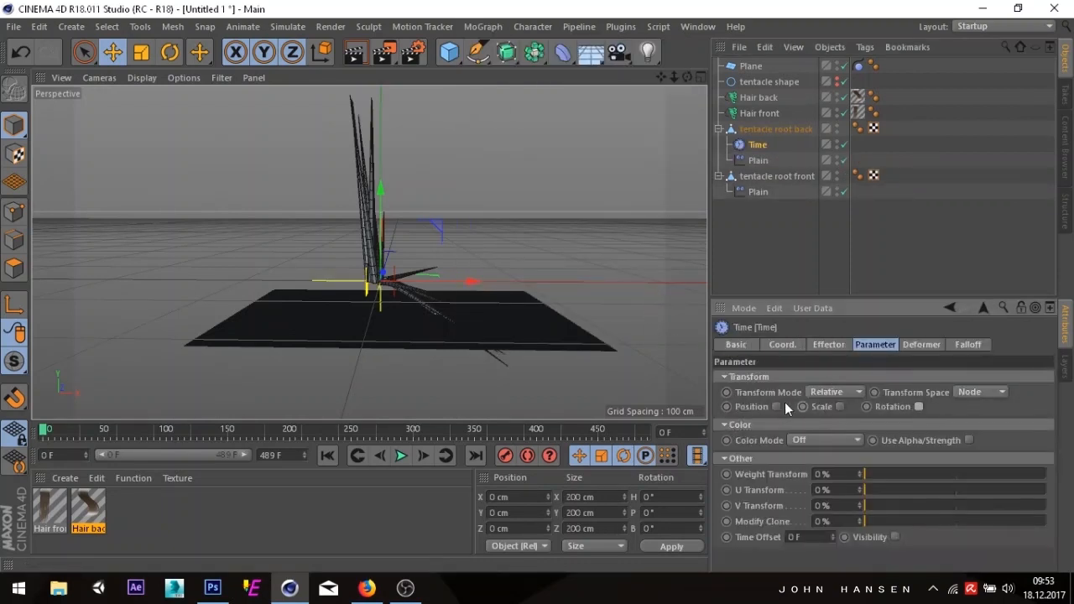
click(776, 407)
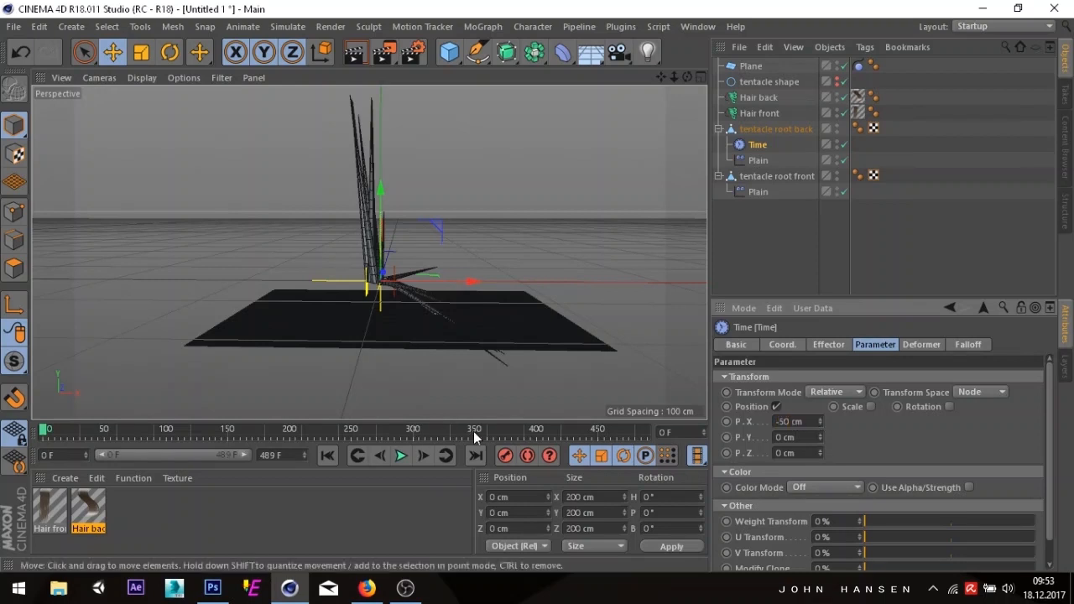
- With the animation playing, set the Time effector's Deformation to Object, and rewind the stopped animation to frame 0
click(402, 456)
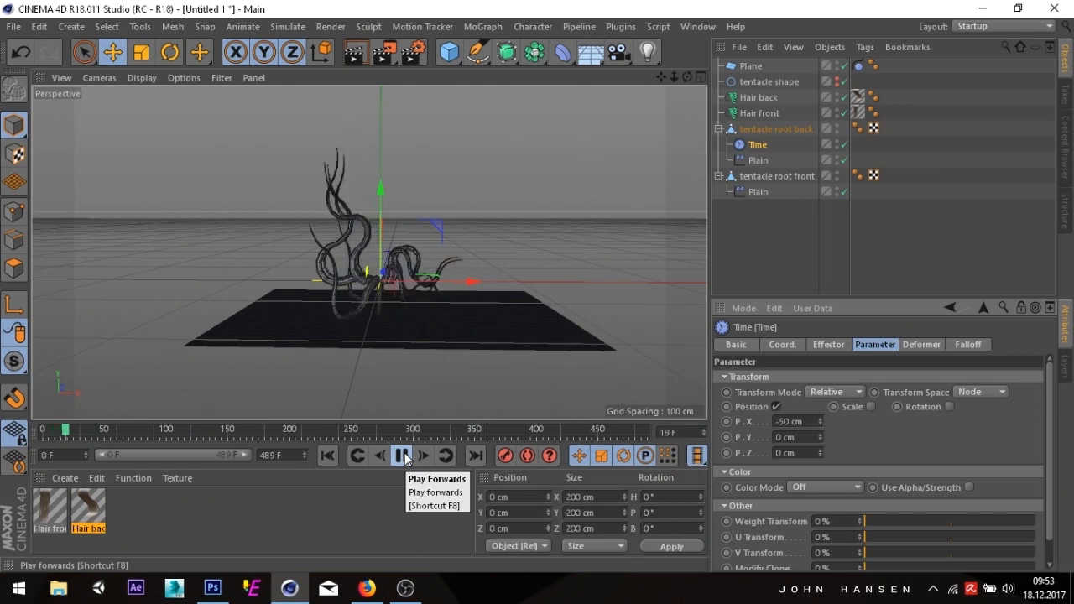
click(920, 345)
click(847, 379)
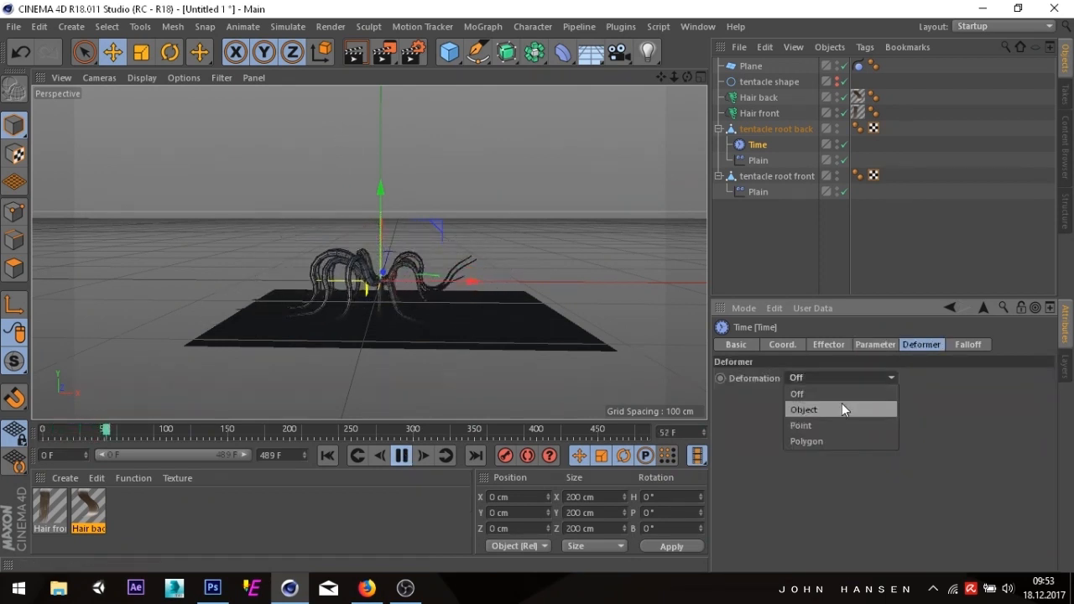
click(842, 408)
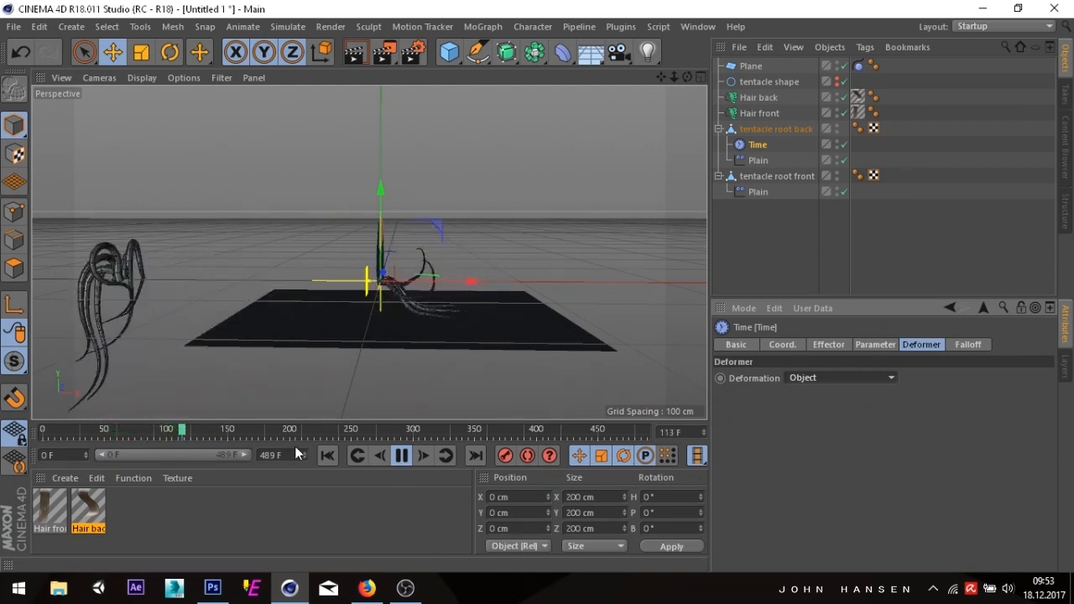
click(396, 456)
drag(173, 430, 41, 431)
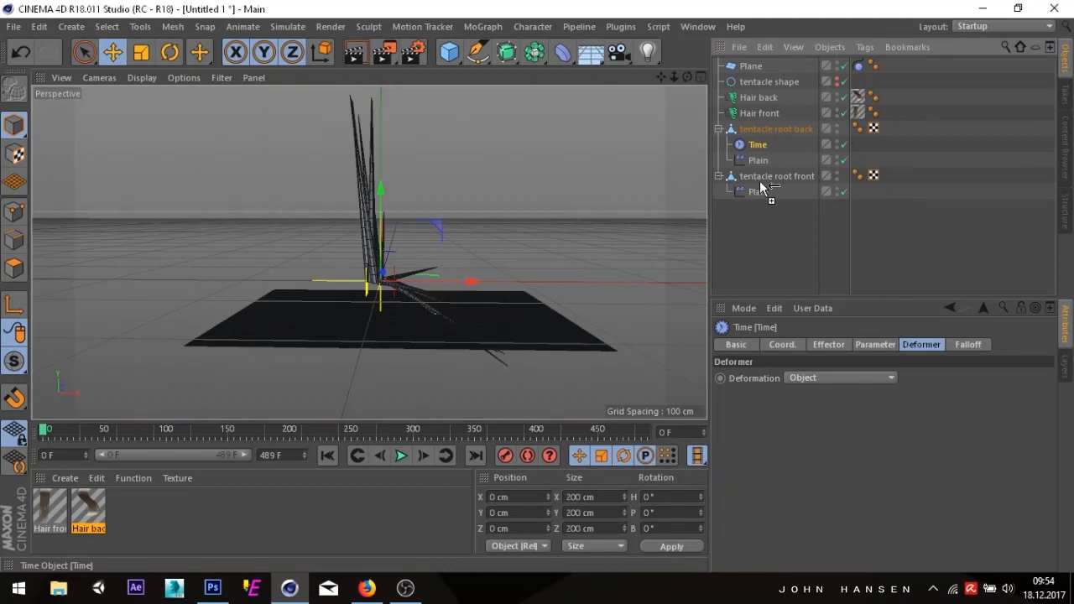
- Copy the Time effector under tentacle root front and play the animation
ctrl+drag(760, 182, 761, 187)
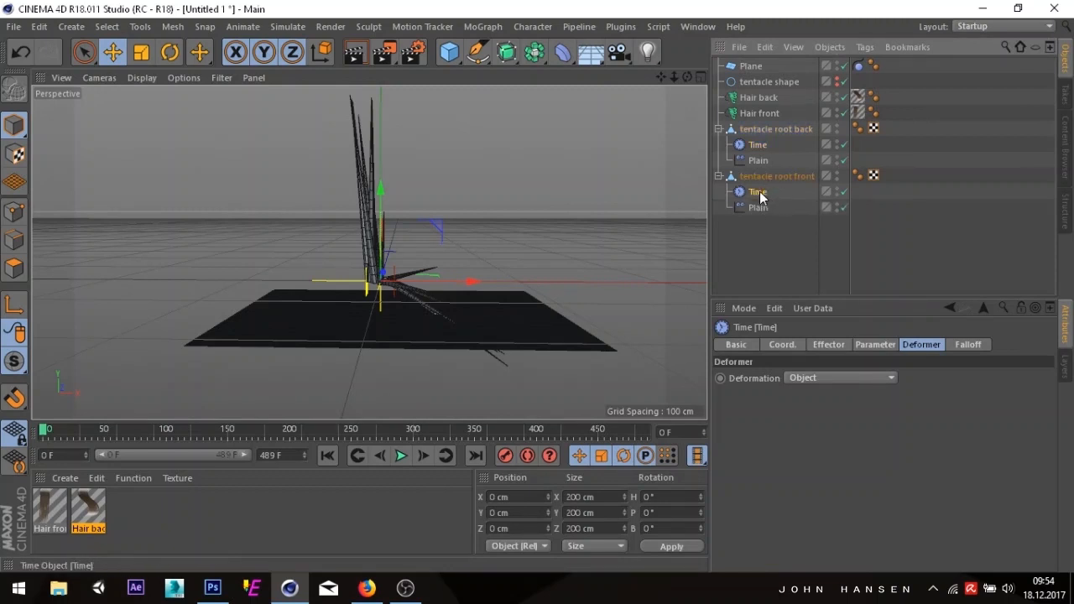
click(758, 209)
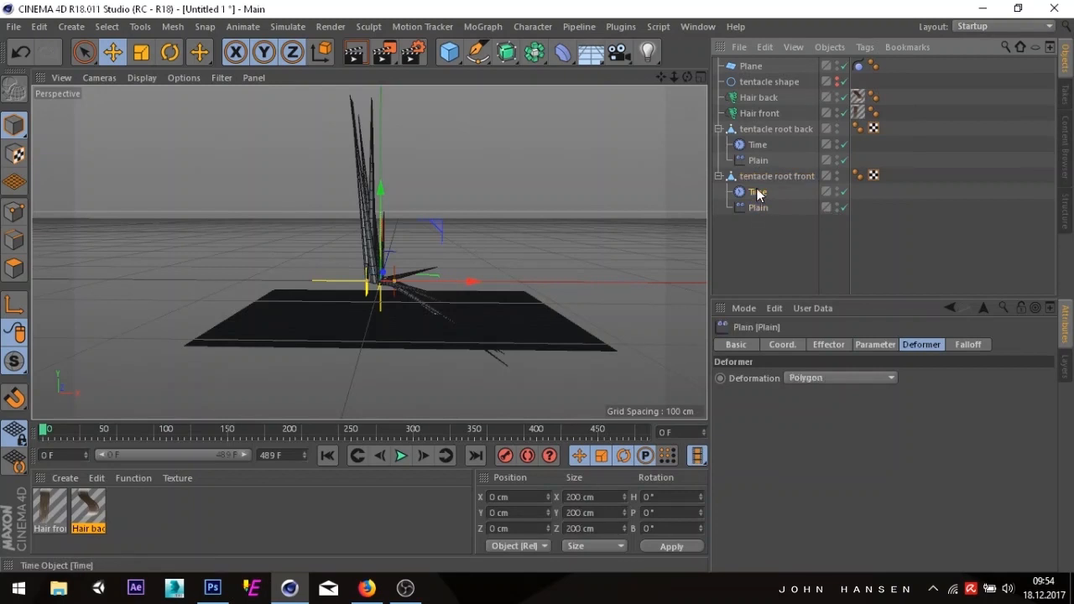
click(758, 192)
scroll(319, 305, up, 2)
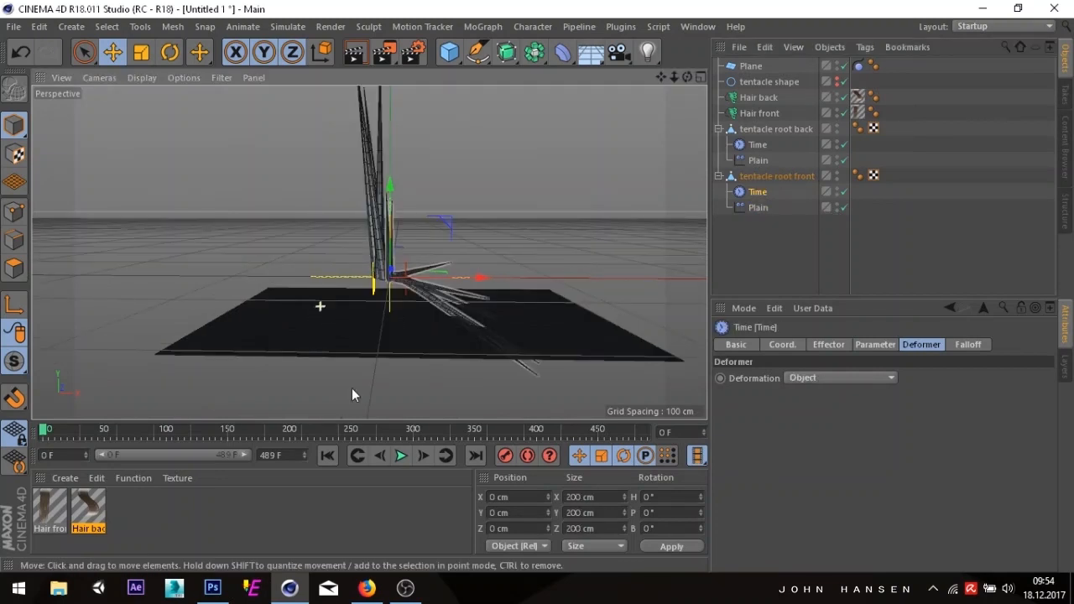
click(410, 456)
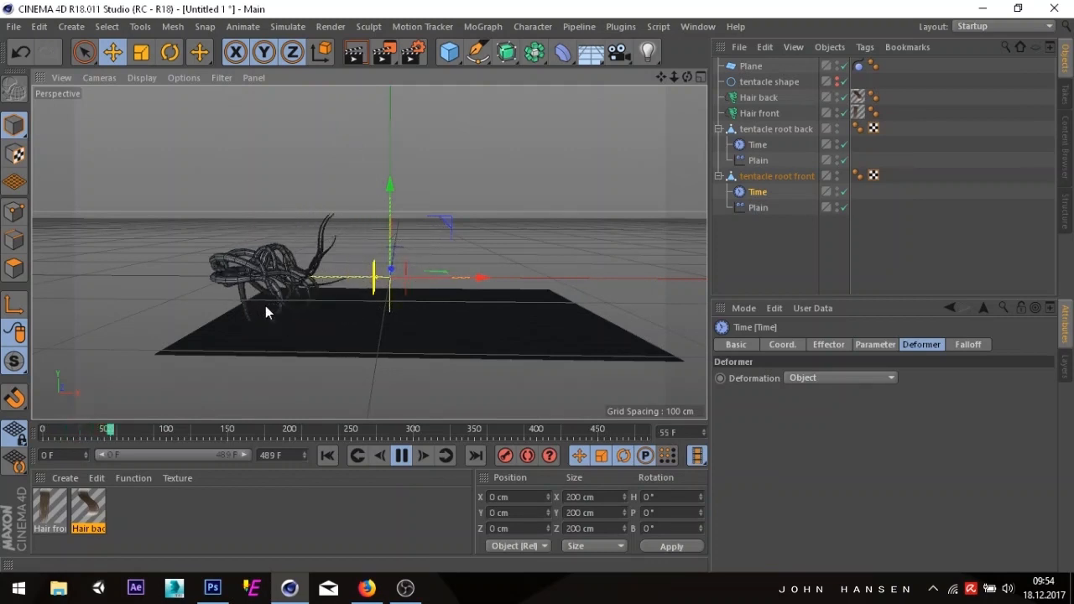
- Lower the floor plane to about -39.4 cm in Y and replay the animation from the start
click(286, 346)
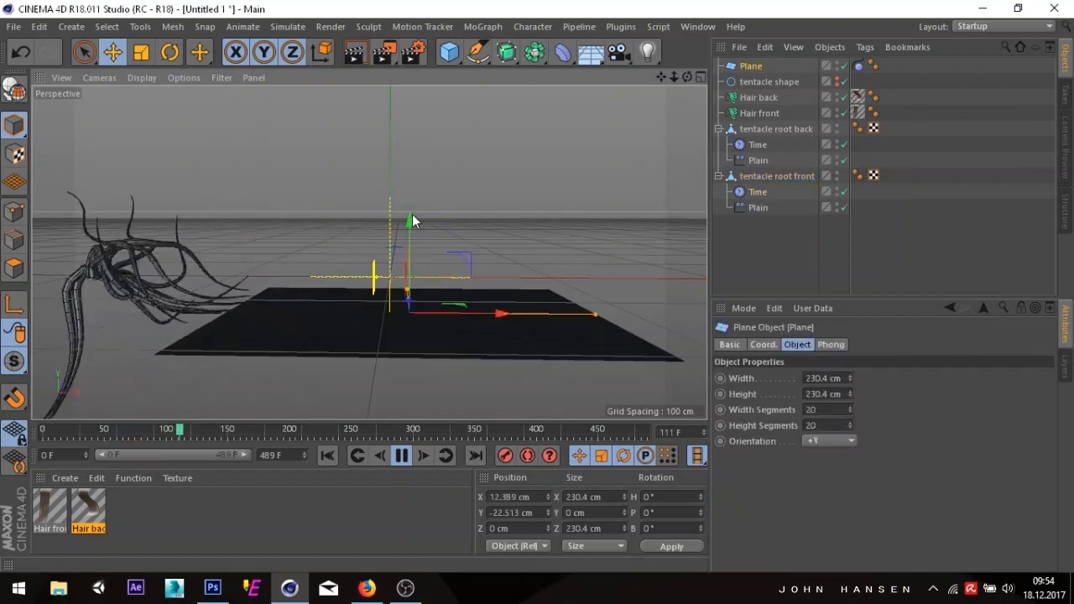
drag(409, 221, 411, 248)
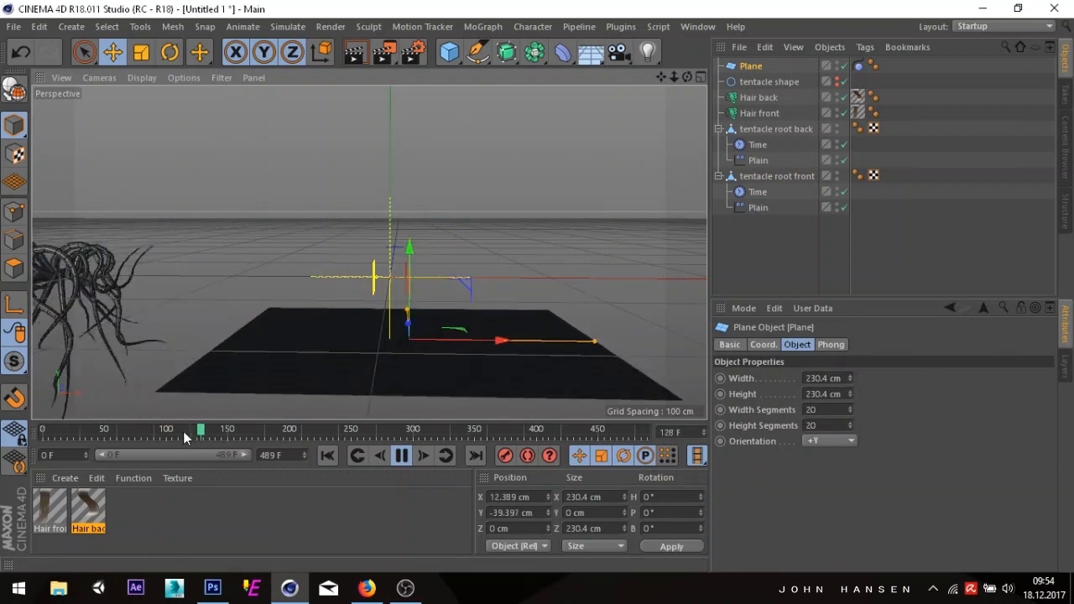
drag(183, 431, 4, 420)
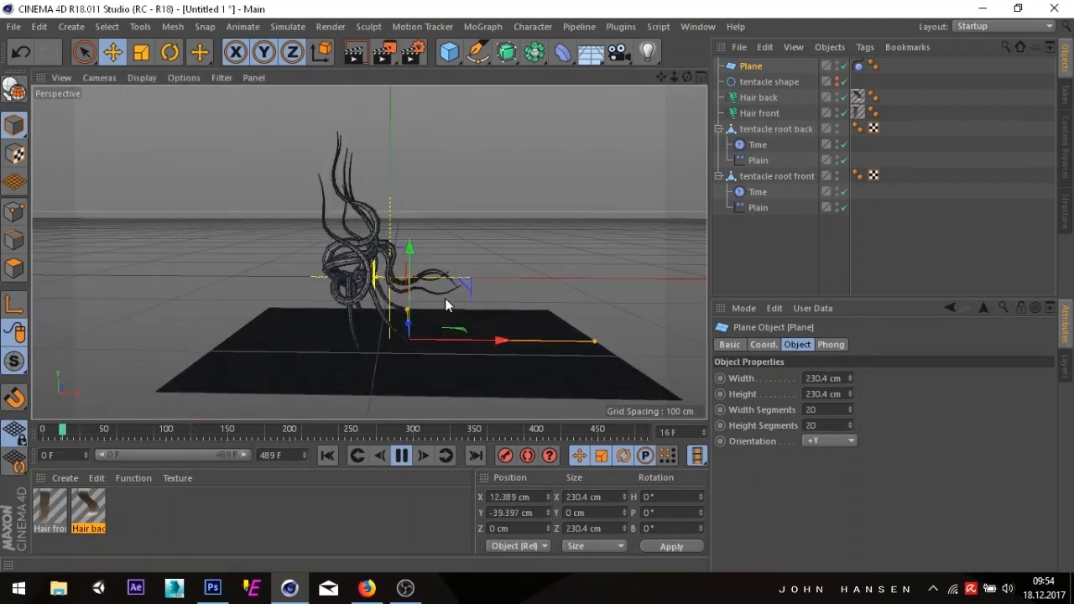
- Set the pitch rotation (R.P) of the Plain effector under tentacle root back to 140° and stop playback
click(758, 160)
click(885, 349)
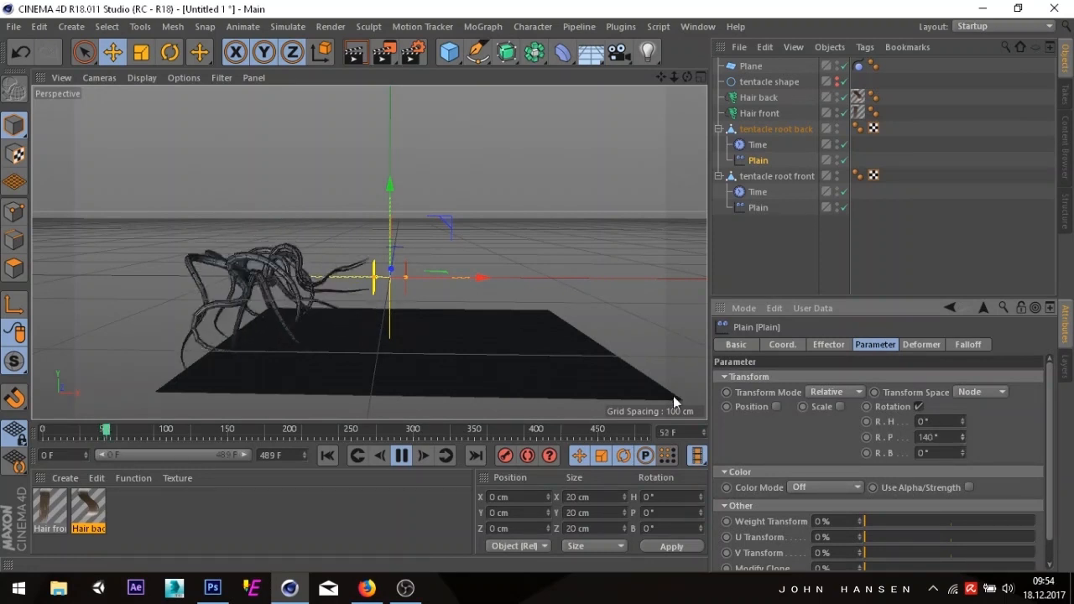
click(402, 455)
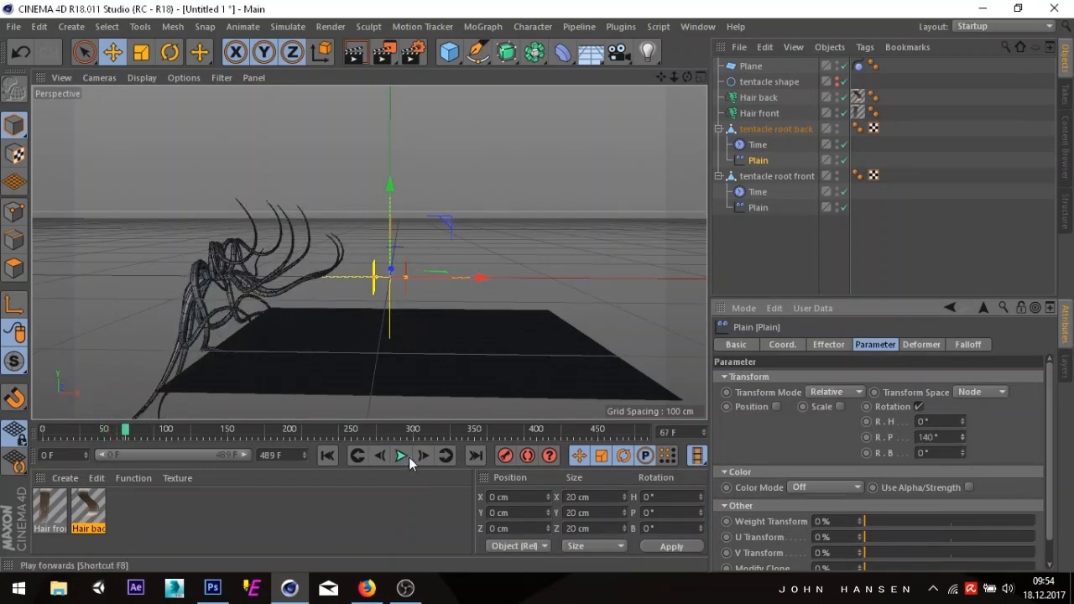
- Scale the floor plane up uniformly to about 314.5 cm in width and height
click(375, 382)
key(t)
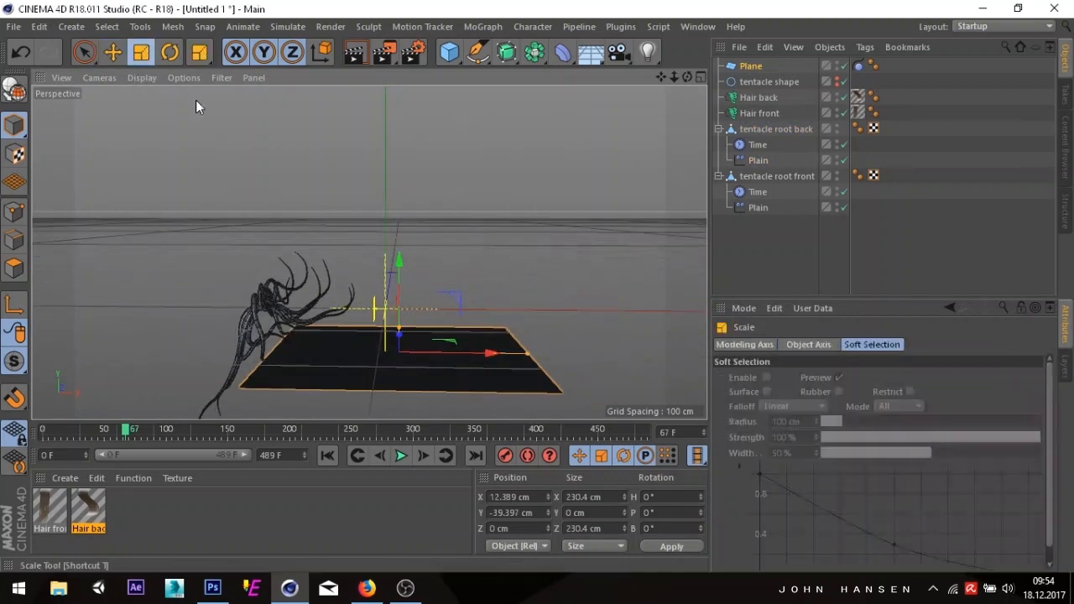
drag(360, 240, 614, 208)
- Add a Landscape object around the floor plane and stretch it along X to about 767 cm
drag(687, 77, 478, 85)
drag(675, 75, 587, 77)
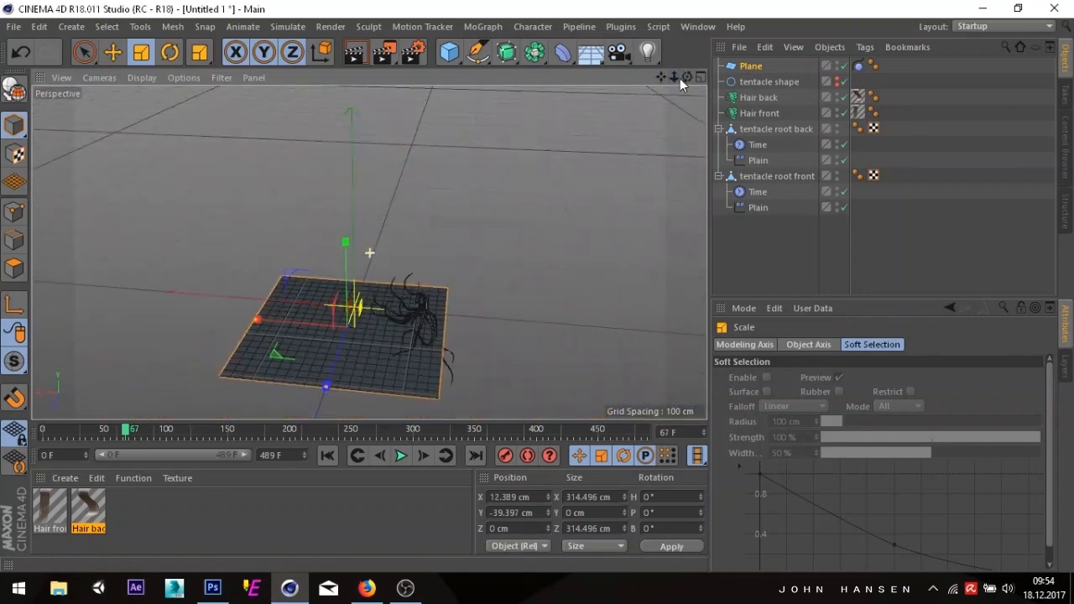
drag(661, 76, 664, 64)
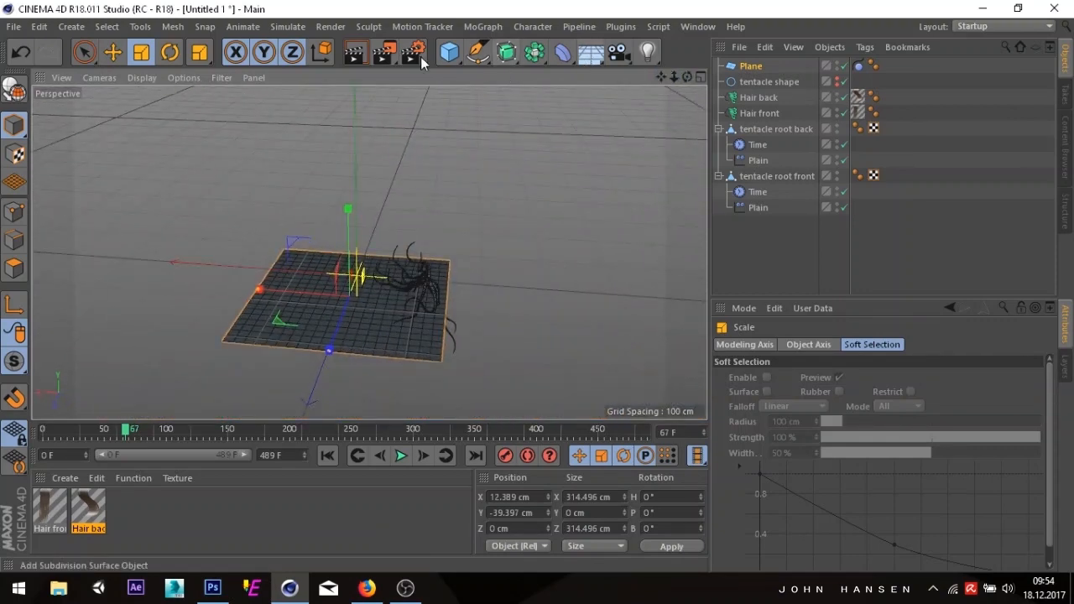
drag(456, 58, 771, 157)
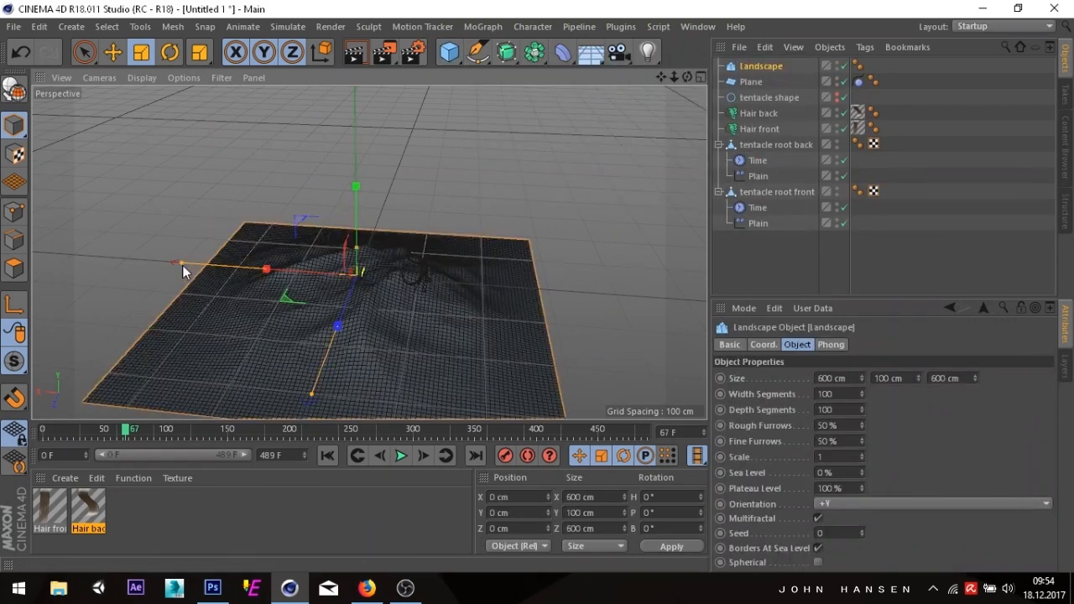
drag(180, 263, 136, 259)
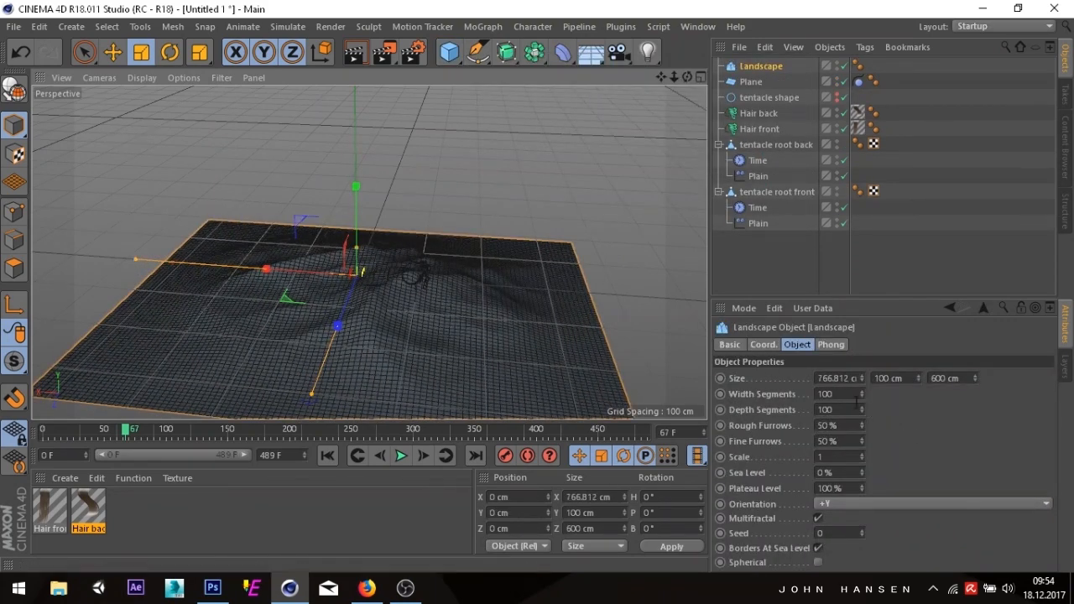
- Set the Landscape's width and depth segments to 20 each and disable Borders At Sea Level
click(825, 394)
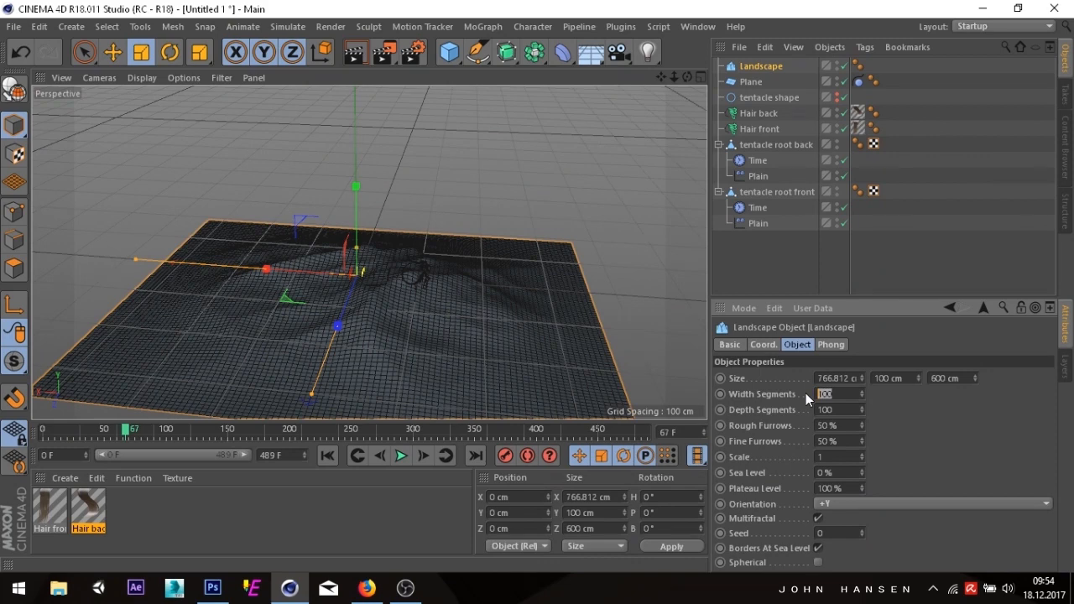
text(00)
key(Return)
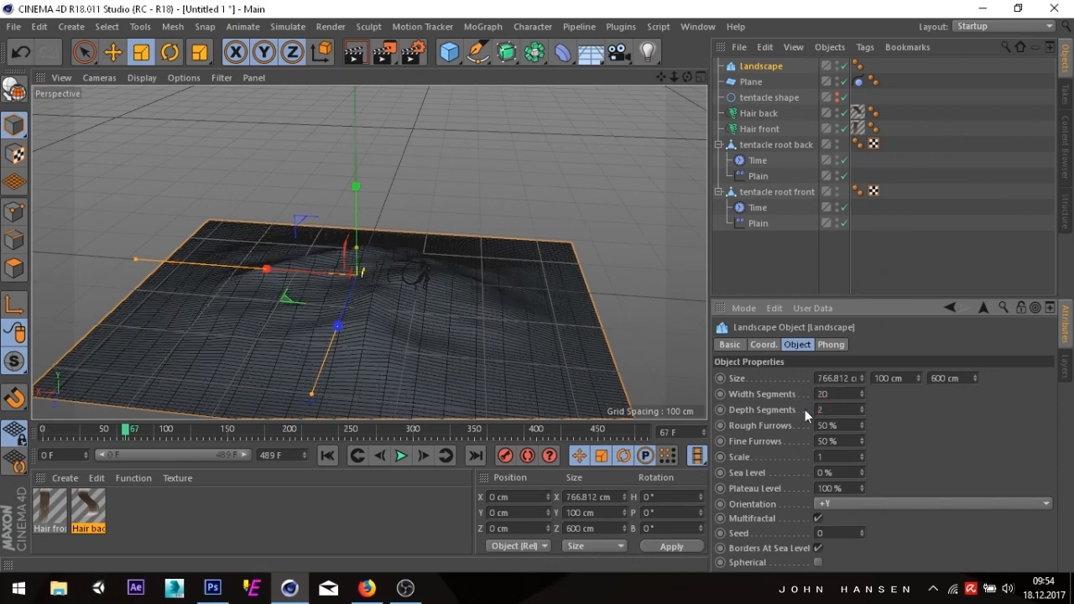
text(20)
key(Return)
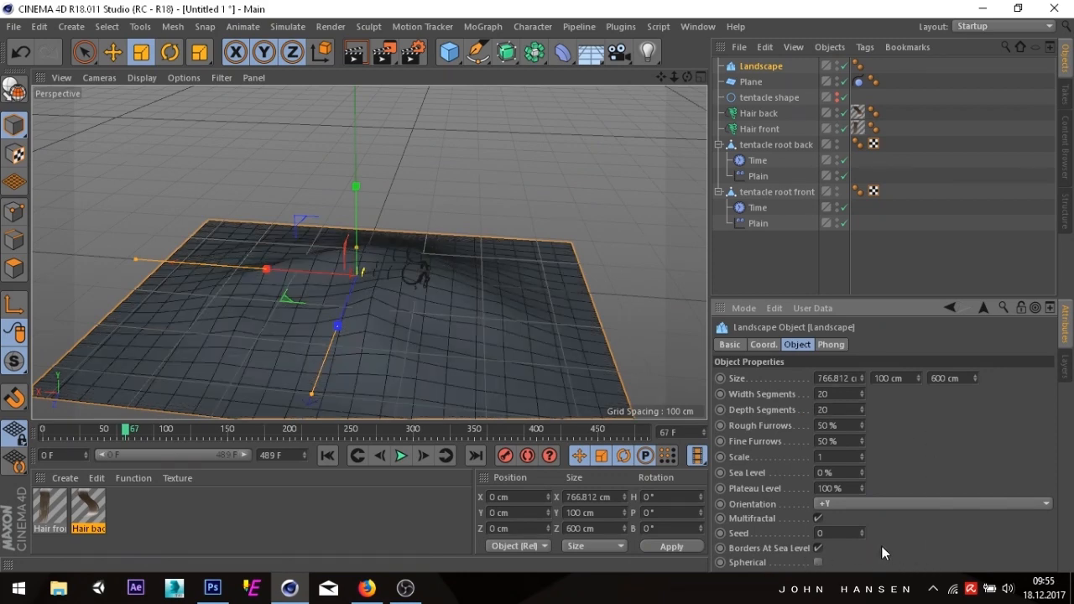
click(817, 548)
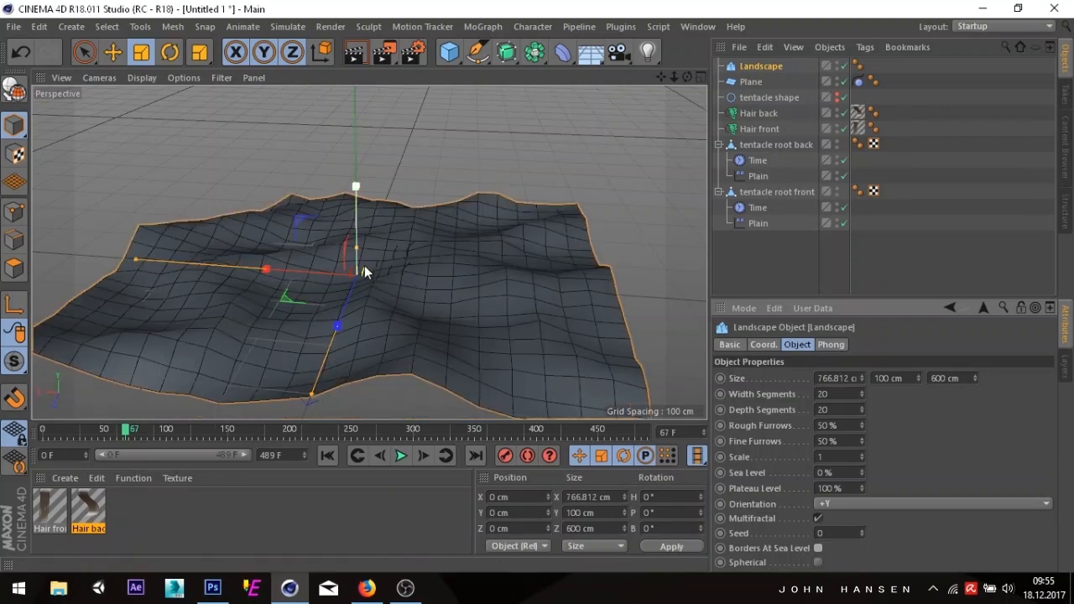
- Lower the Landscape to about Y -43.9 cm, flatten it to about 42 cm high, and shift it along X to about 92.4 cm
click(114, 55)
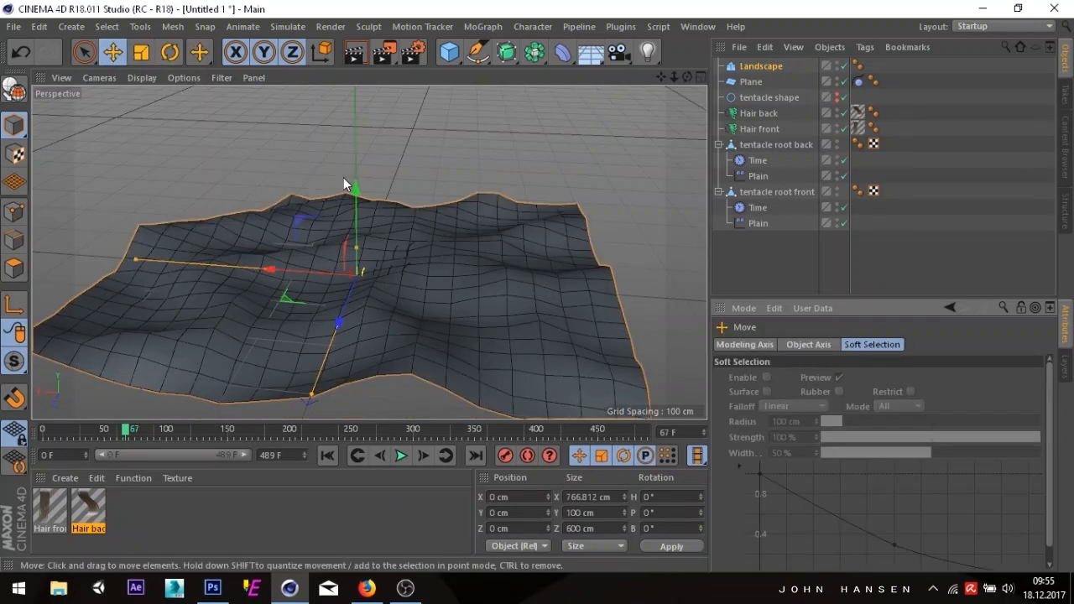
drag(352, 195, 362, 296)
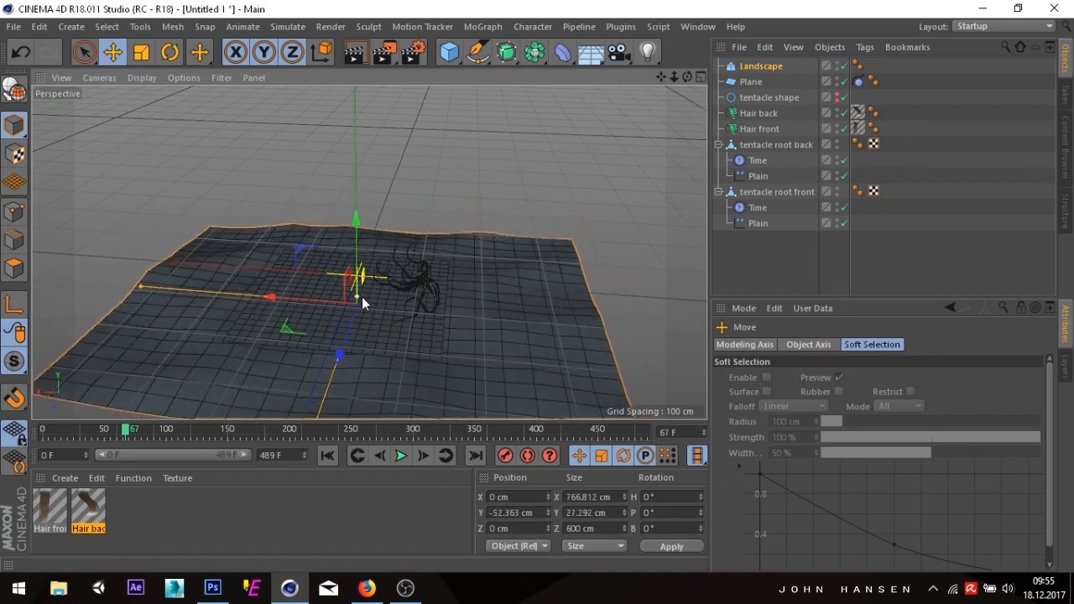
drag(356, 250, 354, 238)
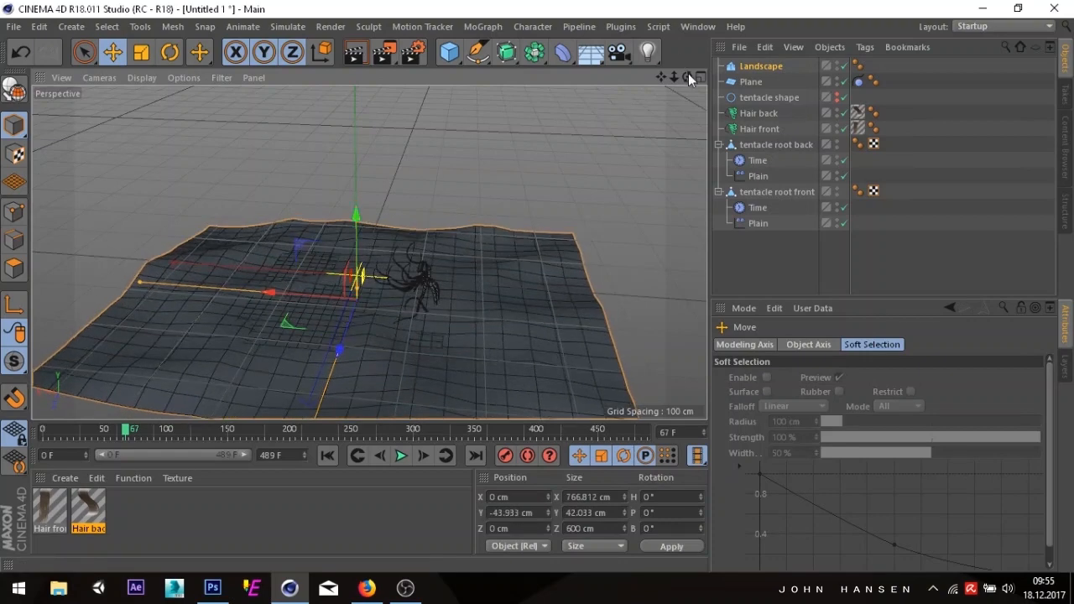
drag(688, 76, 704, 65)
drag(293, 291, 252, 294)
drag(685, 76, 566, 189)
scroll(497, 262, up, 3)
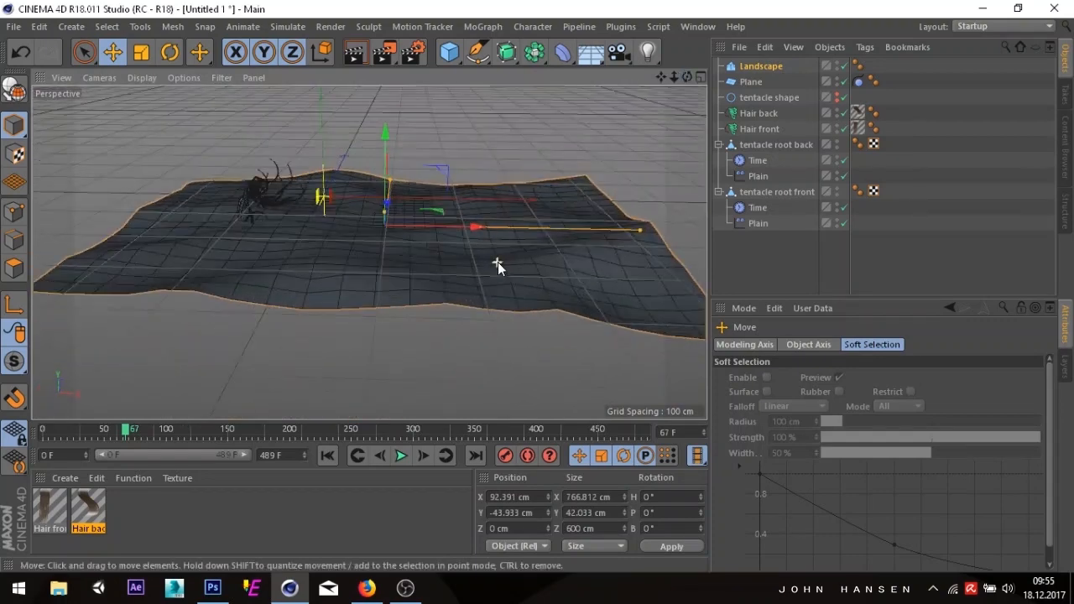
drag(675, 76, 588, 331)
- Play the animation and move the Landscape along X to about -261.5 cm, under the crawling tentacles
click(400, 455)
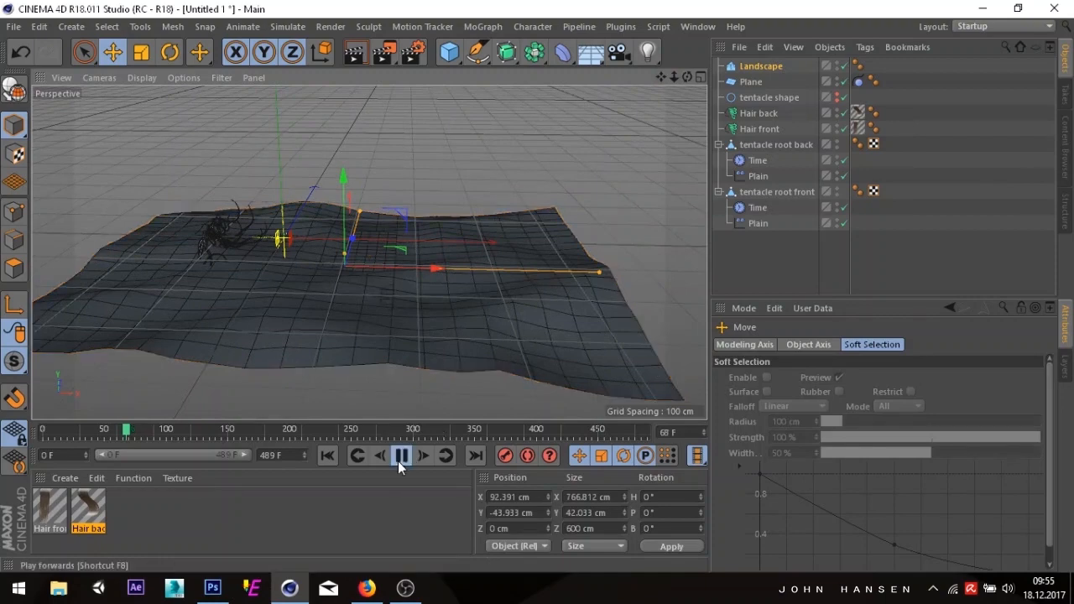
click(747, 288)
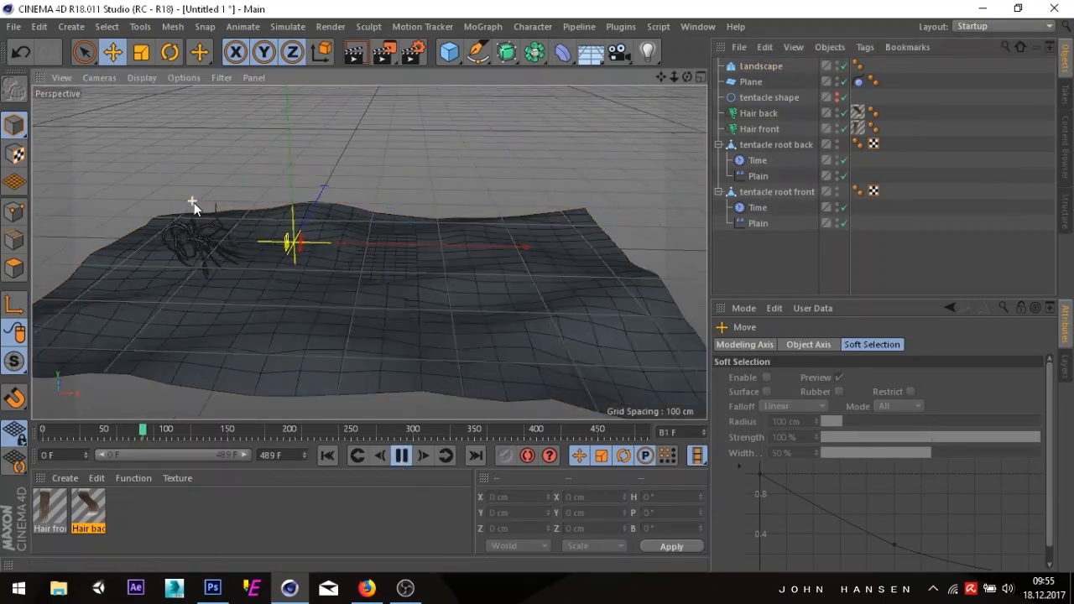
click(277, 310)
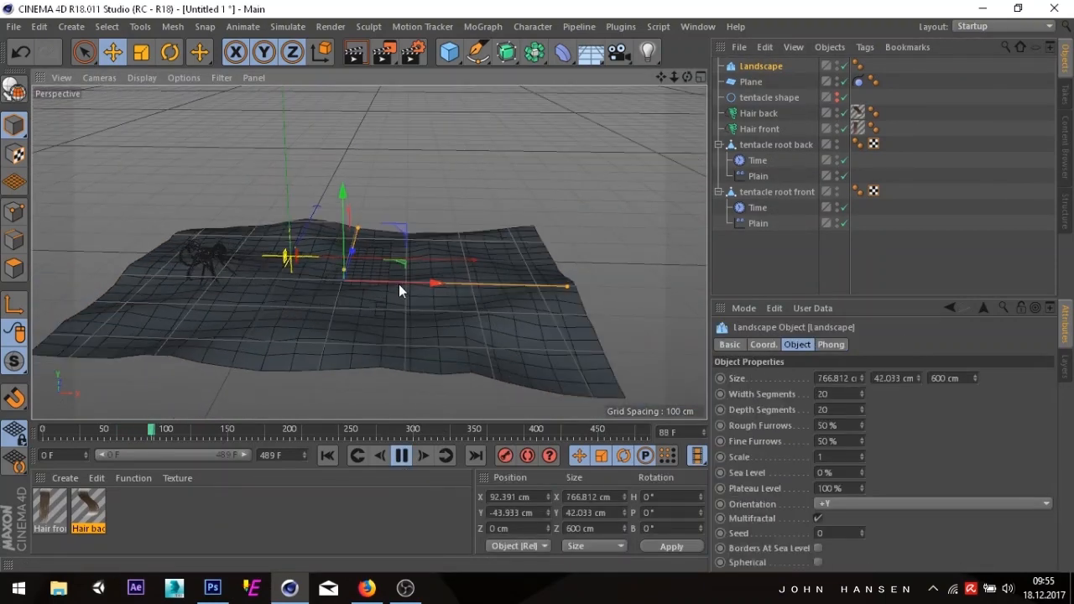
drag(394, 285, 172, 270)
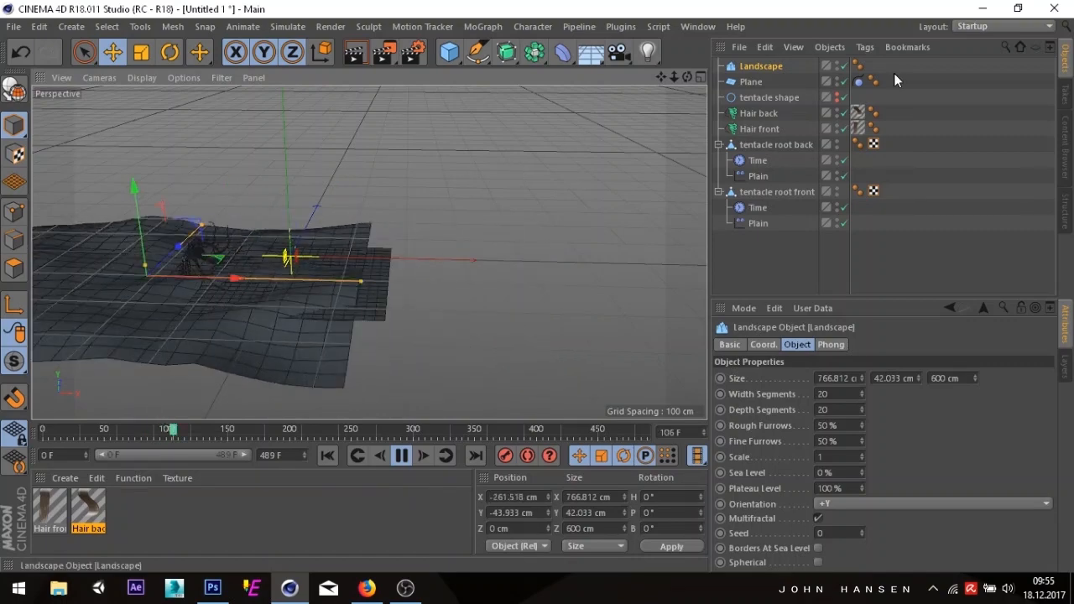
- Stop playback, transfer the Hair Collider tag from the Plane to the Landscape, and delete the Plane
click(858, 82)
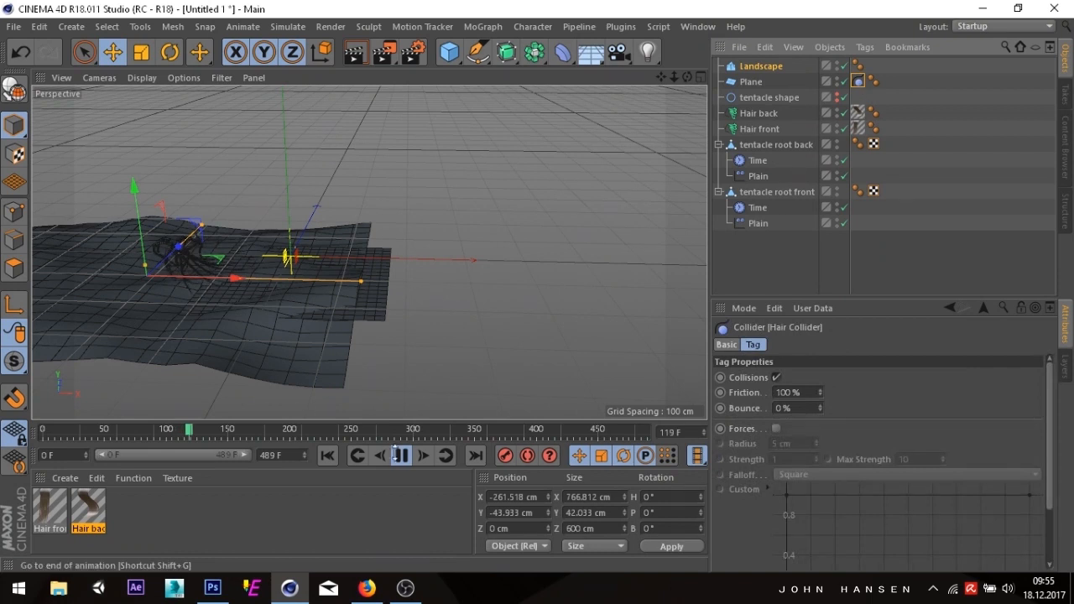
key(F8)
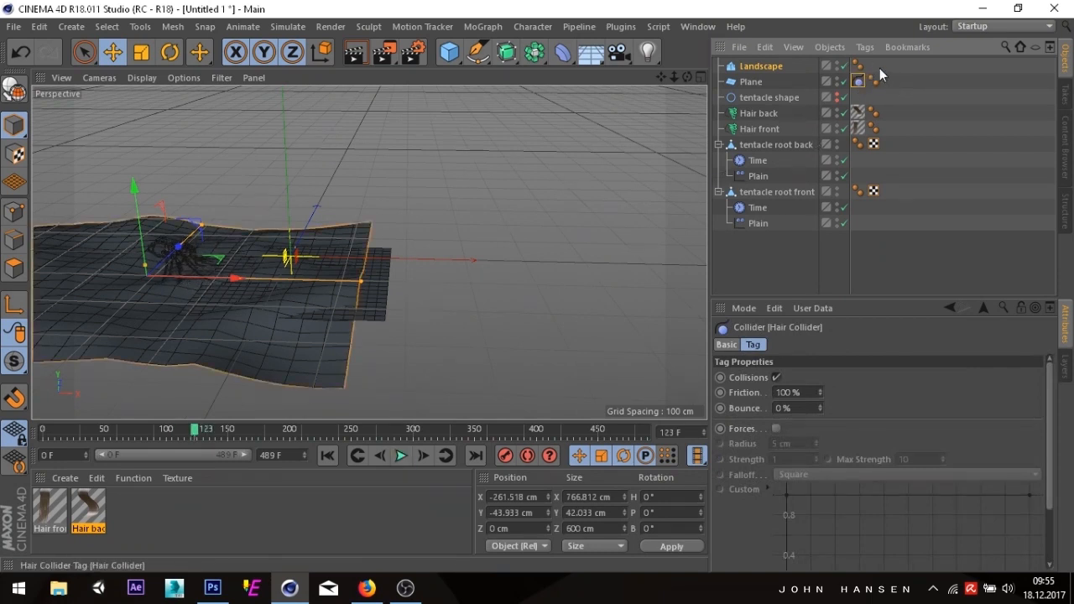
drag(882, 76, 873, 69)
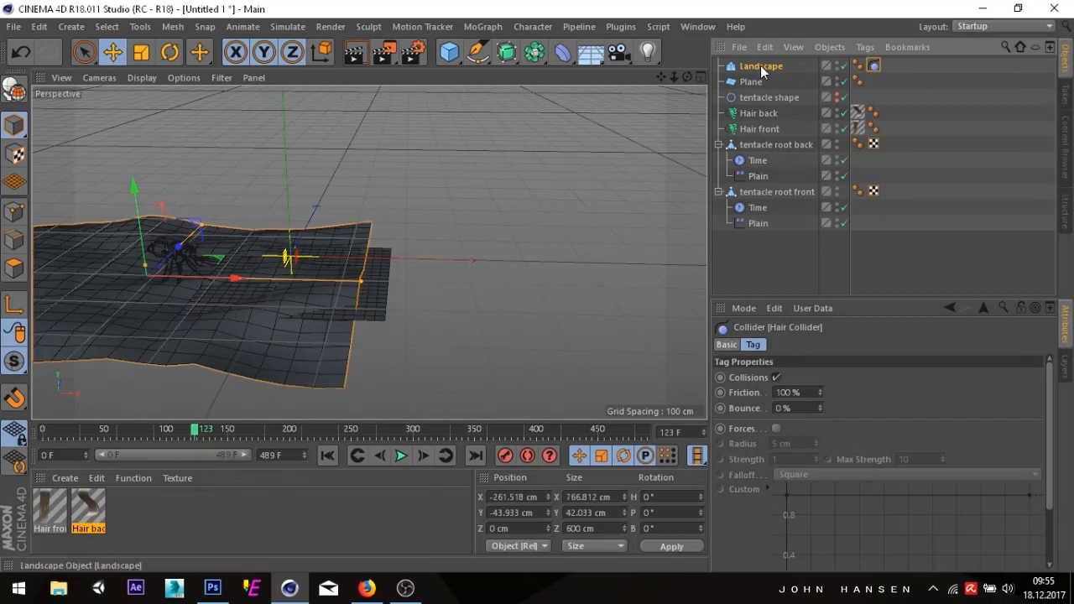
click(750, 83)
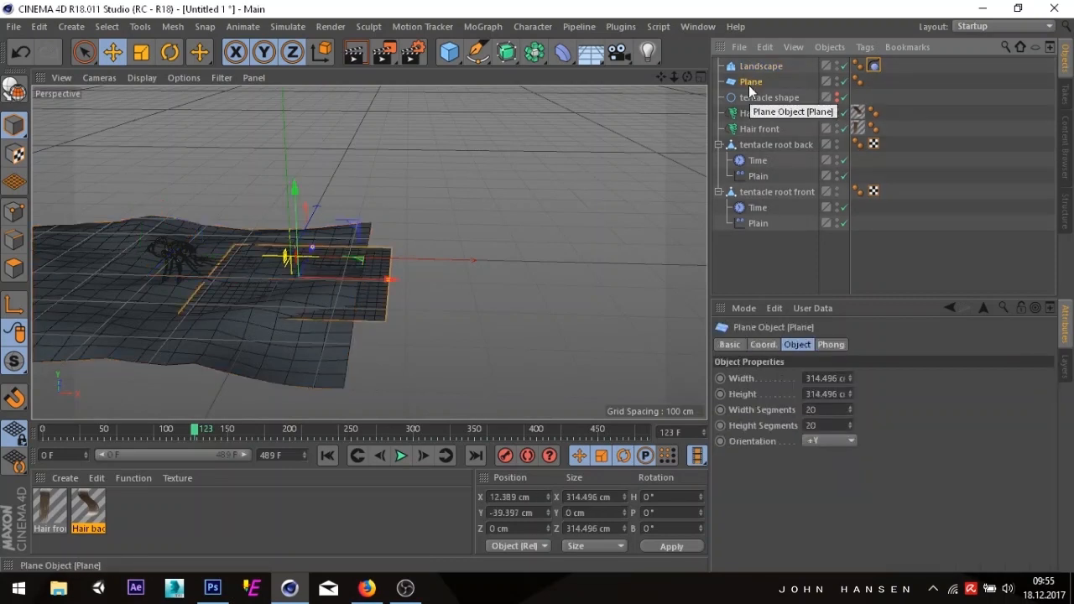
key(Delete)
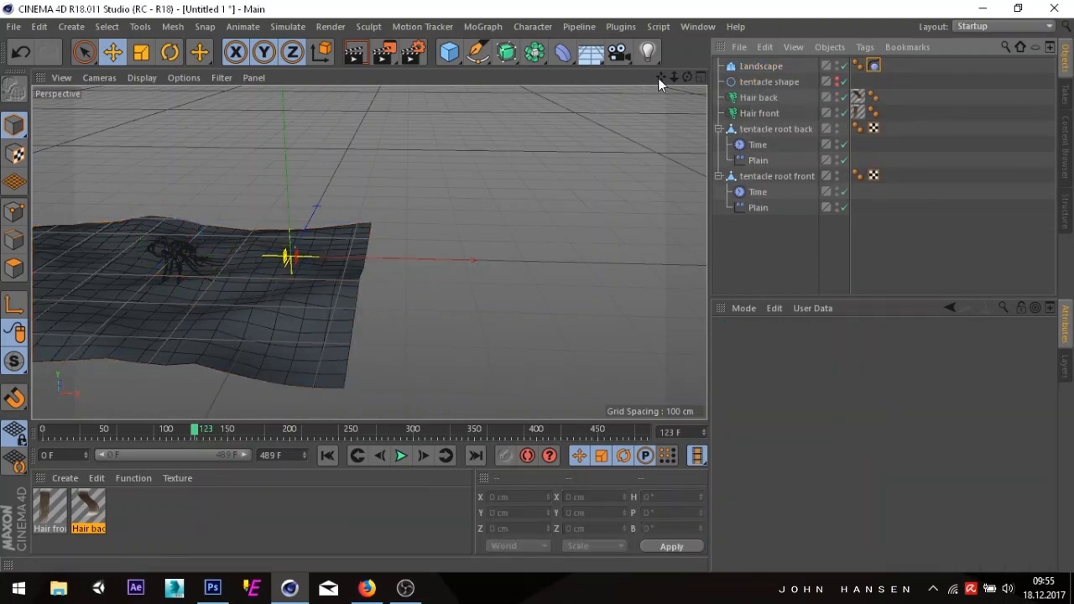
drag(660, 78, 730, 82)
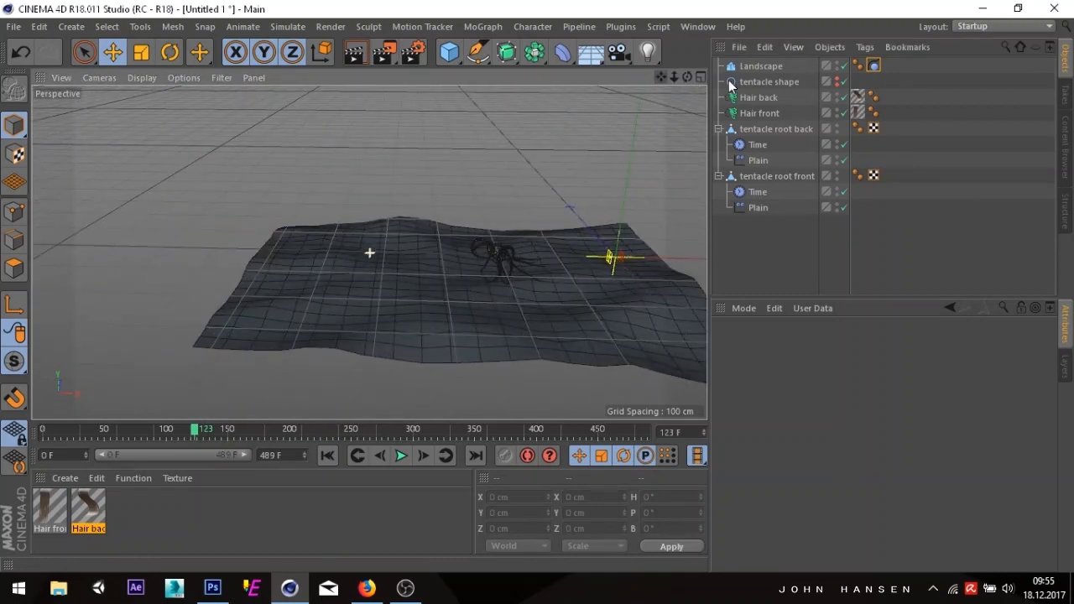
- Hide the grid in the perspective view and switch its display mode to Gouraud Shading without lines
click(215, 78)
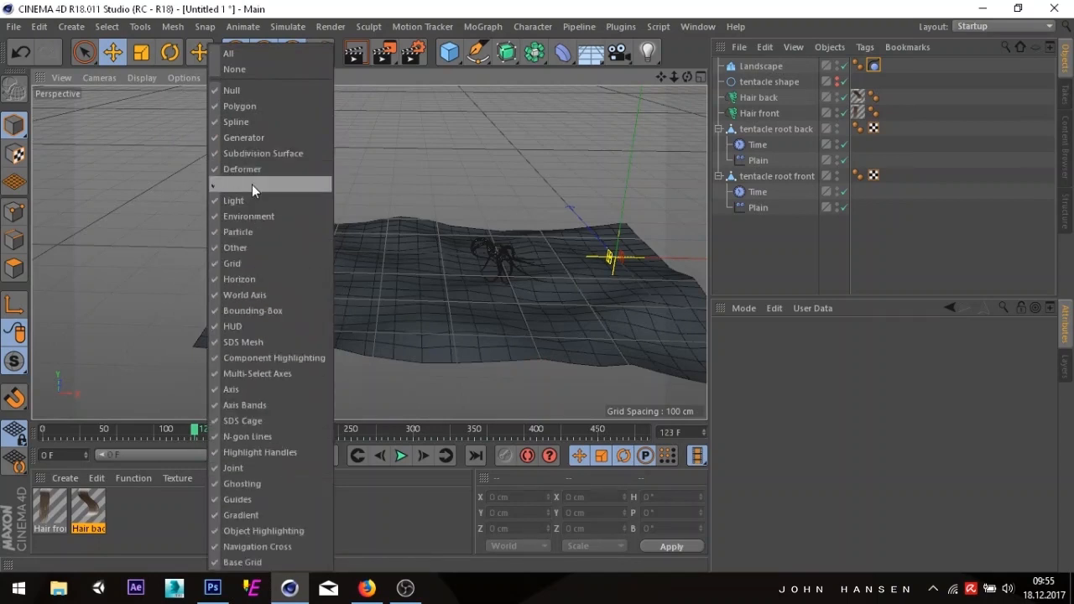
click(231, 263)
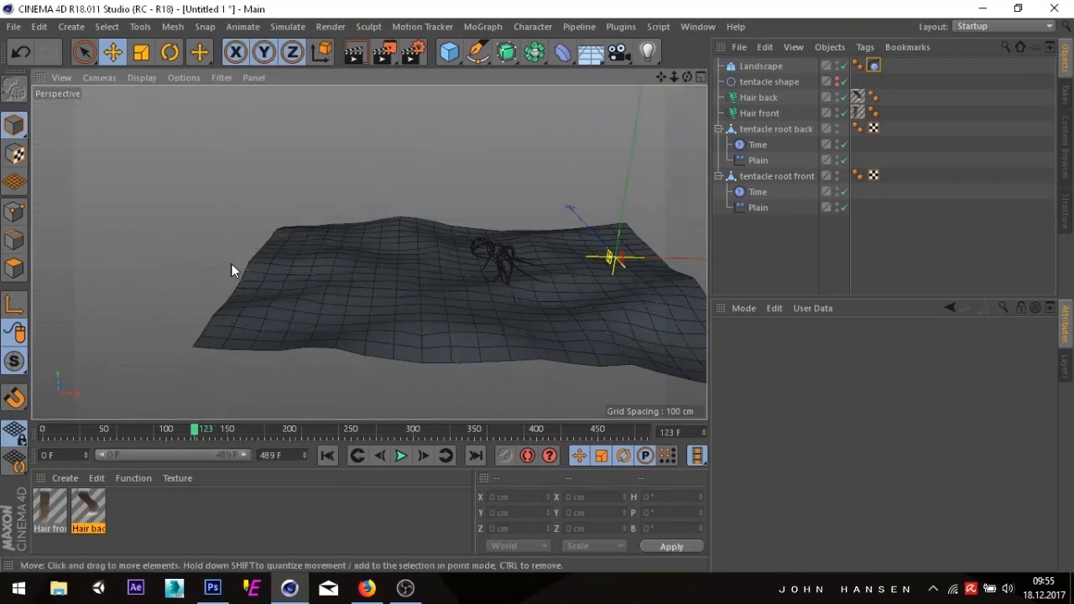
click(194, 83)
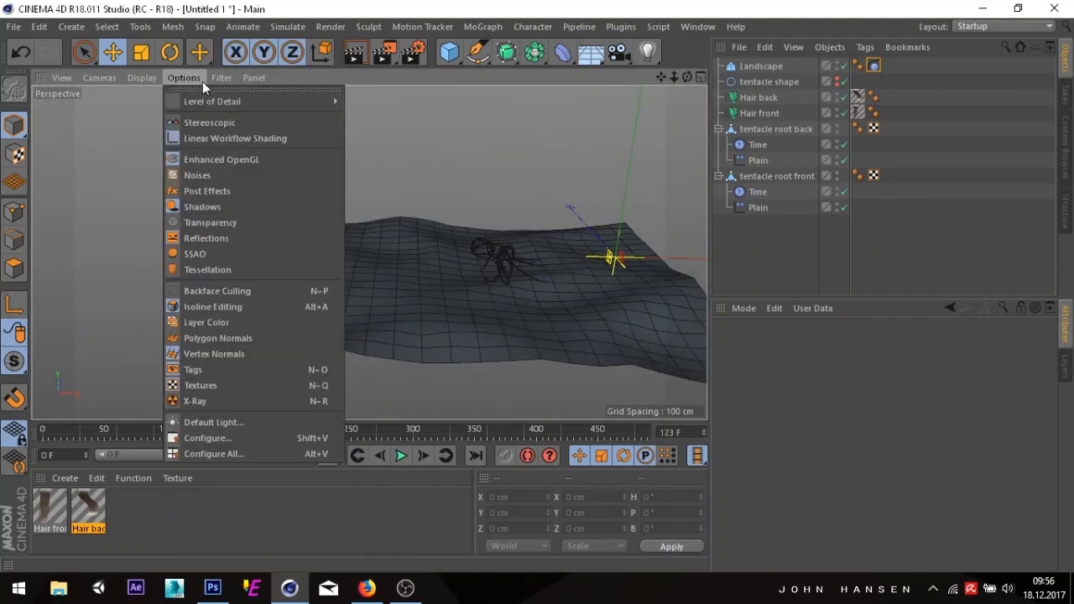
mouse_move(212, 77)
mouse_move(152, 75)
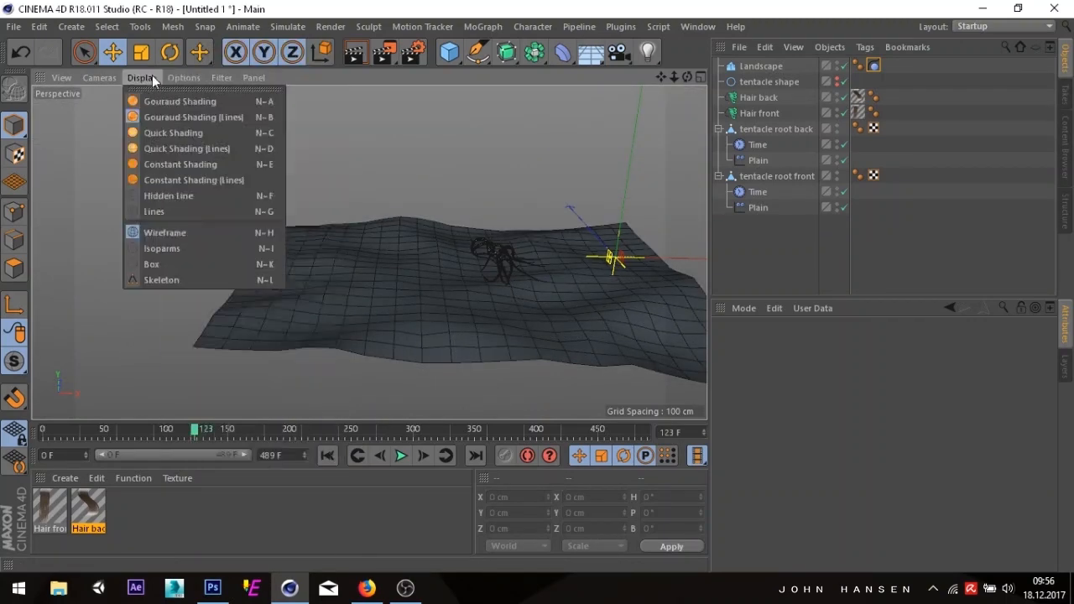
click(162, 101)
scroll(565, 288, up, 5)
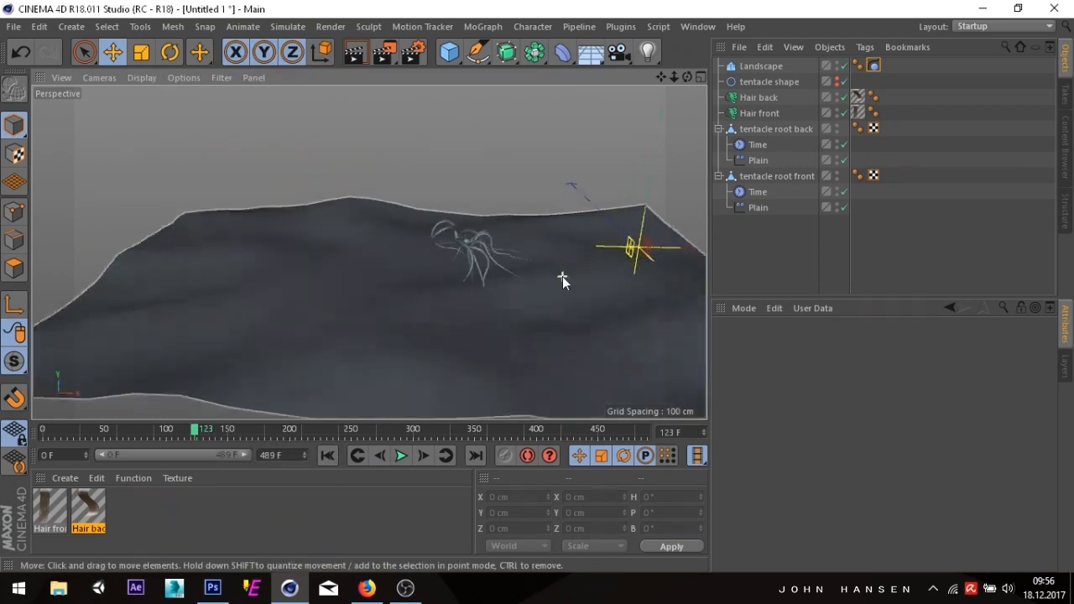
- Preview the crawl over the Landscape, stop playback, and set P.X of both Time effectors to 50 cm
click(401, 456)
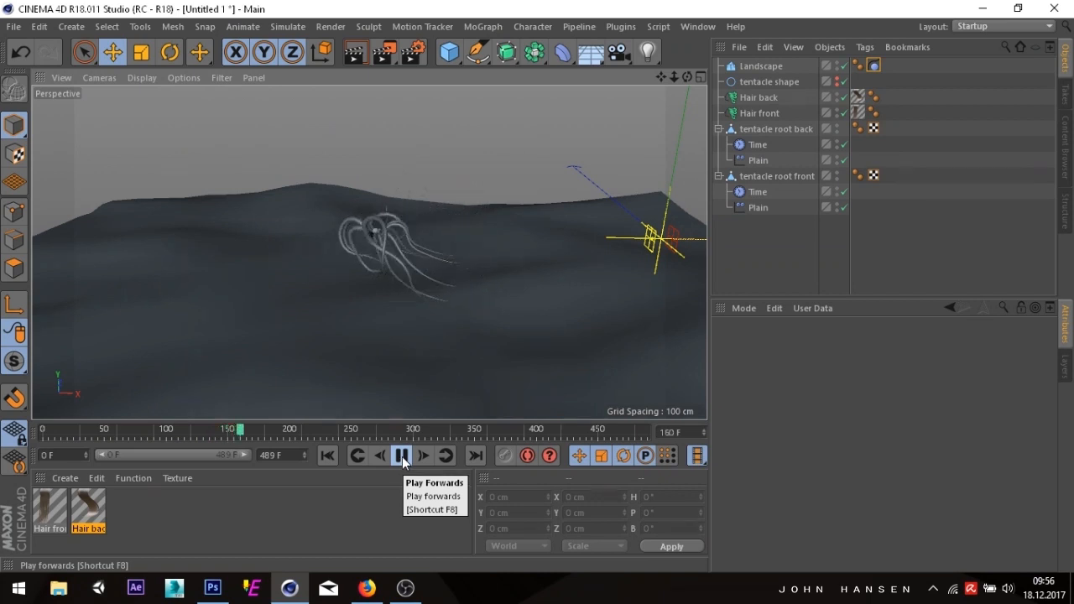
click(402, 458)
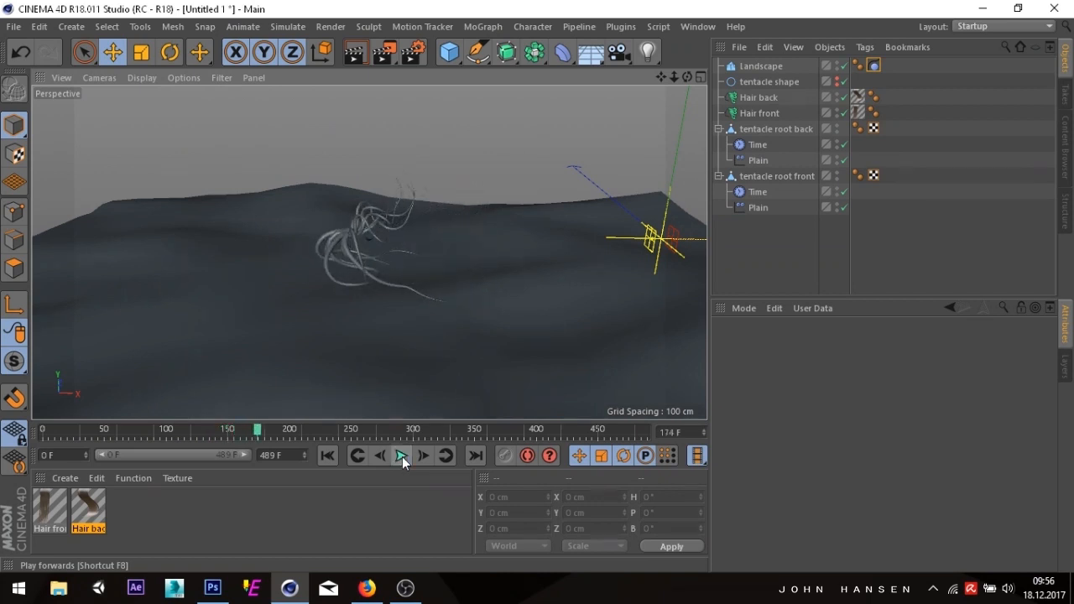
click(742, 152)
ctrl+click(758, 191)
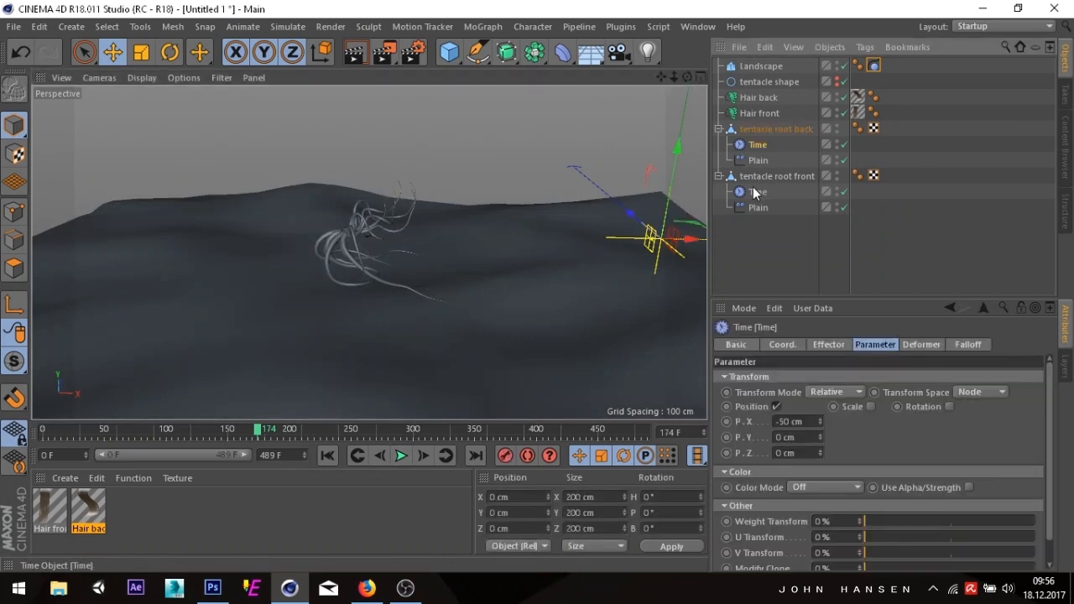
click(809, 423)
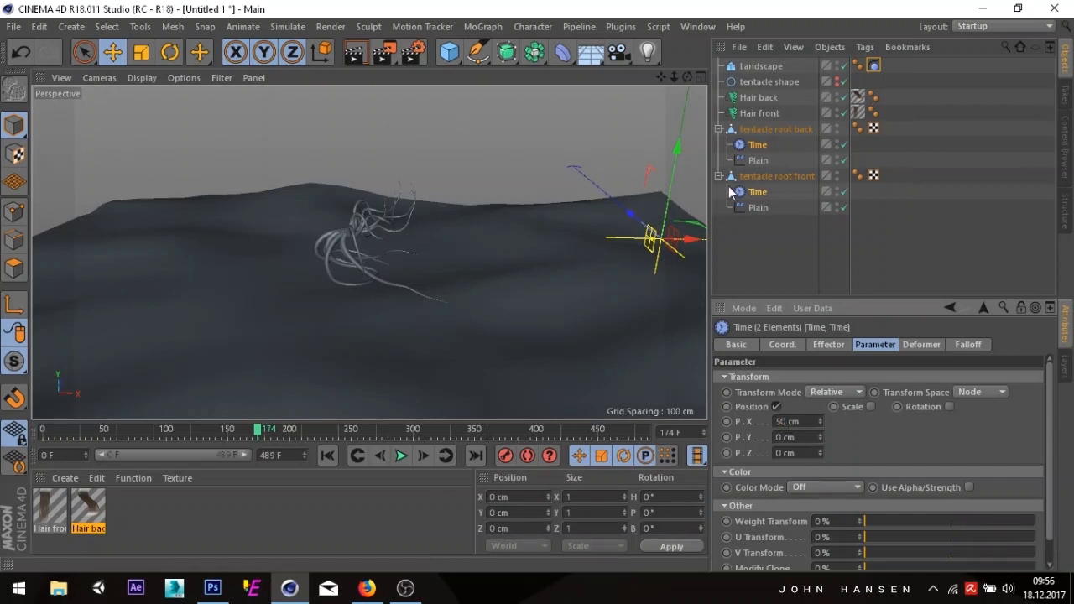
- Move the Landscape along X to about 234.2 cm so it lies under the tentacles' reversed path
drag(675, 78, 639, 102)
click(337, 248)
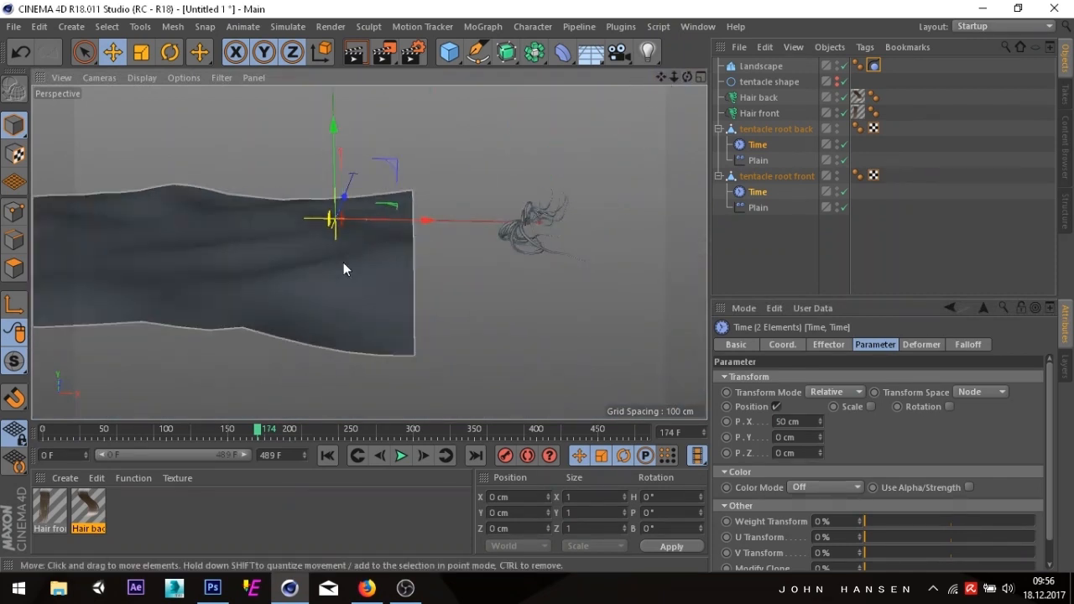
drag(251, 243, 567, 259)
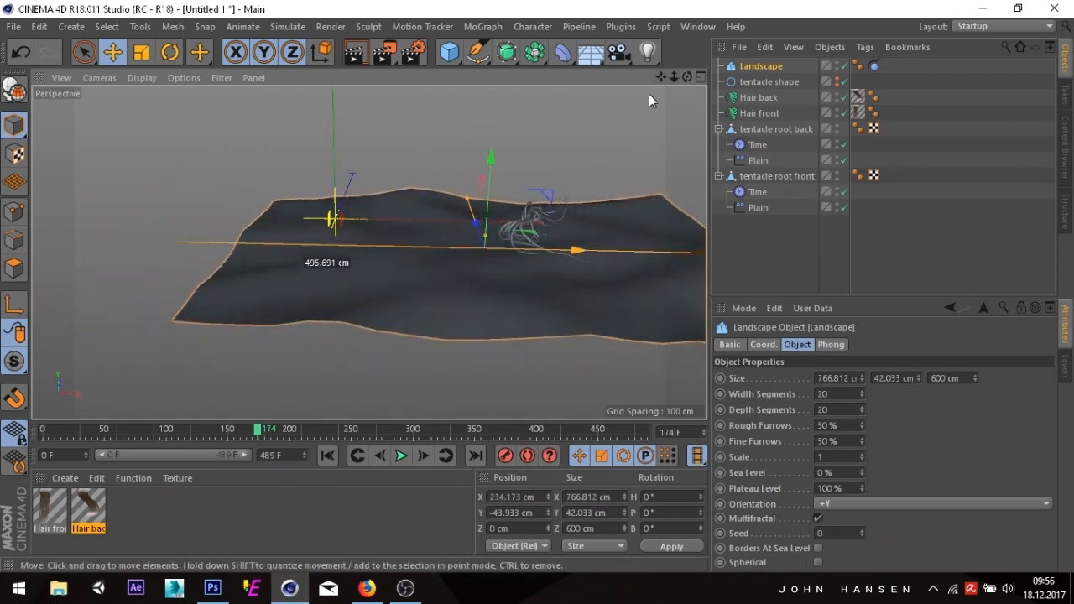
drag(662, 77, 602, 102)
drag(674, 77, 606, 373)
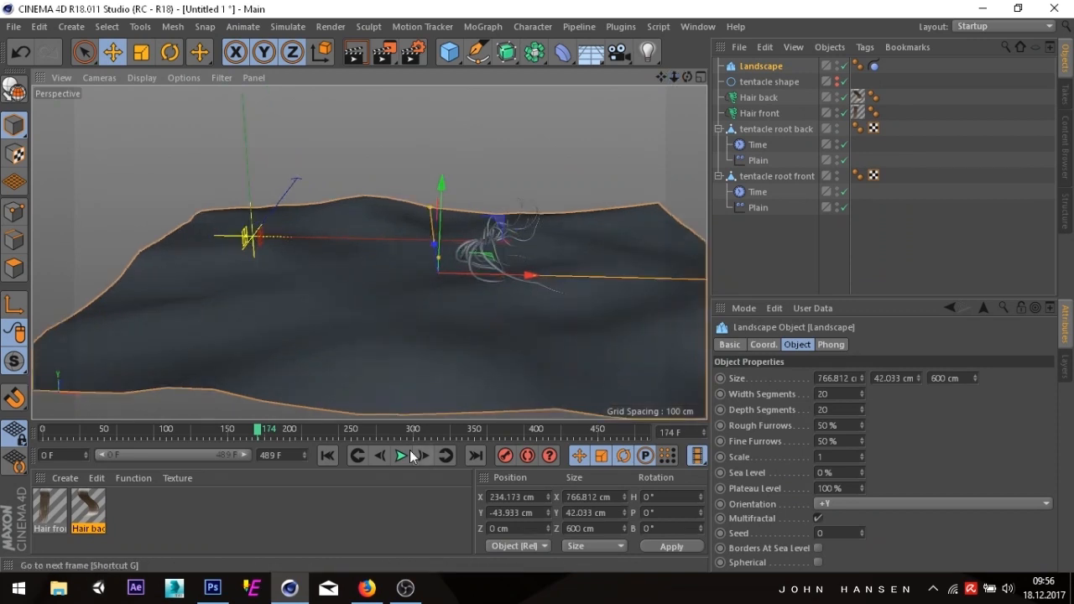
- Replay the animation from frame 0, raise the Landscape to about Y -31.5 cm during playback, and stop it
drag(58, 429, 16, 430)
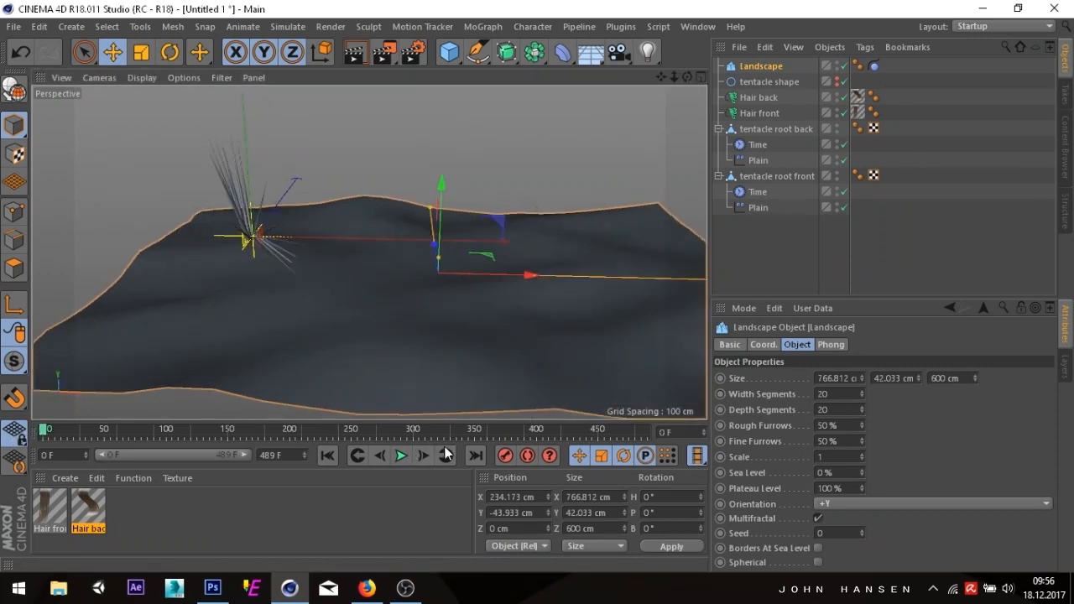
click(405, 456)
click(783, 253)
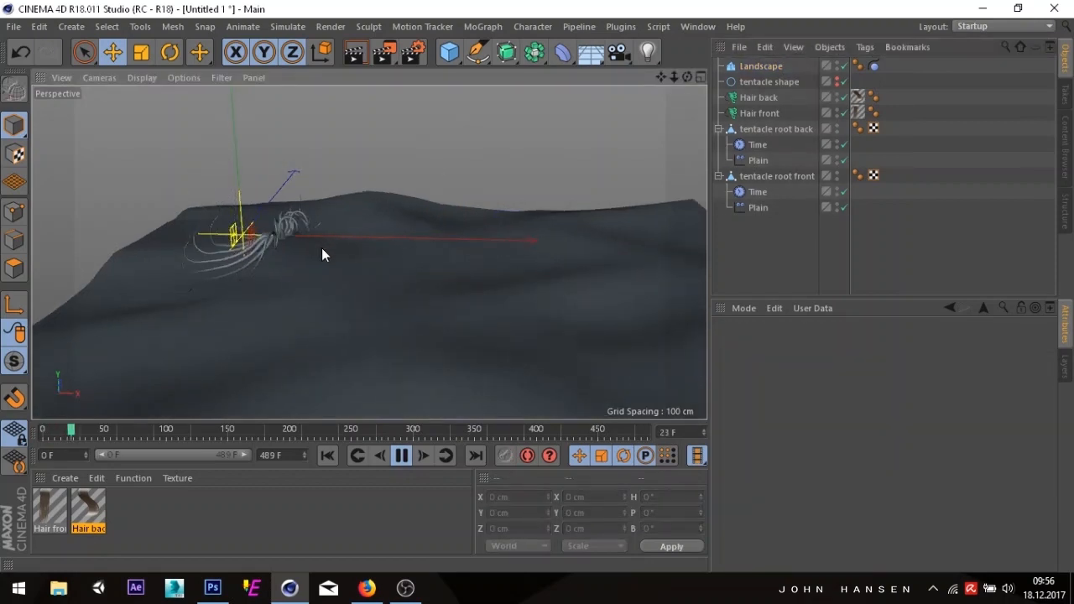
scroll(346, 252, up, 2)
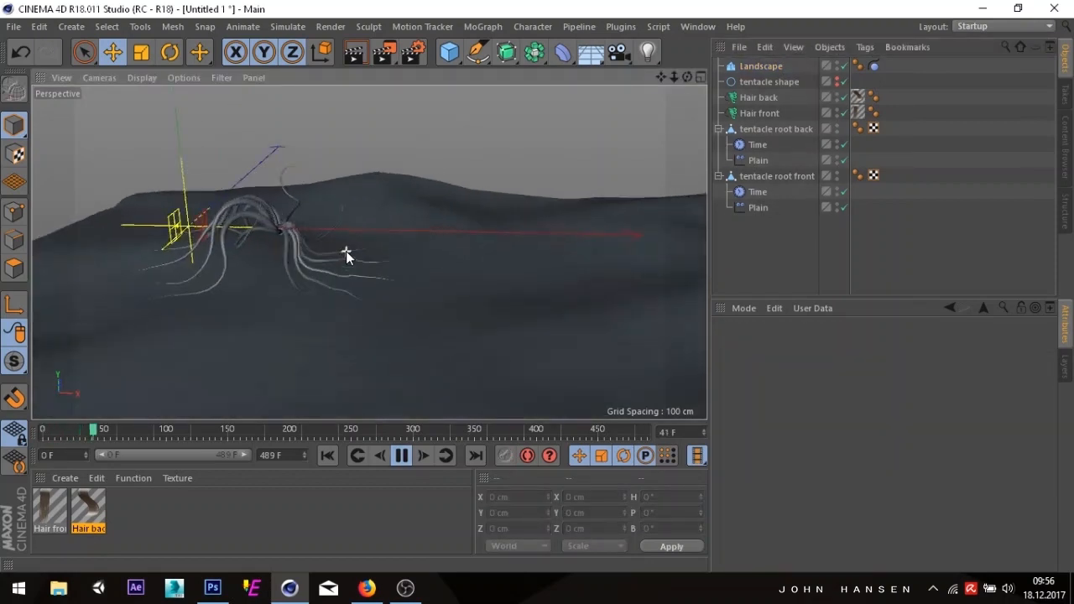
click(480, 310)
drag(521, 226, 523, 215)
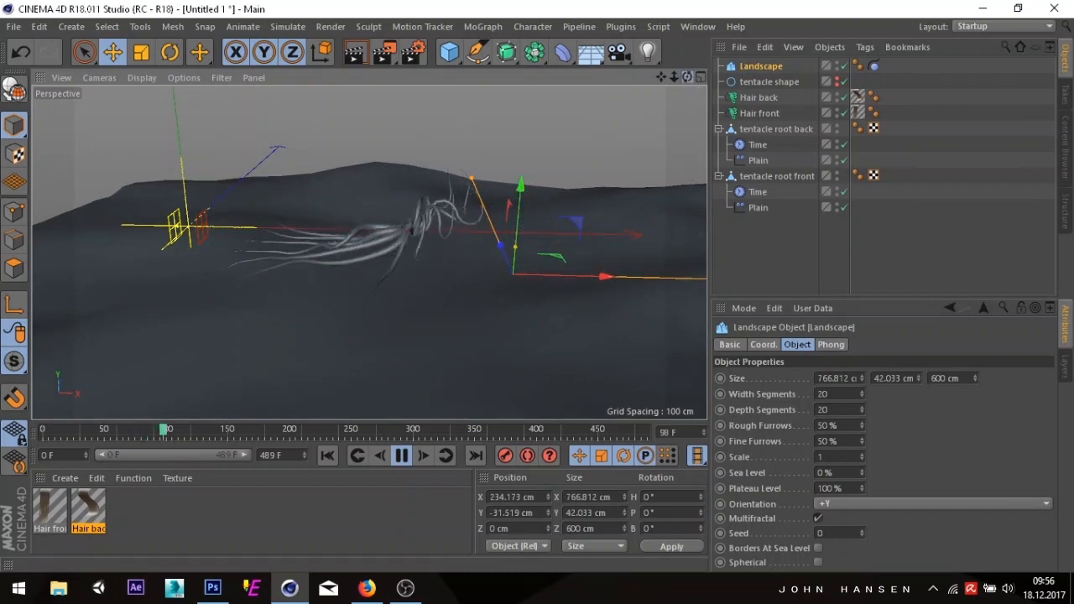
mouse_move(687, 77)
mouse_down()
mouse_move(650, 79)
mouse_move(687, 75)
mouse_up()
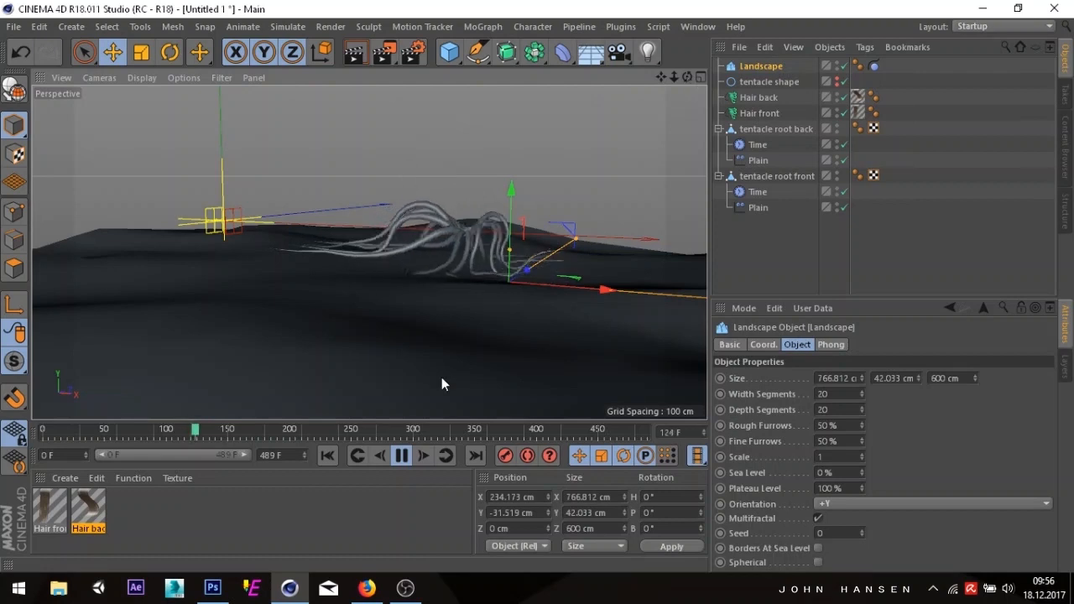
click(402, 455)
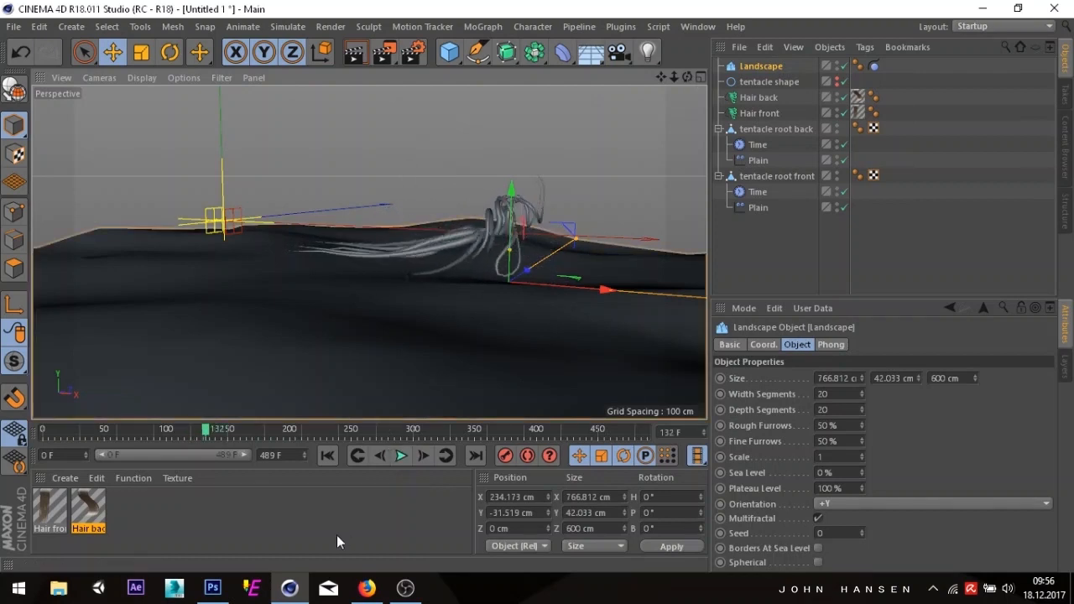
- Create a new standard material and apply it to both the Hair back and Hair front objects
double_click(327, 499)
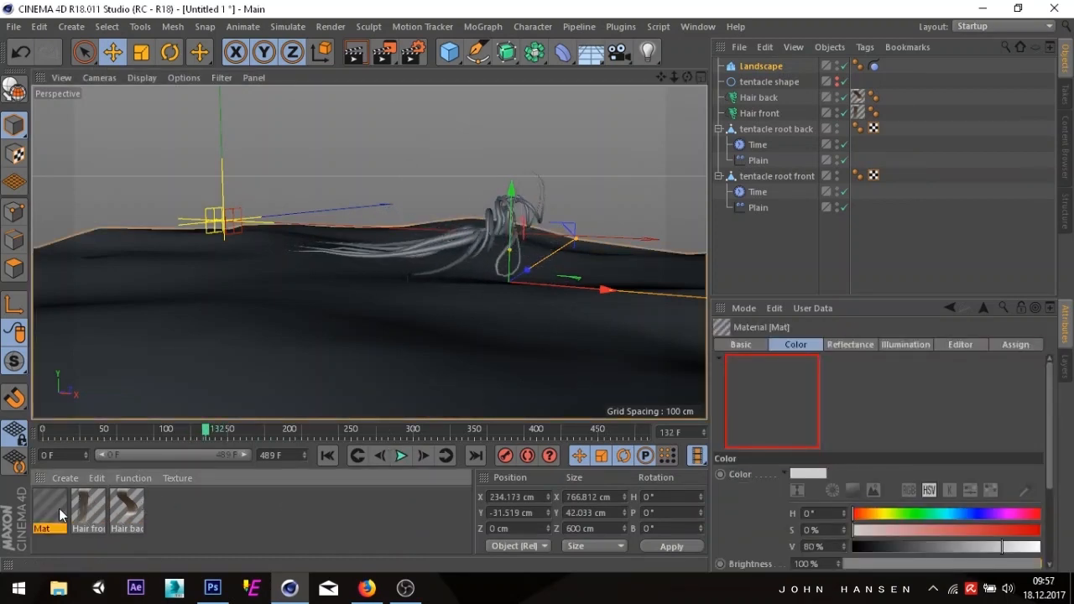
drag(65, 504, 694, 139)
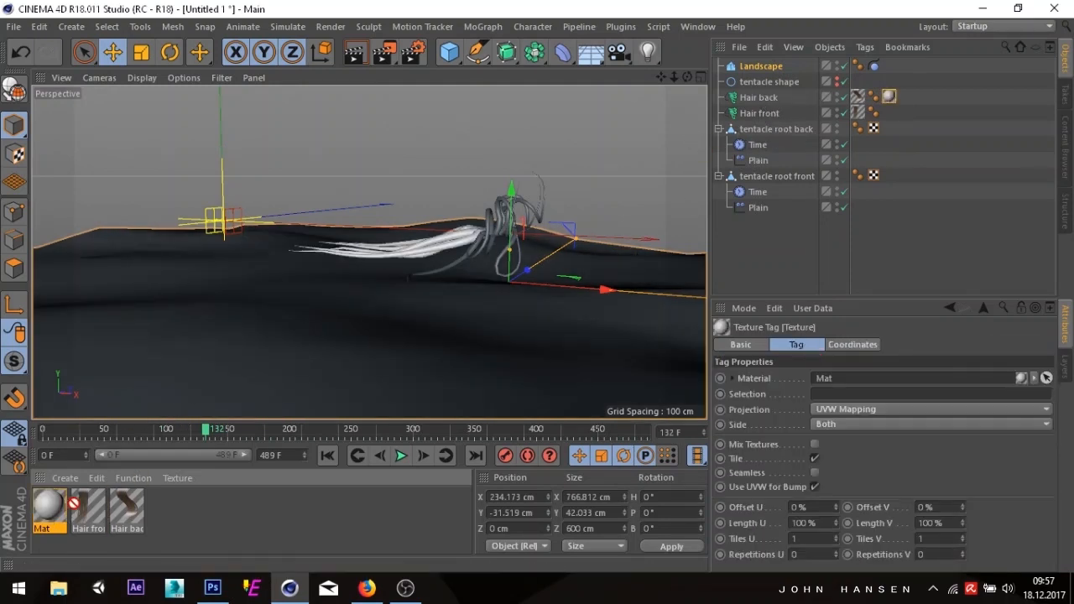
drag(74, 504, 761, 207)
drag(762, 119, 761, 114)
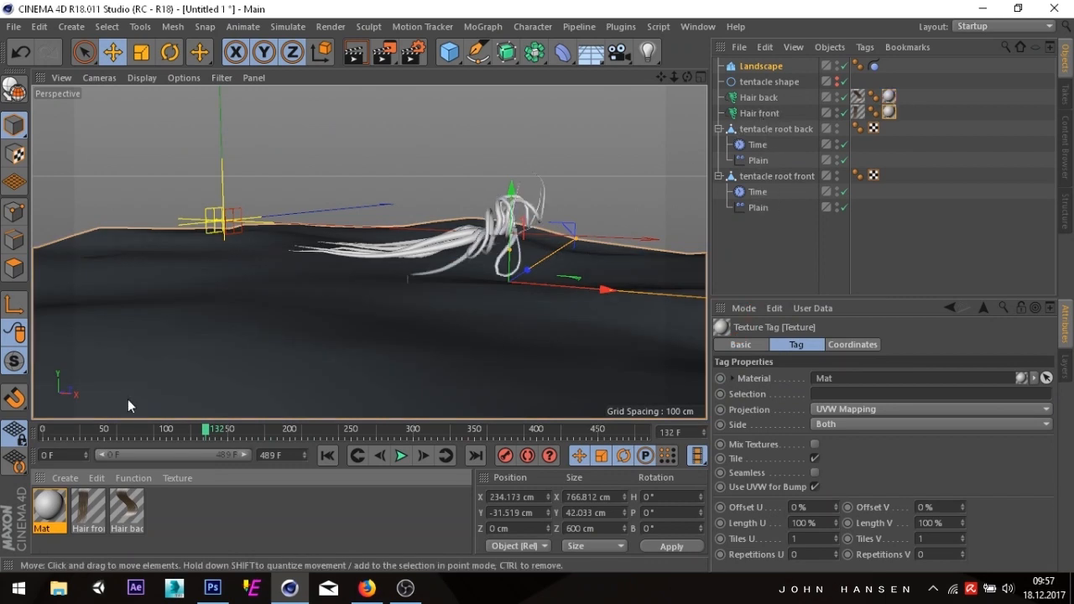
- Open the tentacles' material for editing, disable its Reflectance and Color channels, and enable Luminance
click(48, 504)
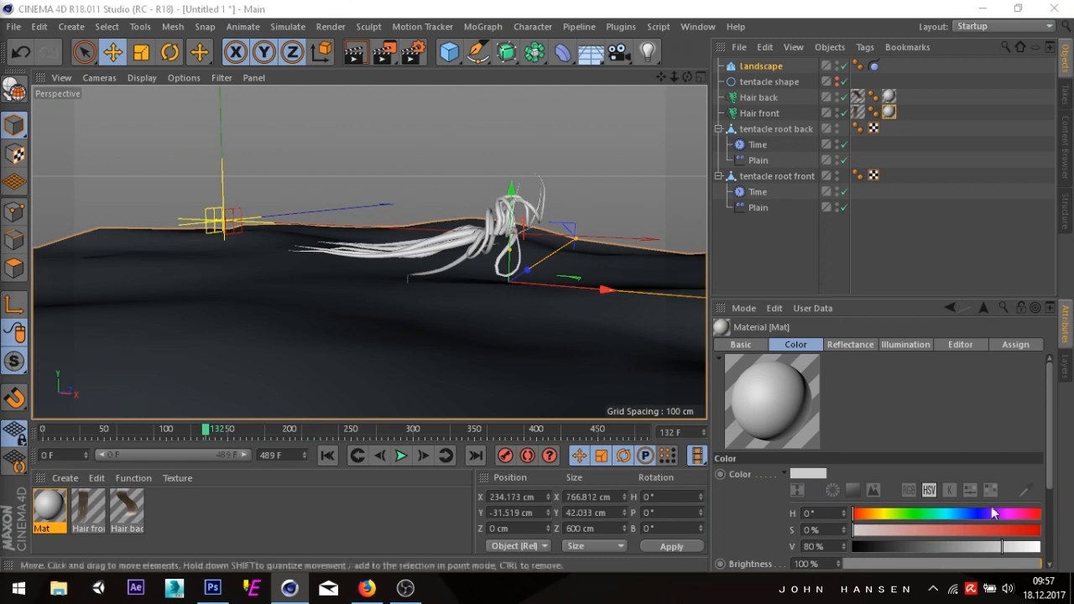
drag(0, 16, 871, 165)
drag(717, 218, 1050, 20)
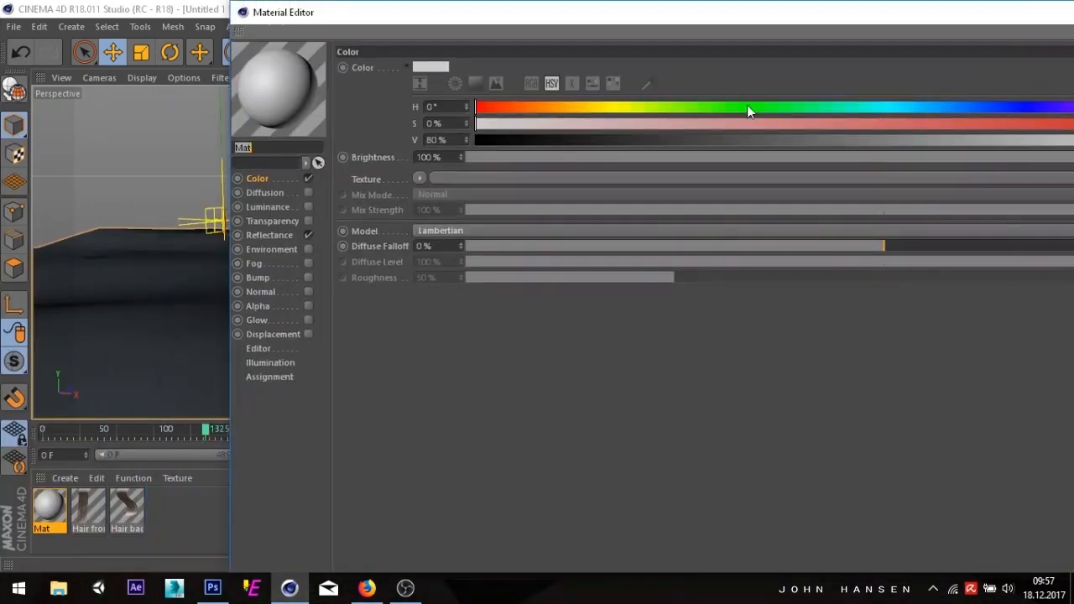
click(308, 235)
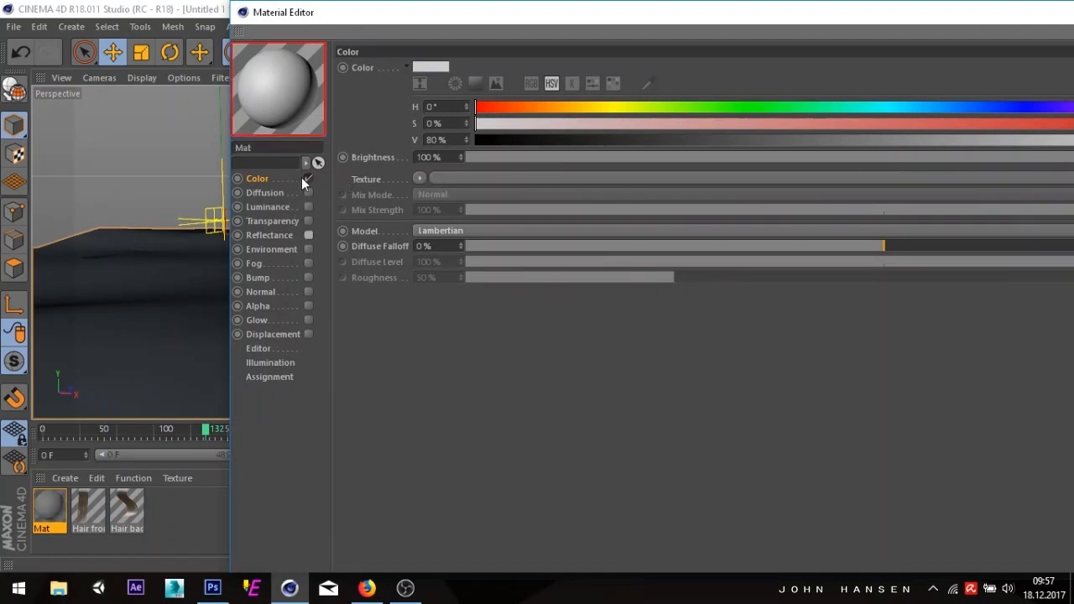
click(306, 178)
click(309, 208)
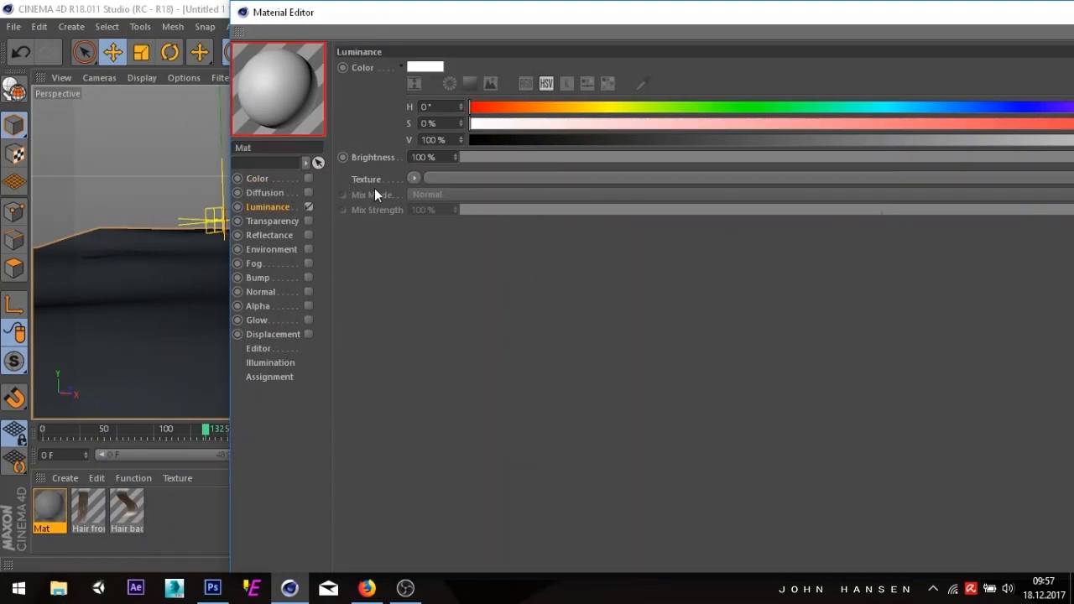
- Load a Gradient shader into the Luminance texture, set its type to 2D - V, and close the Material Editor
click(412, 179)
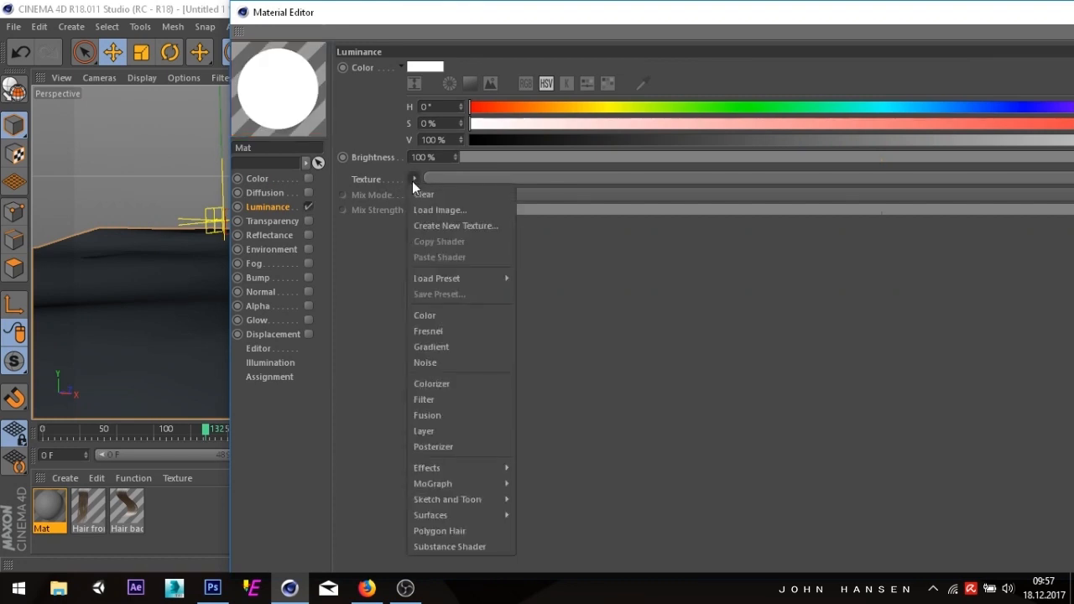
click(444, 347)
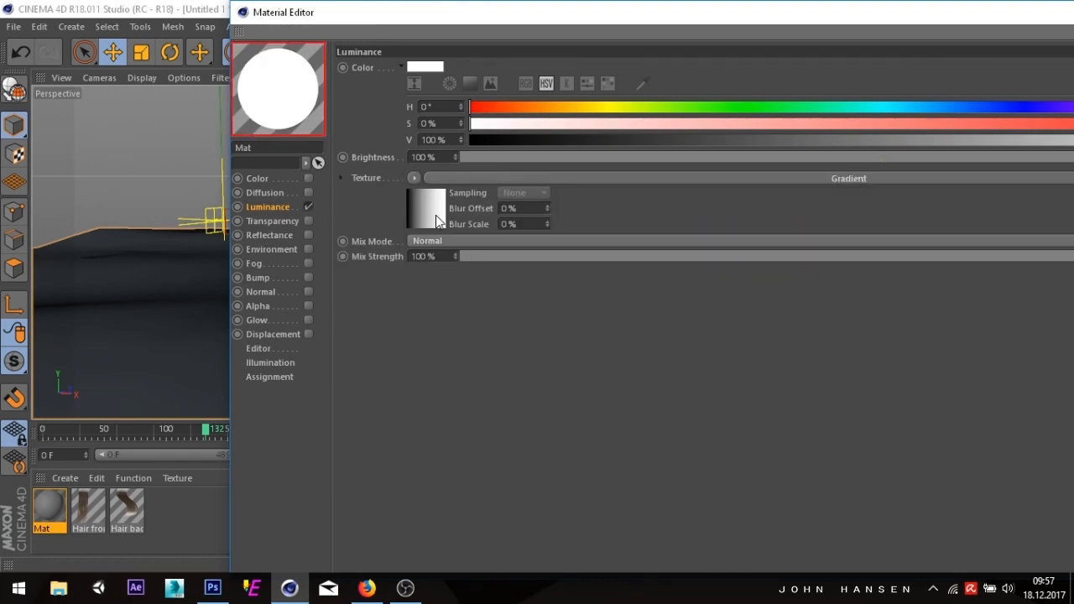
click(436, 217)
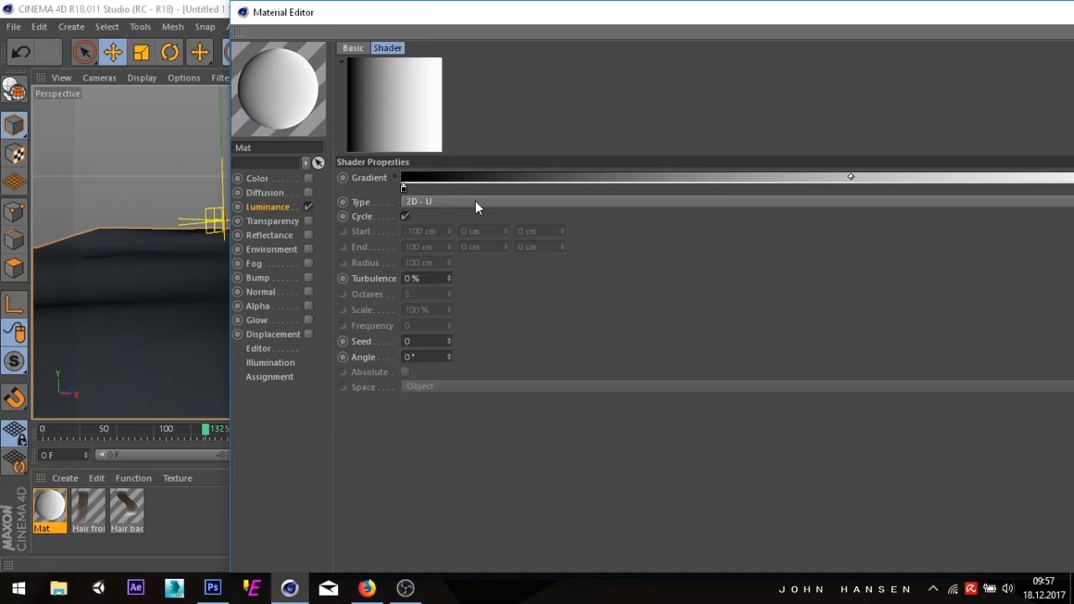
click(475, 201)
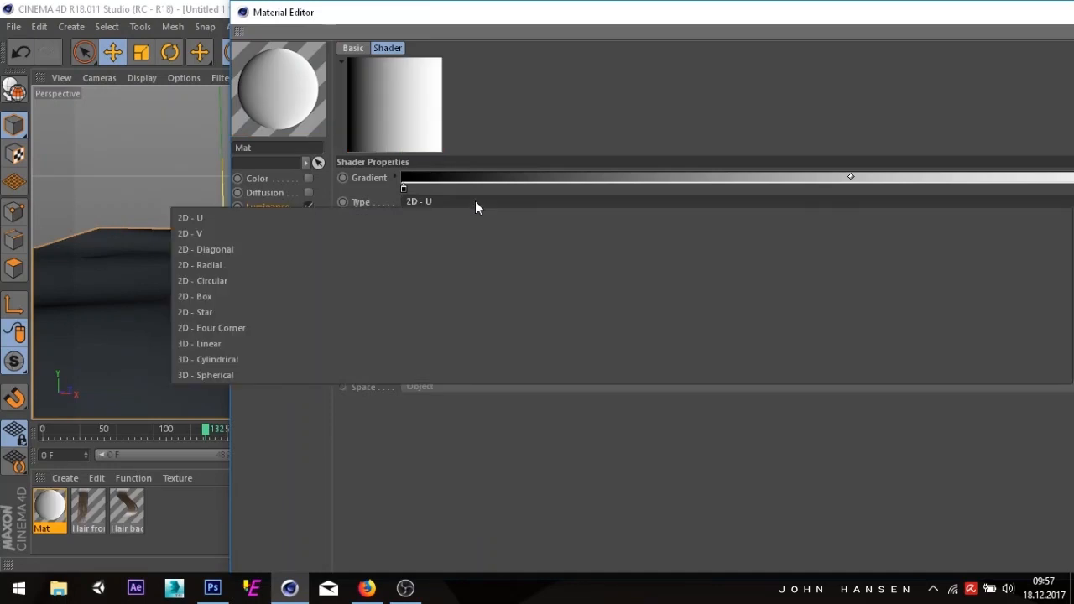
click(472, 234)
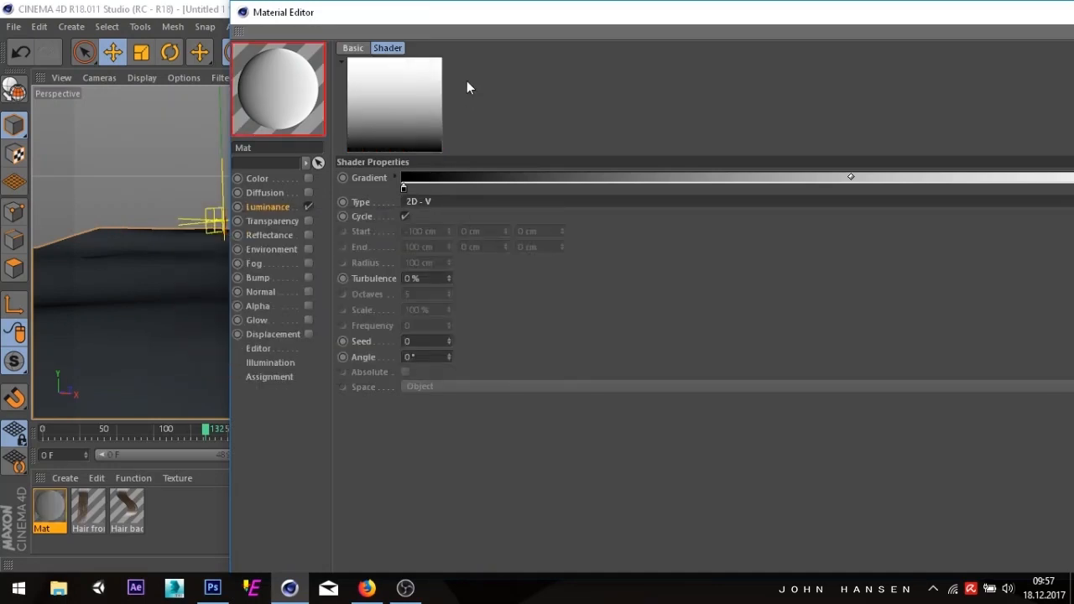
drag(478, 15, 867, 224)
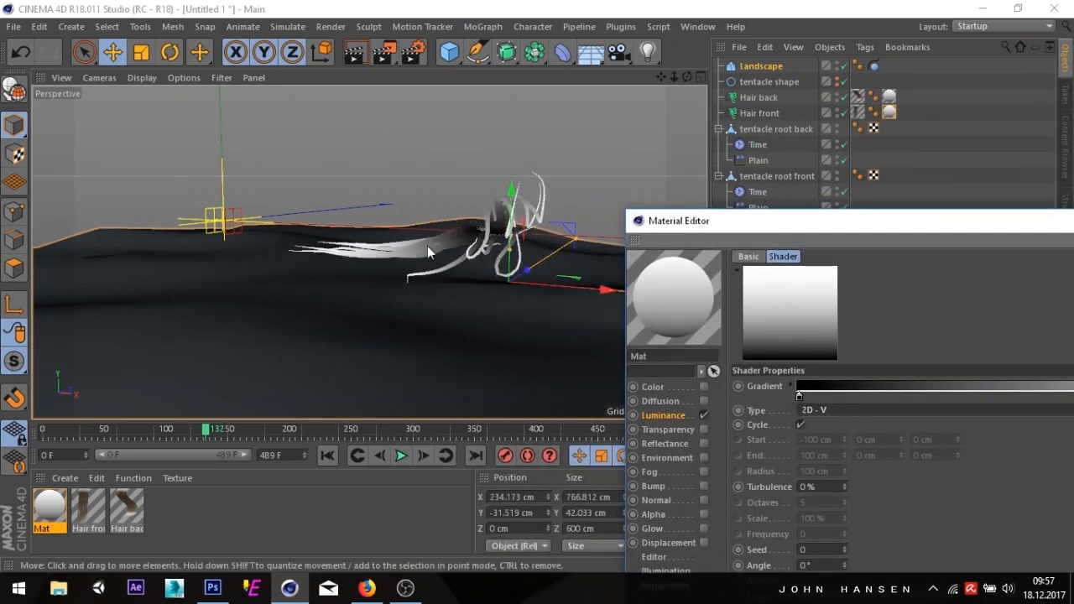
drag(775, 230, 186, 205)
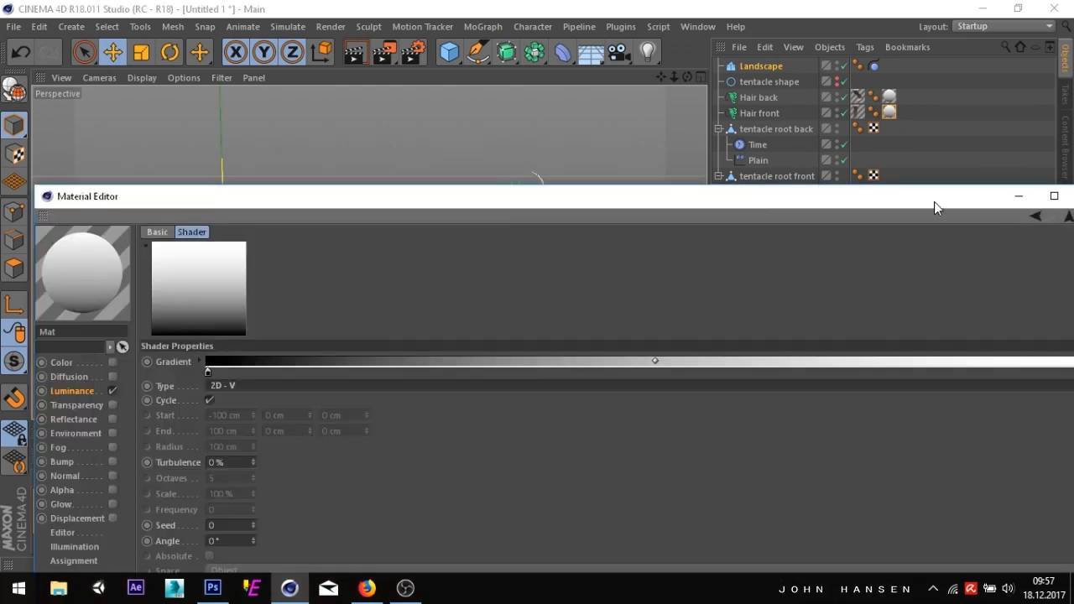
drag(935, 201, 611, 192)
click(767, 186)
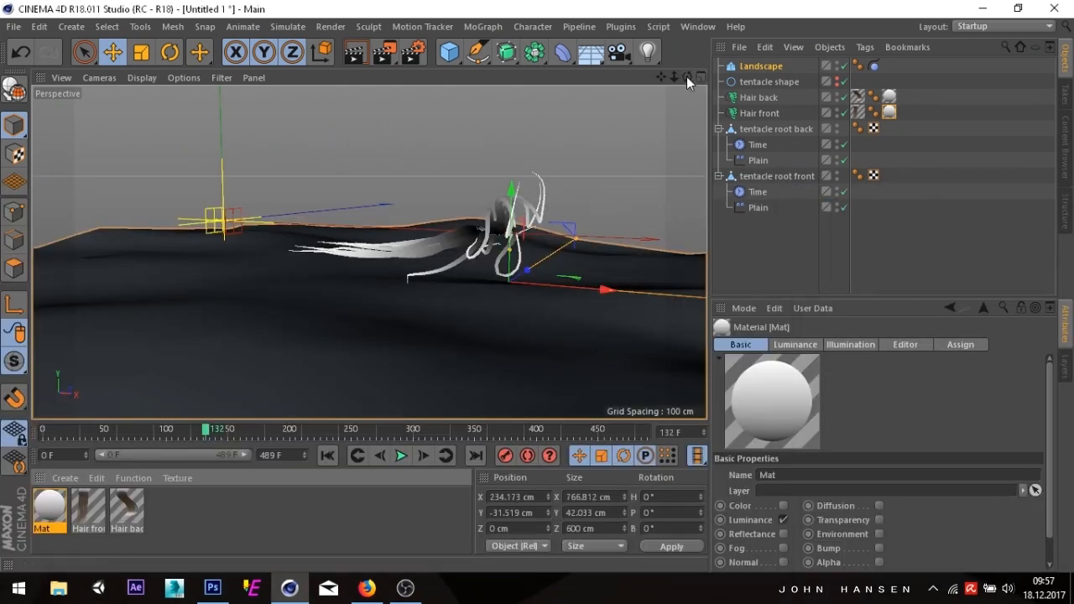
- Create a second new standard material and apply it to the Landscape
drag(687, 80, 371, 306)
click(239, 519)
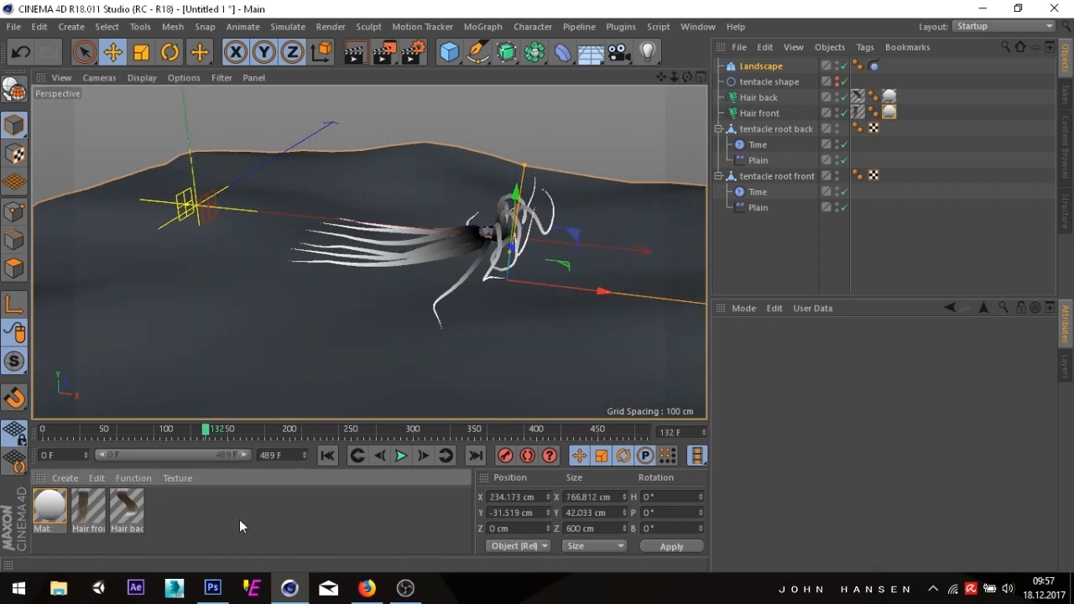
double_click(240, 526)
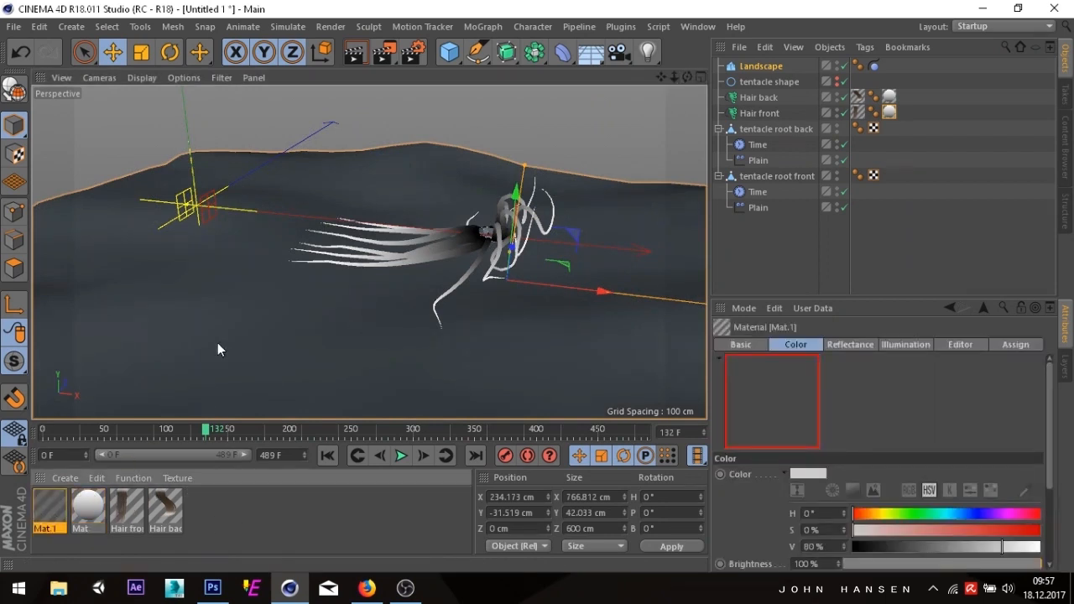
drag(49, 507, 270, 321)
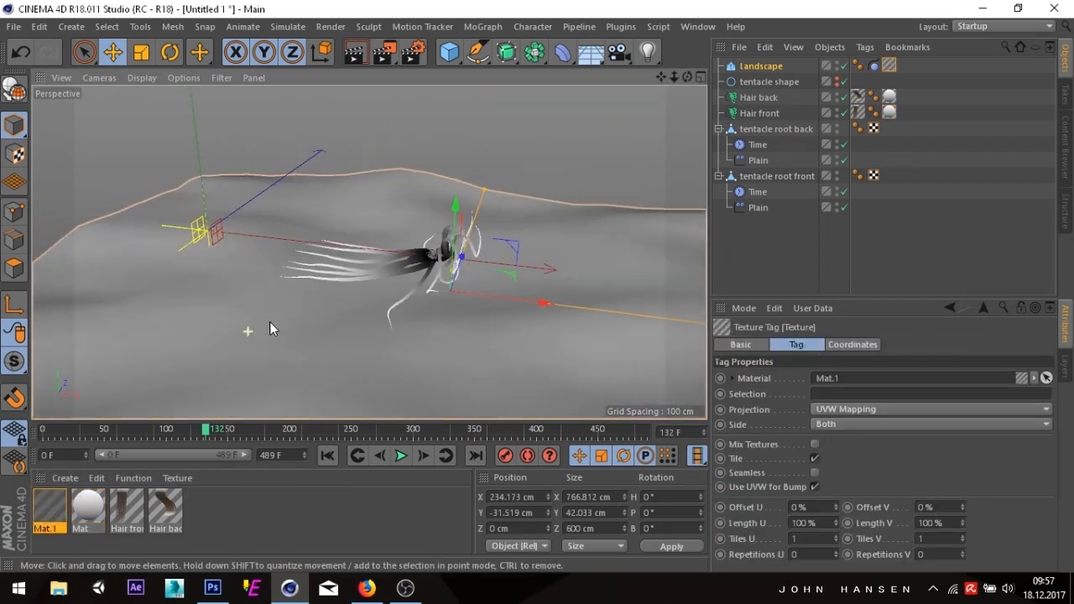
- Deselect all objects, play the animation to examine the shaded tentacles crawling over the Landscape, and stop playback
click(908, 215)
click(402, 455)
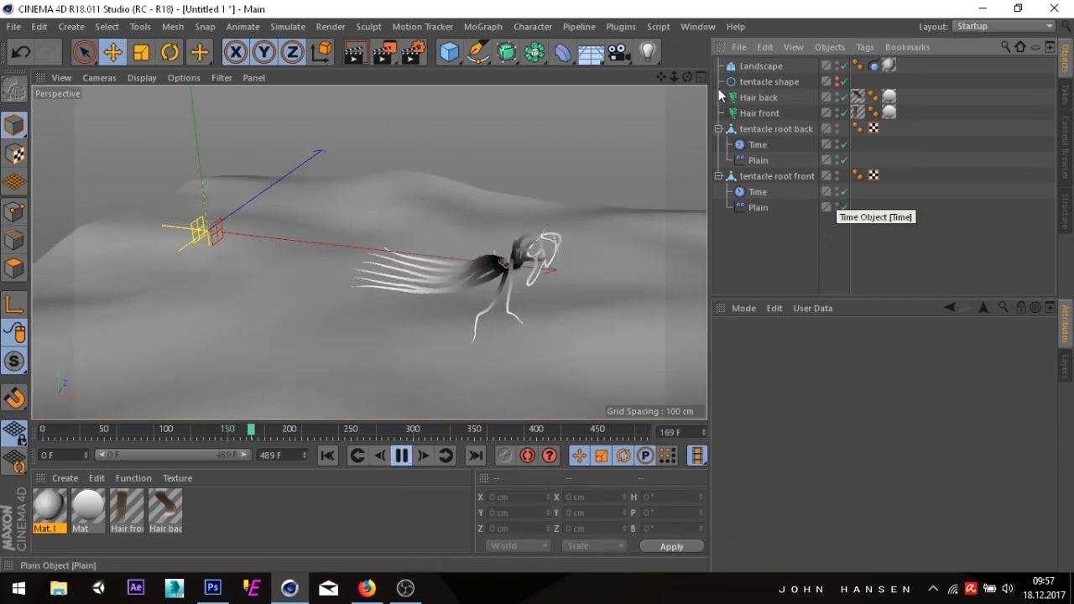
mouse_move(686, 78)
mouse_down()
mouse_move(665, 64)
mouse_move(683, 79)
mouse_up()
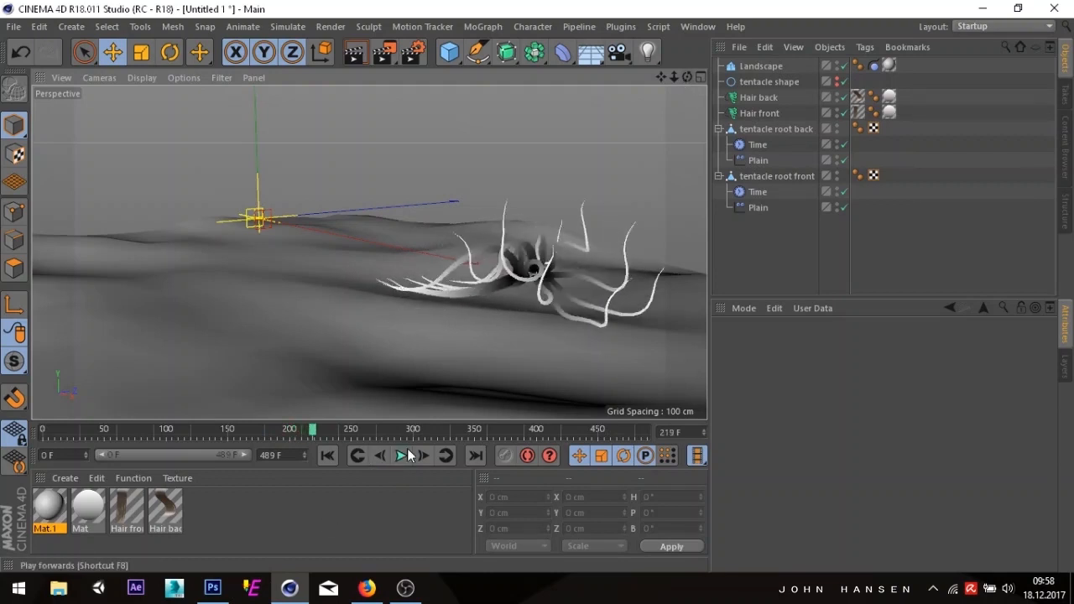
click(403, 455)
- Set P.X of both Time effectors to 30 cm and replay the animation
click(759, 146)
ctrl+click(760, 193)
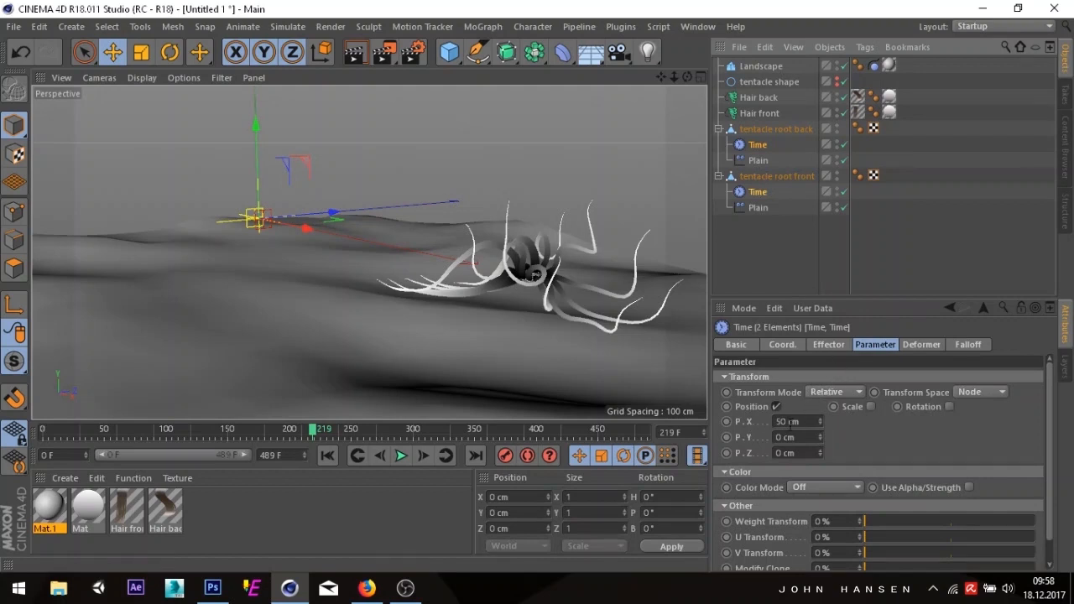
click(782, 422)
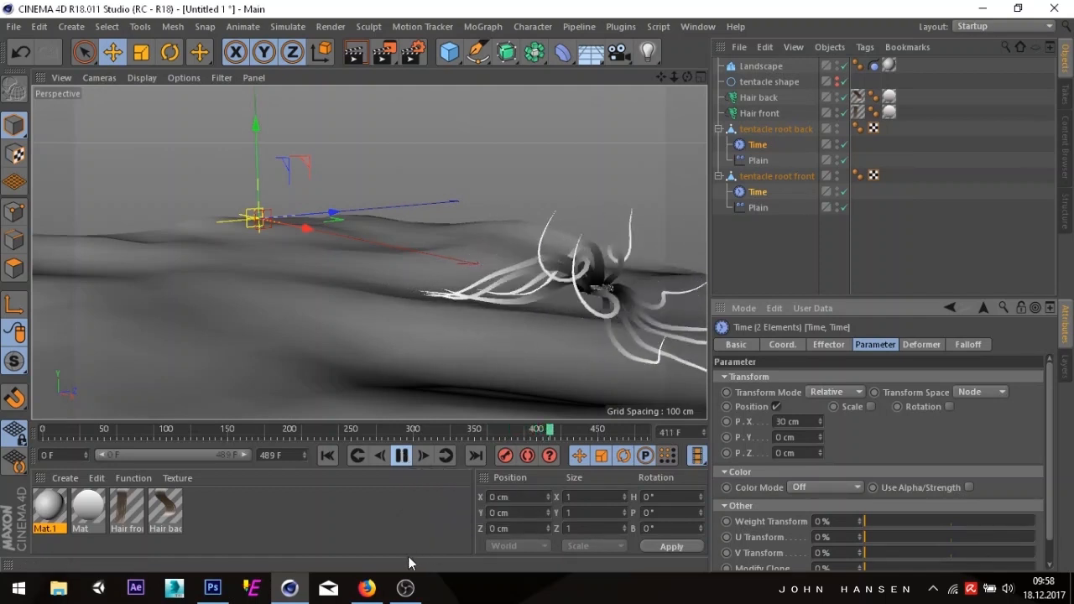
- Switch to OBS Studio
click(370, 589)
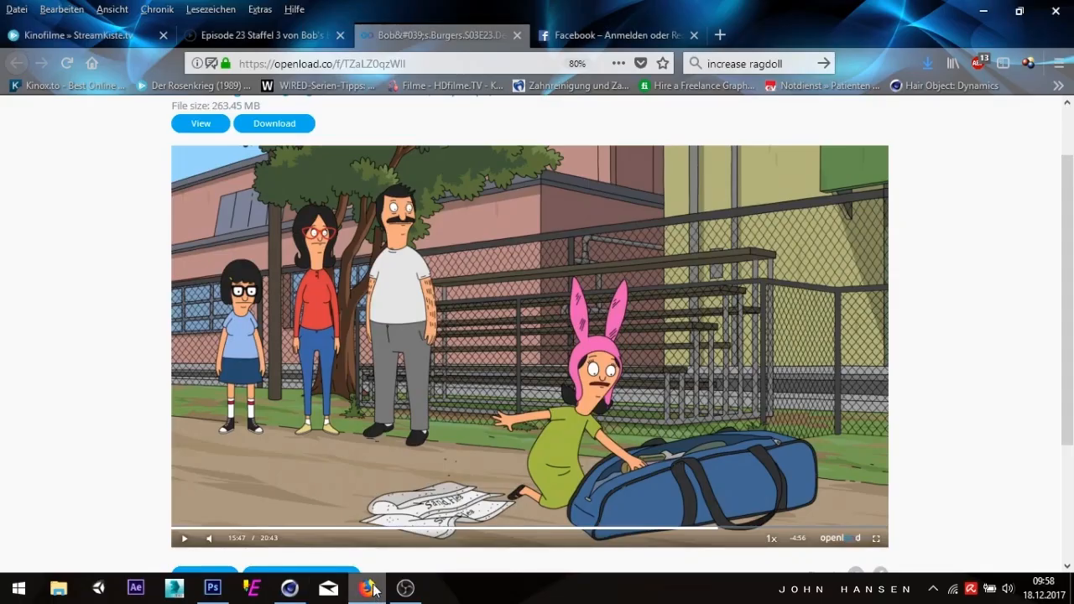
click(405, 588)
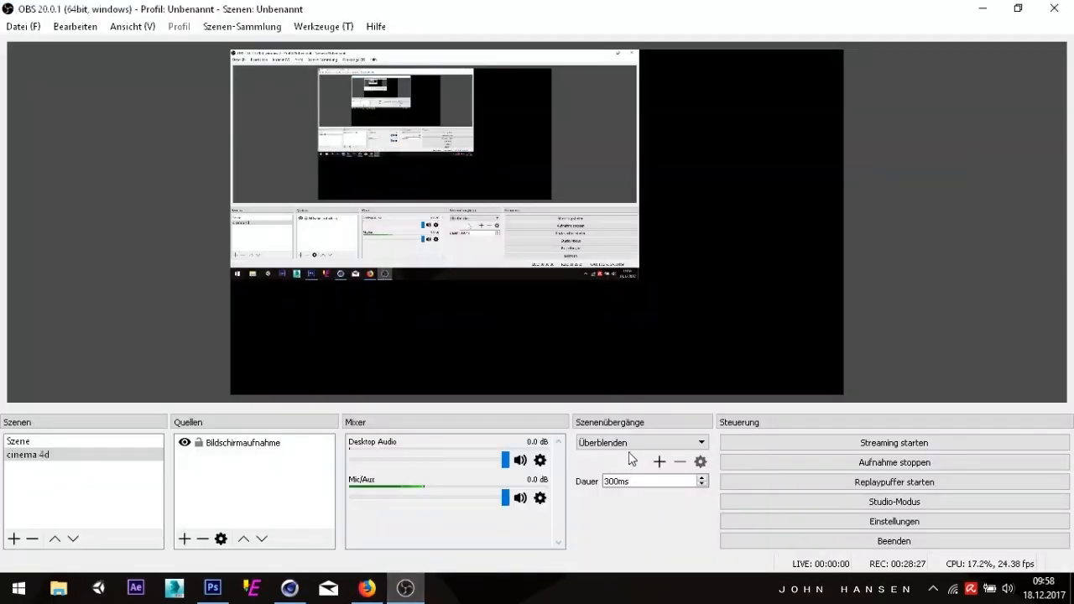